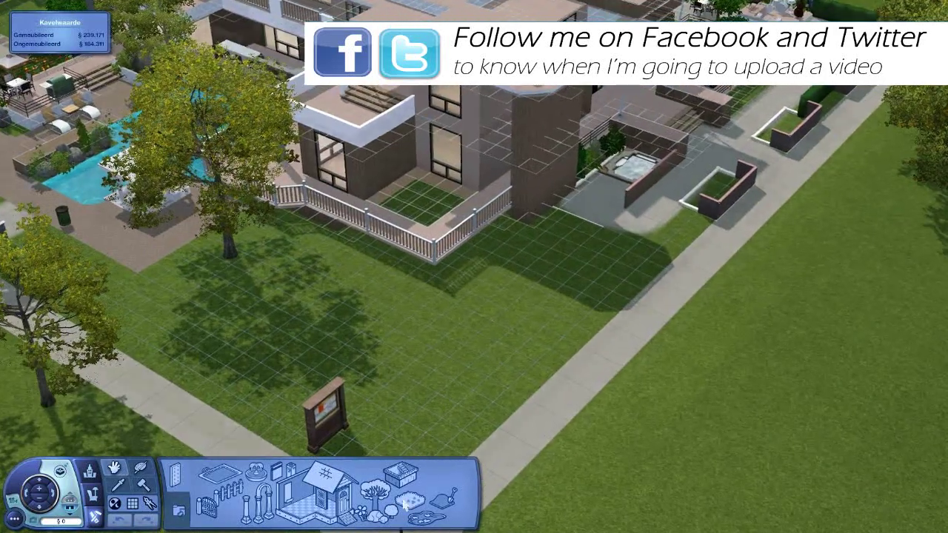
{"action": "scroll", "coordinate": [447, 392], "scroll_direction": "up", "scroll_amount": 3}
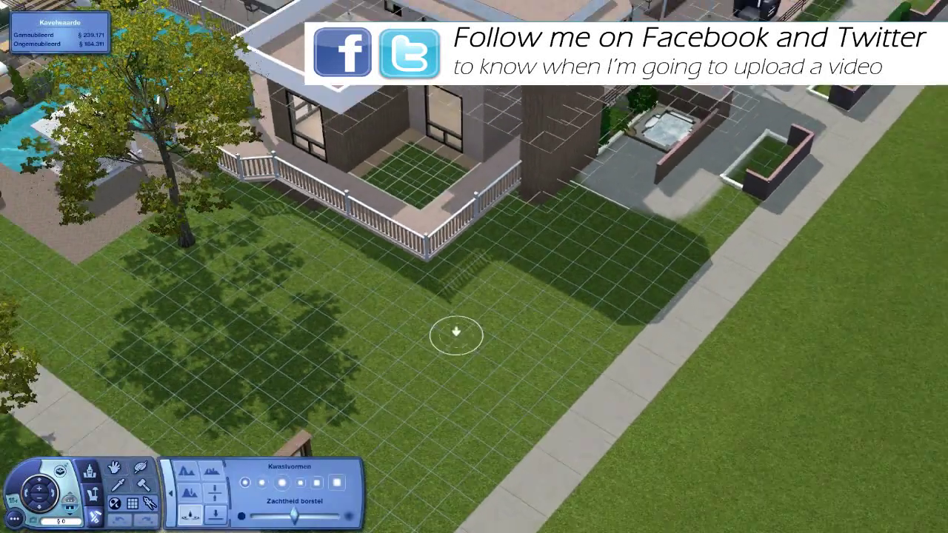
{"action": "scroll", "coordinate": [442, 412], "scroll_direction": "down", "scroll_amount": 3}
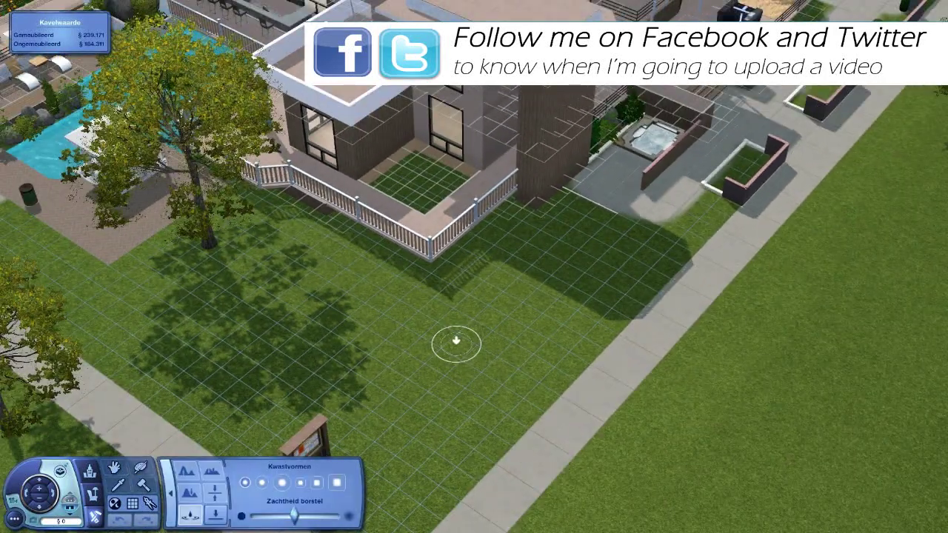
{"action": "scroll", "coordinate": [457, 341], "scroll_direction": "down", "scroll_amount": 3}
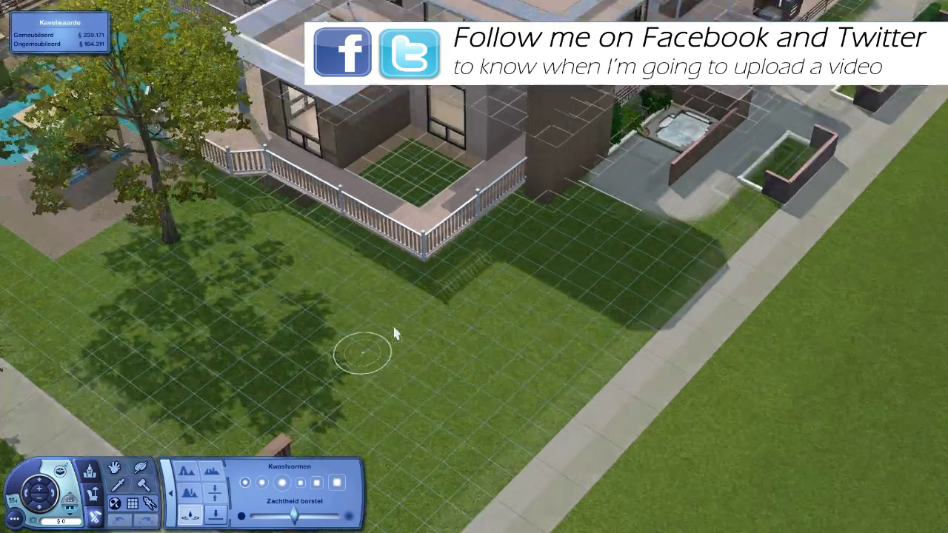
{"action": "scroll", "coordinate": [394, 331], "scroll_direction": "up", "scroll_amount": 3}
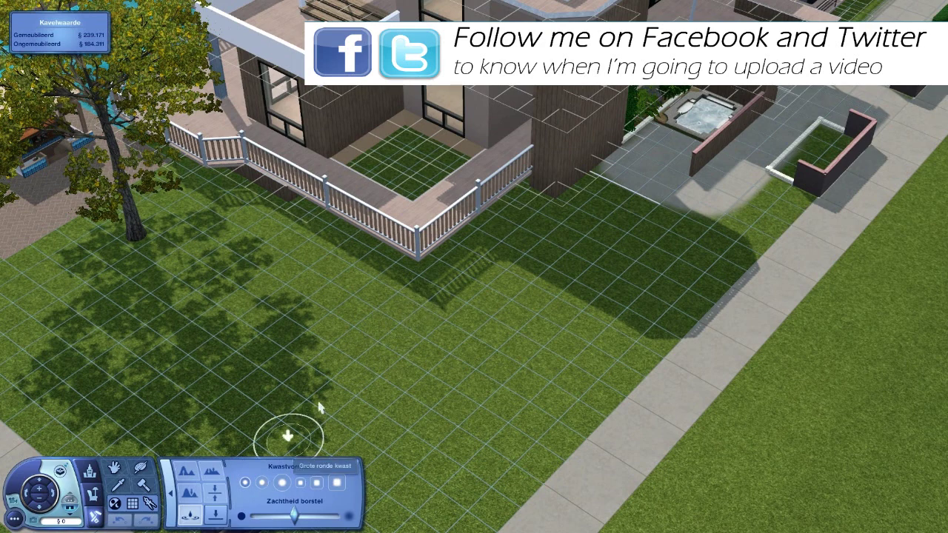
- Start sinking the lawn beside the deck with a terrain brush
{"action": "left_click_drag", "start_coordinate": [382, 292], "coordinate": [358, 248]}
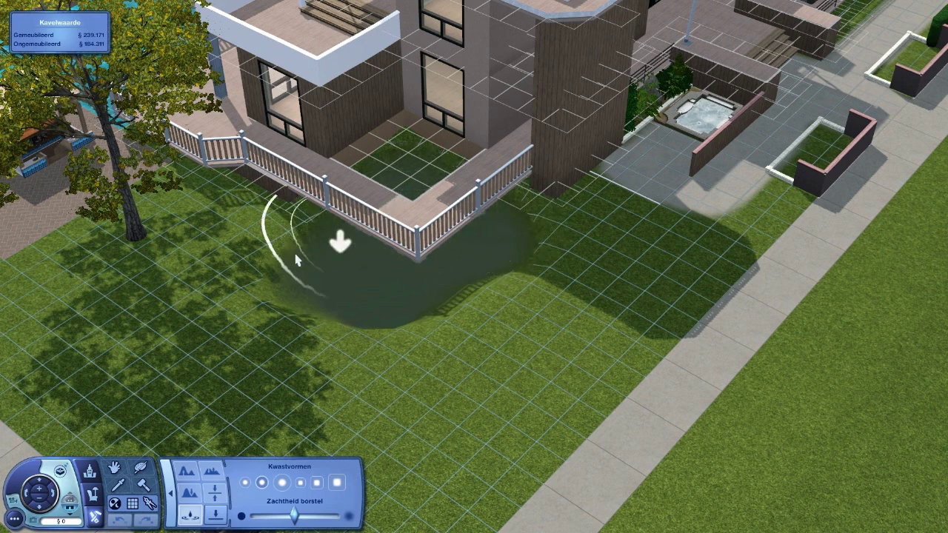
- Widen and deepen the lawn hollow around the deck corner toward the tree
{"action": "mouse_move", "coordinate": [257, 258]}
{"action": "left_mouse_down"}
{"action": "mouse_move", "coordinate": [222, 248]}
{"action": "mouse_move", "coordinate": [252, 293]}
{"action": "left_mouse_up"}
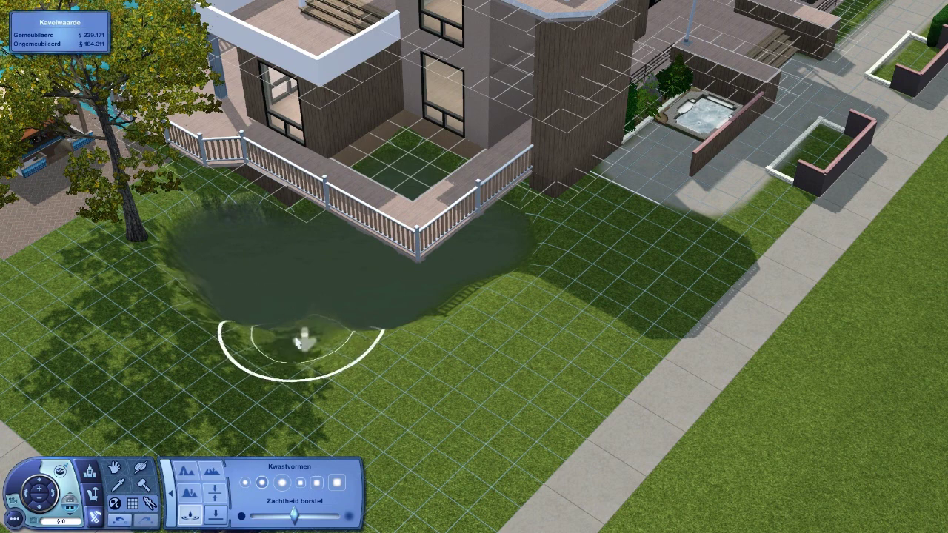
{"action": "left_click_drag", "start_coordinate": [290, 328], "coordinate": [341, 340]}
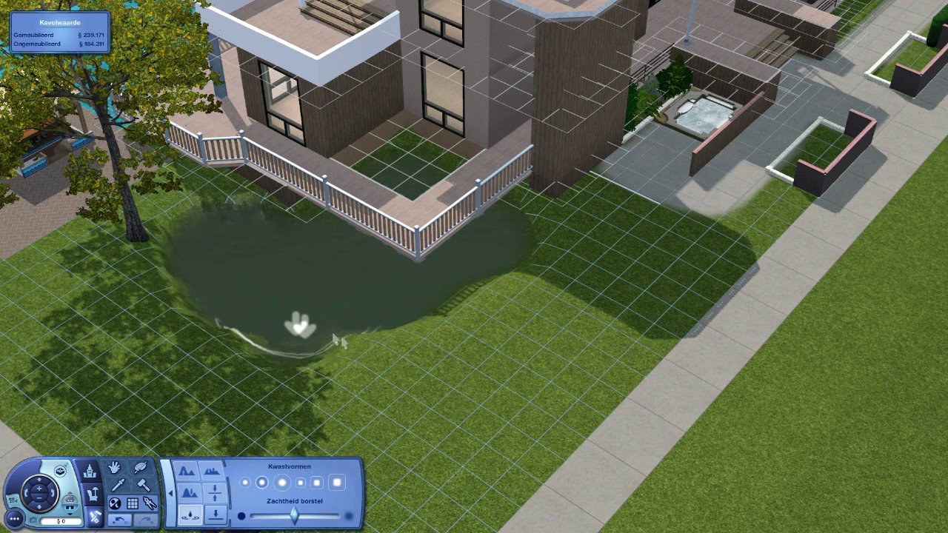
{"action": "left_click_drag", "start_coordinate": [477, 317], "coordinate": [480, 300]}
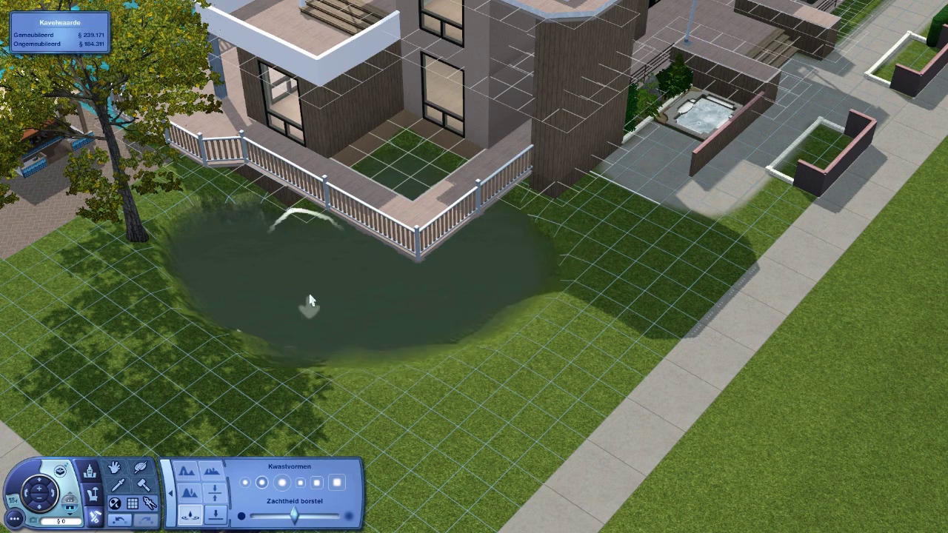
{"action": "scroll", "coordinate": [309, 295], "scroll_direction": "down", "scroll_amount": 3}
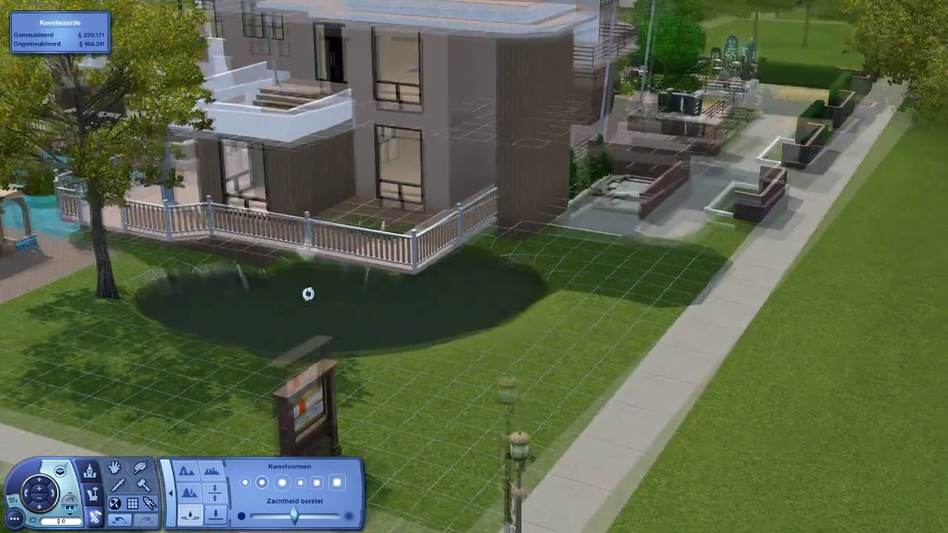
{"action": "scroll", "coordinate": [309, 295], "scroll_direction": "up", "scroll_amount": 3}
- Delete the stray wall segment beside the hollow at the foundation level
{"action": "left_click_drag", "start_coordinate": [309, 294], "coordinate": [319, 326]}
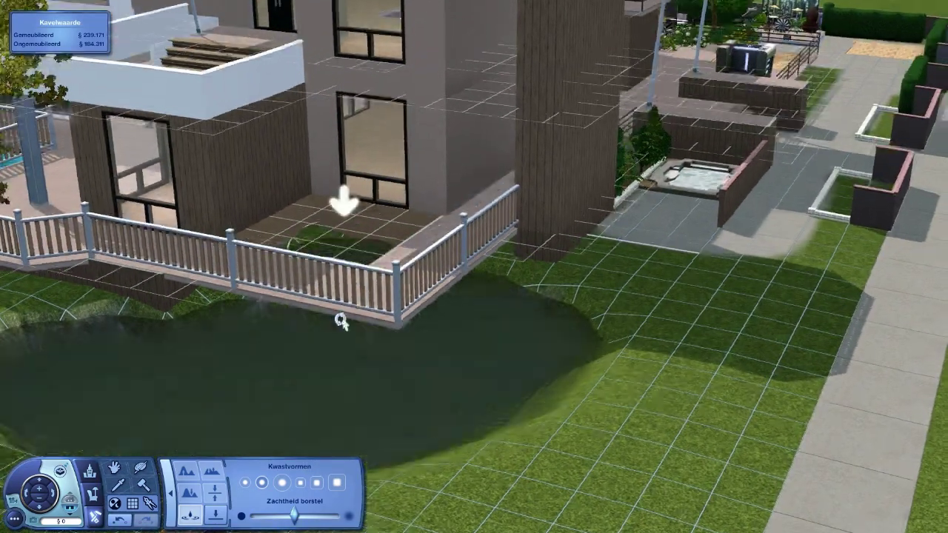
{"action": "left_click_drag", "start_coordinate": [349, 285], "coordinate": [348, 326]}
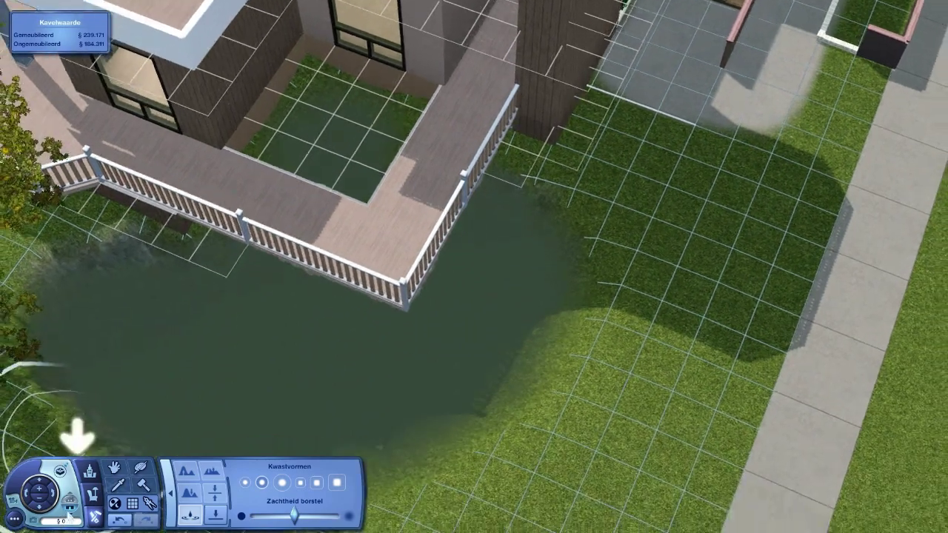
{"action": "key", "text": "Page_Up"}
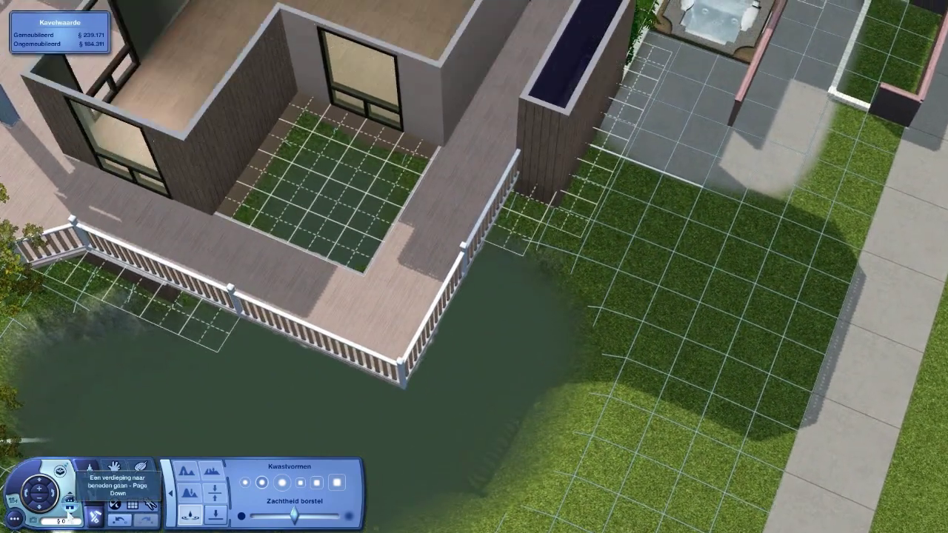
{"action": "key", "text": "Page_Down"}
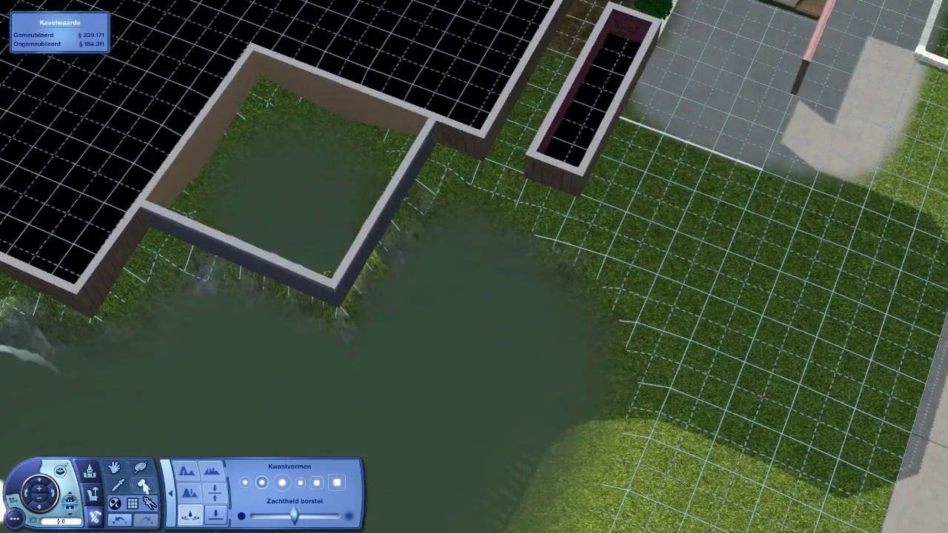
{"action": "scroll", "coordinate": [348, 259], "scroll_direction": "up", "scroll_amount": 3}
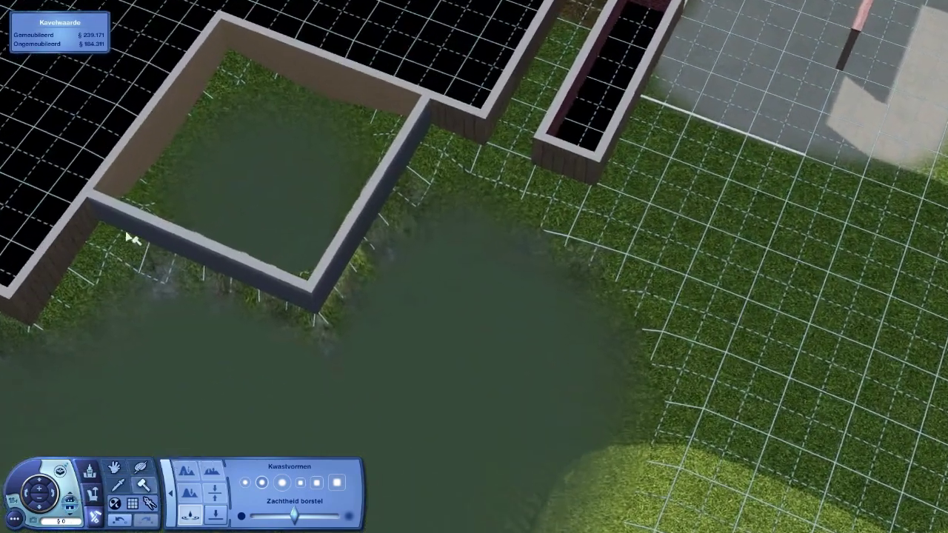
{"action": "left_click_drag", "start_coordinate": [515, 242], "coordinate": [402, 177]}
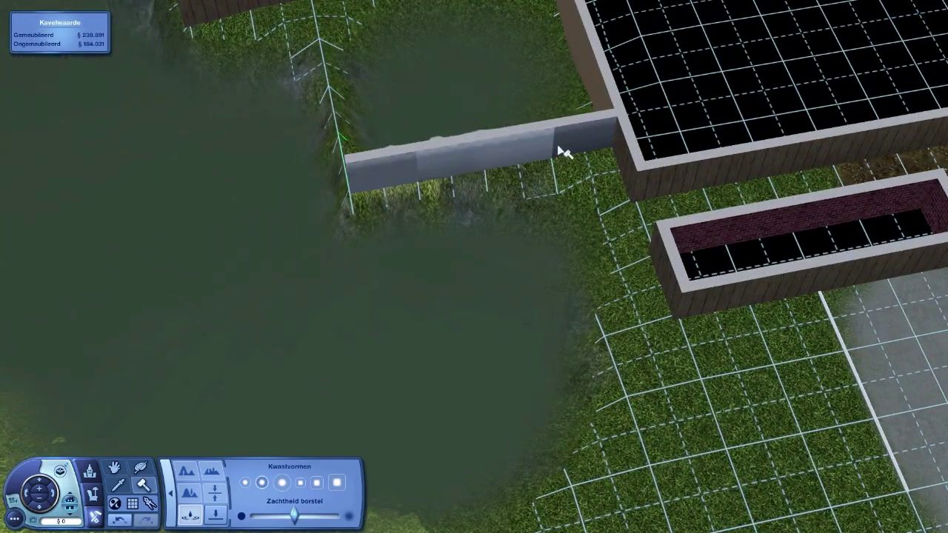
{"action": "left_click", "coordinate": [563, 152]}
{"action": "mouse_move", "coordinate": [518, 222]}
{"action": "left_mouse_down"}
{"action": "mouse_move", "coordinate": [447, 330]}
{"action": "mouse_move", "coordinate": [456, 381]}
{"action": "left_mouse_up"}
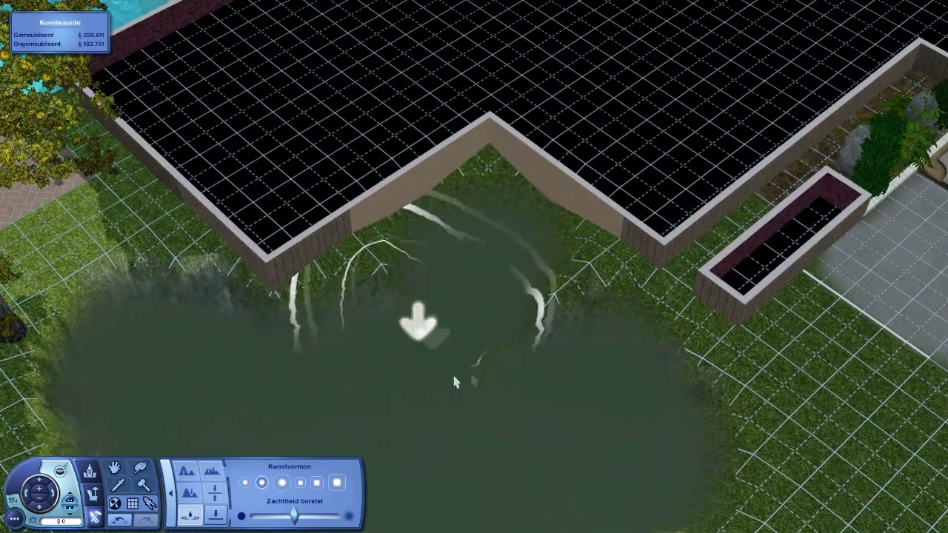
{"action": "scroll", "coordinate": [334, 416], "scroll_direction": "up", "scroll_amount": 3}
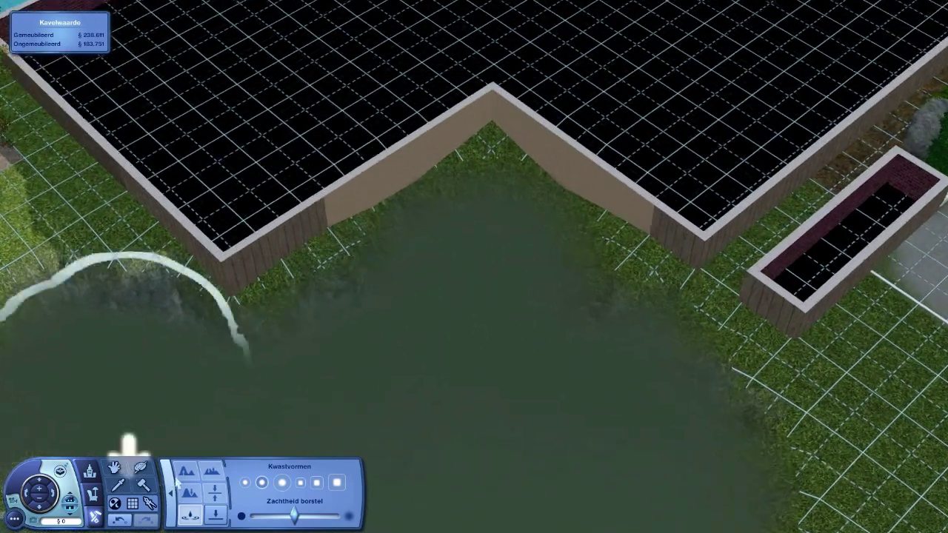
- Bring up the Platforms/Foundations items and return to the deck level
{"action": "left_click", "coordinate": [118, 485]}
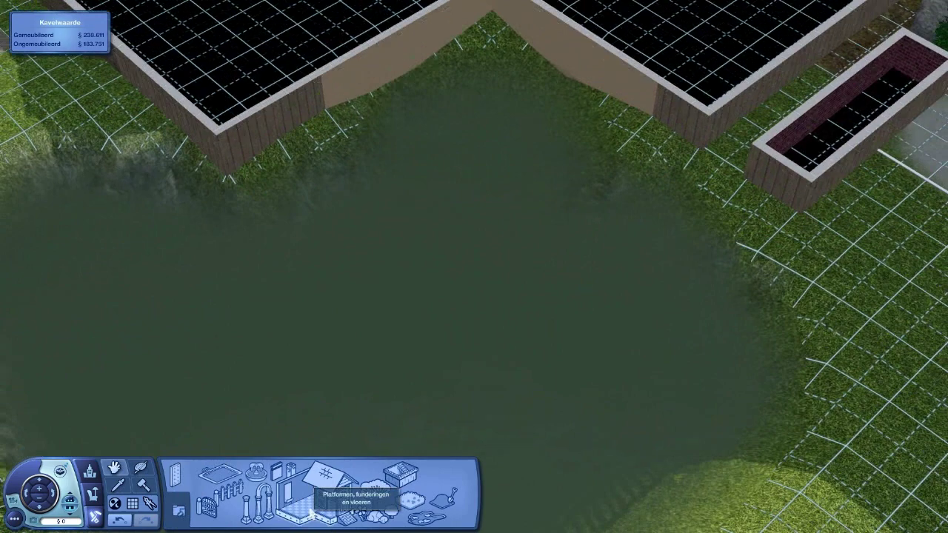
{"action": "left_click", "coordinate": [325, 477]}
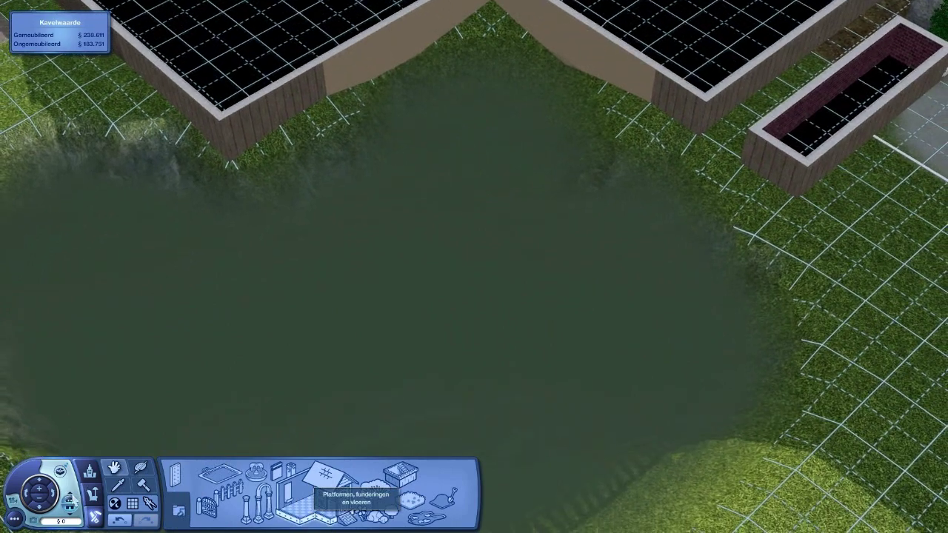
{"action": "key", "text": "Page_Up"}
{"action": "type", "text": "constrainfloorelevation fa"}
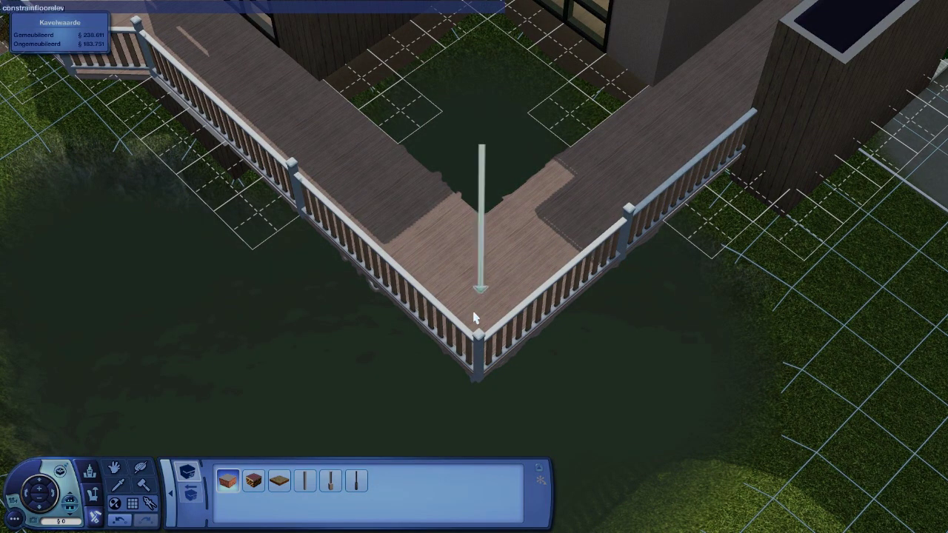
{"action": "type", "text": "lse"}
- Disable floor elevation limits with constrainfloorelevation false and clear the deck corner tiles
{"action": "key", "text": "Return"}
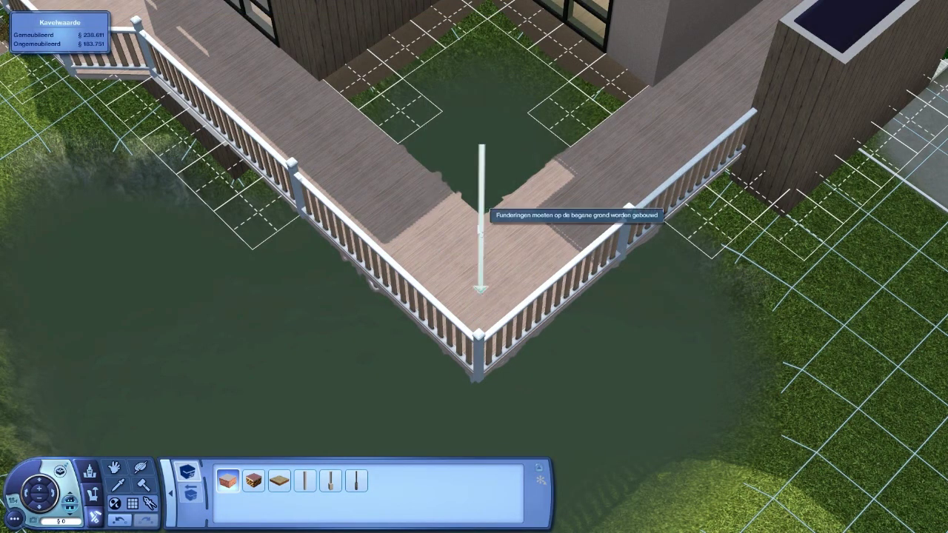
{"action": "scroll", "coordinate": [481, 230], "scroll_direction": "down", "scroll_amount": 3}
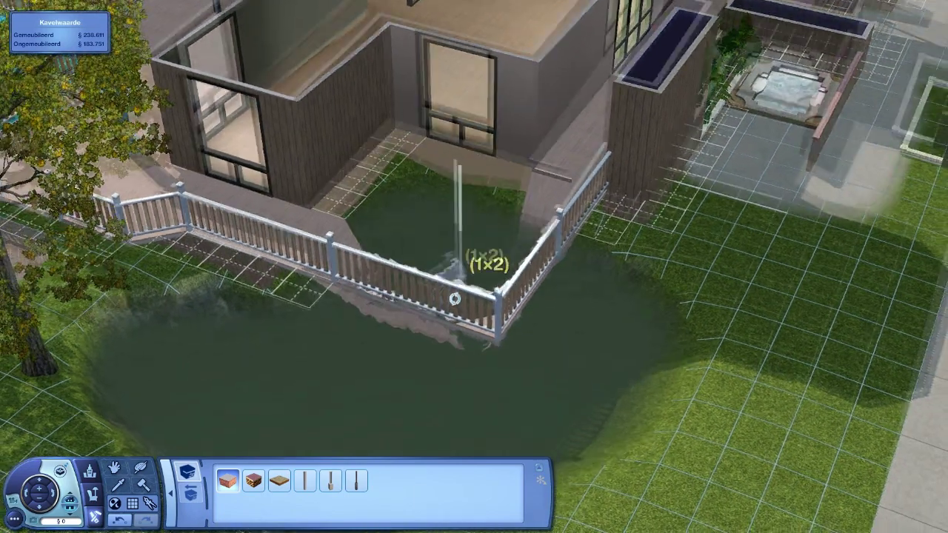
{"action": "left_click_drag", "start_coordinate": [468, 223], "coordinate": [457, 296]}
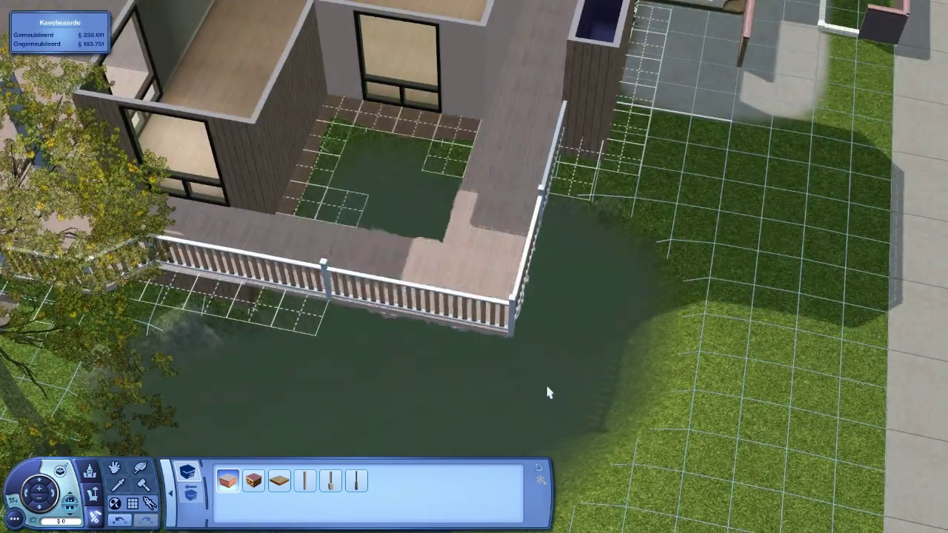
{"action": "mouse_move", "coordinate": [545, 382]}
{"action": "left_mouse_down"}
{"action": "mouse_move", "coordinate": [485, 352]}
{"action": "mouse_move", "coordinate": [474, 297]}
{"action": "left_mouse_up"}
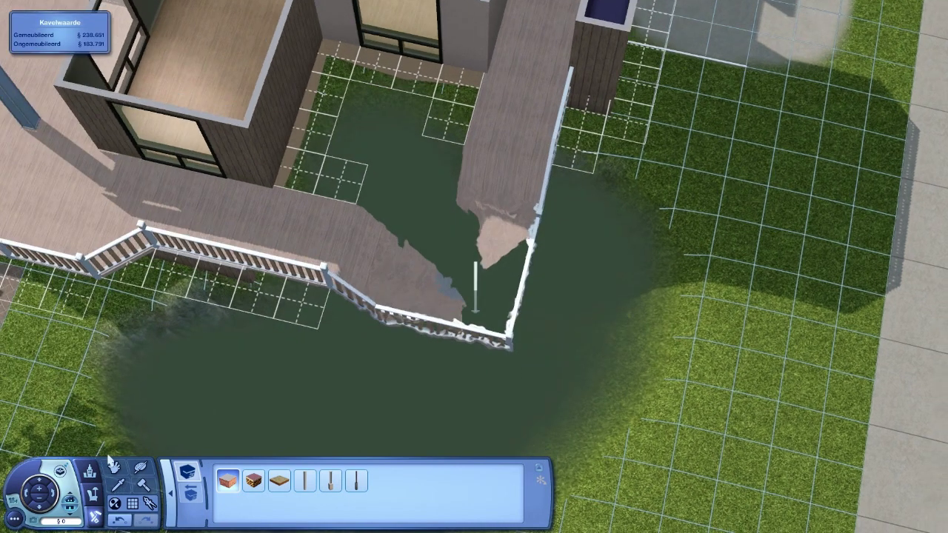
- Redraw floor tiles to fill the deck corner gap above the basin
{"action": "key", "text": "Escape"}
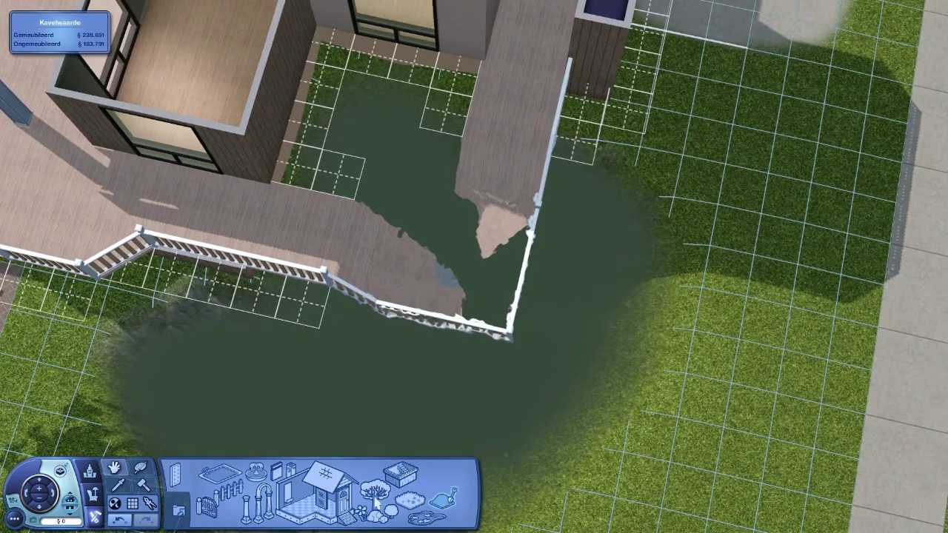
{"action": "left_click", "coordinate": [376, 497]}
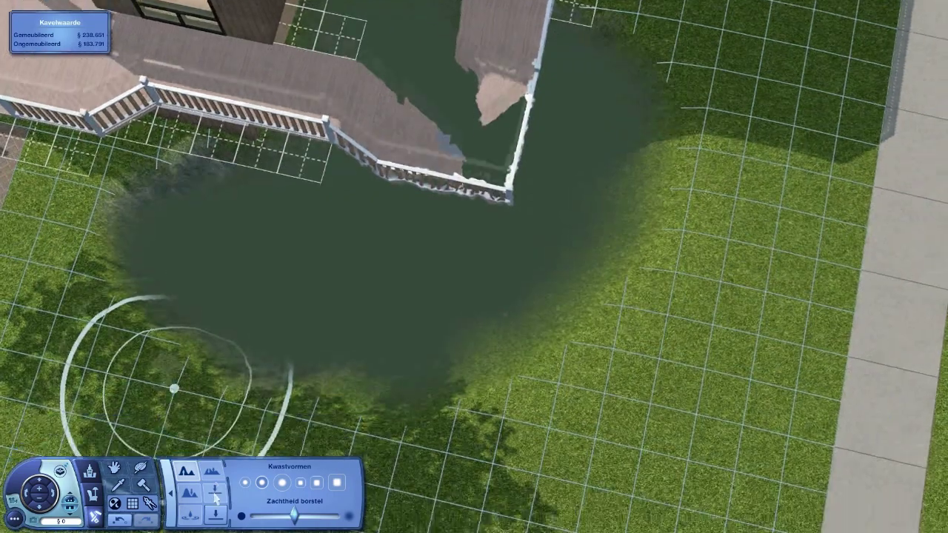
{"action": "key", "text": "Escape"}
{"action": "scroll", "coordinate": [317, 202], "scroll_direction": "up", "scroll_amount": 2}
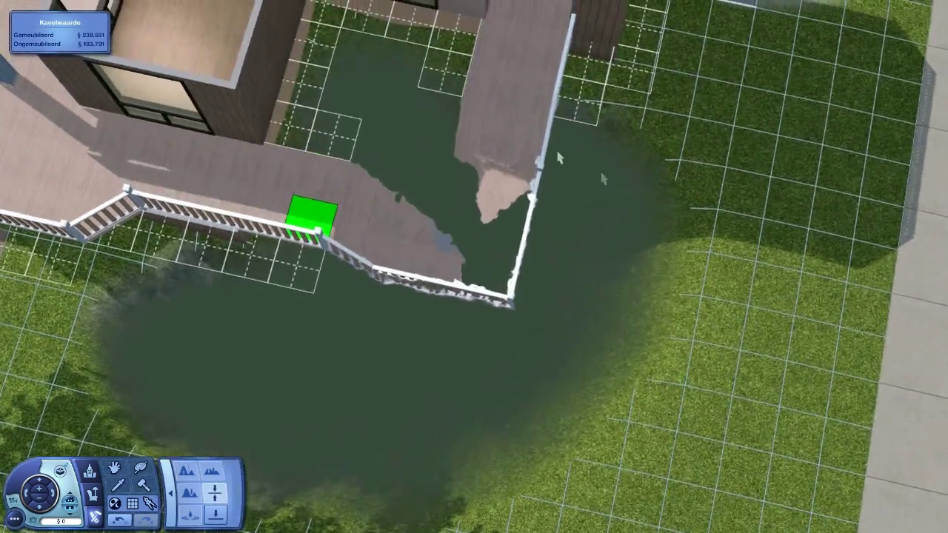
{"action": "left_click_drag", "start_coordinate": [318, 89], "coordinate": [511, 145]}
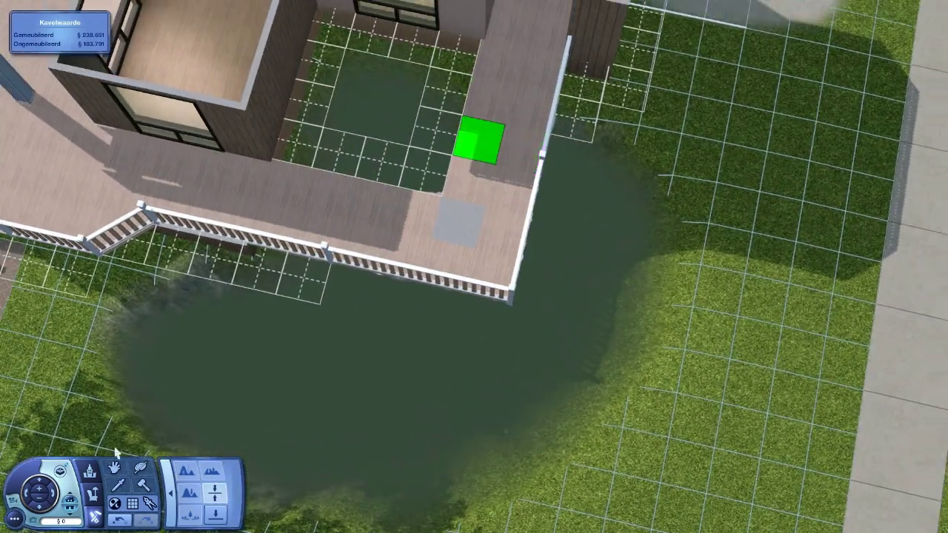
{"action": "scroll", "coordinate": [481, 141], "scroll_direction": "up", "scroll_amount": 3}
{"action": "key", "text": "Escape"}
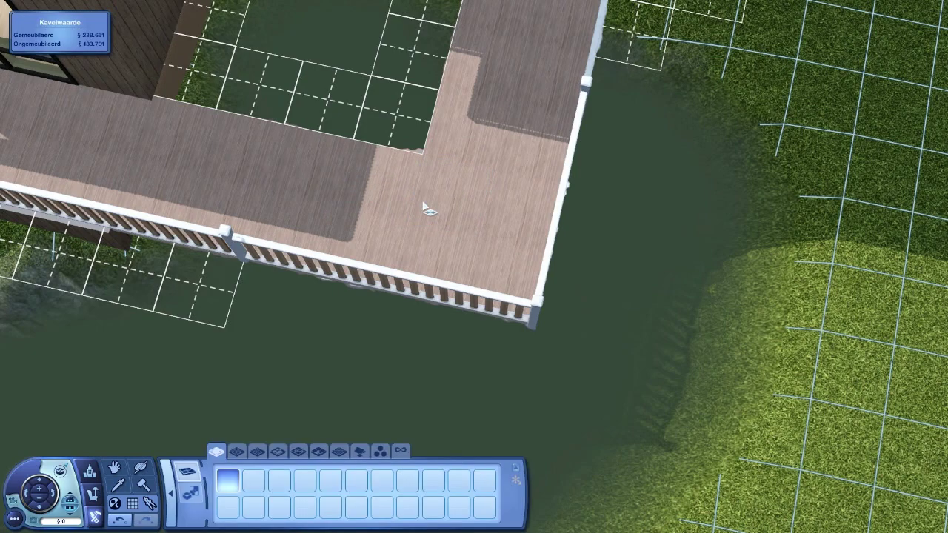
{"action": "scroll", "coordinate": [444, 185], "scroll_direction": "down", "scroll_amount": 5}
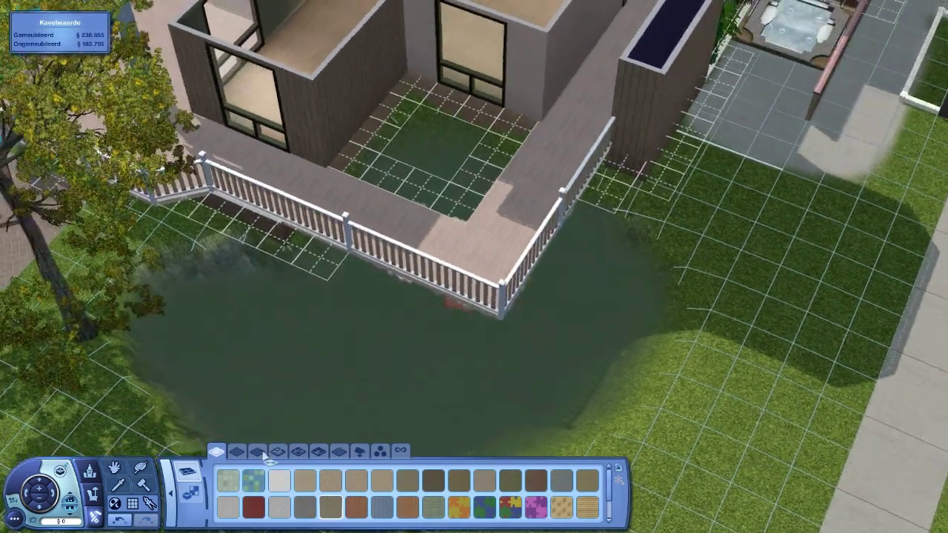
{"action": "scroll", "coordinate": [324, 348], "scroll_direction": "up", "scroll_amount": 4}
{"action": "left_click", "coordinate": [94, 517]}
{"action": "scroll", "coordinate": [370, 333], "scroll_direction": "up", "scroll_amount": 3}
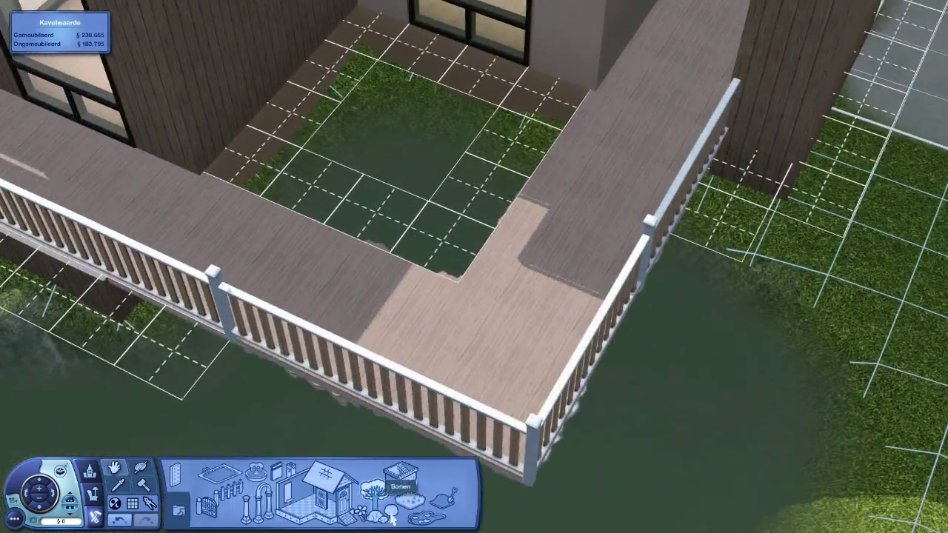
- Enable moveobjects on, then rotate and set the large rock into the pond corner
{"action": "left_click", "coordinate": [344, 502]}
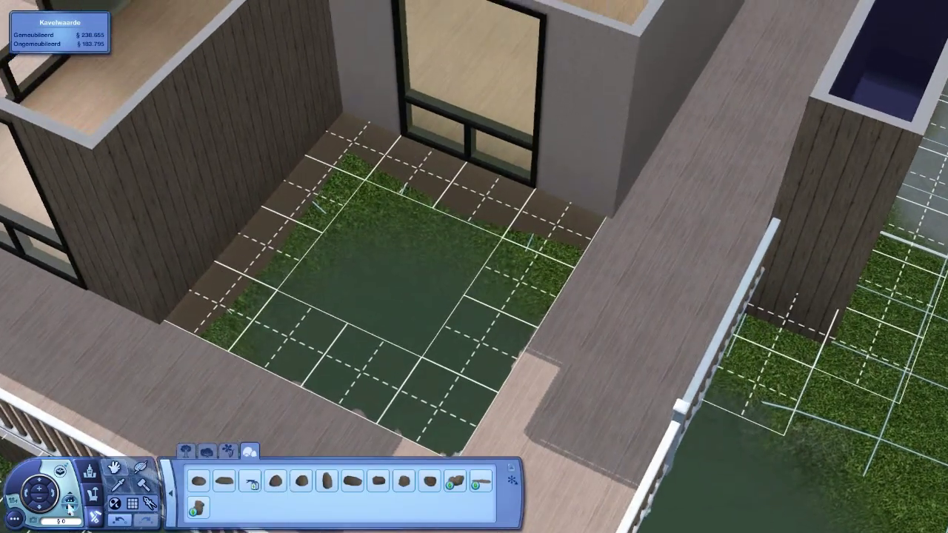
{"action": "key", "text": "Page_Down"}
{"action": "key", "text": "Page_Down"}
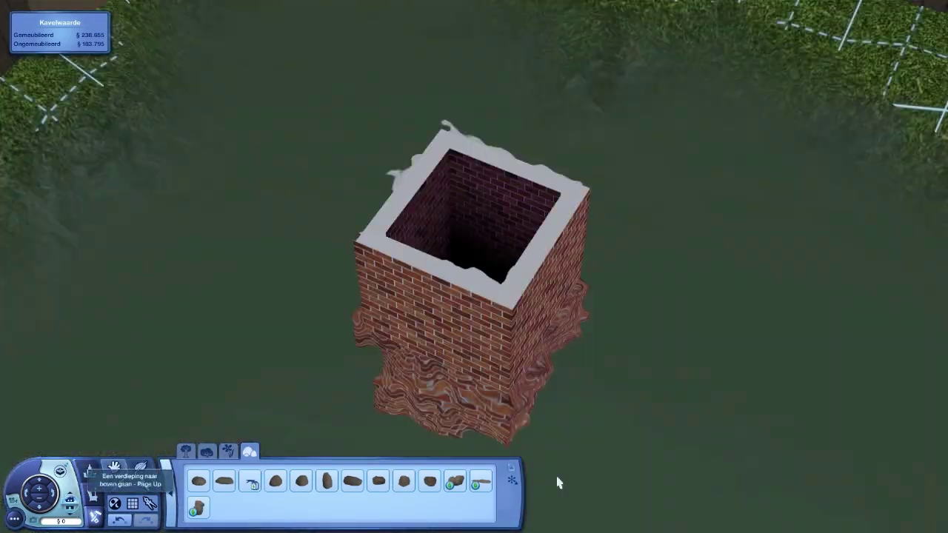
{"action": "key", "text": "Page_Up"}
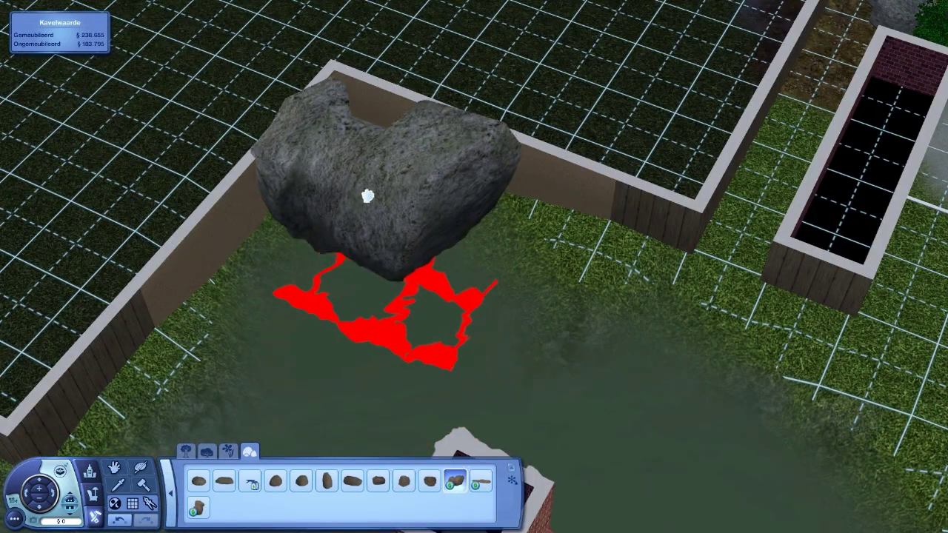
{"action": "key", "text": "ctrl+shift+c"}
{"action": "type", "text": "moveobjec"}
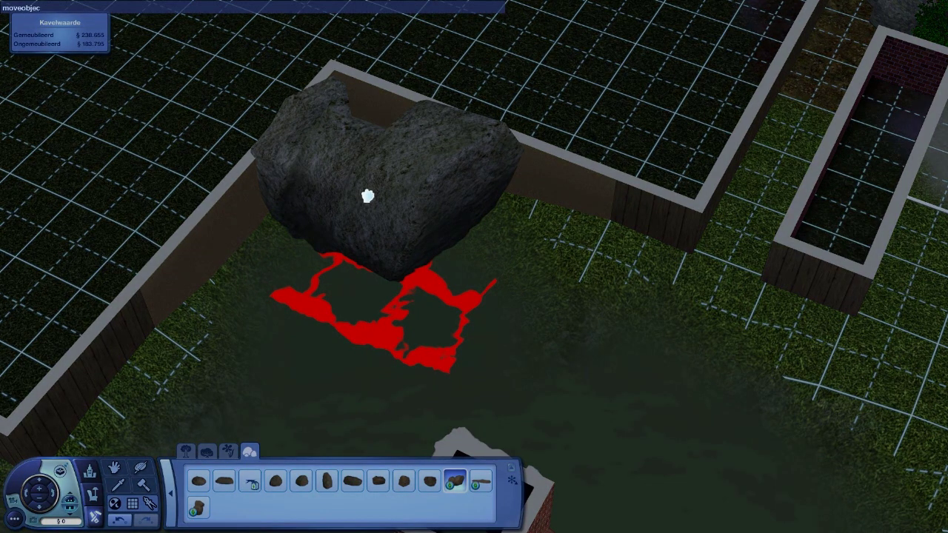
{"action": "type", "text": " on"}
{"action": "key", "text": "Return"}
{"action": "left_click_drag", "start_coordinate": [367, 195], "coordinate": [389, 228]}
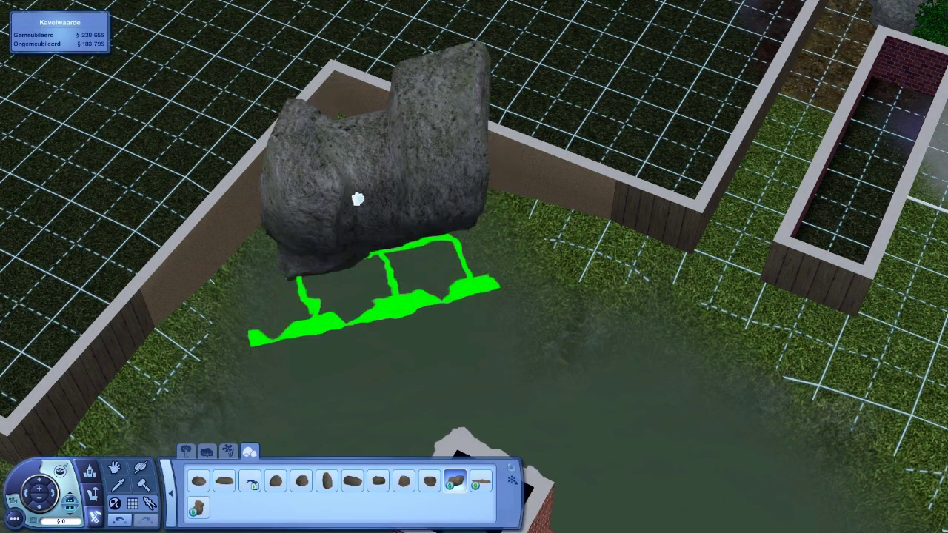
{"action": "left_click", "coordinate": [388, 228]}
{"action": "scroll", "coordinate": [399, 351], "scroll_direction": "down", "scroll_amount": 3}
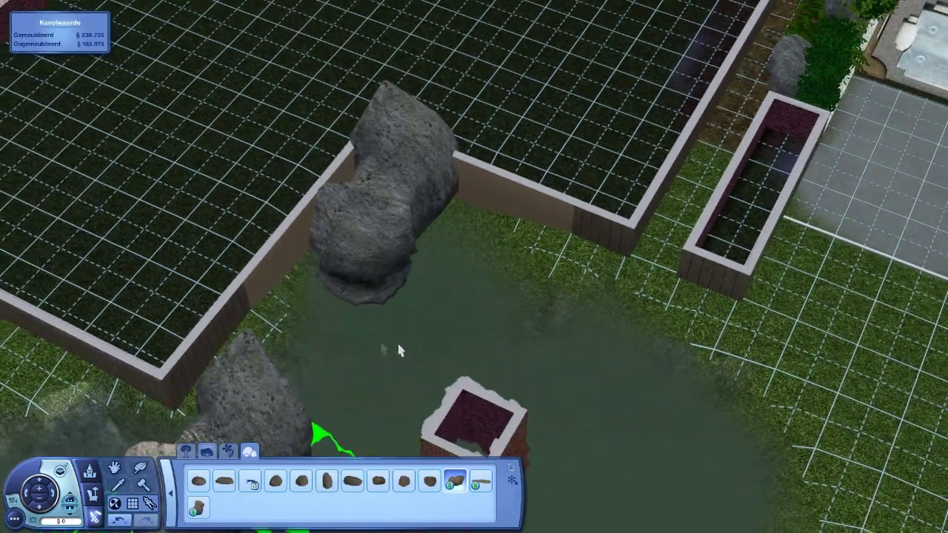
- Plant tall reed grass beside the rock and a leafy shrub against the wall
{"action": "key", "text": "Escape"}
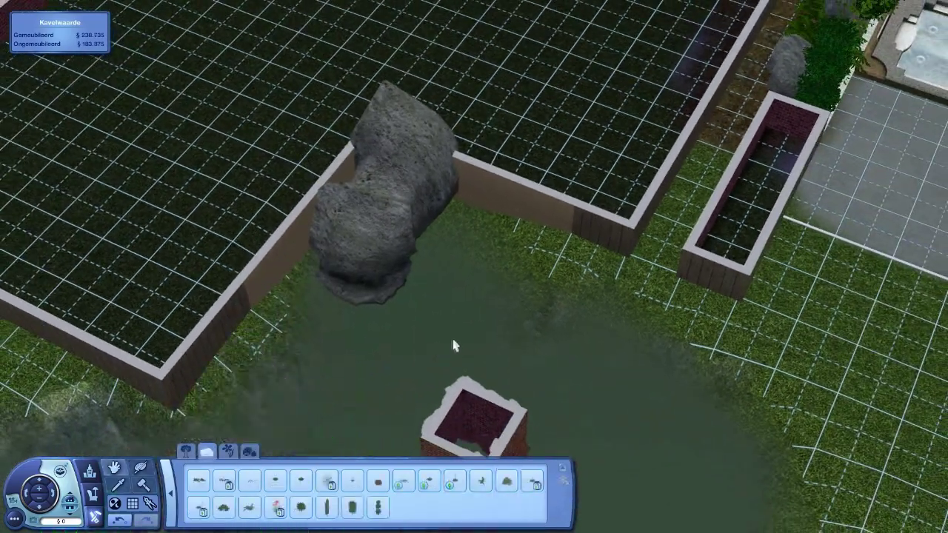
{"action": "scroll", "coordinate": [456, 344], "scroll_direction": "down", "scroll_amount": 2}
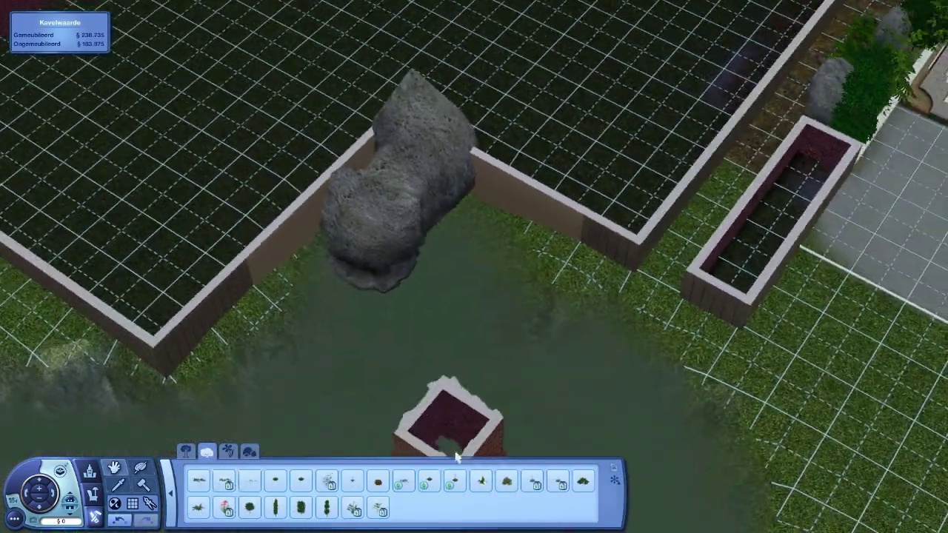
{"action": "scroll", "coordinate": [474, 297], "scroll_direction": "up", "scroll_amount": 3}
{"action": "left_click", "coordinate": [429, 483]}
{"action": "left_click", "coordinate": [533, 274]}
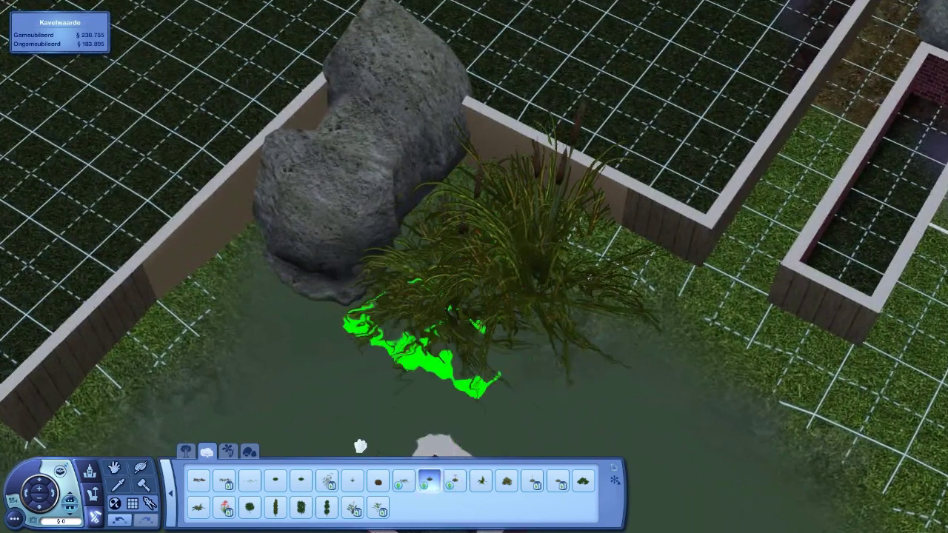
{"action": "left_click", "coordinate": [328, 483]}
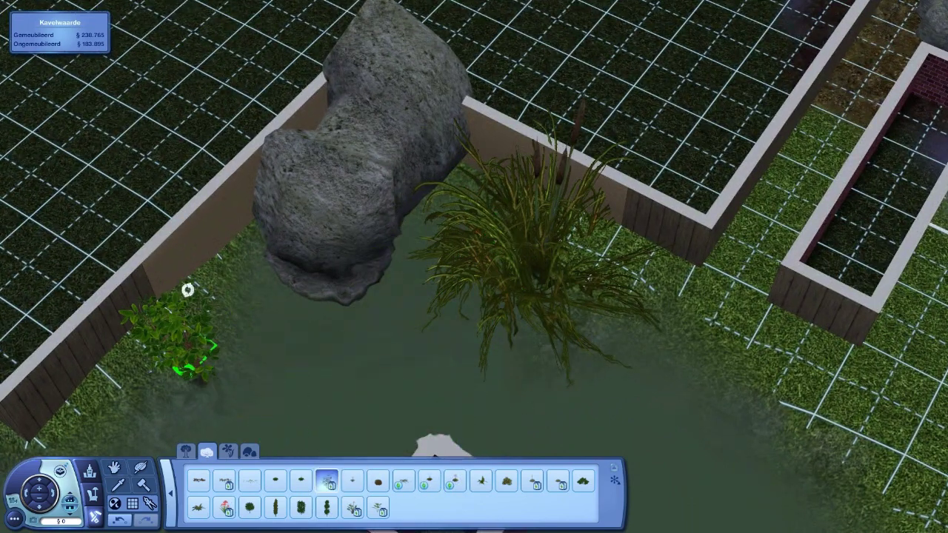
{"action": "left_click", "coordinate": [243, 244]}
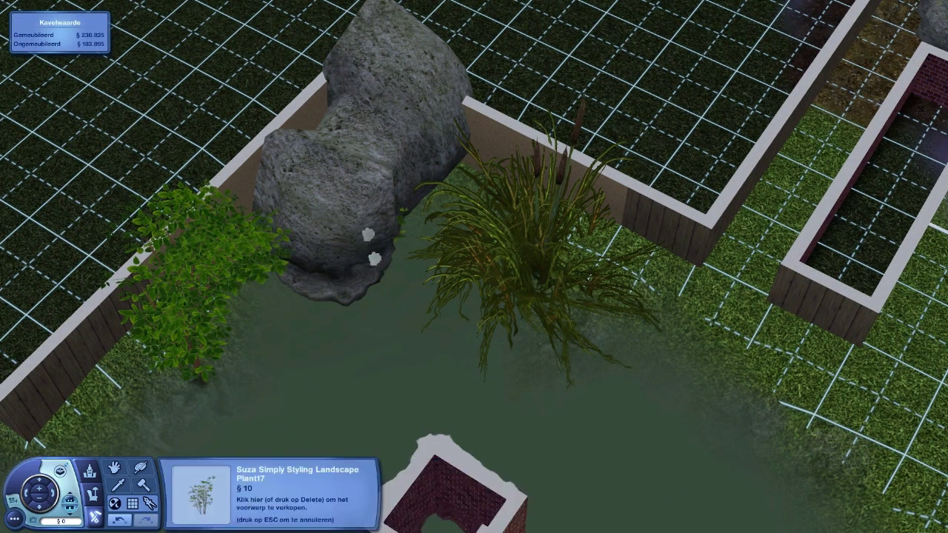
- Add a plant at the pond edge, a fern behind the reeds, and water lilies
{"action": "left_click", "coordinate": [388, 302]}
{"action": "scroll", "coordinate": [464, 288], "scroll_direction": "up", "scroll_amount": 3}
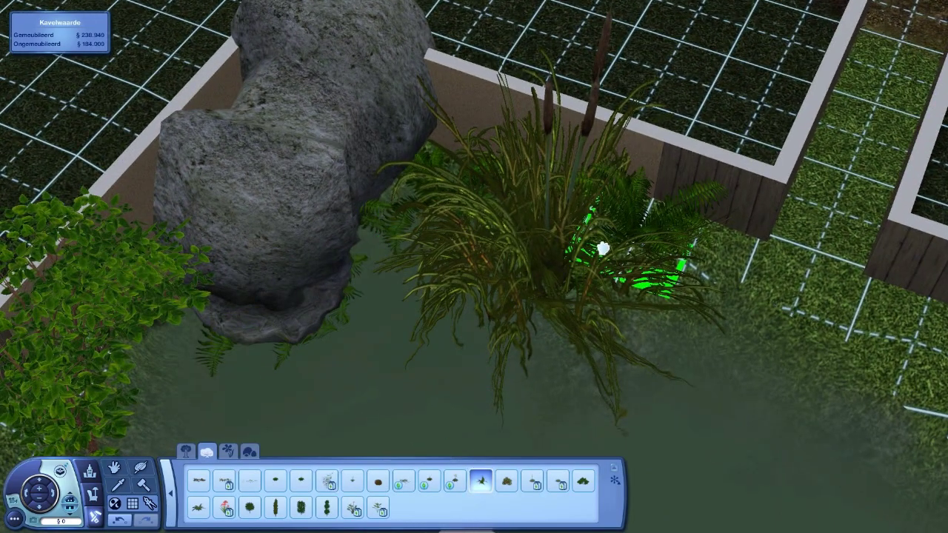
{"action": "left_click", "coordinate": [459, 415]}
{"action": "left_click", "coordinate": [251, 483]}
{"action": "scroll", "coordinate": [370, 334], "scroll_direction": "down", "scroll_amount": 3}
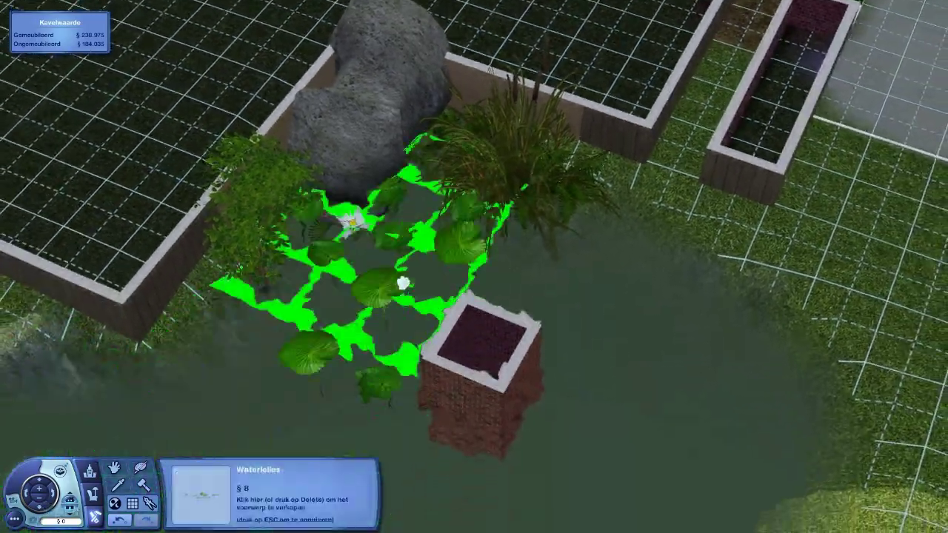
{"action": "scroll", "coordinate": [400, 291], "scroll_direction": "down", "scroll_amount": 4}
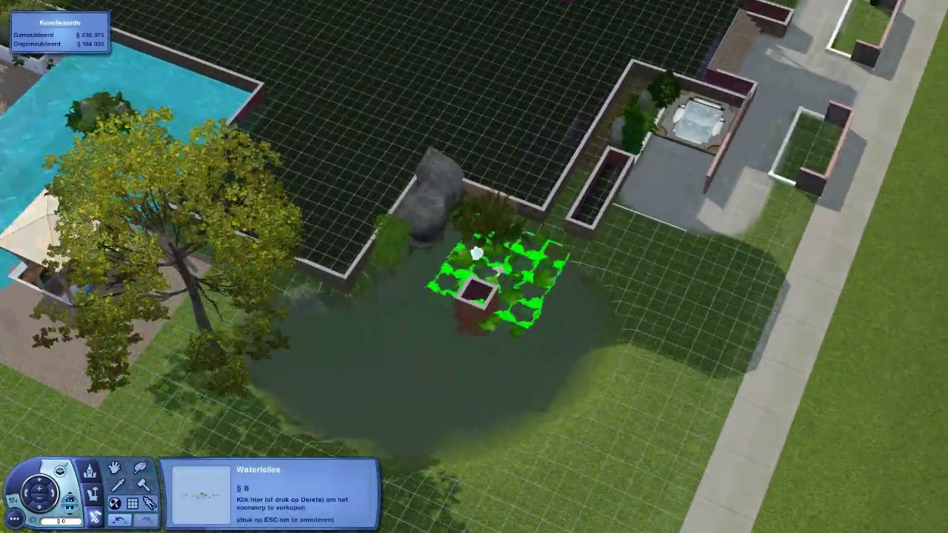
{"action": "scroll", "coordinate": [478, 251], "scroll_direction": "up", "scroll_amount": 2}
{"action": "left_click", "coordinate": [423, 244]}
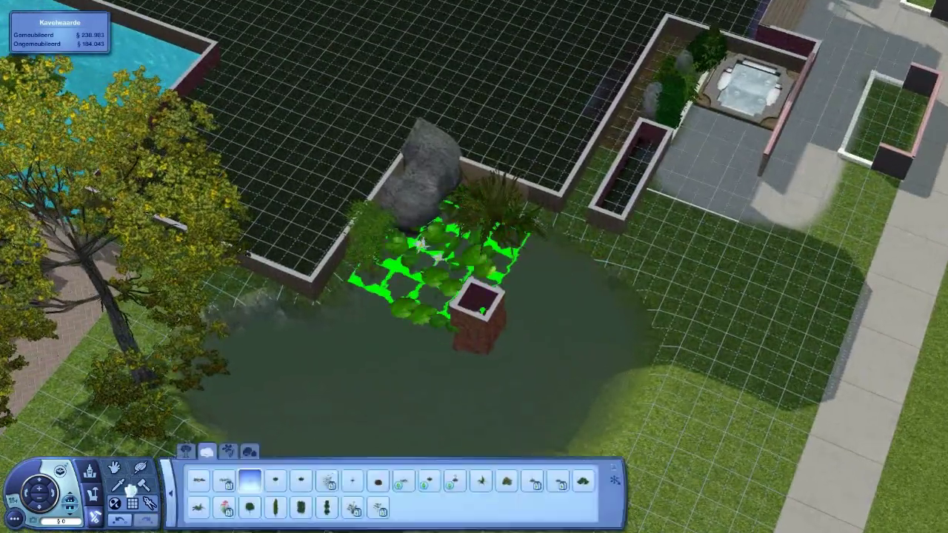
- Stop placing lilies, move up one floor with the whole house in view, and reopen the trees catalog
{"action": "right_click", "coordinate": [227, 395]}
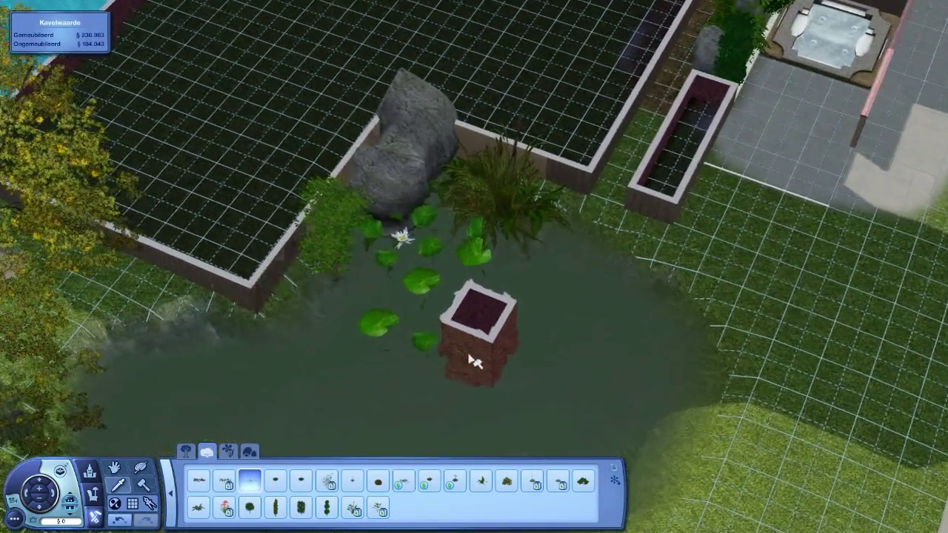
{"action": "left_click", "coordinate": [482, 333]}
{"action": "scroll", "coordinate": [457, 381], "scroll_direction": "down", "scroll_amount": 4}
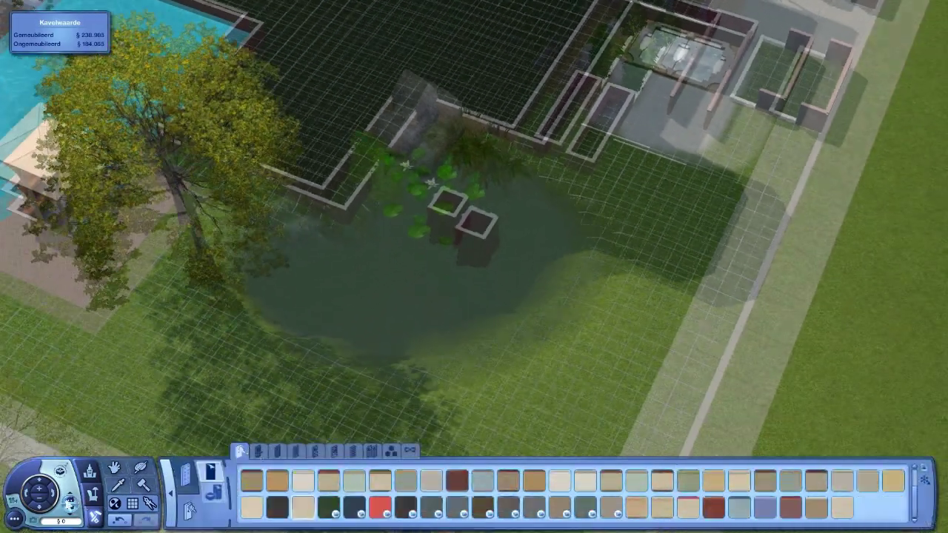
{"action": "key", "text": "Page_Up"}
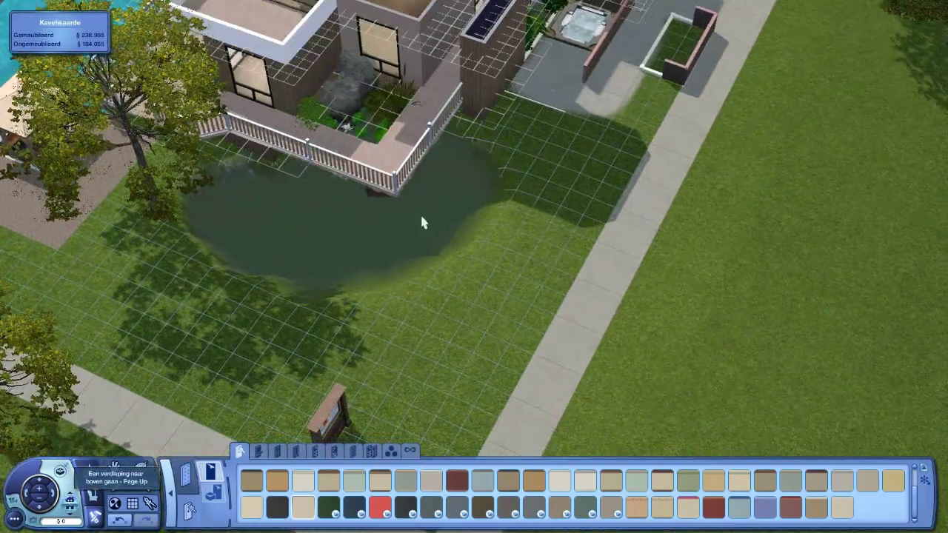
{"action": "scroll", "coordinate": [420, 212], "scroll_direction": "down", "scroll_amount": 3}
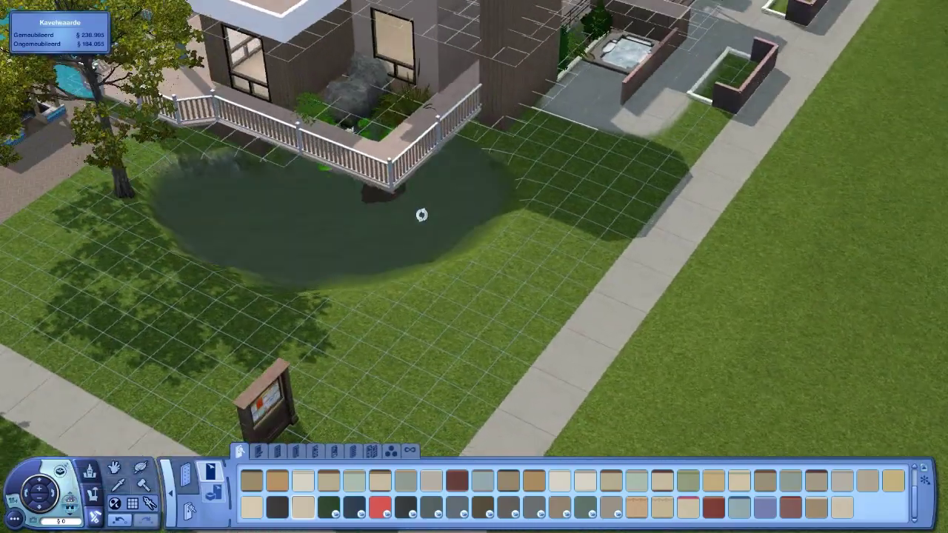
{"action": "left_click_drag", "start_coordinate": [420, 213], "coordinate": [420, 267]}
{"action": "scroll", "coordinate": [454, 303], "scroll_direction": "up", "scroll_amount": 3}
{"action": "key", "text": "Escape"}
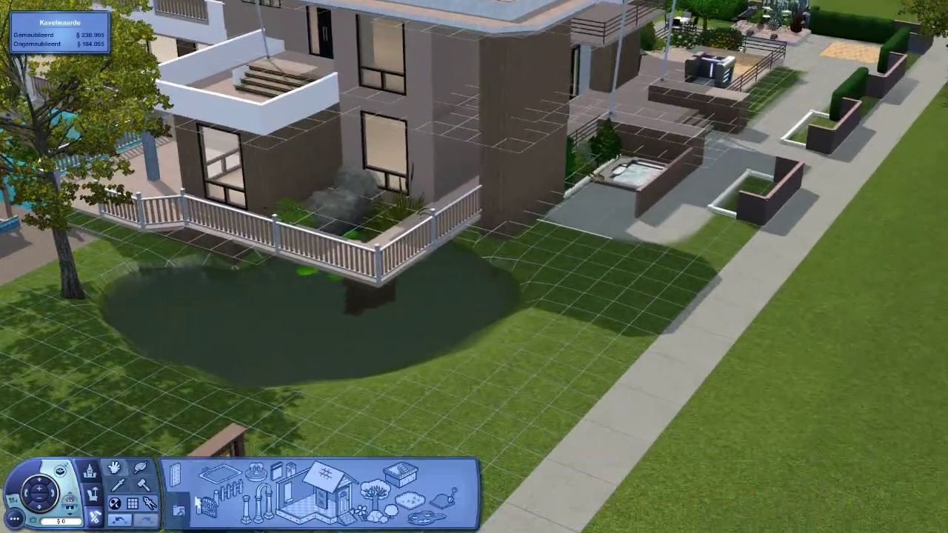
{"action": "scroll", "coordinate": [454, 304], "scroll_direction": "up", "scroll_amount": 3}
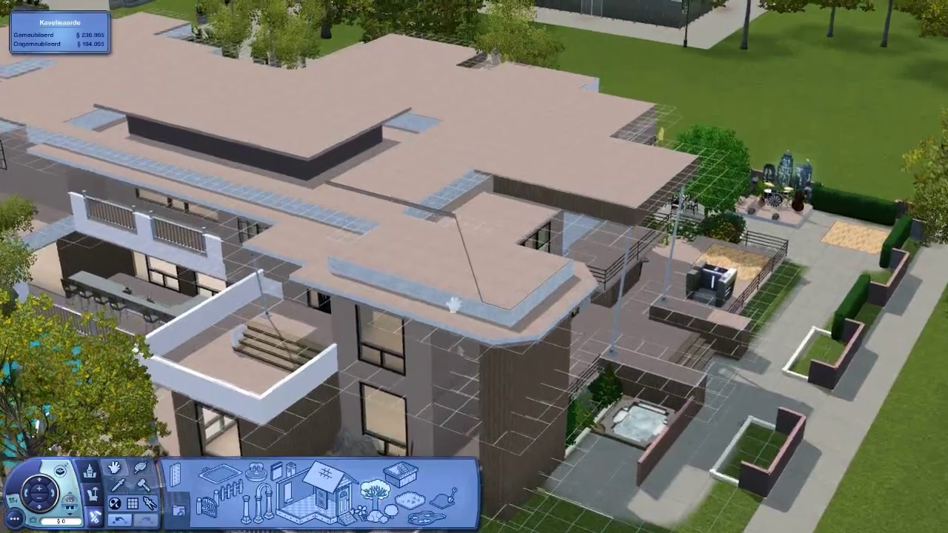
{"action": "left_click", "coordinate": [375, 491]}
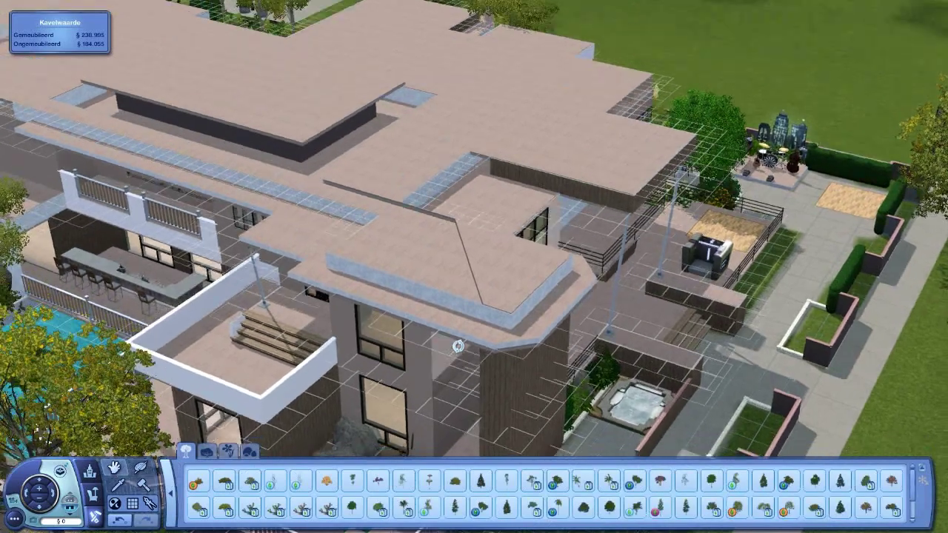
{"action": "scroll", "coordinate": [453, 304], "scroll_direction": "up", "scroll_amount": 4}
- Plant two bamboo stalks beside the rock on the ground floor
{"action": "left_click", "coordinate": [404, 483]}
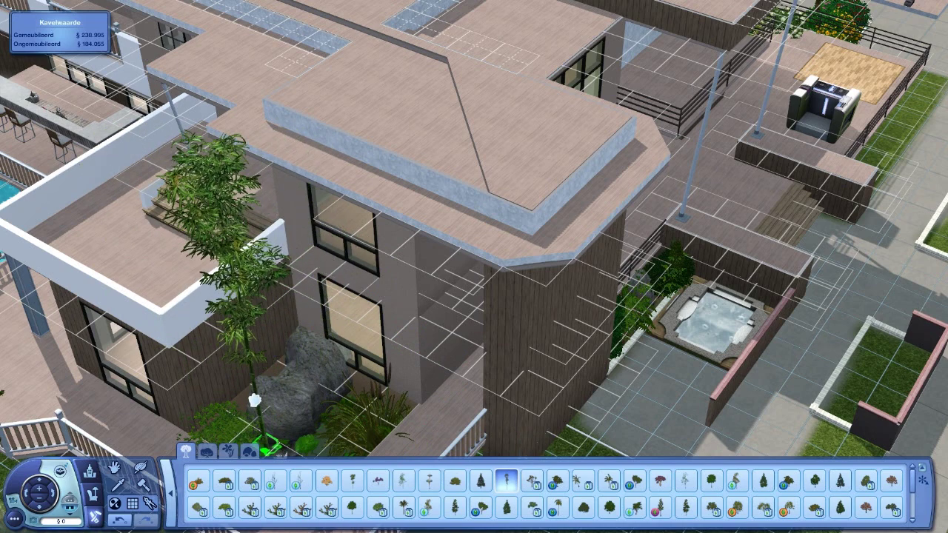
{"action": "left_click", "coordinate": [69, 509]}
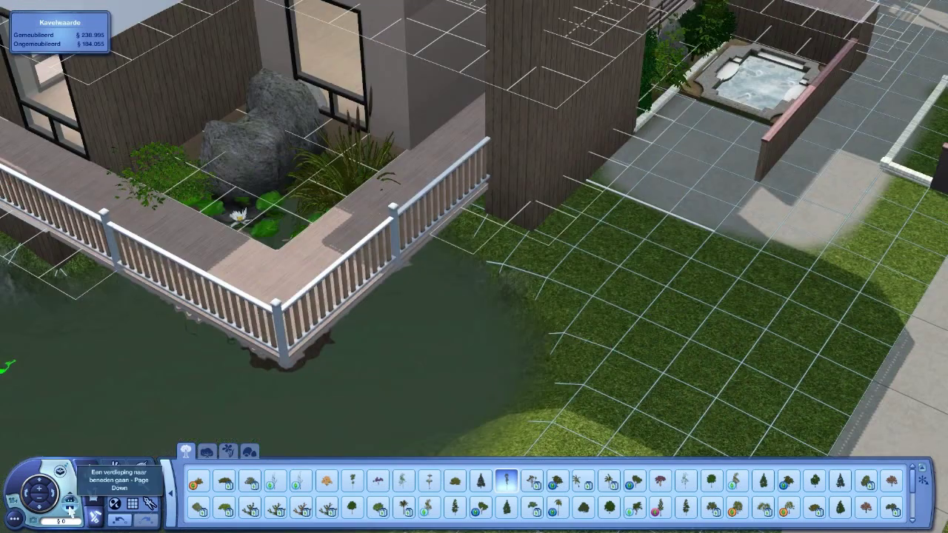
{"action": "scroll", "coordinate": [474, 267], "scroll_direction": "up", "scroll_amount": 5}
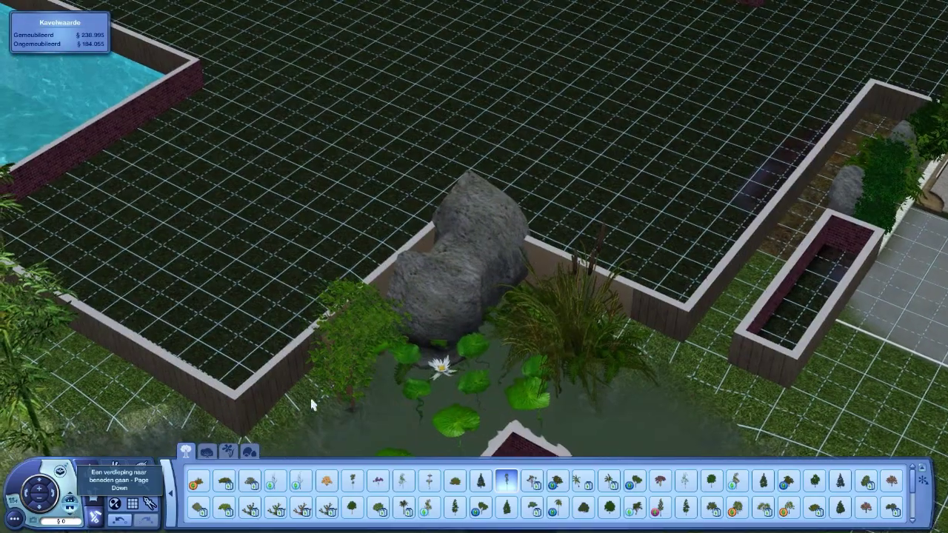
{"action": "left_click", "coordinate": [394, 317]}
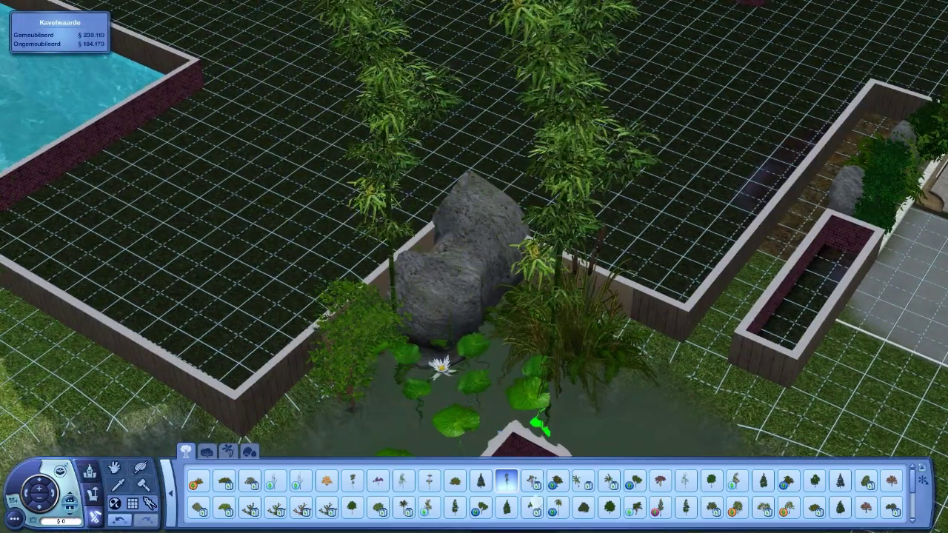
{"action": "scroll", "coordinate": [426, 391], "scroll_direction": "up", "scroll_amount": 2}
{"action": "scroll", "coordinate": [430, 397], "scroll_direction": "up", "scroll_amount": 2}
{"action": "left_click", "coordinate": [353, 481]}
- Pick a different tree and try placing it at the pond edge one floor up
{"action": "left_click", "coordinate": [637, 192]}
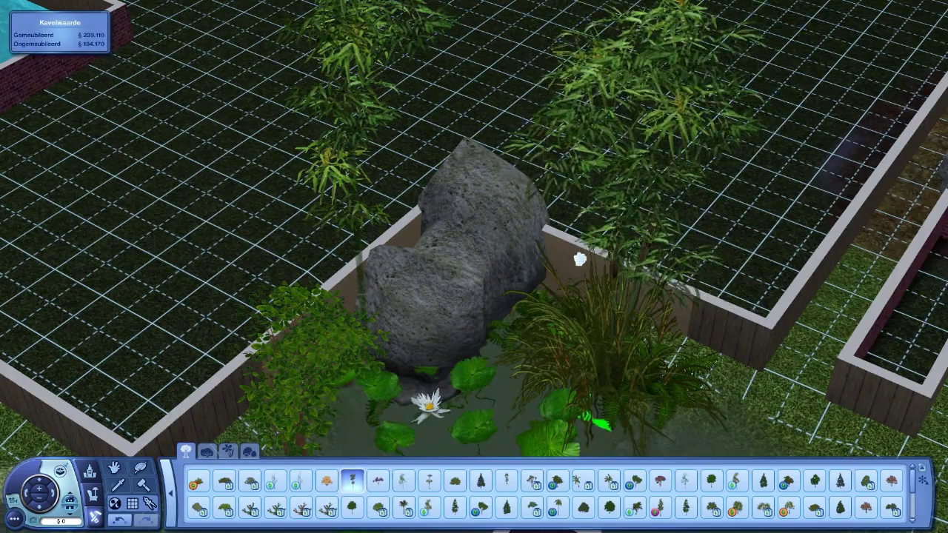
{"action": "scroll", "coordinate": [330, 395], "scroll_direction": "down", "scroll_amount": 5}
{"action": "scroll", "coordinate": [330, 370], "scroll_direction": "down", "scroll_amount": 3}
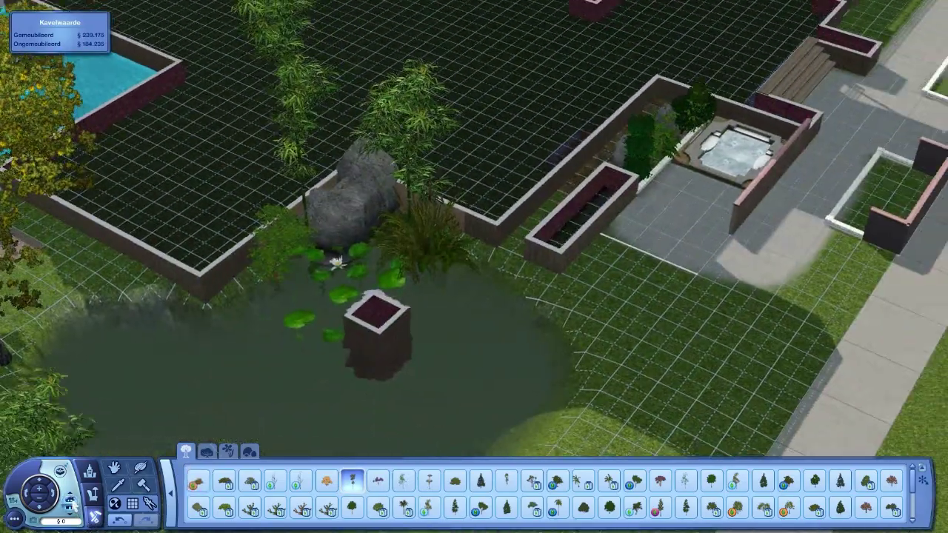
{"action": "key", "text": "Page_Up"}
{"action": "scroll", "coordinate": [344, 286], "scroll_direction": "up", "scroll_amount": 3}
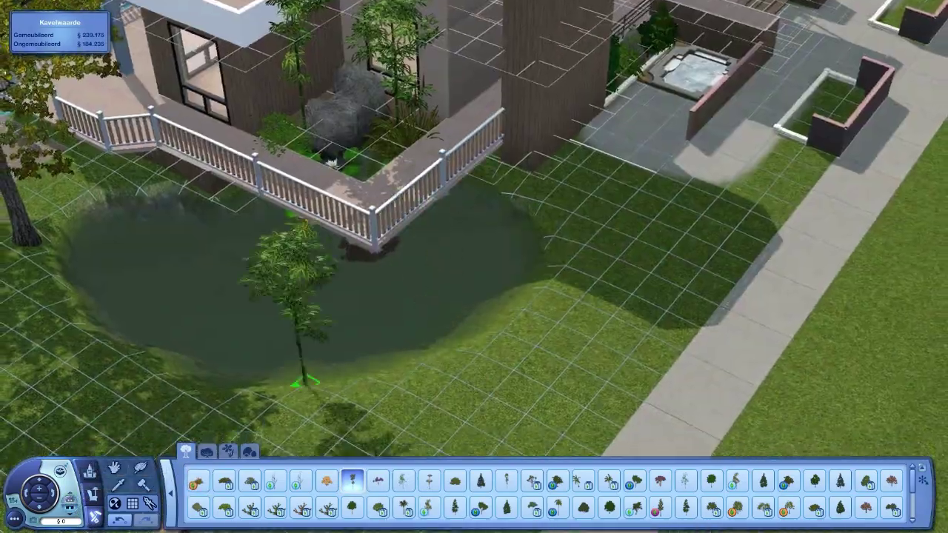
{"action": "left_click", "coordinate": [288, 311]}
{"action": "left_click_drag", "start_coordinate": [289, 311], "coordinate": [385, 297]}
- Reshape the ground at the pond's left edge
{"action": "key", "text": "Escape"}
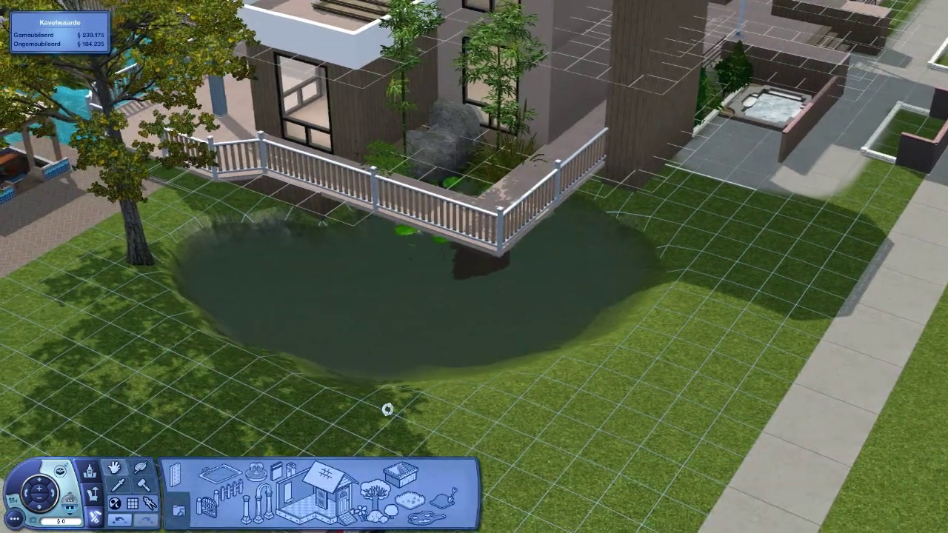
{"action": "left_click", "coordinate": [447, 502]}
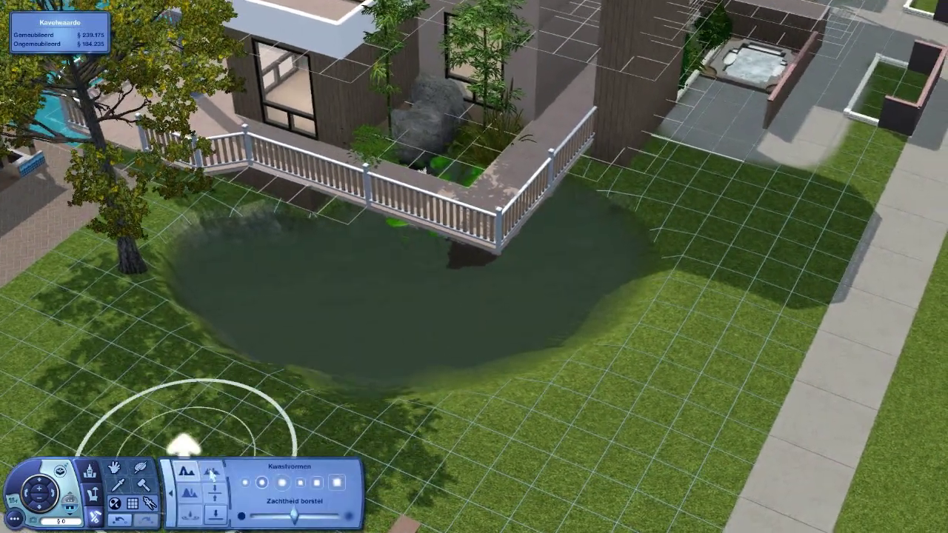
{"action": "left_click_drag", "start_coordinate": [245, 370], "coordinate": [210, 339]}
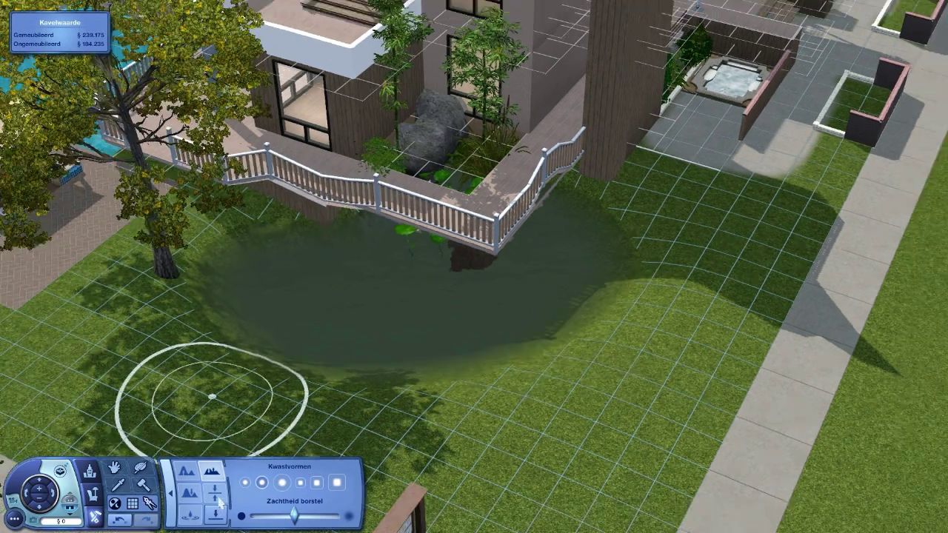
{"action": "scroll", "coordinate": [296, 311], "scroll_direction": "down", "scroll_amount": 3}
{"action": "key", "text": "Escape"}
- Lay 3×8 and 11×2 floor areas by the railing and fill the tower roof notch
{"action": "left_click_drag", "start_coordinate": [465, 236], "coordinate": [459, 240]}
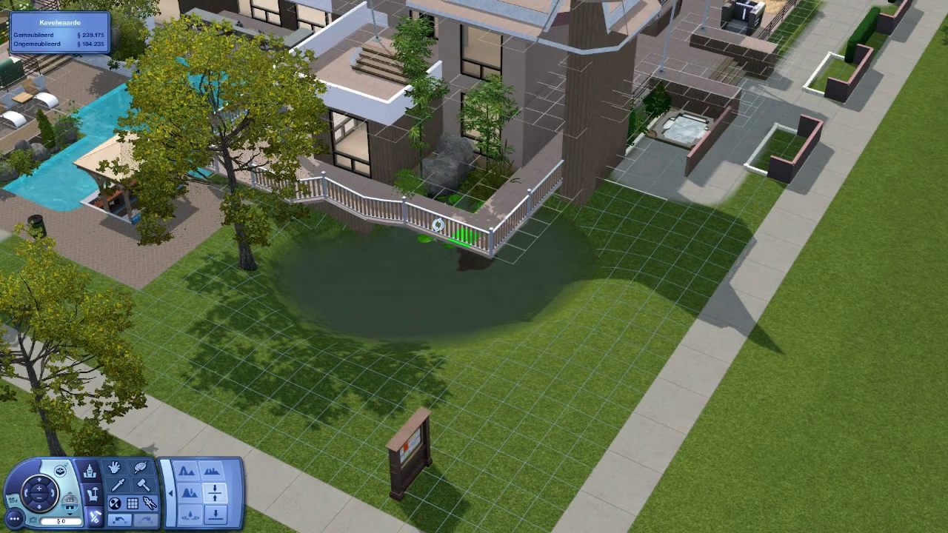
{"action": "scroll", "coordinate": [453, 246], "scroll_direction": "up", "scroll_amount": 3}
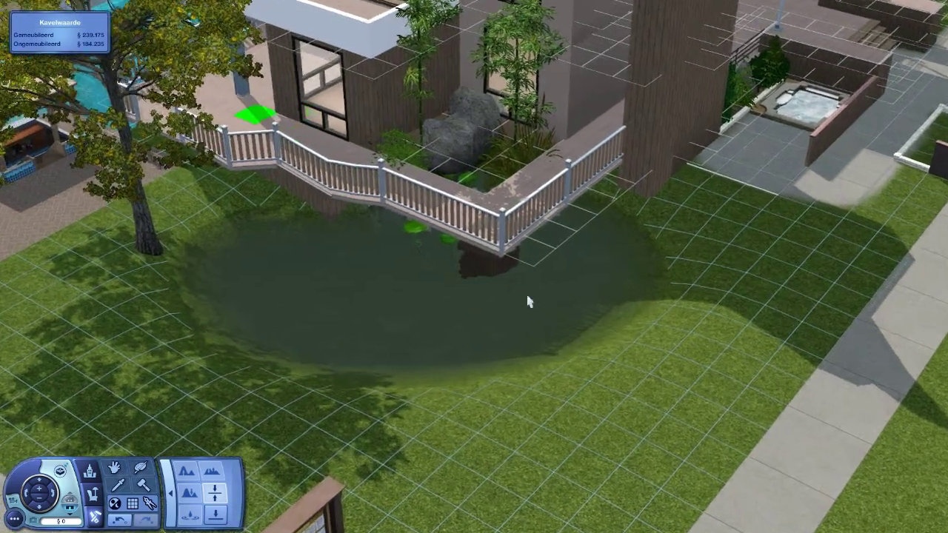
{"action": "left_click_drag", "start_coordinate": [528, 301], "coordinate": [413, 221]}
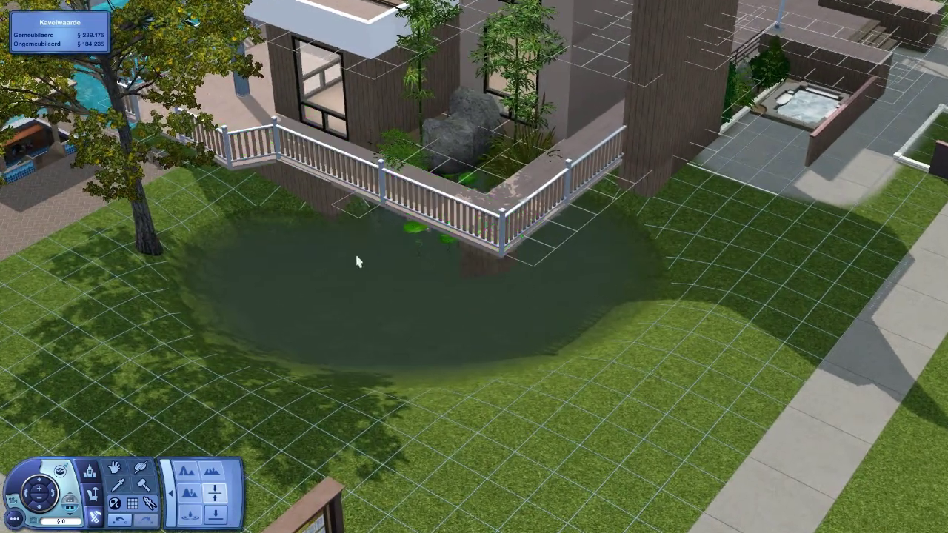
{"action": "scroll", "coordinate": [355, 252], "scroll_direction": "down", "scroll_amount": 5}
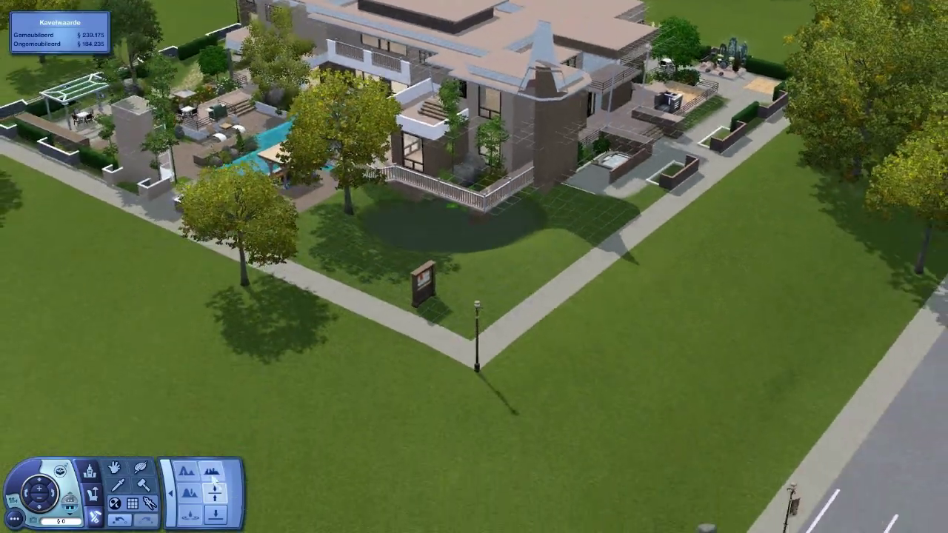
{"action": "scroll", "coordinate": [474, 222], "scroll_direction": "up", "scroll_amount": 4}
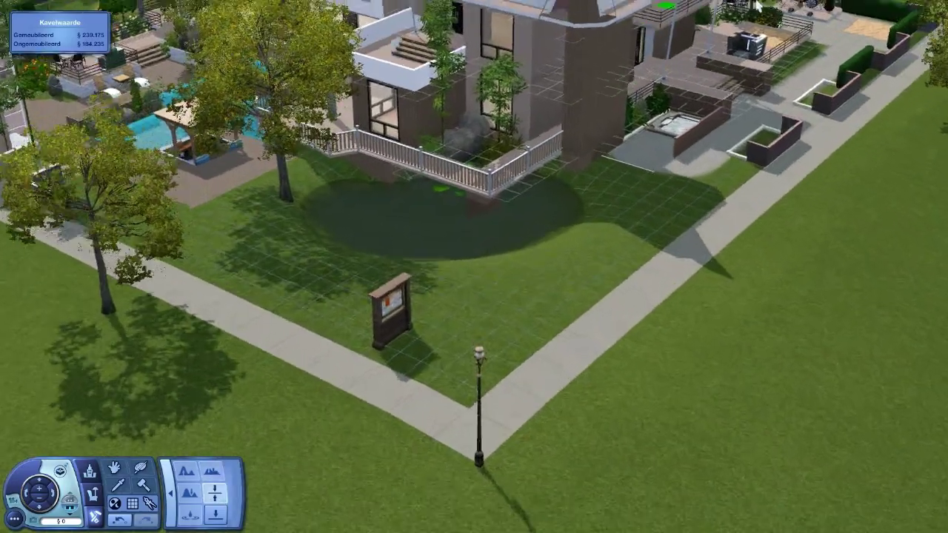
{"action": "left_click_drag", "start_coordinate": [757, 6], "coordinate": [665, 216]}
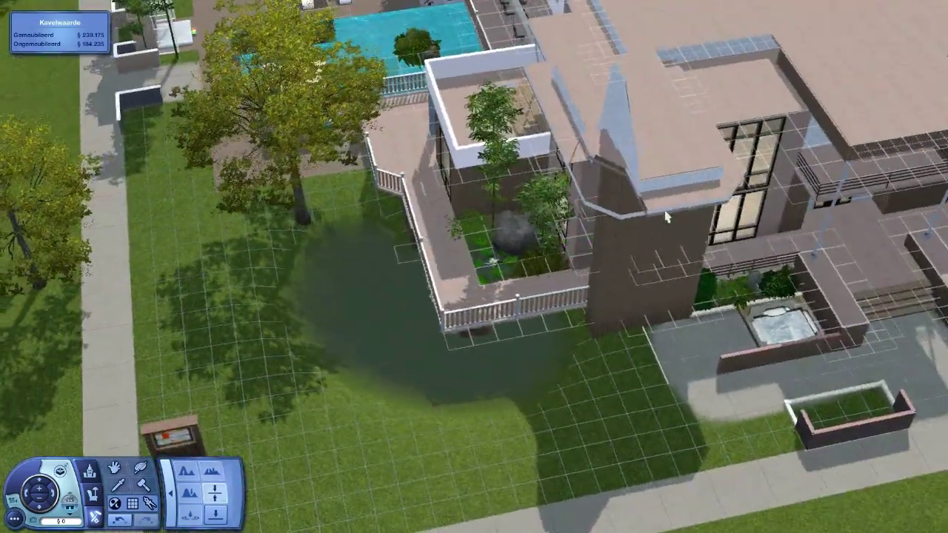
{"action": "left_click_drag", "start_coordinate": [568, 146], "coordinate": [568, 146]}
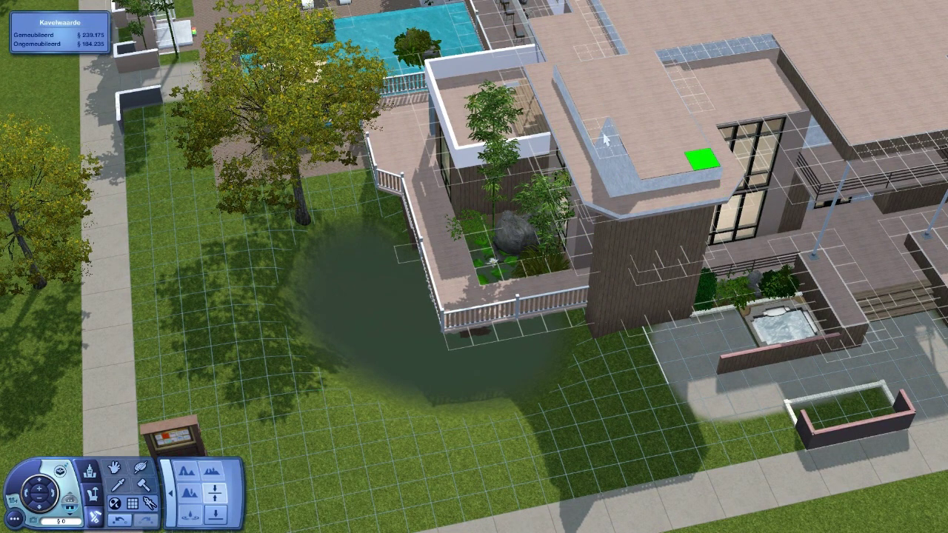
{"action": "left_click_drag", "start_coordinate": [589, 110], "coordinate": [581, 107]}
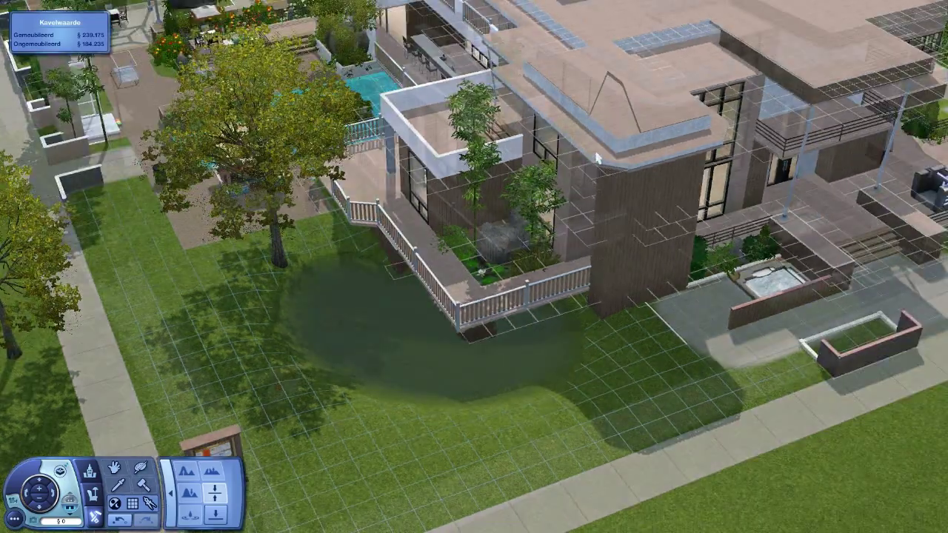
{"action": "scroll", "coordinate": [550, 238], "scroll_direction": "up", "scroll_amount": 5}
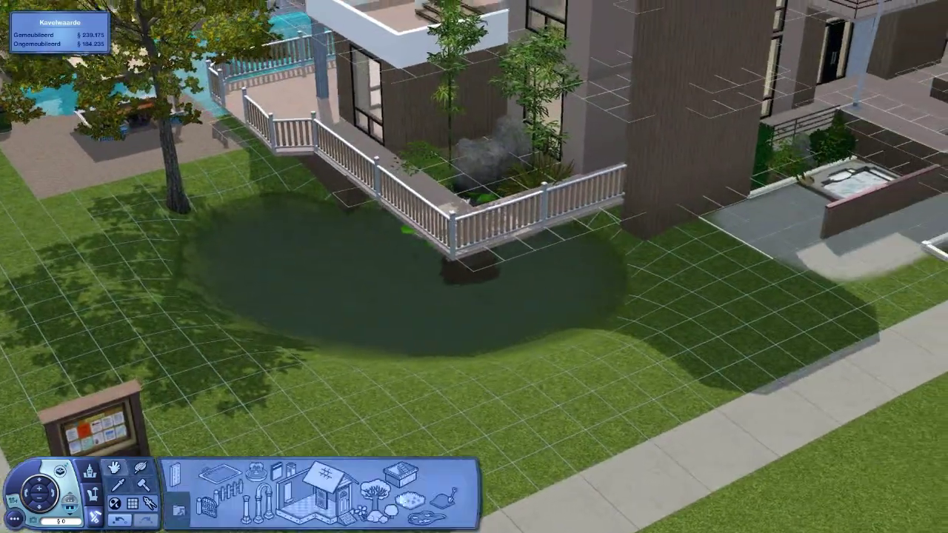
{"action": "scroll", "coordinate": [376, 396], "scroll_direction": "up", "scroll_amount": 4}
- Paint a dirt texture with a larger brush along the pond rim near the deck
{"action": "left_click", "coordinate": [437, 451]}
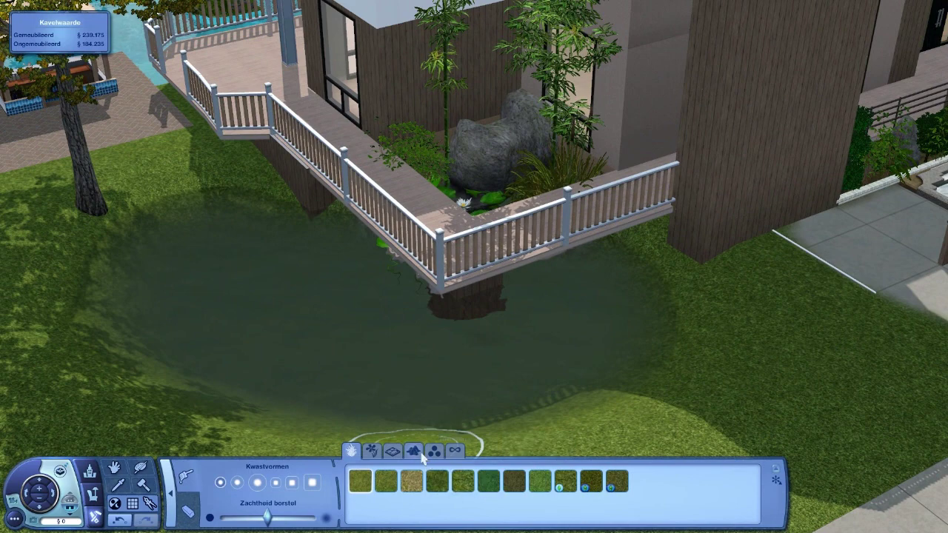
{"action": "left_click", "coordinate": [413, 450]}
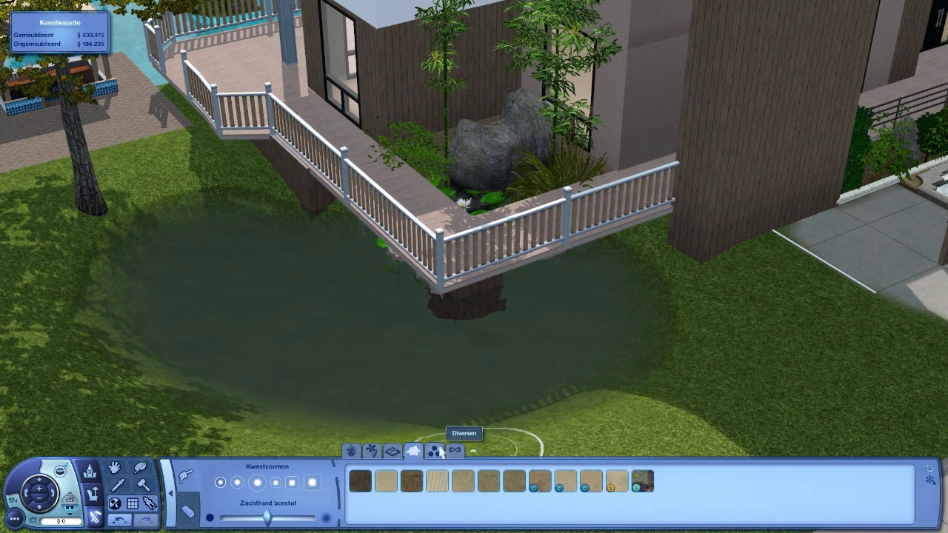
{"action": "left_click", "coordinate": [435, 450]}
{"action": "left_click", "coordinate": [257, 483]}
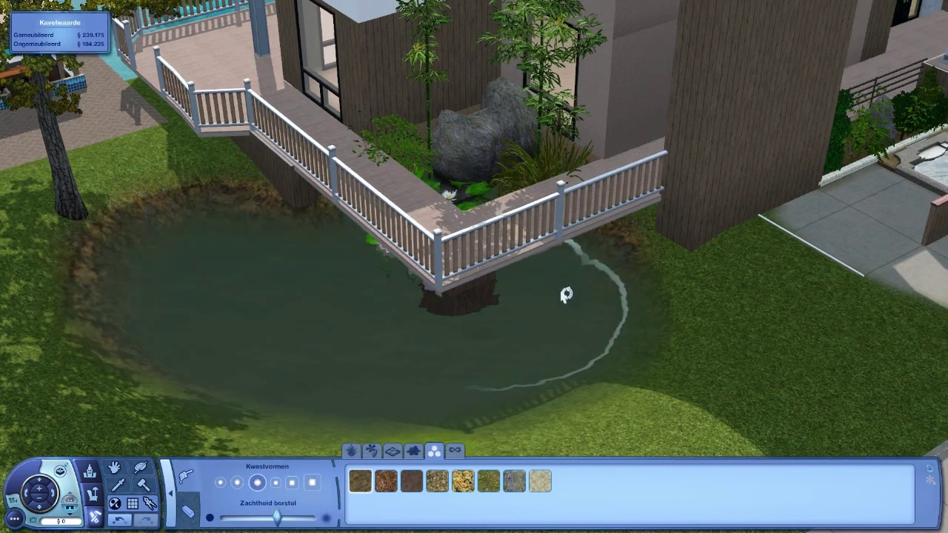
{"action": "left_click_drag", "start_coordinate": [569, 292], "coordinate": [444, 385]}
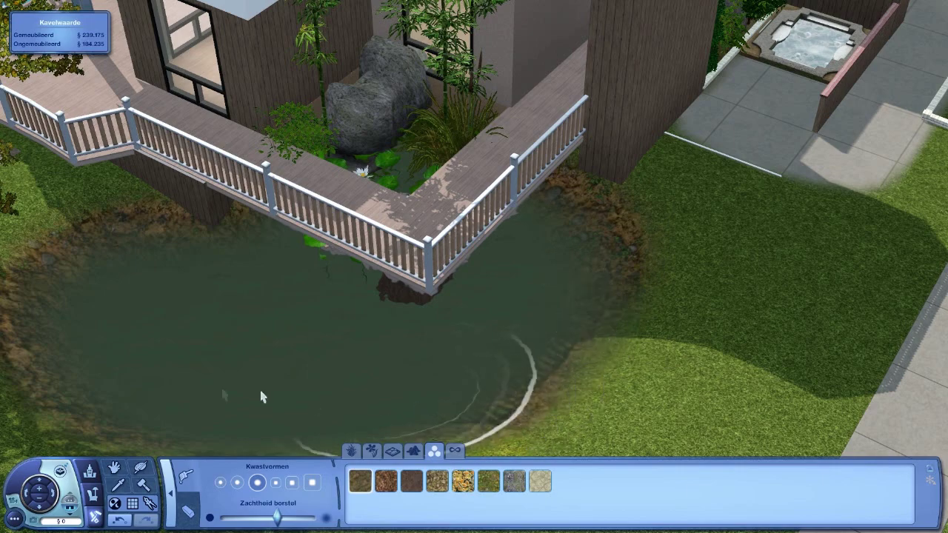
{"action": "scroll", "coordinate": [474, 296], "scroll_direction": "down", "scroll_amount": 3}
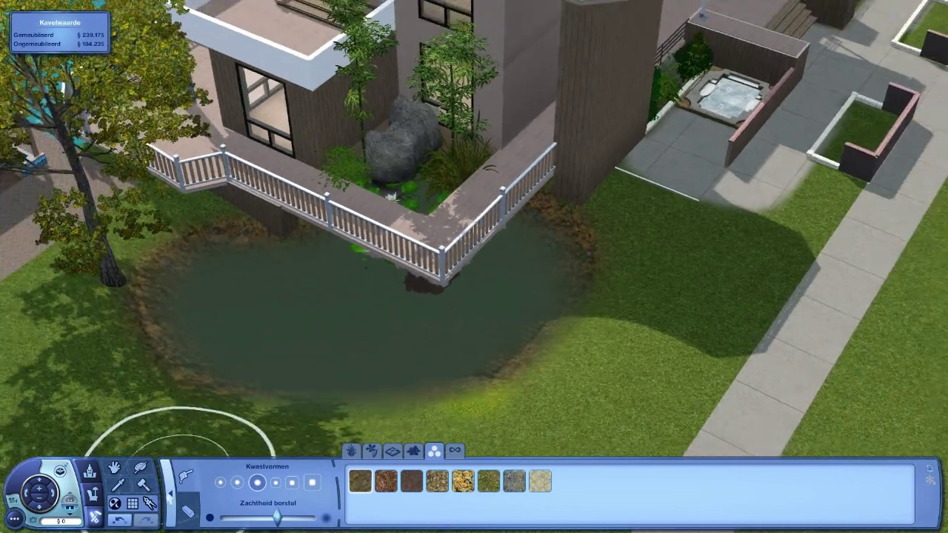
{"action": "key", "text": "Escape"}
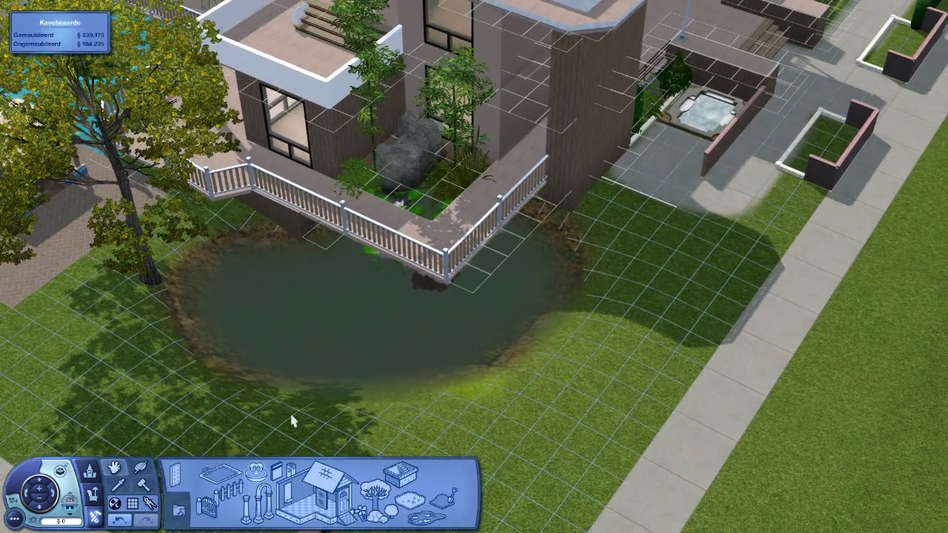
{"action": "scroll", "coordinate": [292, 385], "scroll_direction": "up", "scroll_amount": 2}
- Place the Kleine Dubbele Koepel Fontein (small double dome fountain) in the middle of the pond
{"action": "left_click", "coordinate": [425, 500]}
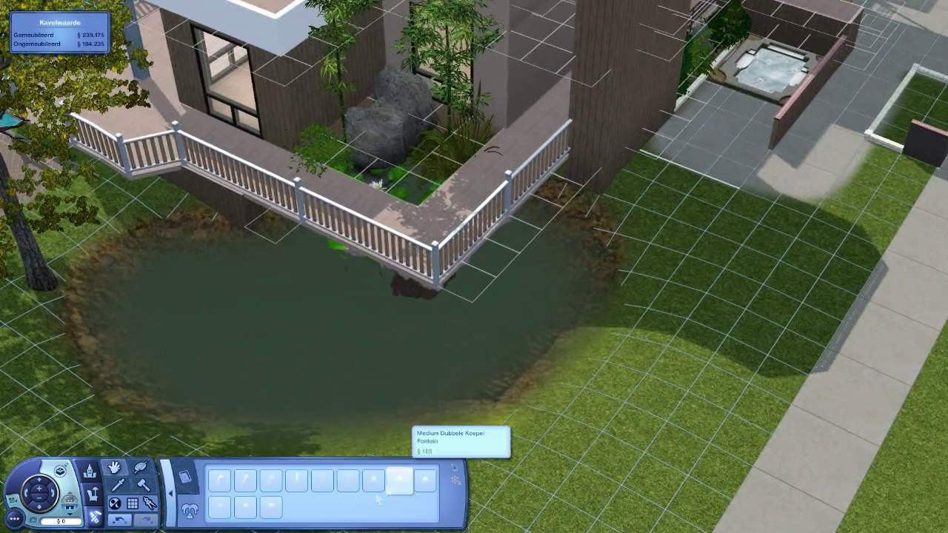
{"action": "left_click", "coordinate": [348, 482]}
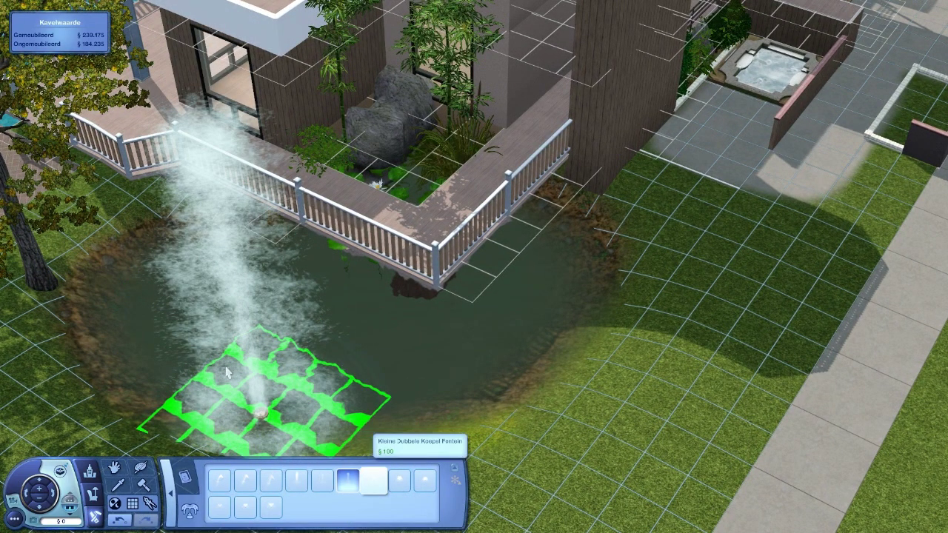
{"action": "left_click", "coordinate": [374, 481]}
{"action": "left_click", "coordinate": [256, 330]}
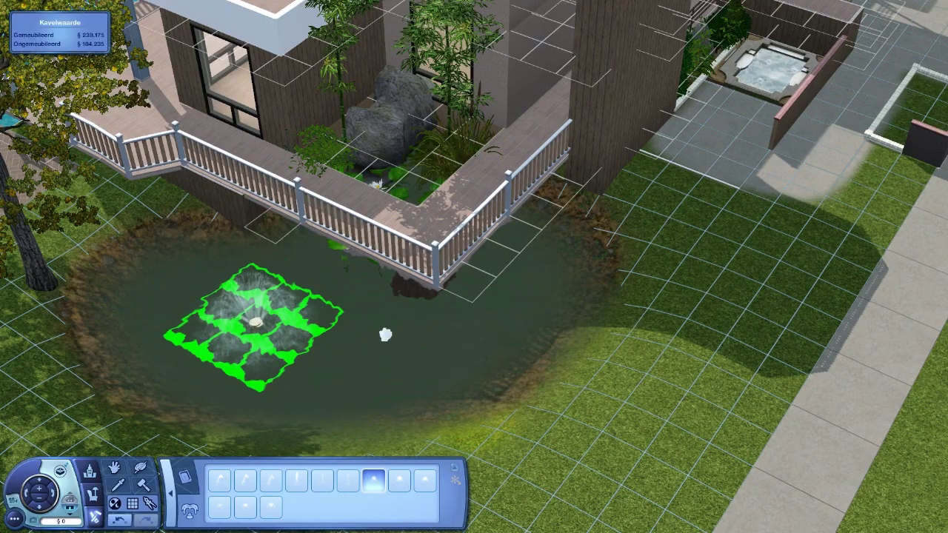
{"action": "scroll", "coordinate": [386, 335], "scroll_direction": "down", "scroll_amount": 4}
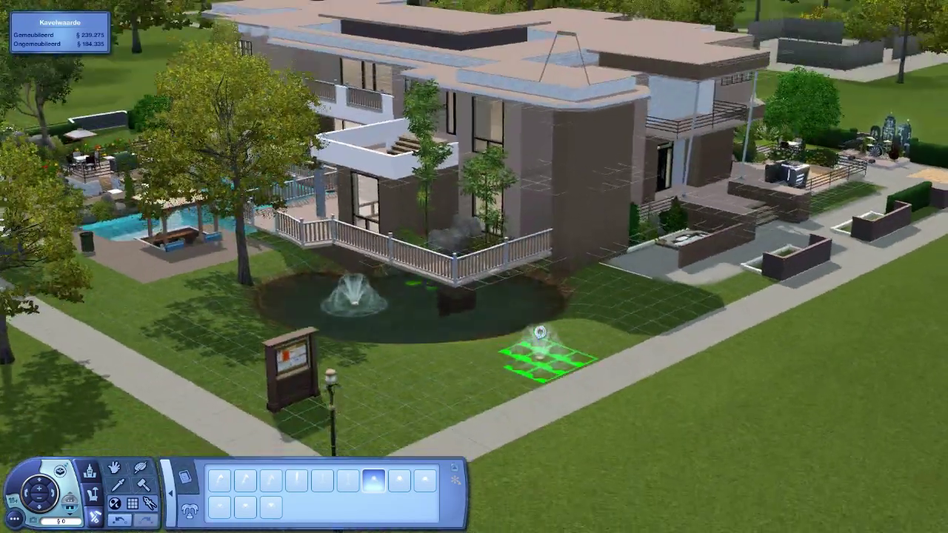
{"action": "scroll", "coordinate": [540, 333], "scroll_direction": "up", "scroll_amount": 4}
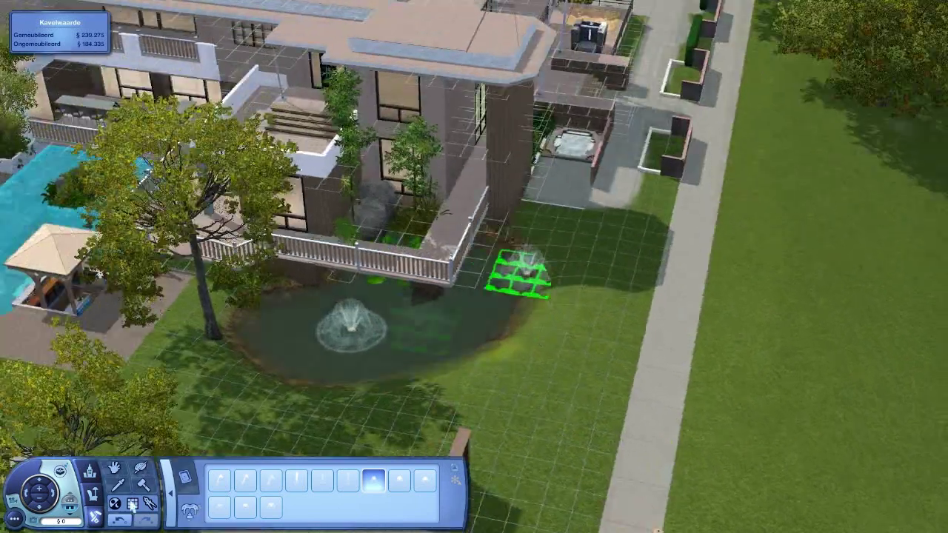
{"action": "scroll", "coordinate": [519, 274], "scroll_direction": "up", "scroll_amount": 1}
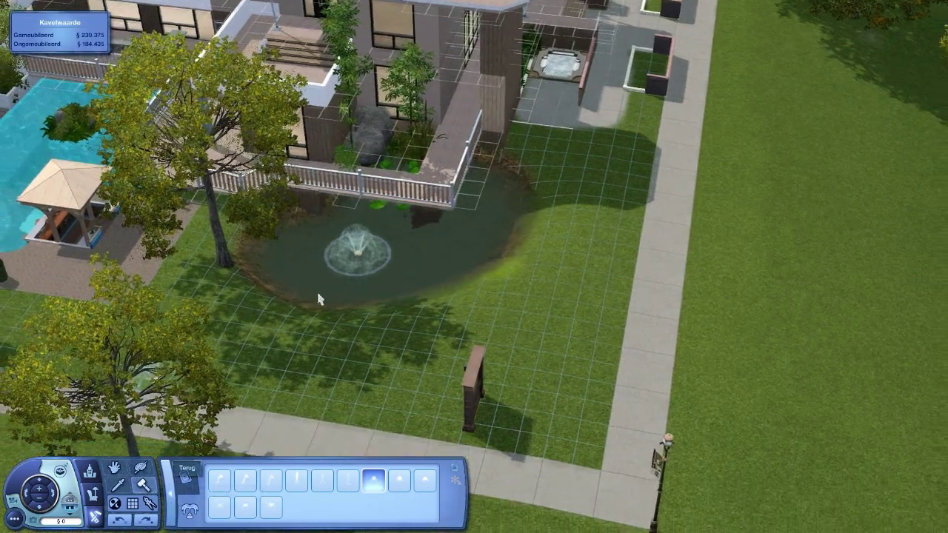
{"action": "left_click", "coordinate": [177, 489]}
{"action": "left_click_drag", "start_coordinate": [474, 297], "coordinate": [343, 318]}
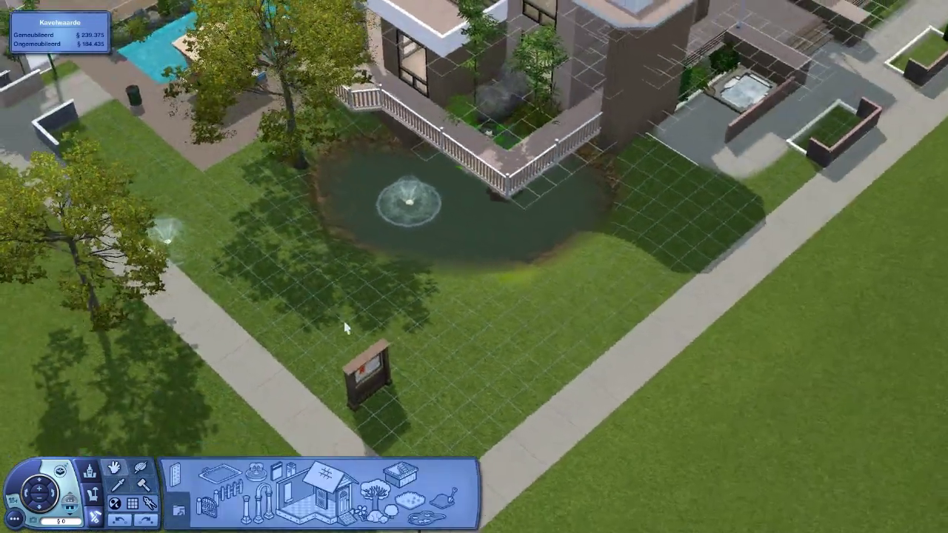
{"action": "scroll", "coordinate": [343, 319], "scroll_direction": "up", "scroll_amount": 2}
- Move the Vacaturelijst van de Universiteit sign from the lawn to beside the pool entrance walls
{"action": "left_click", "coordinate": [366, 374]}
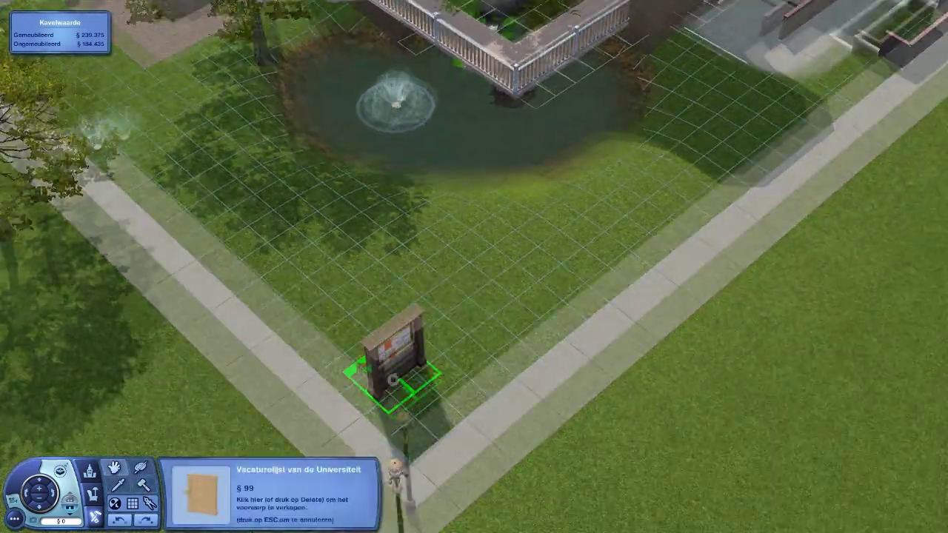
{"action": "mouse_move", "coordinate": [392, 381]}
{"action": "left_mouse_down"}
{"action": "mouse_move", "coordinate": [508, 348]}
{"action": "mouse_move", "coordinate": [531, 319]}
{"action": "left_mouse_up"}
{"action": "scroll", "coordinate": [489, 355], "scroll_direction": "down", "scroll_amount": 3}
{"action": "scroll", "coordinate": [508, 348], "scroll_direction": "up", "scroll_amount": 4}
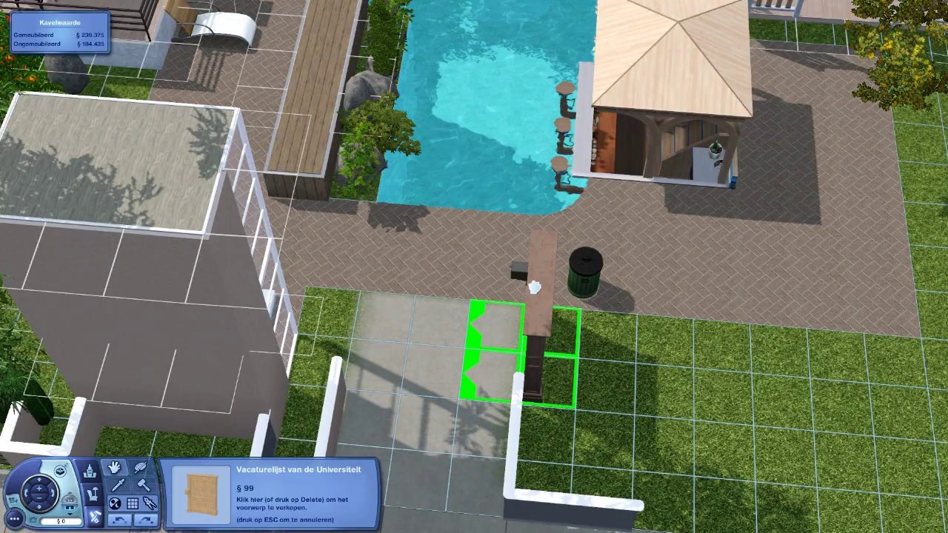
{"action": "left_click", "coordinate": [535, 288]}
{"action": "left_click_drag", "start_coordinate": [535, 297], "coordinate": [622, 334]}
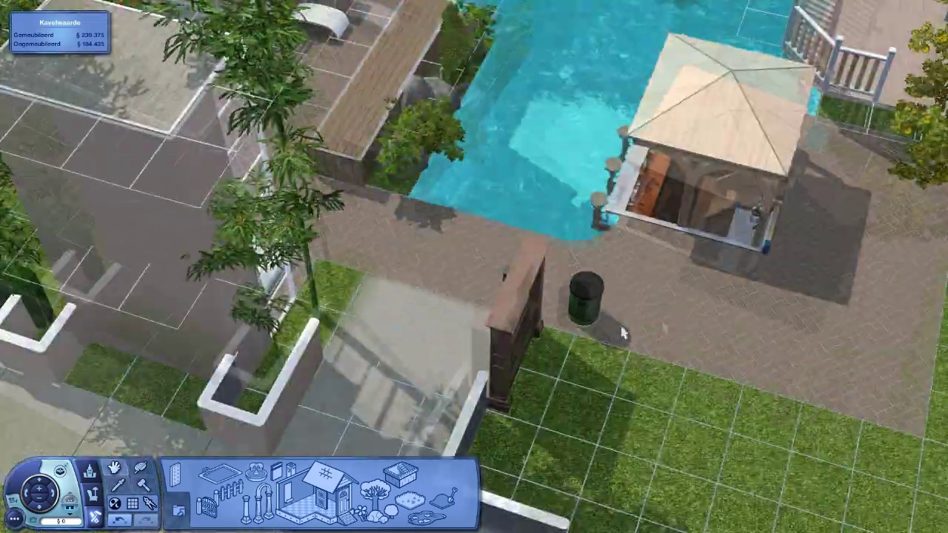
{"action": "scroll", "coordinate": [623, 333], "scroll_direction": "down", "scroll_amount": 5}
{"action": "scroll", "coordinate": [622, 333], "scroll_direction": "down", "scroll_amount": 4}
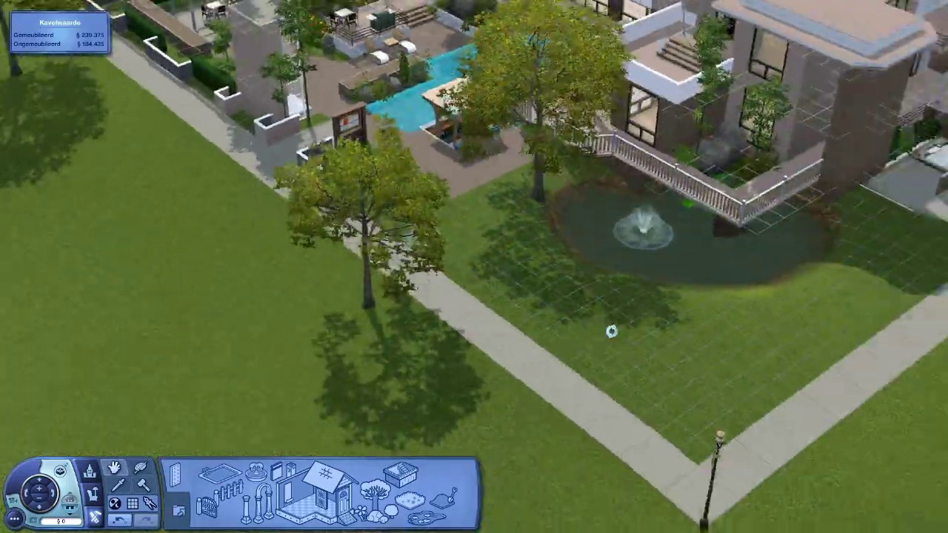
{"action": "mouse_move", "coordinate": [611, 331]}
{"action": "left_mouse_down"}
{"action": "mouse_move", "coordinate": [448, 312]}
{"action": "mouse_move", "coordinate": [333, 355]}
{"action": "mouse_move", "coordinate": [287, 400]}
{"action": "left_mouse_up"}
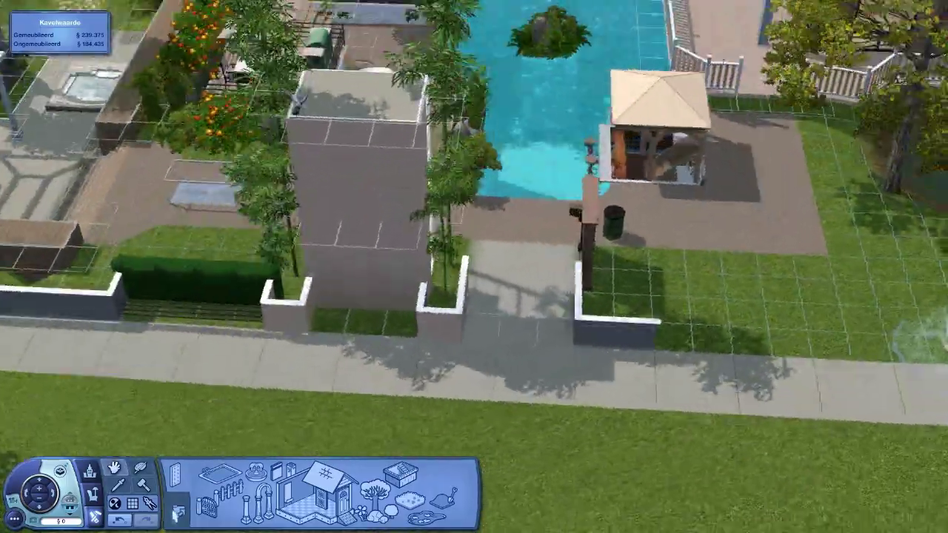
{"action": "scroll", "coordinate": [333, 355], "scroll_direction": "up", "scroll_amount": 3}
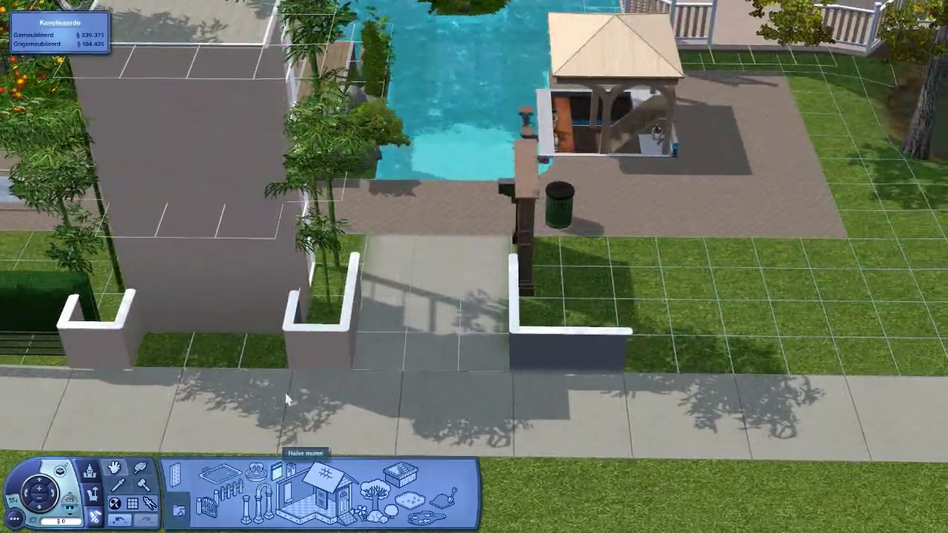
{"action": "scroll", "coordinate": [288, 400], "scroll_direction": "down", "scroll_amount": 3}
{"action": "scroll", "coordinate": [371, 371], "scroll_direction": "up", "scroll_amount": 2}
- Bring up the Halve muren (half walls) options in the build panel
{"action": "left_click", "coordinate": [303, 453]}
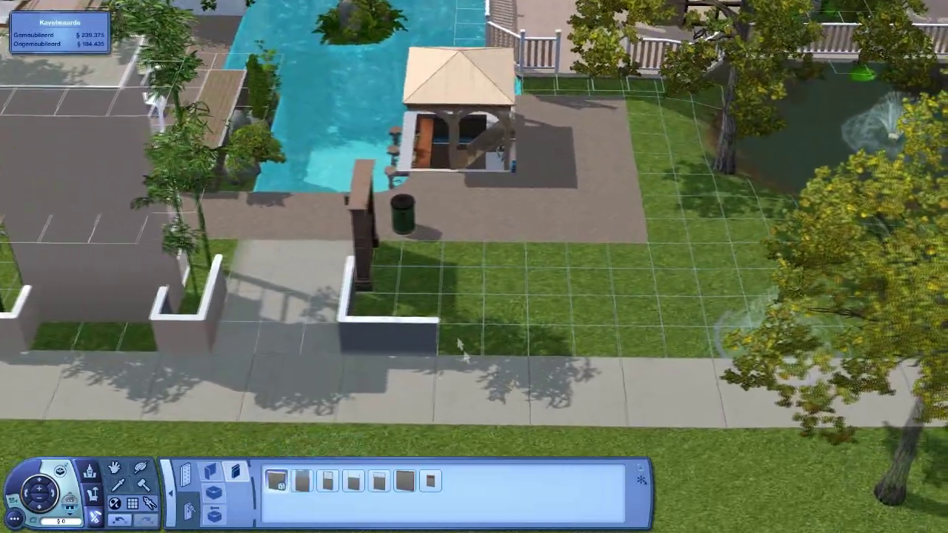
{"action": "scroll", "coordinate": [43, 337], "scroll_direction": "down", "scroll_amount": 5}
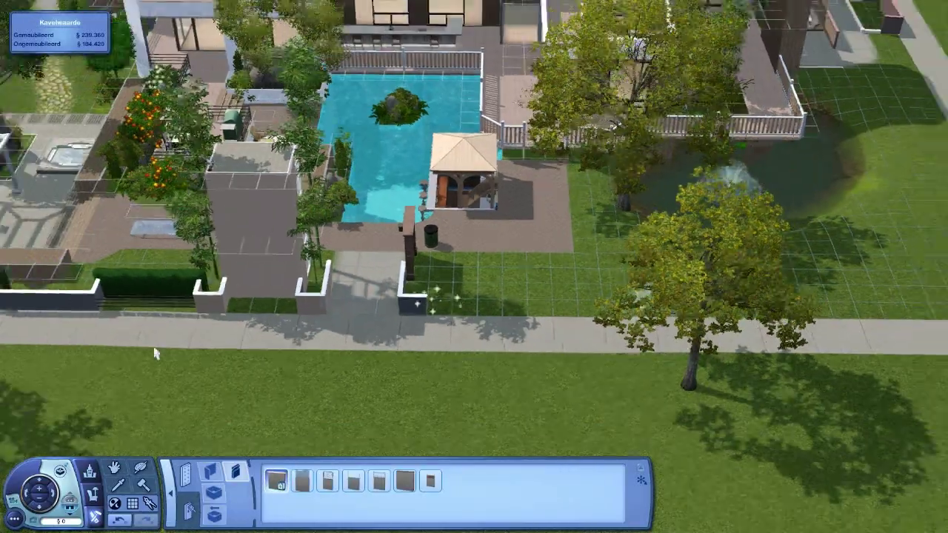
{"action": "scroll", "coordinate": [227, 357], "scroll_direction": "down", "scroll_amount": 4}
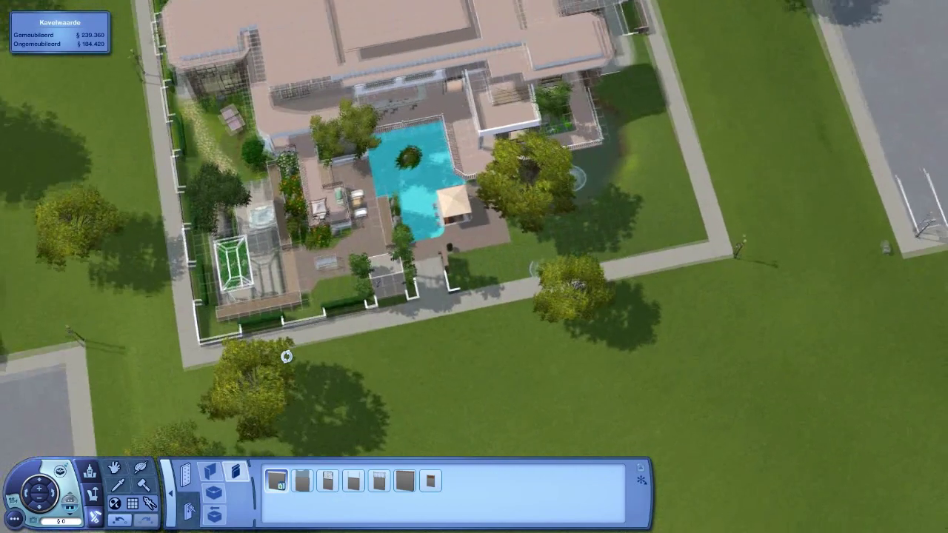
{"action": "scroll", "coordinate": [287, 357], "scroll_direction": "up", "scroll_amount": 2}
{"action": "scroll", "coordinate": [348, 385], "scroll_direction": "up", "scroll_amount": 3}
{"action": "scroll", "coordinate": [439, 323], "scroll_direction": "up", "scroll_amount": 2}
{"action": "scroll", "coordinate": [439, 323], "scroll_direction": "up", "scroll_amount": 1}
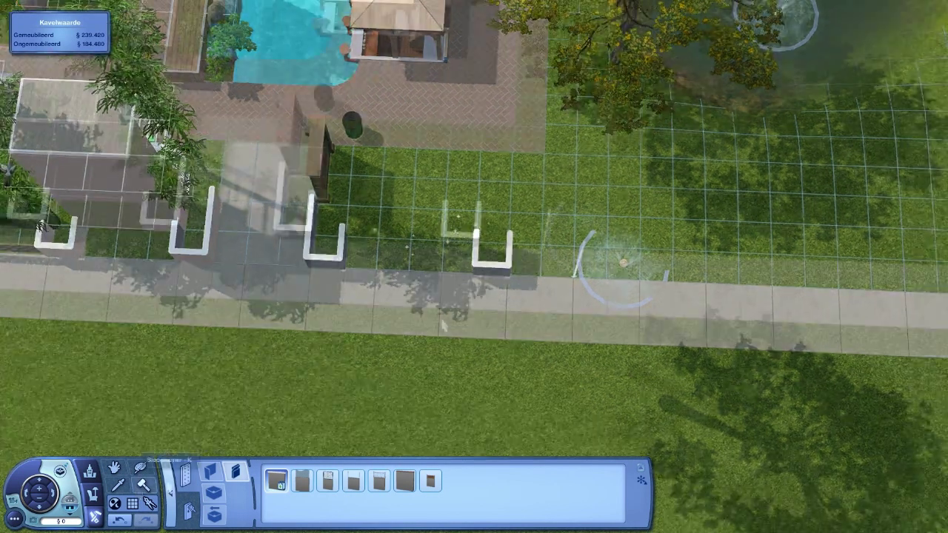
- Draw small U-shaped low-wall pillars along the front sidewalk edge, closing each into a U
{"action": "left_click_drag", "start_coordinate": [694, 329], "coordinate": [399, 357]}
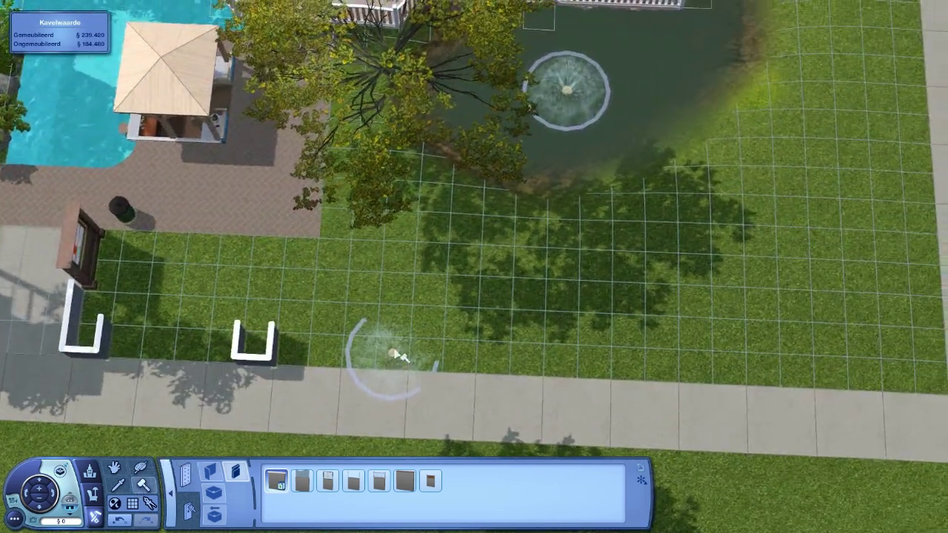
{"action": "left_click", "coordinate": [280, 481]}
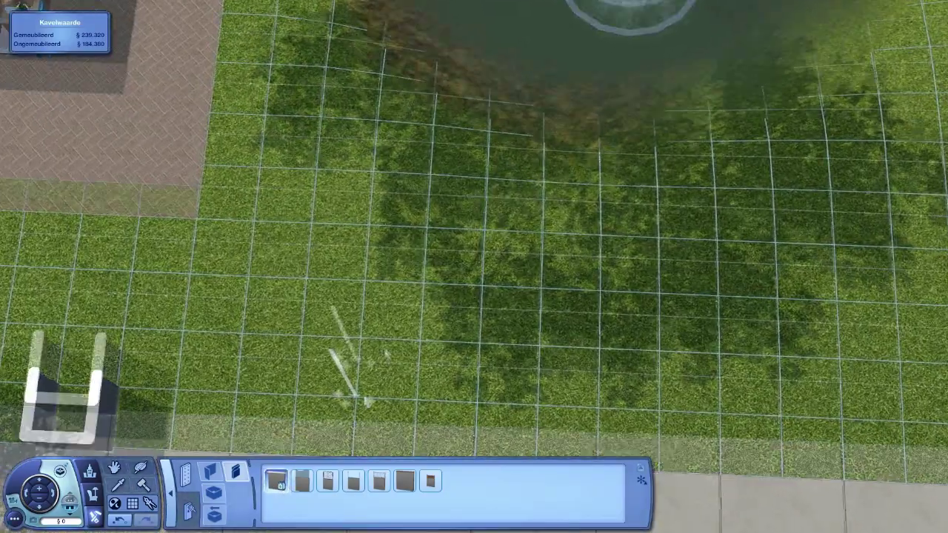
{"action": "scroll", "coordinate": [355, 334], "scroll_direction": "up", "scroll_amount": 3}
{"action": "left_click_drag", "start_coordinate": [348, 312], "coordinate": [411, 311]}
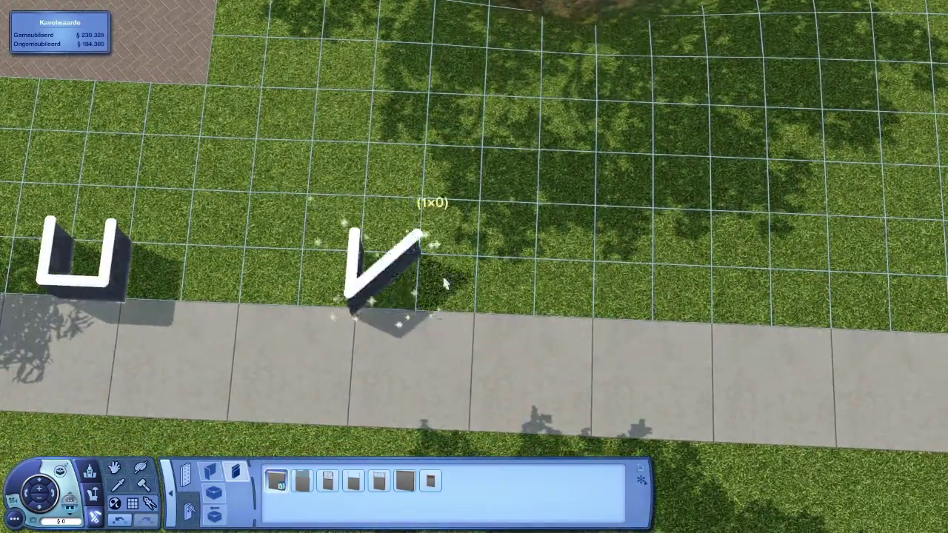
{"action": "left_click_drag", "start_coordinate": [444, 283], "coordinate": [219, 318]}
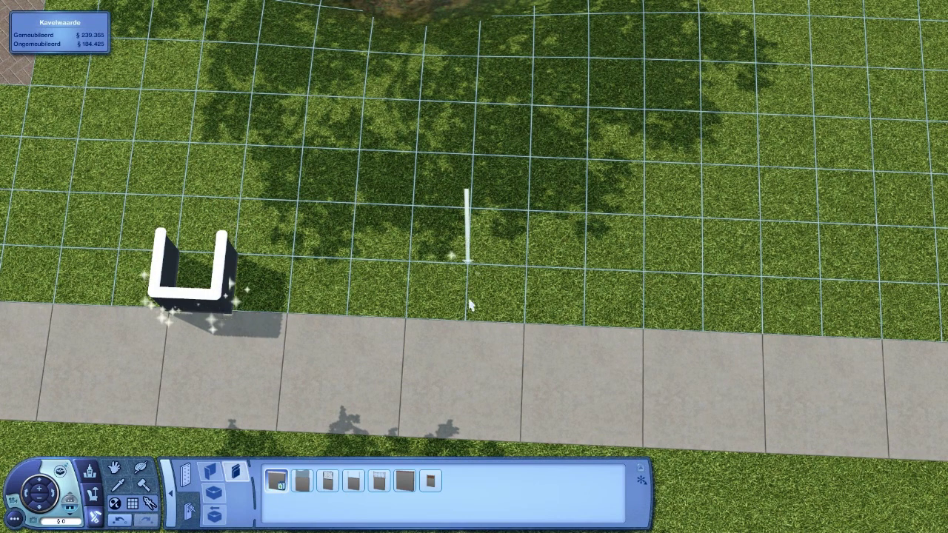
{"action": "left_click_drag", "start_coordinate": [791, 314], "coordinate": [682, 319]}
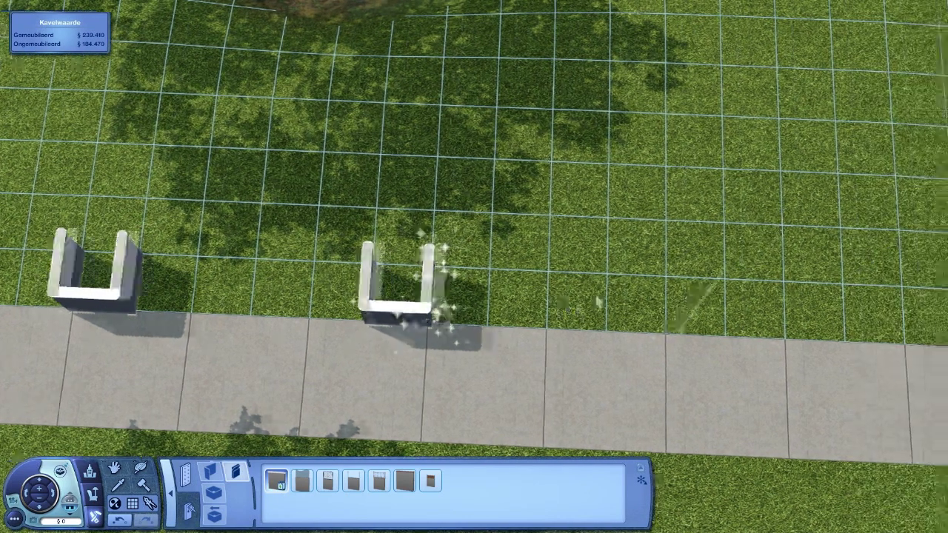
{"action": "left_click", "coordinate": [655, 326]}
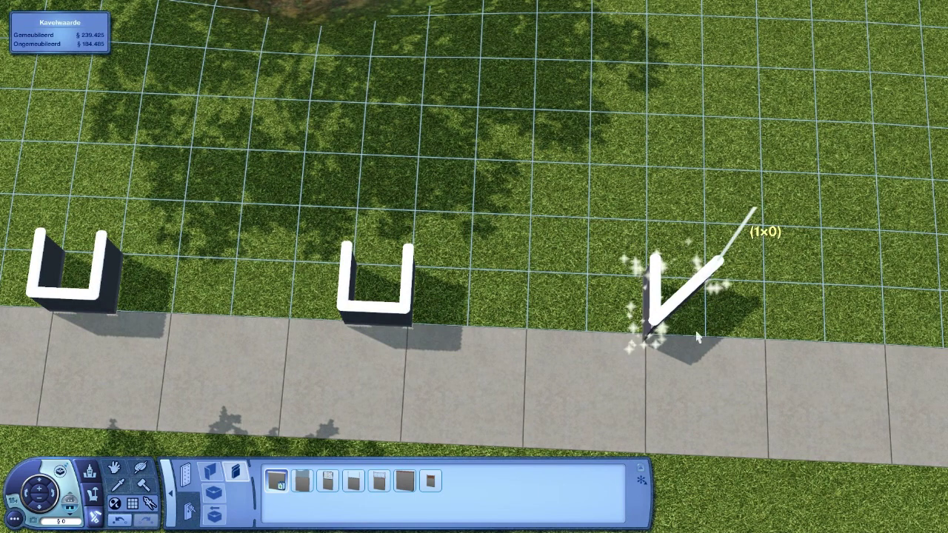
{"action": "key", "text": "ctrl+z"}
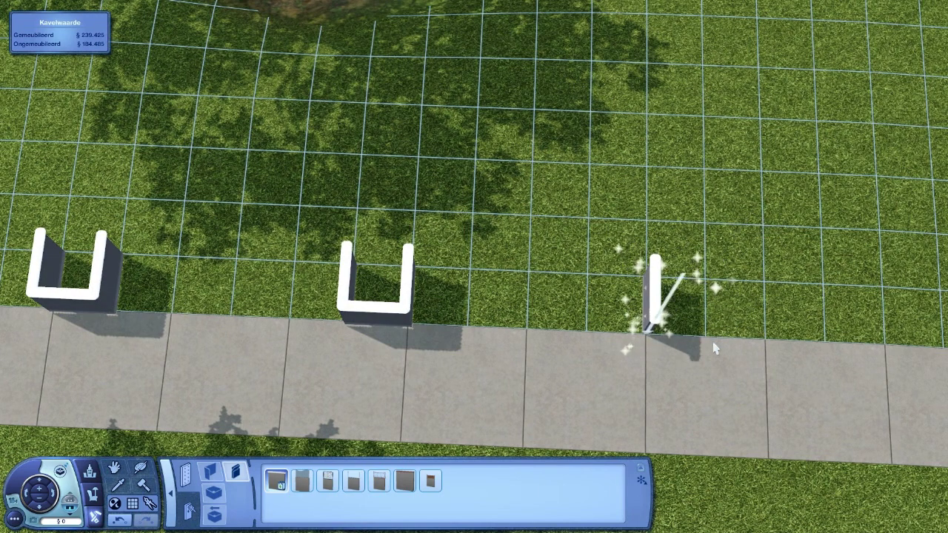
{"action": "left_click", "coordinate": [722, 320]}
{"action": "left_click_drag", "start_coordinate": [815, 326], "coordinate": [706, 330]}
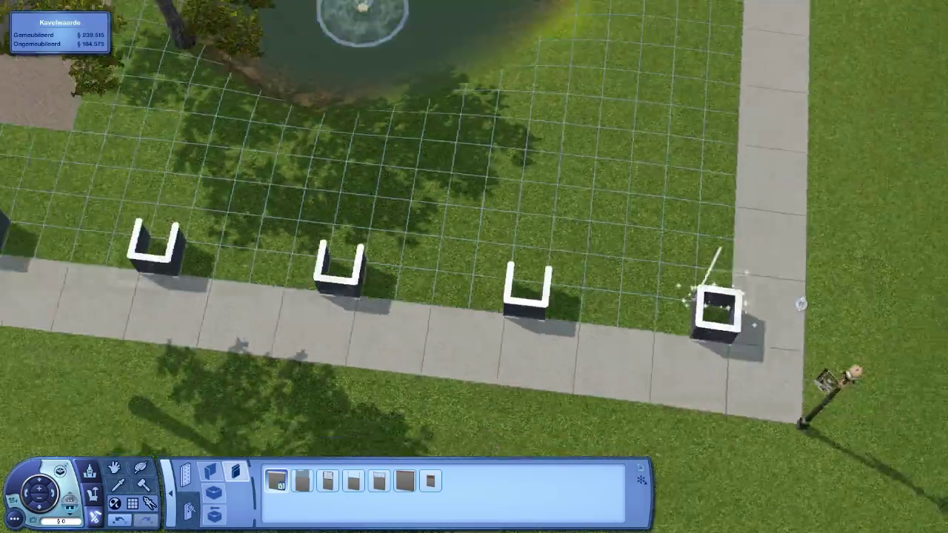
{"action": "scroll", "coordinate": [806, 310], "scroll_direction": "down", "scroll_amount": 5}
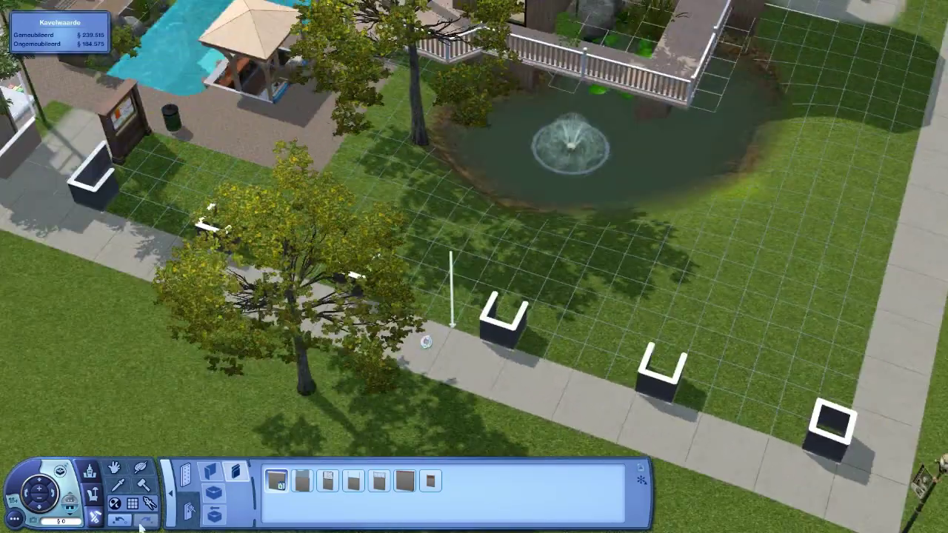
{"action": "scroll", "coordinate": [348, 276], "scroll_direction": "up", "scroll_amount": 4}
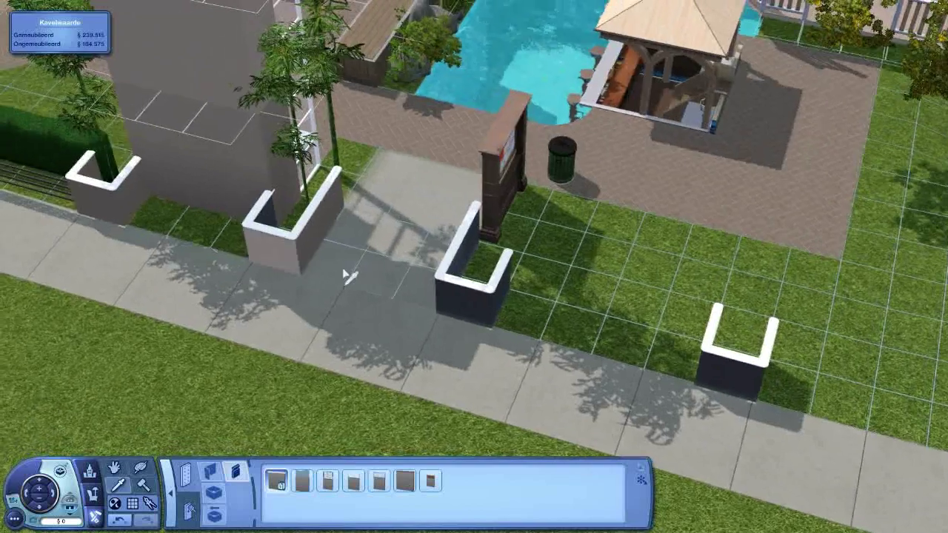
- Repaint the front sidewalk pillars light beige with the Wall Paint tool (F3)
{"action": "key", "text": "F3"}
{"action": "left_click", "coordinate": [474, 300]}
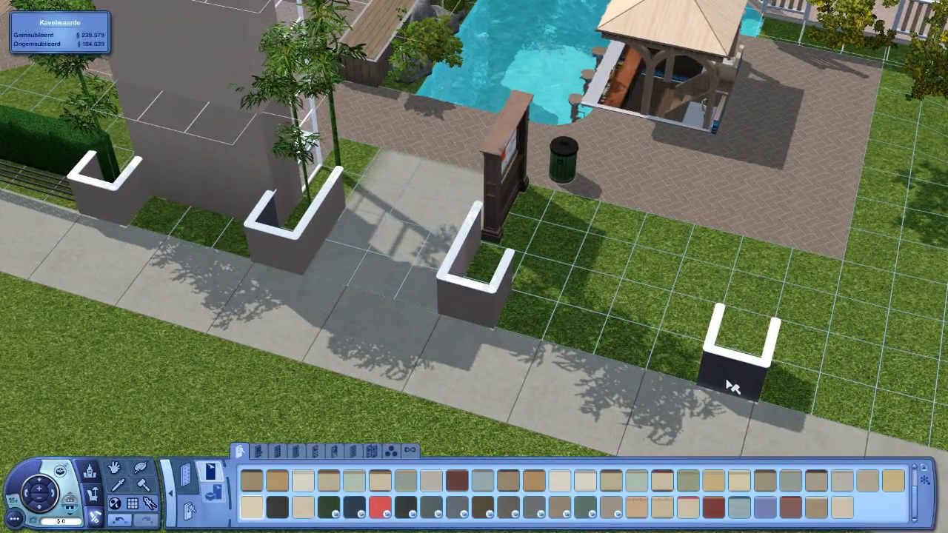
{"action": "left_click_drag", "start_coordinate": [474, 266], "coordinate": [813, 220]}
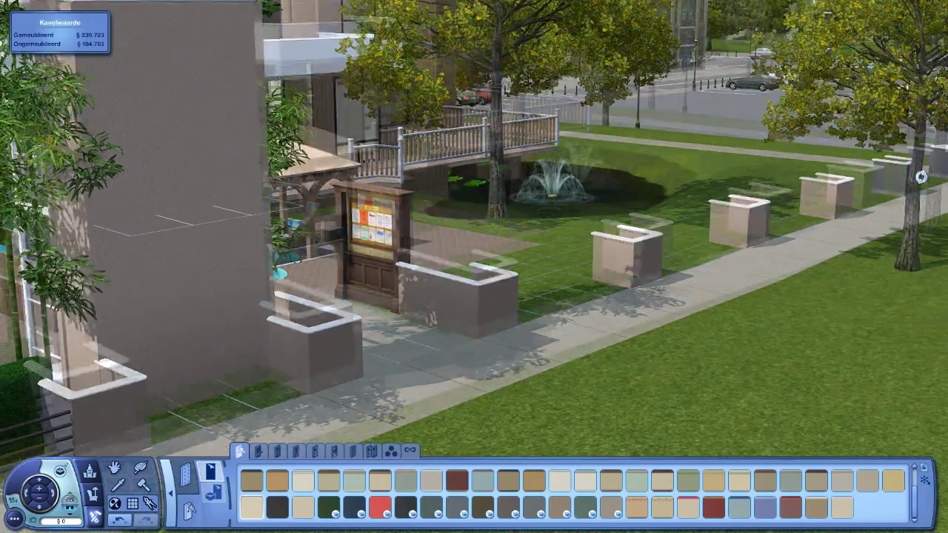
{"action": "mouse_move", "coordinate": [474, 266]}
{"action": "left_mouse_down"}
{"action": "mouse_move", "coordinate": [786, 233]}
{"action": "mouse_move", "coordinate": [474, 266]}
{"action": "left_mouse_up"}
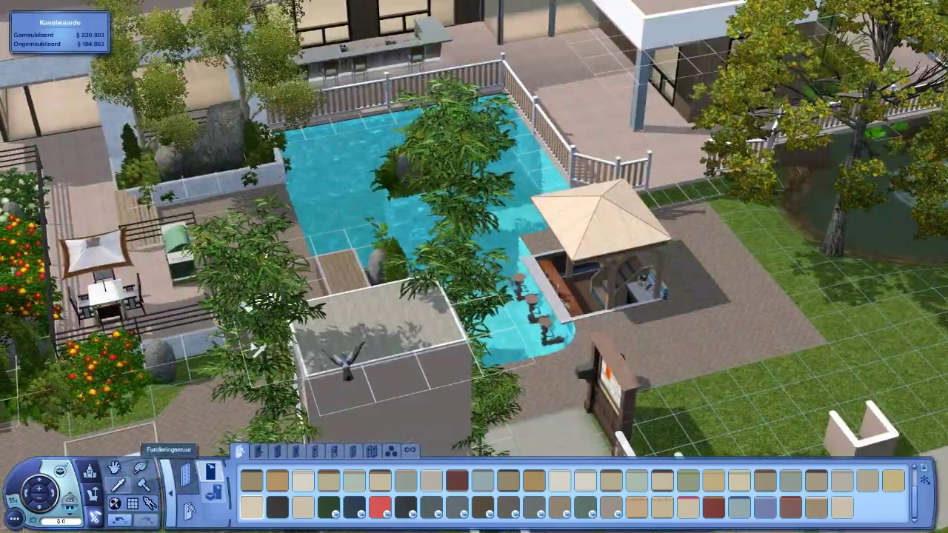
{"action": "scroll", "coordinate": [474, 266], "scroll_direction": "up", "scroll_amount": 3}
- Lay four hedge sections between the front pillars, up to the corner pillar
{"action": "left_click", "coordinate": [185, 474]}
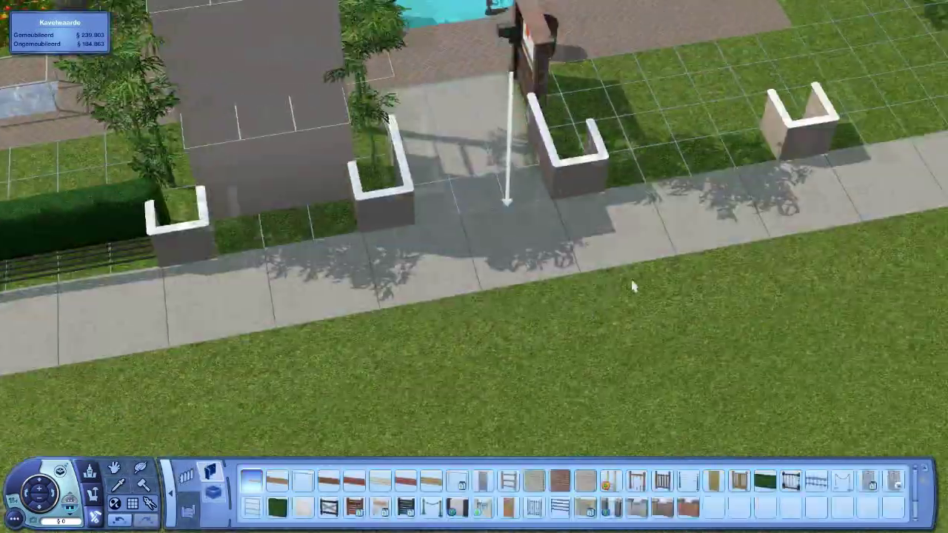
{"action": "left_click_drag", "start_coordinate": [633, 287], "coordinate": [474, 266]}
{"action": "left_click_drag", "start_coordinate": [415, 348], "coordinate": [302, 370]}
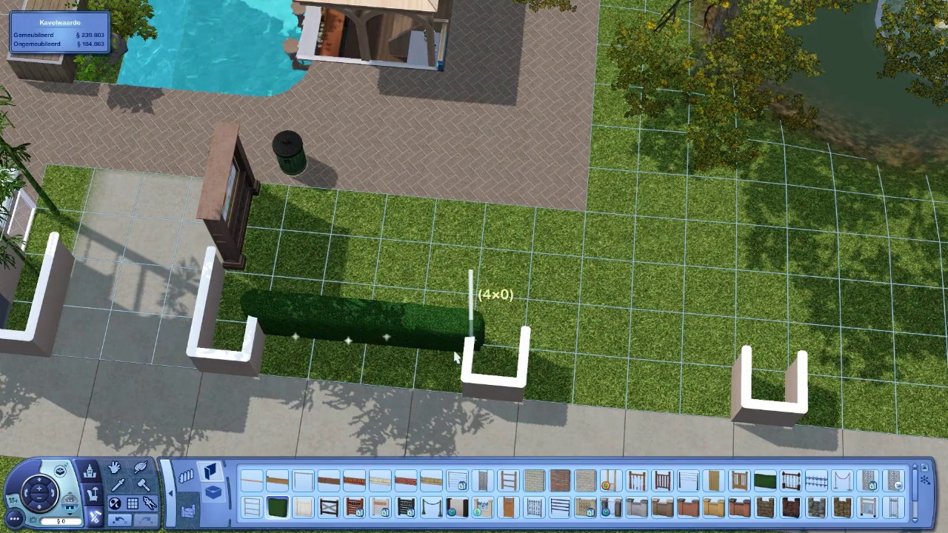
{"action": "left_click_drag", "start_coordinate": [533, 325], "coordinate": [636, 334]}
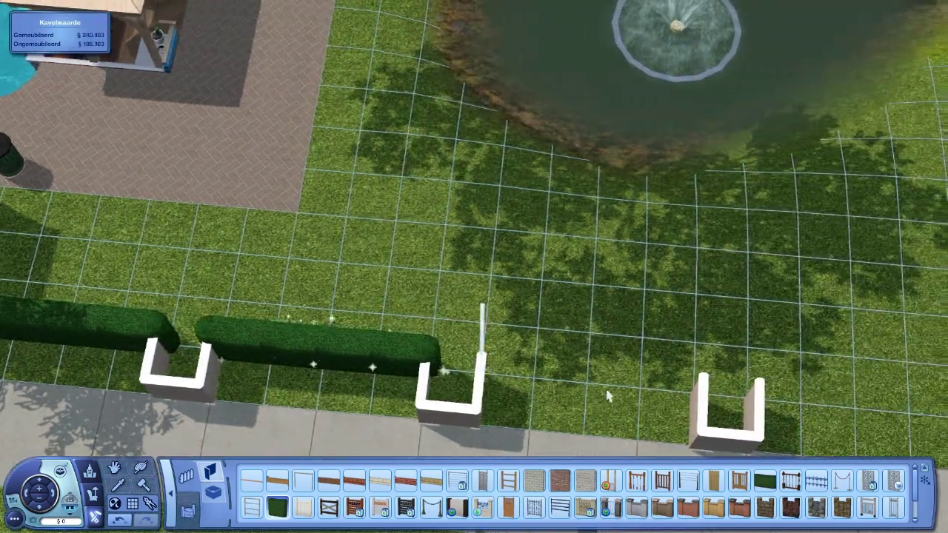
{"action": "left_click_drag", "start_coordinate": [503, 333], "coordinate": [607, 311]}
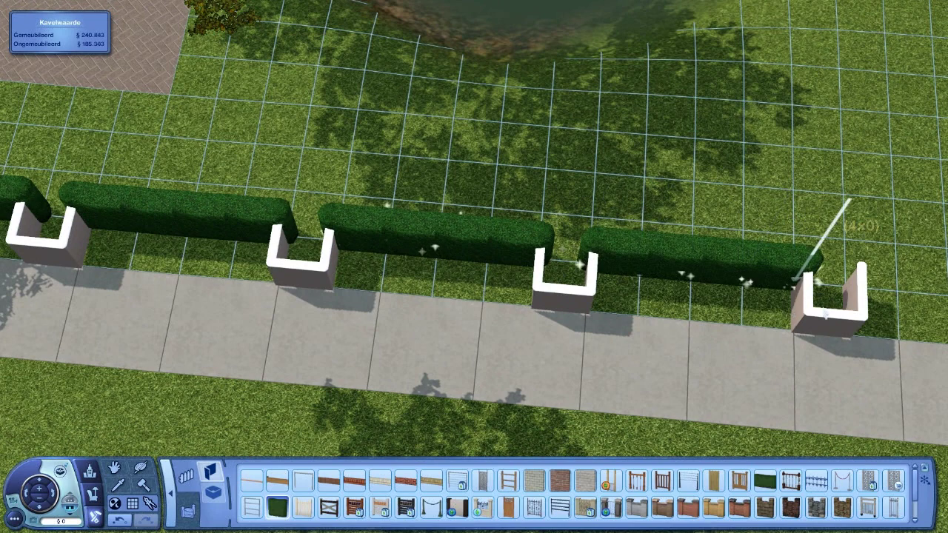
{"action": "left_click_drag", "start_coordinate": [826, 314], "coordinate": [828, 323]}
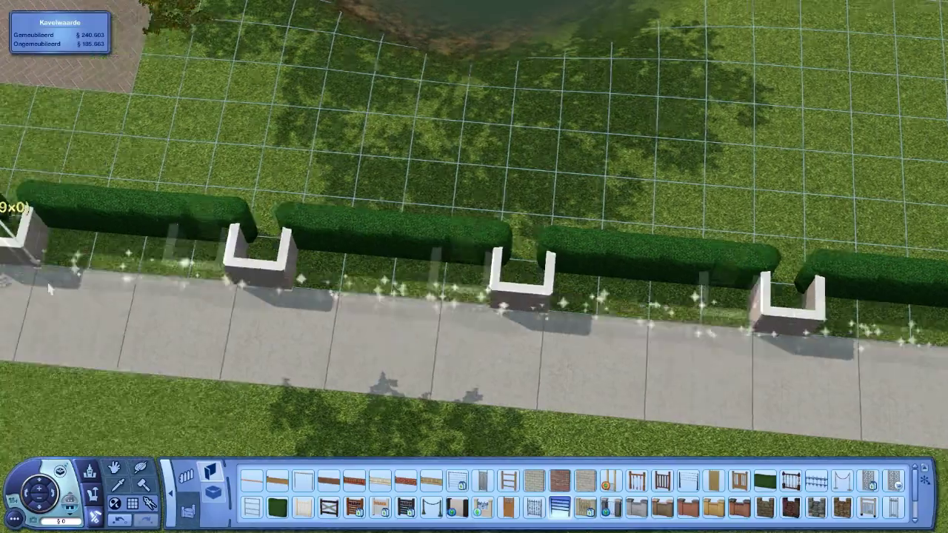
- Run a long low dark fence along the hedge row
{"action": "left_click_drag", "start_coordinate": [236, 294], "coordinate": [191, 265]}
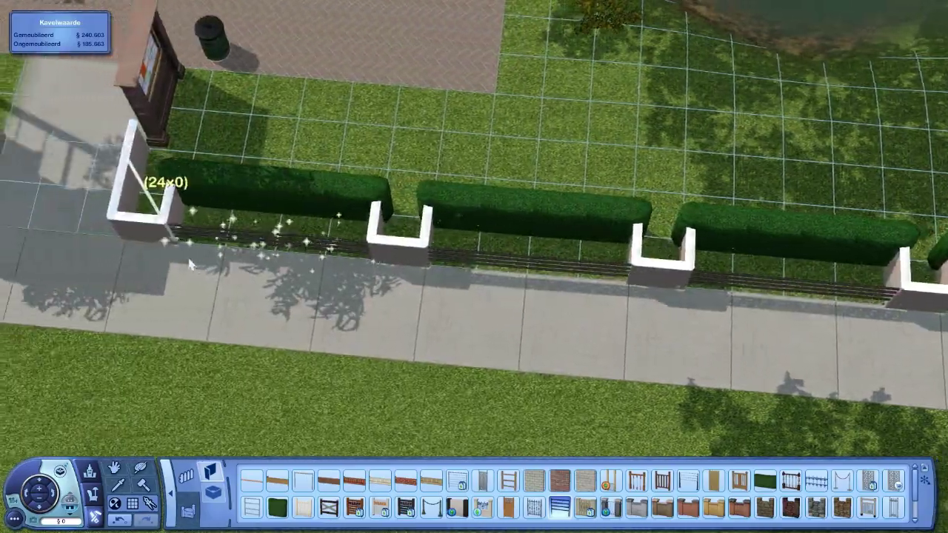
{"action": "left_click", "coordinate": [191, 265]}
{"action": "scroll", "coordinate": [200, 297], "scroll_direction": "down", "scroll_amount": 3}
{"action": "left_click_drag", "start_coordinate": [200, 296], "coordinate": [200, 296]}
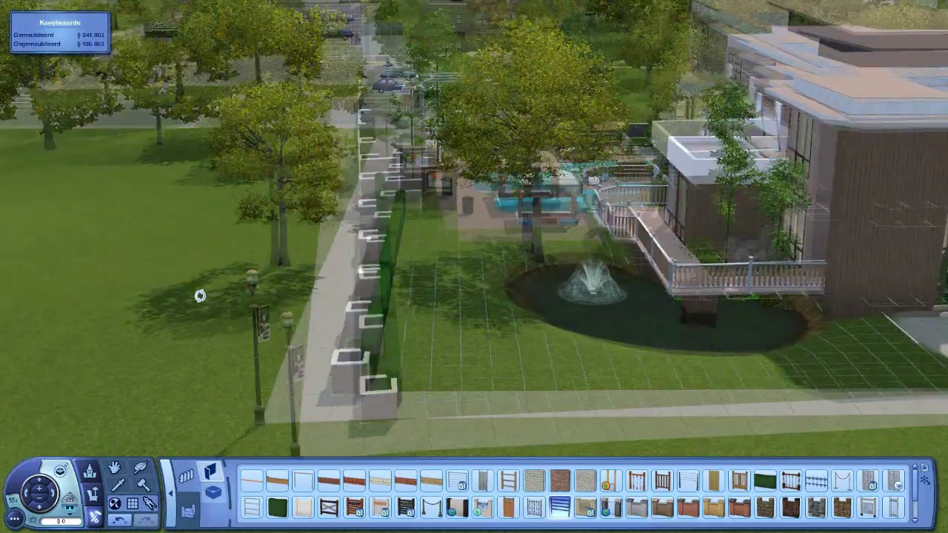
{"action": "scroll", "coordinate": [200, 296], "scroll_direction": "up", "scroll_amount": 5}
{"action": "scroll", "coordinate": [296, 296], "scroll_direction": "up", "scroll_amount": 5}
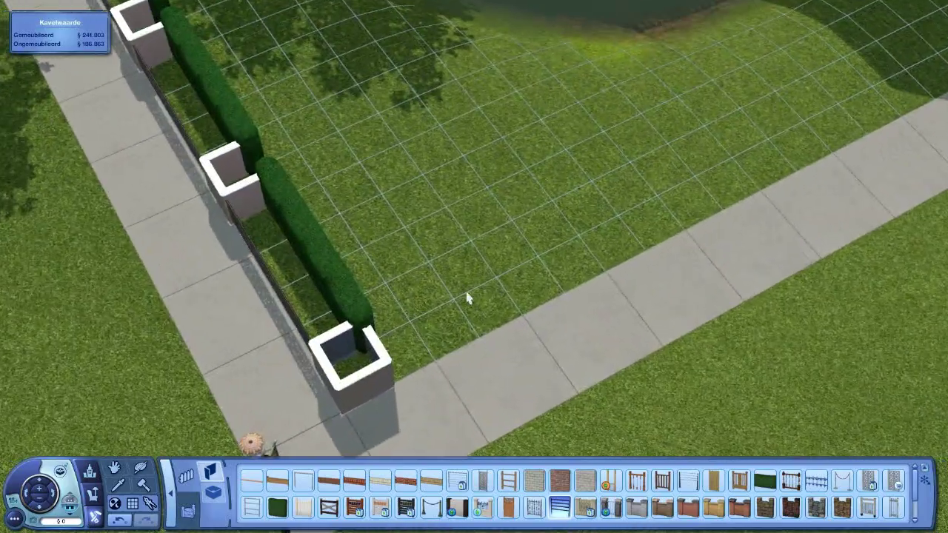
- Drag several short black iron fence sections from the corner pillar along the second sidewalk
{"action": "left_click_drag", "start_coordinate": [378, 333], "coordinate": [509, 267]}
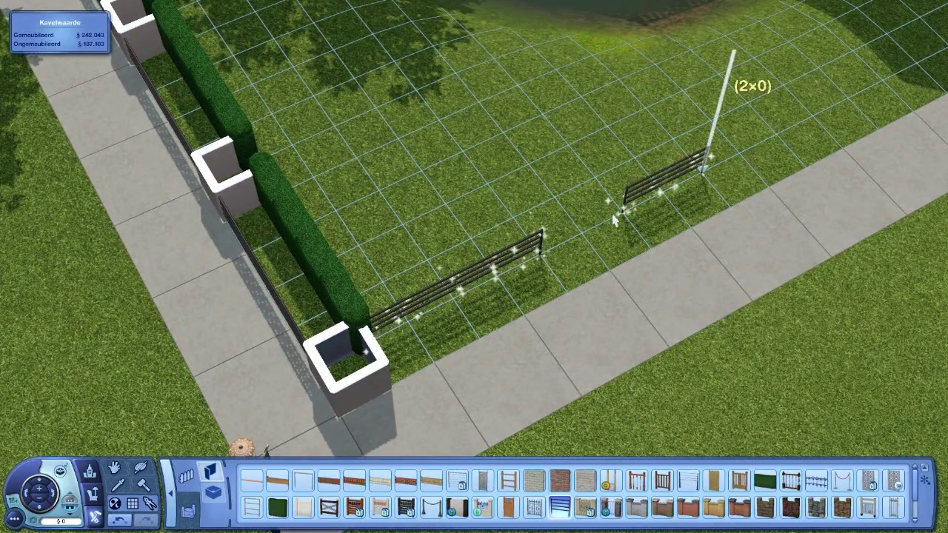
{"action": "left_click_drag", "start_coordinate": [679, 187], "coordinate": [589, 270]}
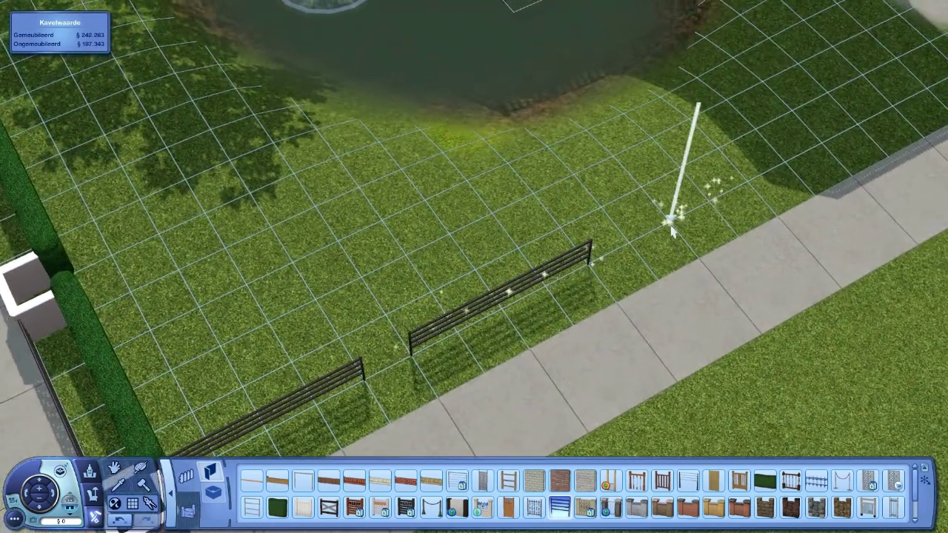
{"action": "left_click_drag", "start_coordinate": [698, 213], "coordinate": [670, 208]}
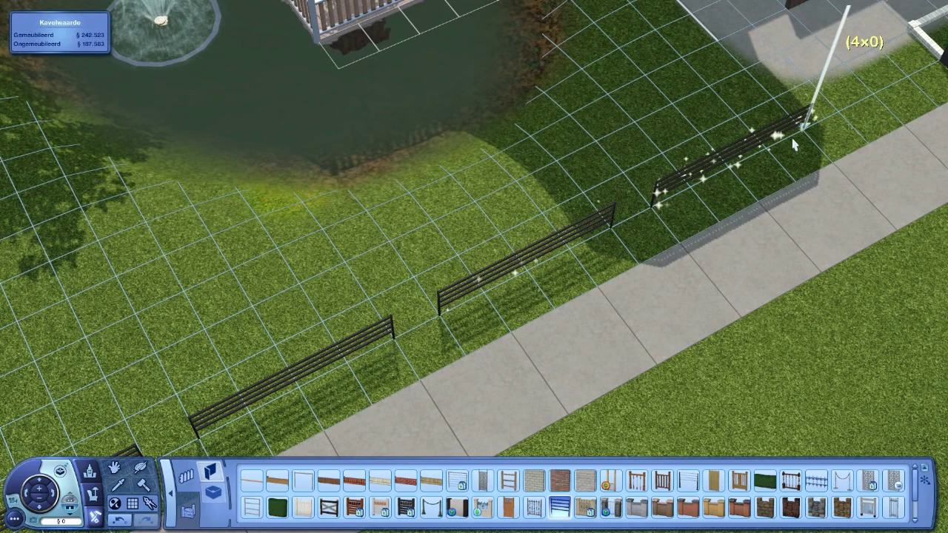
{"action": "left_click_drag", "start_coordinate": [794, 145], "coordinate": [794, 145]}
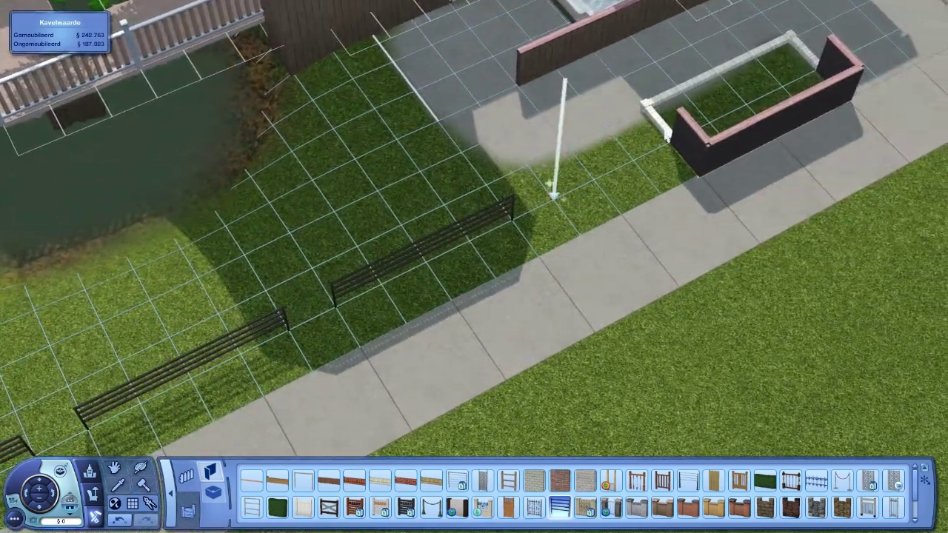
{"action": "scroll", "coordinate": [344, 365], "scroll_direction": "down", "scroll_amount": 5}
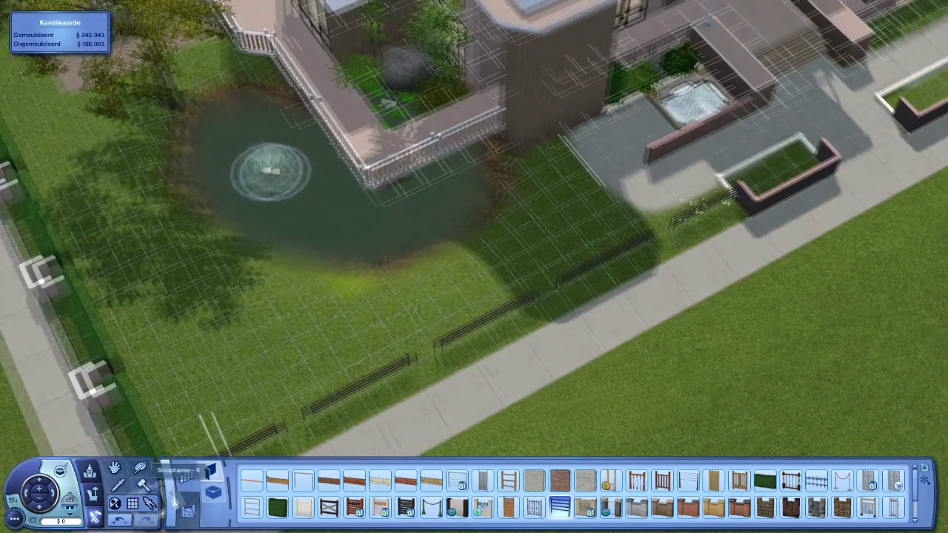
{"action": "left_click", "coordinate": [189, 511]}
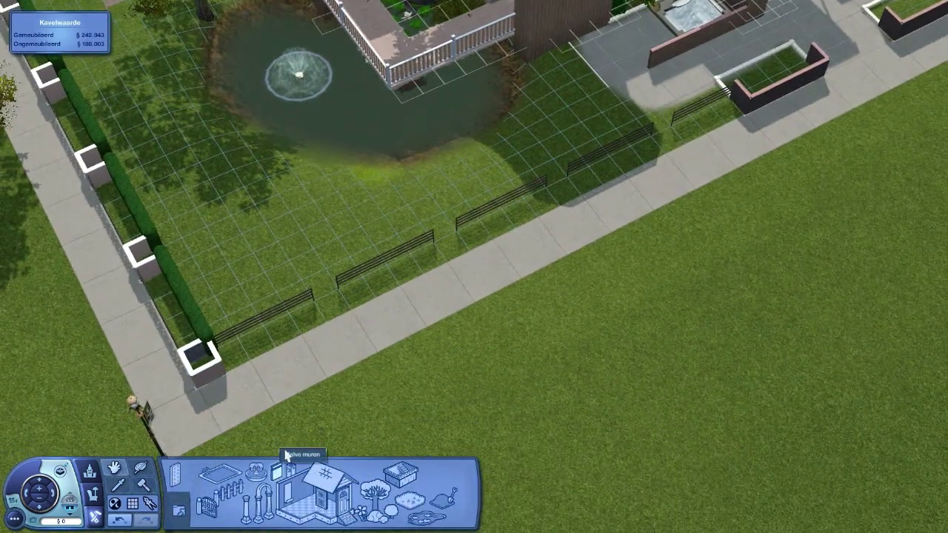
- Draw U-shaped wall pillars along the second sidewalk's fence line, ending beside the planter
{"action": "left_click", "coordinate": [274, 478]}
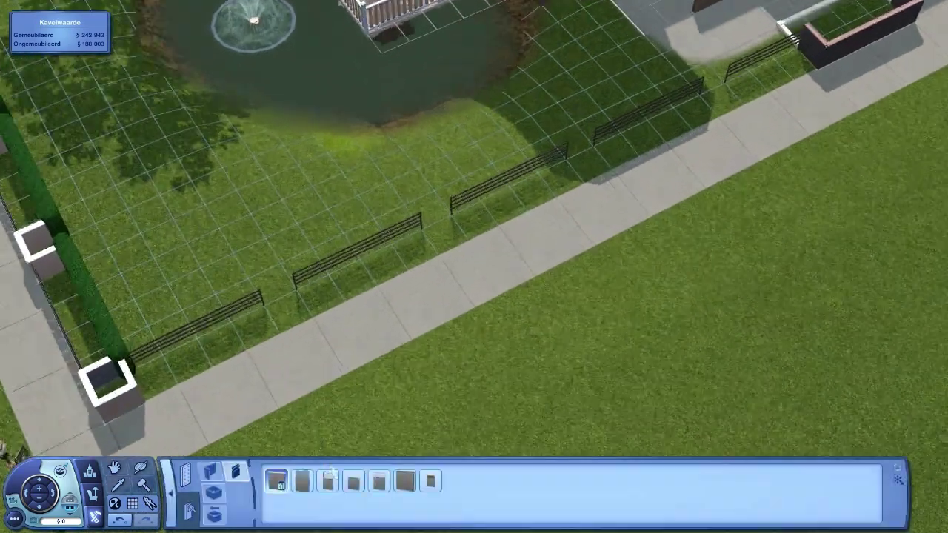
{"action": "scroll", "coordinate": [296, 333], "scroll_direction": "up", "scroll_amount": 5}
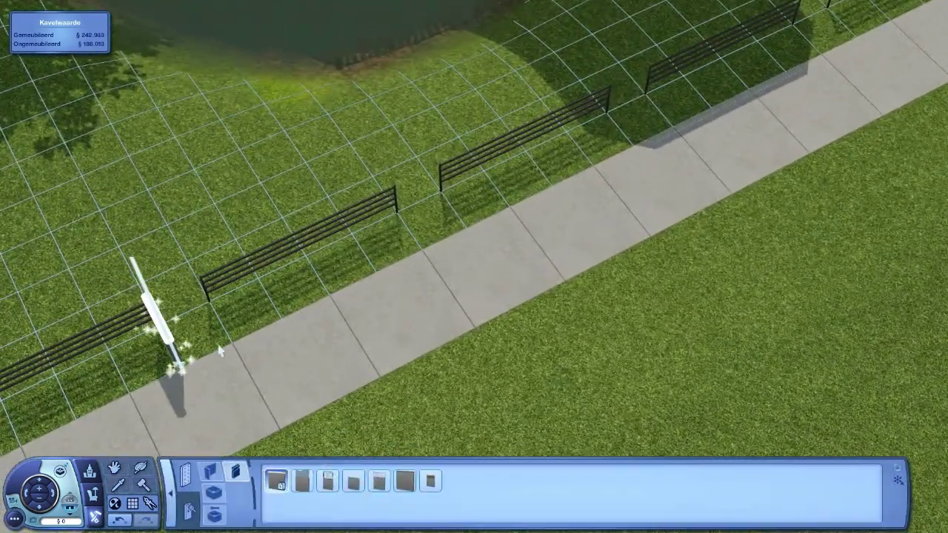
{"action": "left_click_drag", "start_coordinate": [181, 348], "coordinate": [226, 322]}
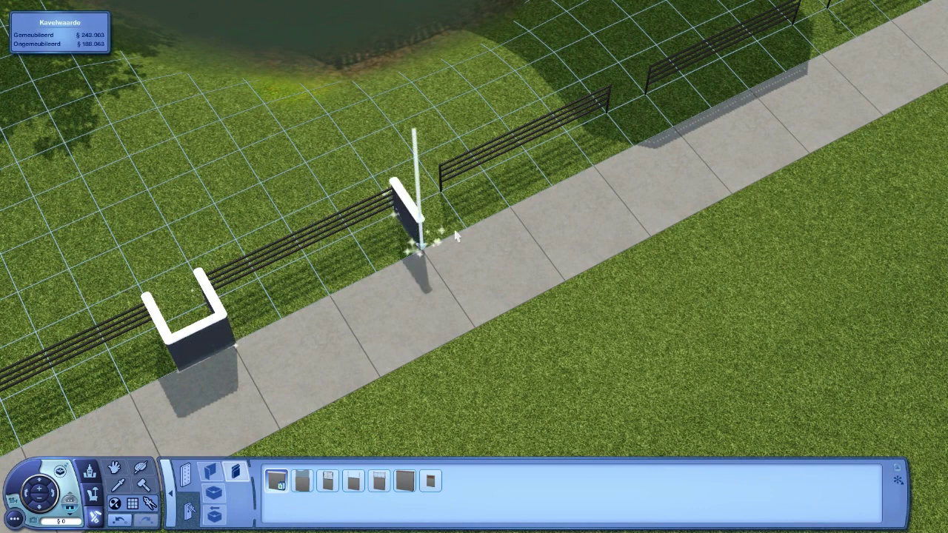
{"action": "left_click_drag", "start_coordinate": [415, 248], "coordinate": [463, 223]}
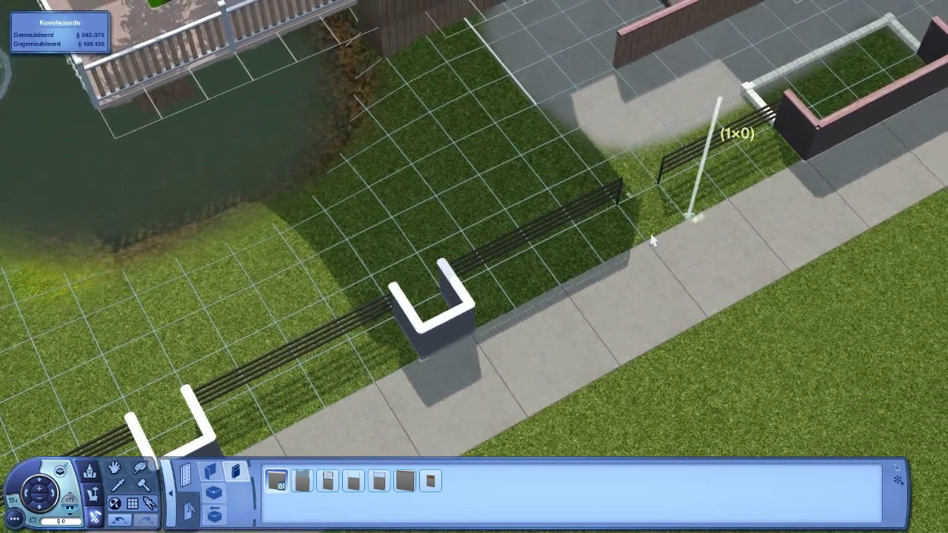
{"action": "left_click_drag", "start_coordinate": [622, 178], "coordinate": [696, 208]}
{"action": "mouse_move", "coordinate": [628, 224]}
{"action": "left_mouse_down"}
{"action": "mouse_move", "coordinate": [733, 209]}
{"action": "mouse_move", "coordinate": [741, 196]}
{"action": "left_mouse_up"}
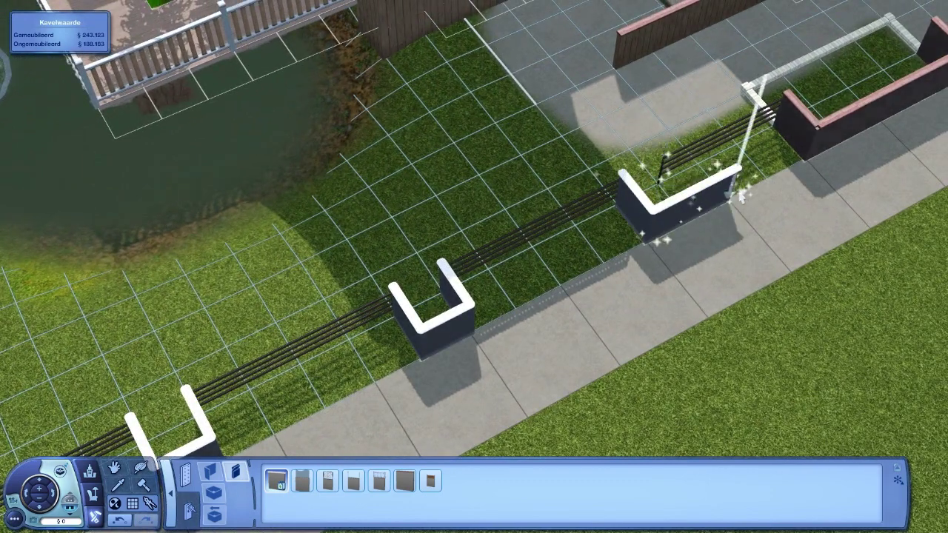
{"action": "left_click_drag", "start_coordinate": [695, 217], "coordinate": [741, 171]}
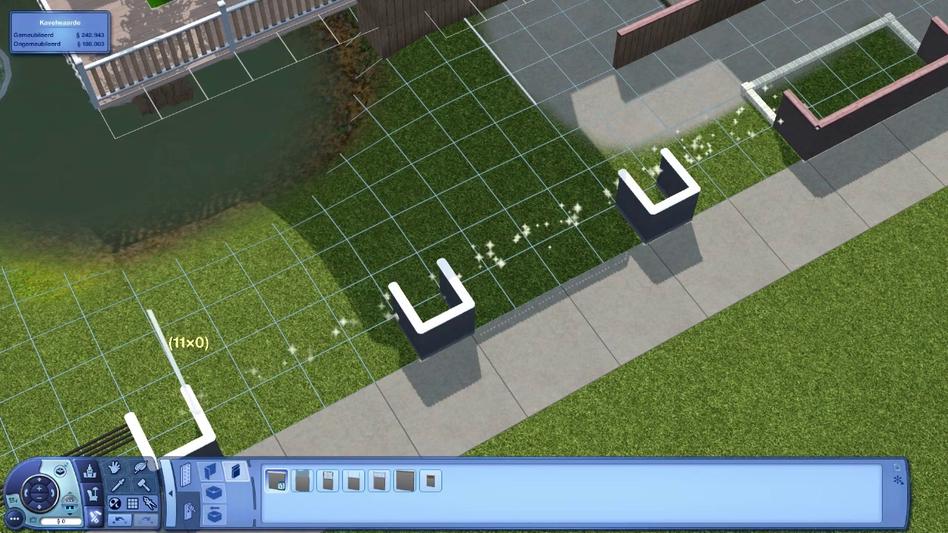
- Delete the black fence sections along the second sidewalk row
{"action": "left_click_drag", "start_coordinate": [392, 300], "coordinate": [215, 437]}
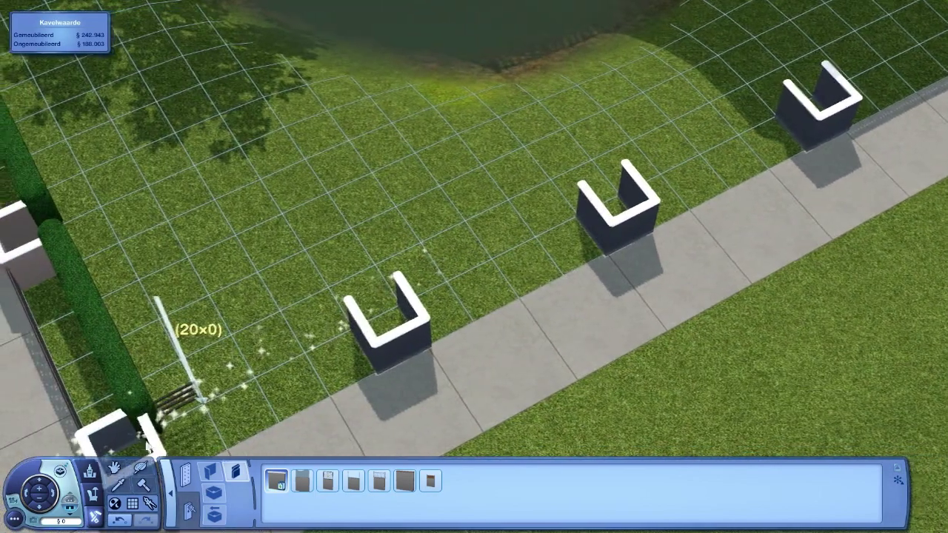
{"action": "left_click_drag", "start_coordinate": [214, 437], "coordinate": [120, 380]}
{"action": "left_click", "coordinate": [122, 379]}
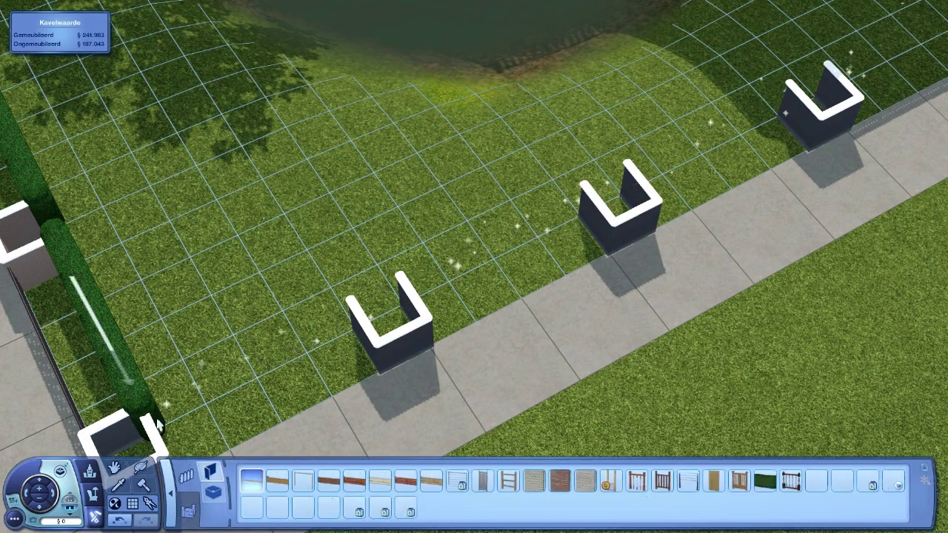
- Run hedges between the second-row pillars and a long low dark fence along that sidewalk
{"action": "mouse_move", "coordinate": [111, 422]}
{"action": "left_mouse_down"}
{"action": "mouse_move", "coordinate": [722, 140]}
{"action": "mouse_move", "coordinate": [717, 158]}
{"action": "left_mouse_up"}
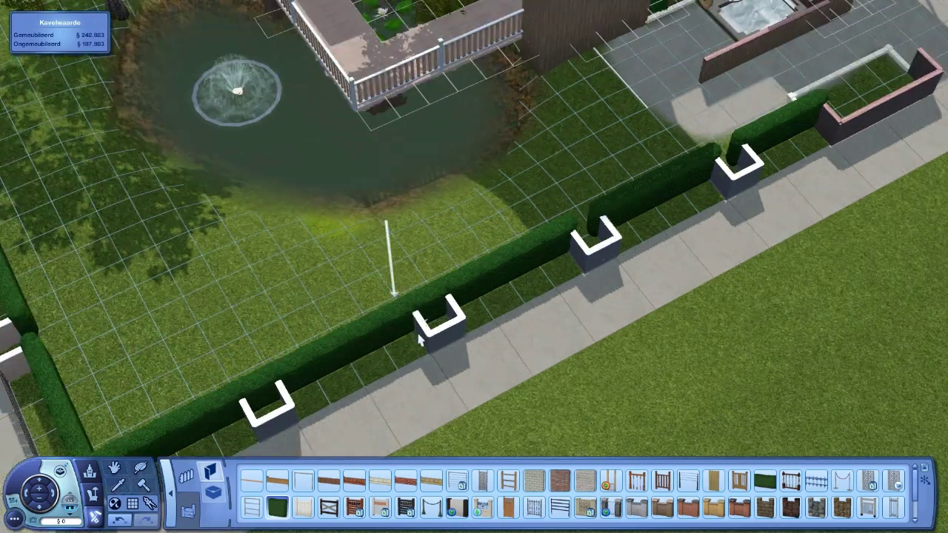
{"action": "scroll", "coordinate": [433, 315], "scroll_direction": "up", "scroll_amount": 3}
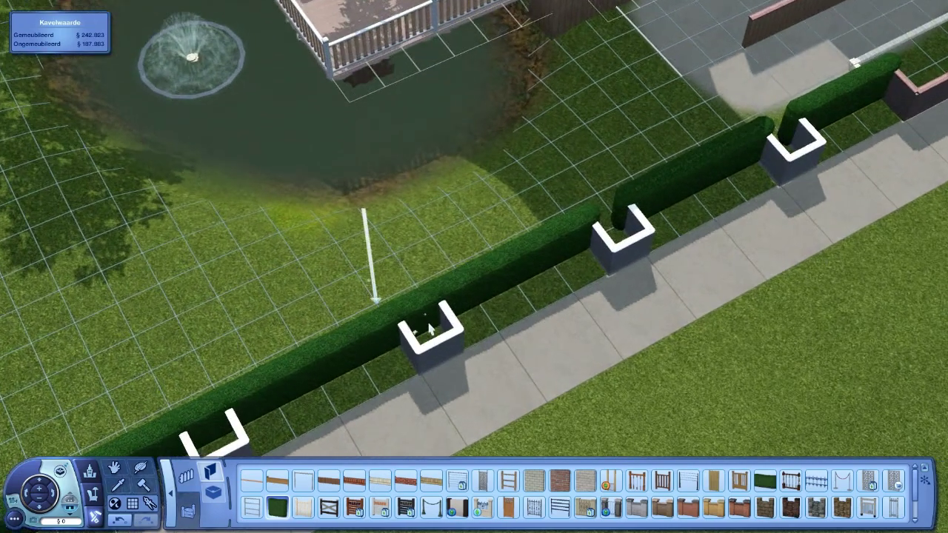
{"action": "left_click_drag", "start_coordinate": [433, 330], "coordinate": [434, 330]}
{"action": "scroll", "coordinate": [124, 407], "scroll_direction": "down", "scroll_amount": 4}
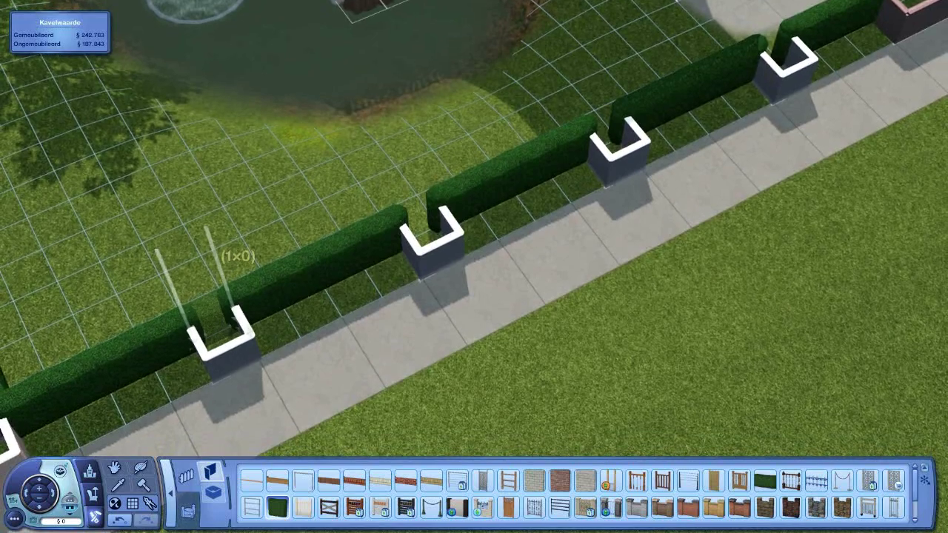
{"action": "scroll", "coordinate": [222, 333], "scroll_direction": "down", "scroll_amount": 3}
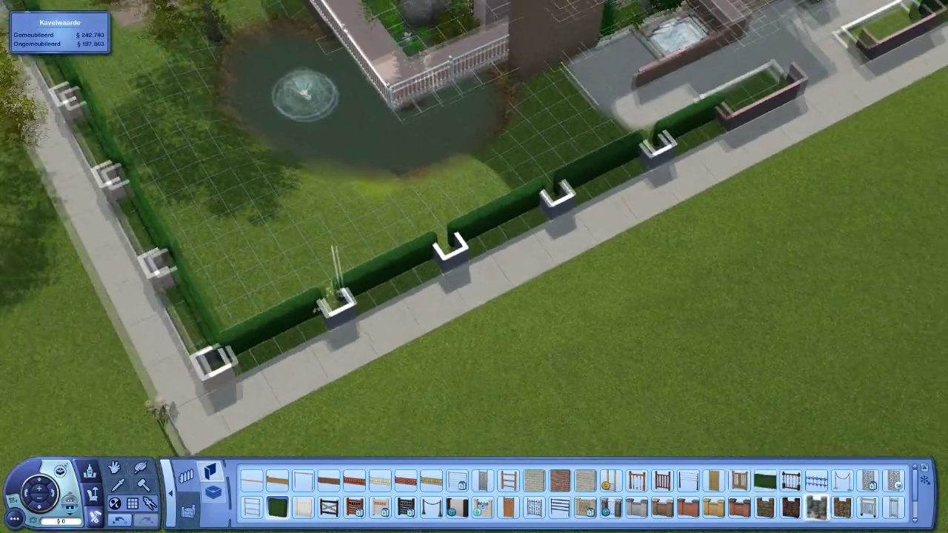
{"action": "scroll", "coordinate": [335, 281], "scroll_direction": "down", "scroll_amount": 1}
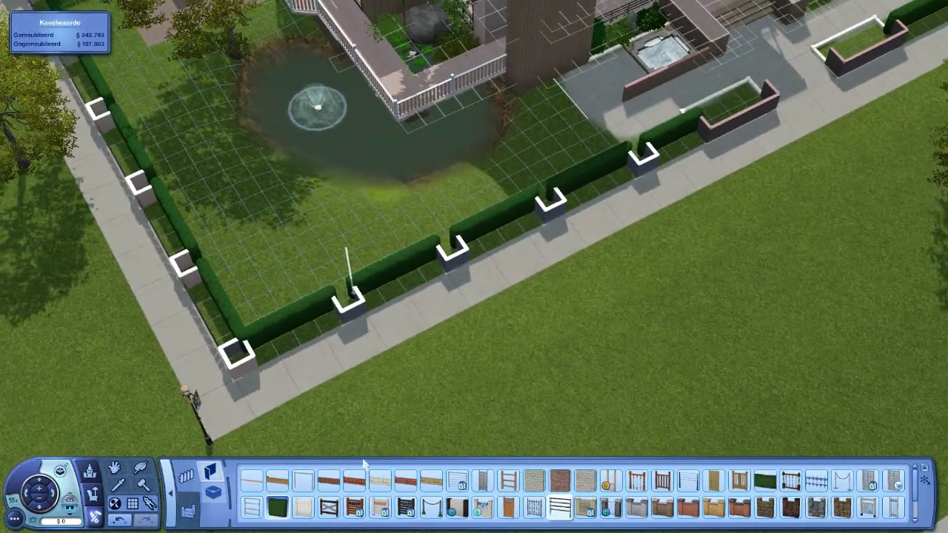
{"action": "left_click", "coordinate": [693, 159]}
{"action": "scroll", "coordinate": [296, 334], "scroll_direction": "up", "scroll_amount": 3}
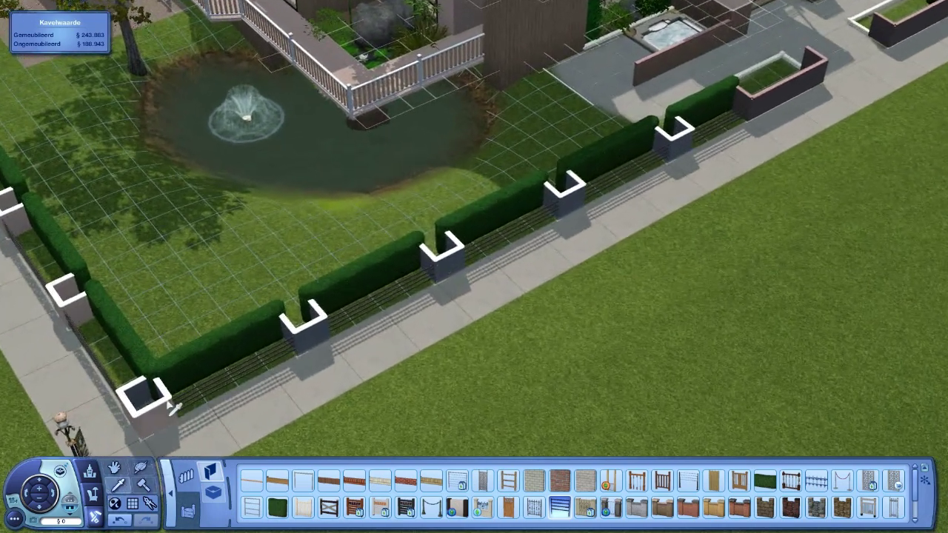
{"action": "left_click", "coordinate": [172, 406]}
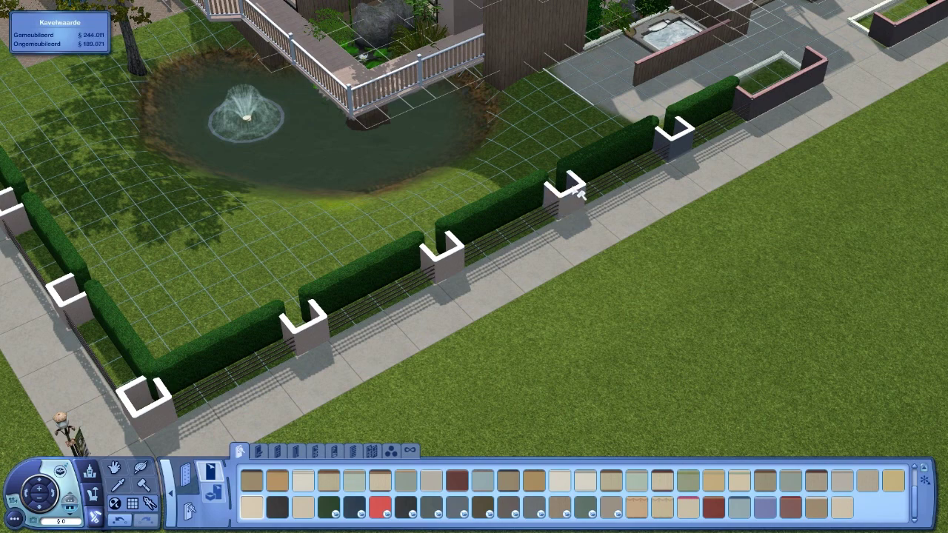
- Orbit and tilt around the lot to inspect the hedge wall, then exit the wall paint swatches
{"action": "left_click_drag", "start_coordinate": [562, 222], "coordinate": [420, 178]}
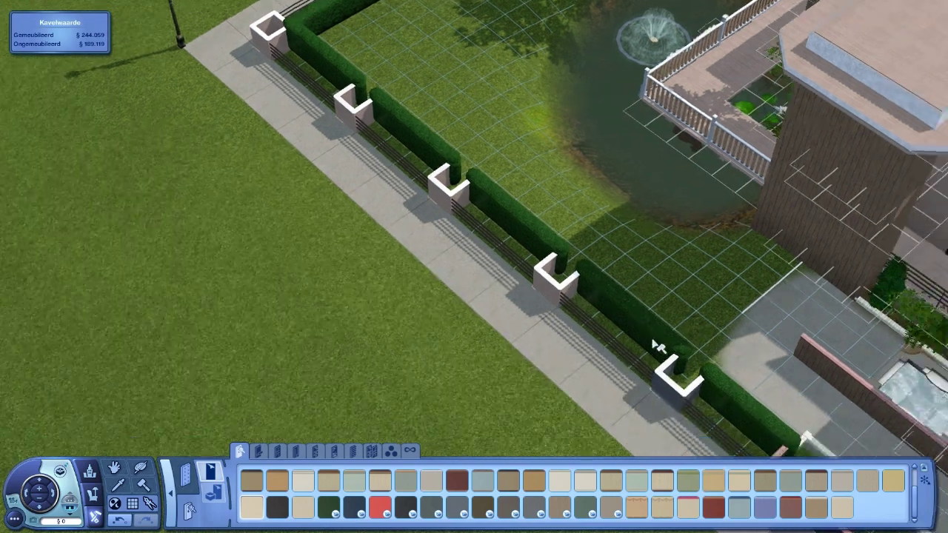
{"action": "left_click_drag", "start_coordinate": [518, 259], "coordinate": [639, 357]}
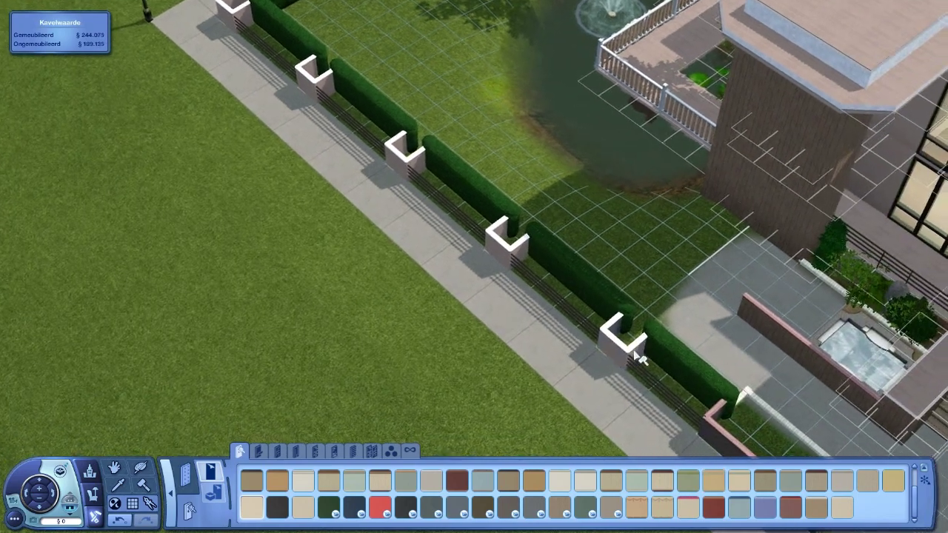
{"action": "left_click_drag", "start_coordinate": [558, 247], "coordinate": [770, 132]}
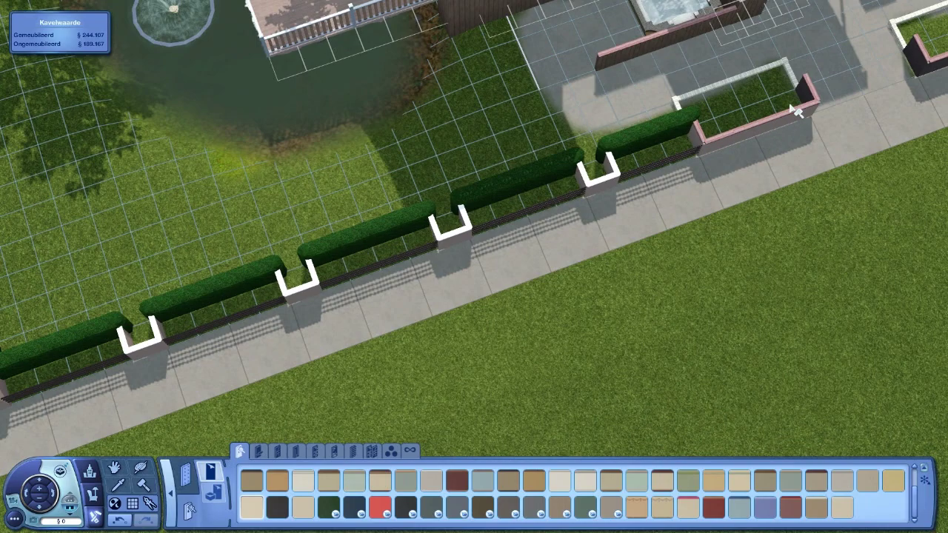
{"action": "mouse_move", "coordinate": [811, 99]}
{"action": "left_mouse_down", "text": "ctrl"}
{"action": "mouse_move", "coordinate": [792, 126]}
{"action": "mouse_move", "coordinate": [756, 78]}
{"action": "left_mouse_up", "text": "ctrl"}
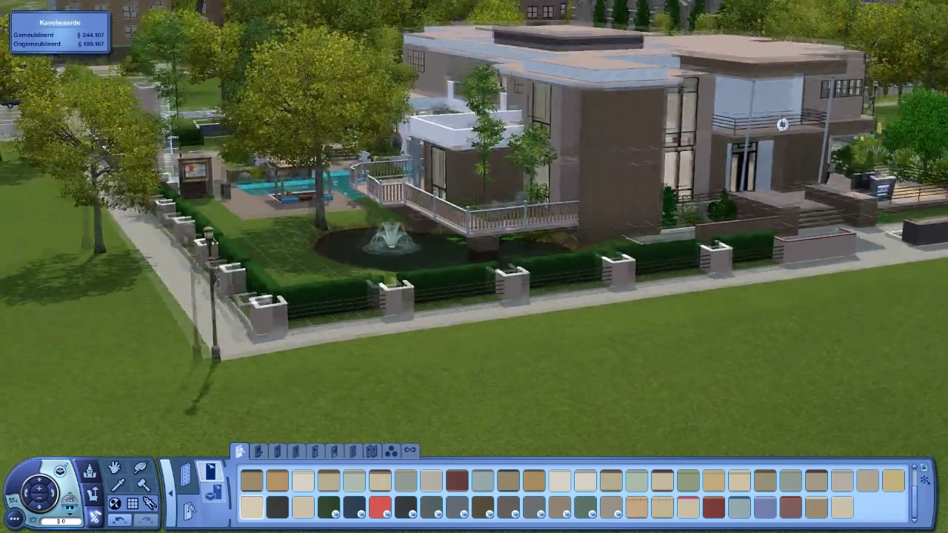
{"action": "scroll", "coordinate": [518, 297], "scroll_direction": "up", "scroll_amount": 3}
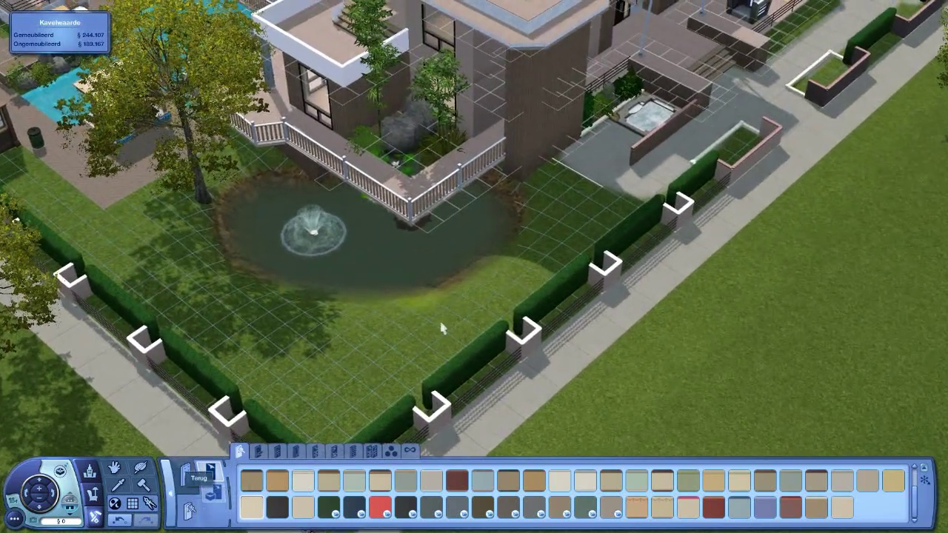
{"action": "right_click", "coordinate": [441, 328]}
{"action": "scroll", "coordinate": [442, 328], "scroll_direction": "up", "scroll_amount": 3}
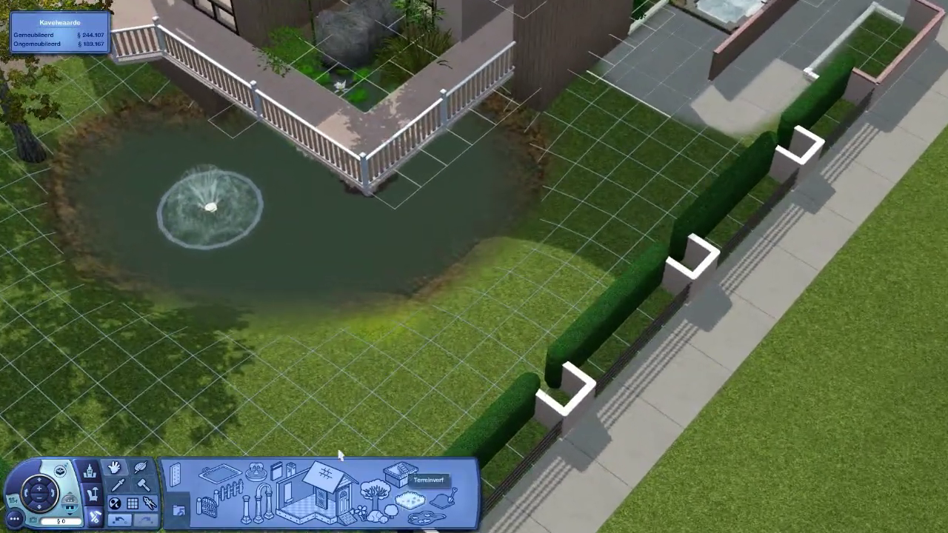
- Briefly open and close Terrain Paint, then bring up the Build Mode Plants catalog
{"action": "left_click", "coordinate": [402, 478]}
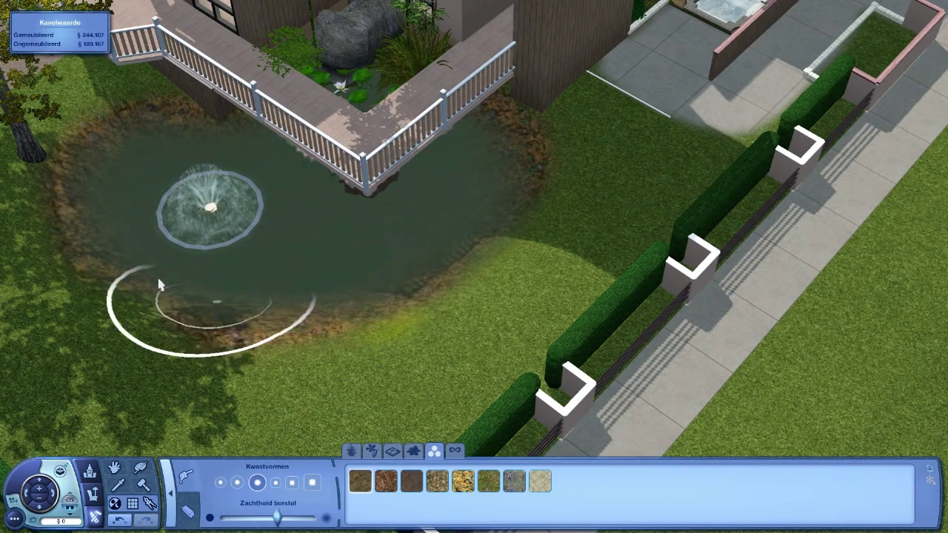
{"action": "scroll", "coordinate": [459, 216], "scroll_direction": "down", "scroll_amount": 5}
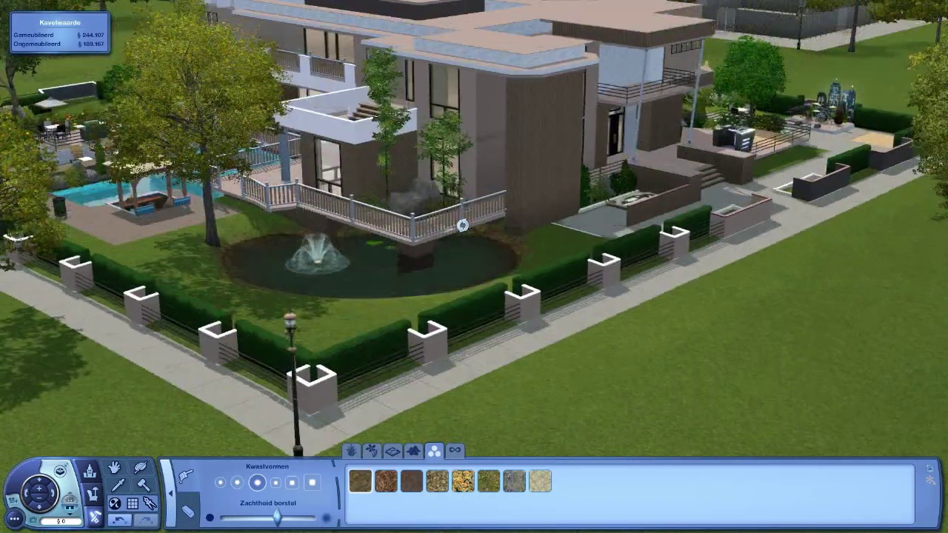
{"action": "scroll", "coordinate": [459, 226], "scroll_direction": "up", "scroll_amount": 5}
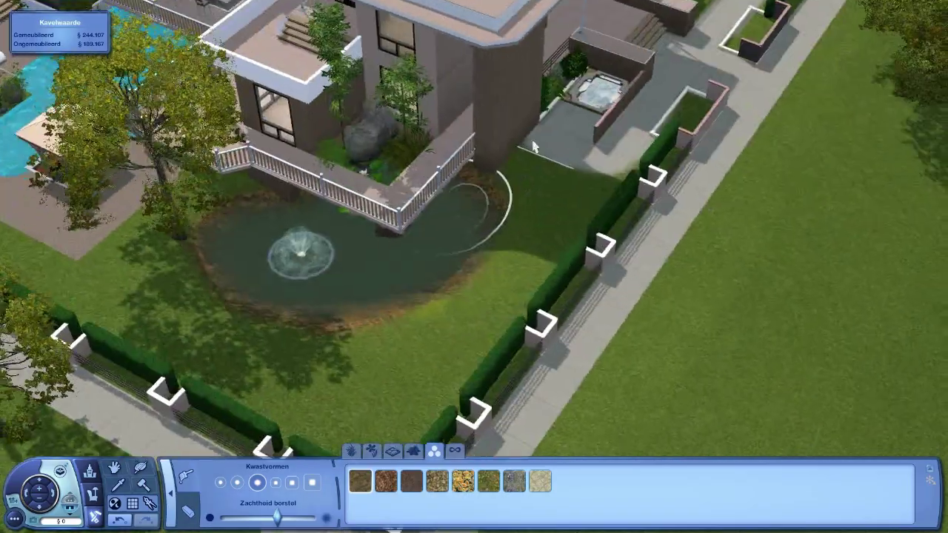
{"action": "scroll", "coordinate": [518, 207], "scroll_direction": "up", "scroll_amount": 3}
{"action": "key", "text": "Escape"}
{"action": "scroll", "coordinate": [451, 271], "scroll_direction": "up", "scroll_amount": 3}
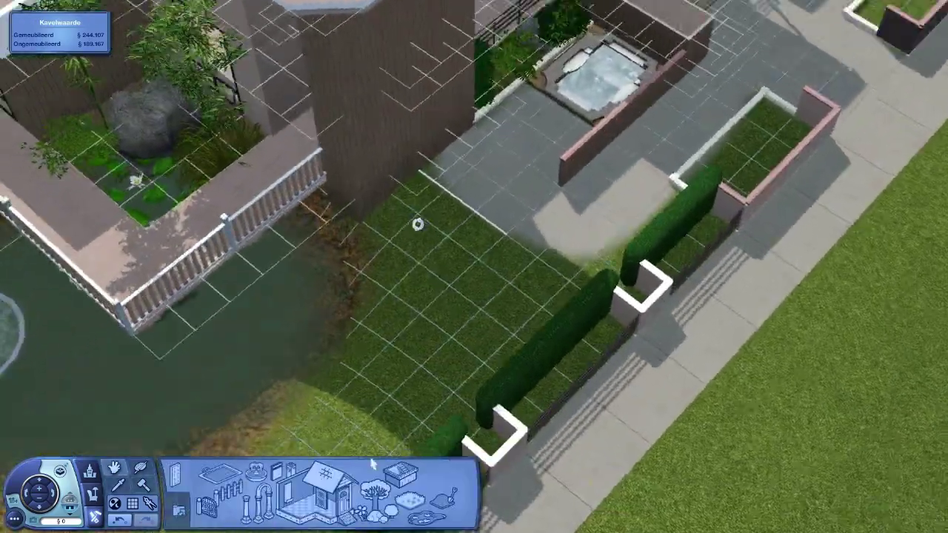
{"action": "scroll", "coordinate": [422, 215], "scroll_direction": "up", "scroll_amount": 3}
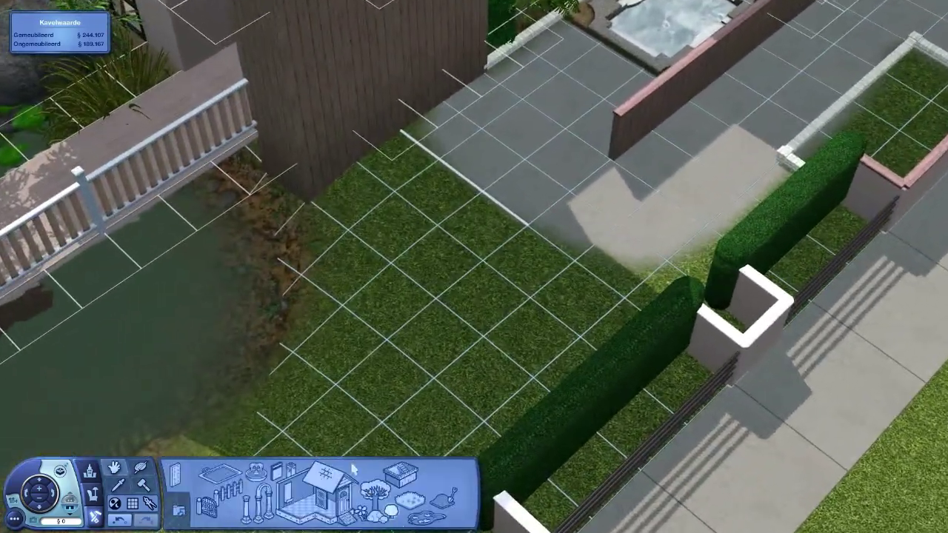
{"action": "left_click", "coordinate": [374, 493]}
- Plant a flowering shrub in the lawn corner by the house wall
{"action": "left_click_drag", "start_coordinate": [518, 259], "coordinate": [518, 289]}
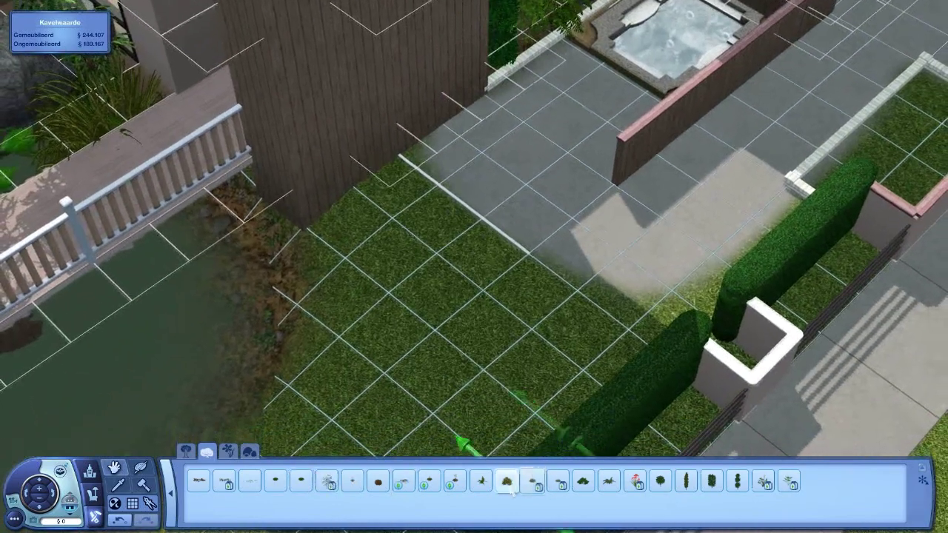
{"action": "left_click", "coordinate": [507, 482]}
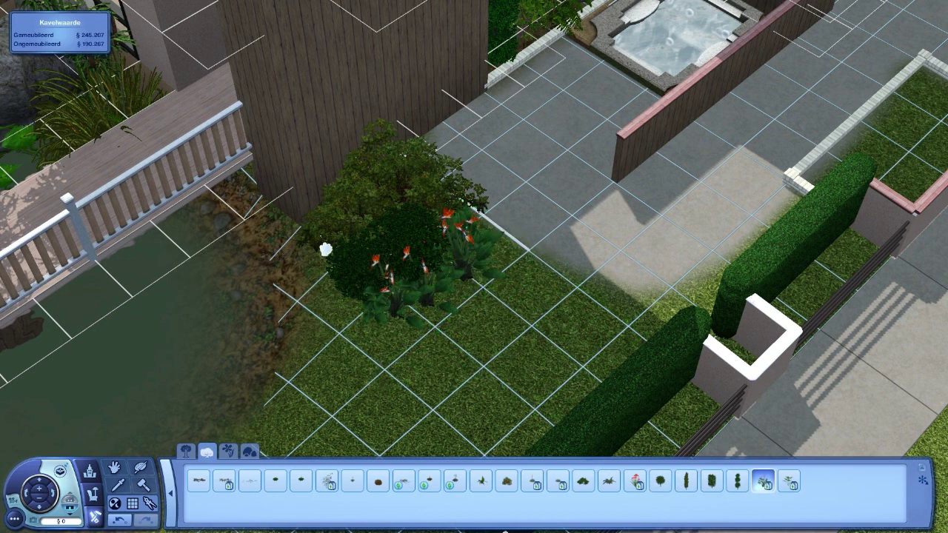
{"action": "scroll", "coordinate": [189, 438], "scroll_direction": "down", "scroll_amount": 4}
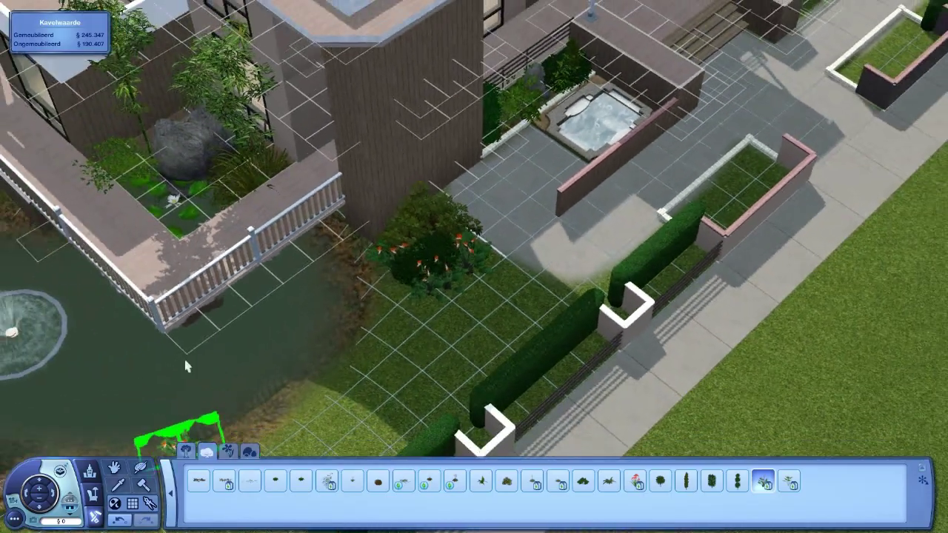
{"action": "key", "text": "Escape"}
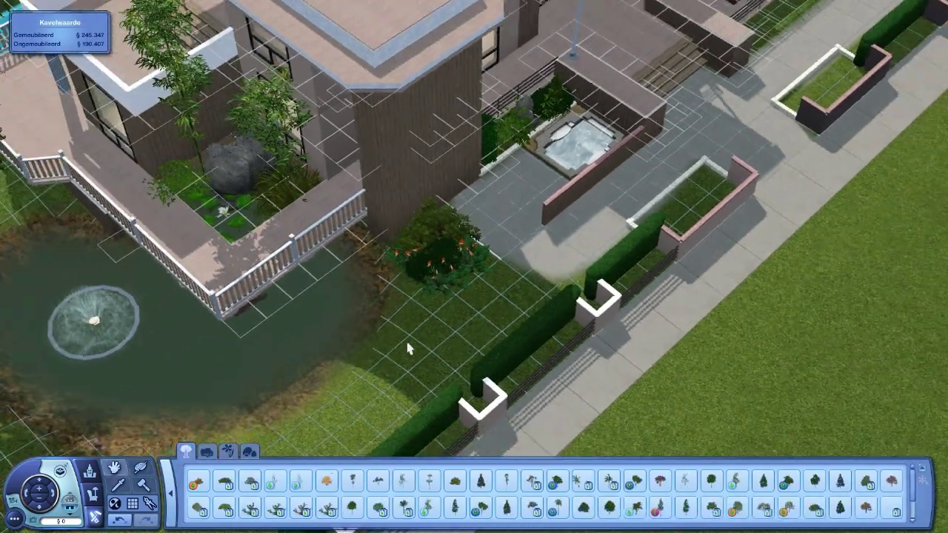
{"action": "scroll", "coordinate": [406, 339], "scroll_direction": "down", "scroll_amount": 5}
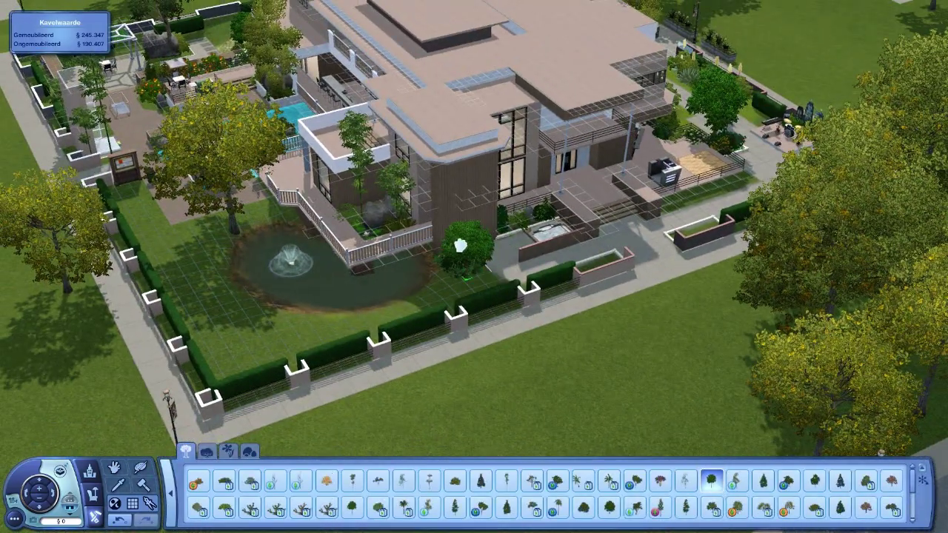
- Plant a large leafy tree beside the pond at the tower corner
{"action": "left_click", "coordinate": [481, 263]}
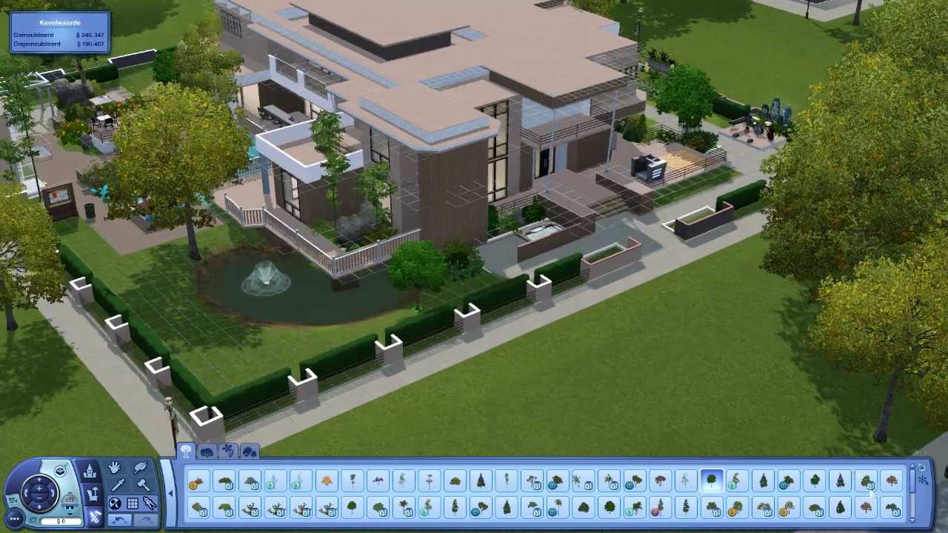
{"action": "scroll", "coordinate": [472, 215], "scroll_direction": "up", "scroll_amount": 4}
{"action": "left_click", "coordinate": [392, 266]}
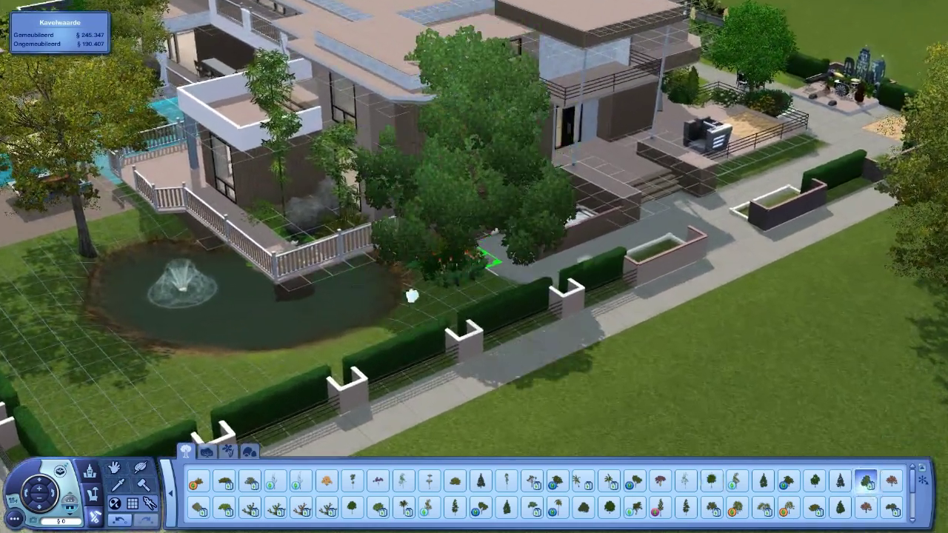
{"action": "left_click", "coordinate": [284, 350]}
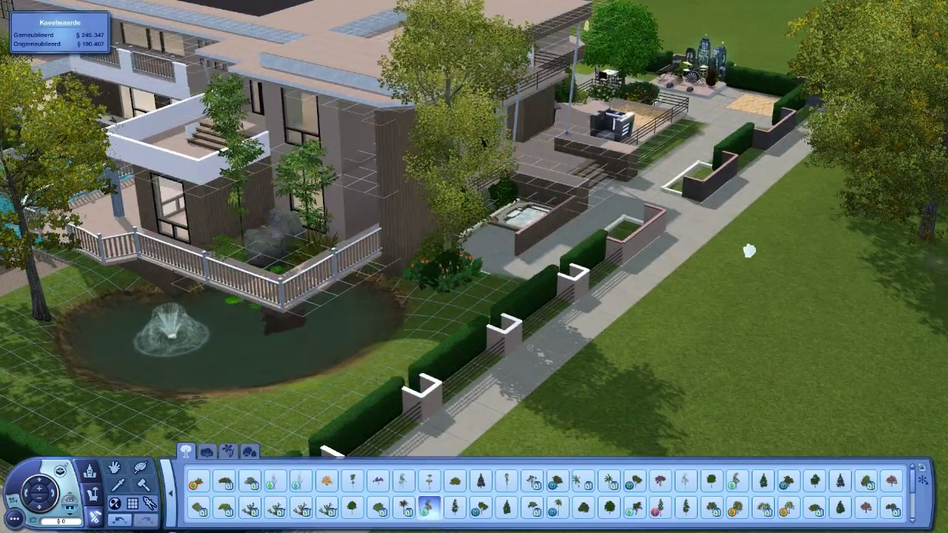
{"action": "left_click_drag", "start_coordinate": [749, 252], "coordinate": [750, 259]}
{"action": "scroll", "coordinate": [474, 266], "scroll_direction": "up", "scroll_amount": 3}
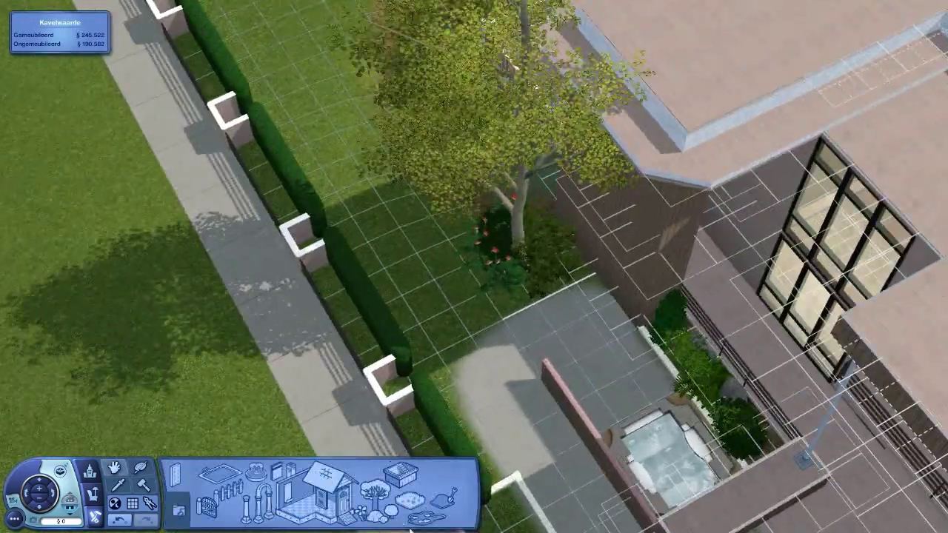
{"action": "scroll", "coordinate": [474, 267], "scroll_direction": "up", "scroll_amount": 3}
- Paint a grey pavement strip with the large square brush along the hedge toward the pond
{"action": "left_click", "coordinate": [434, 450]}
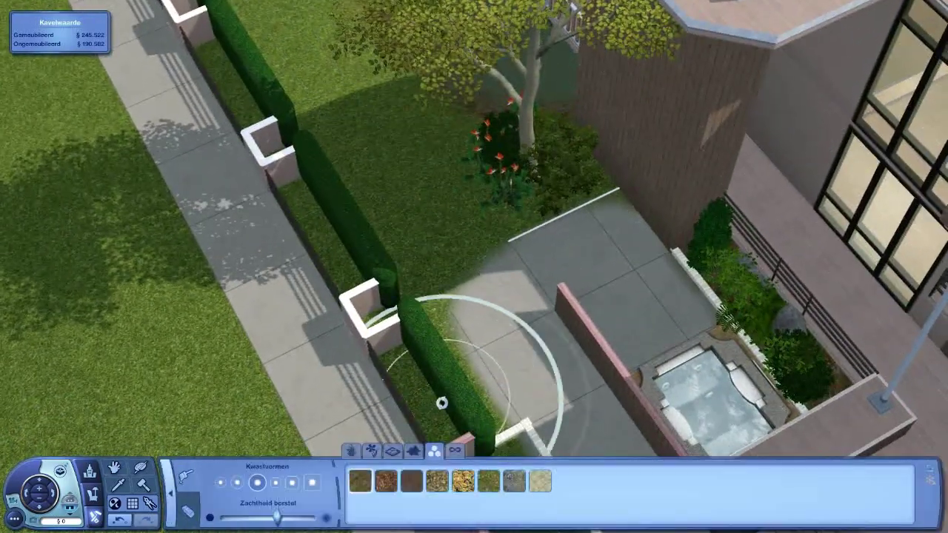
{"action": "left_click_drag", "start_coordinate": [441, 403], "coordinate": [414, 436]}
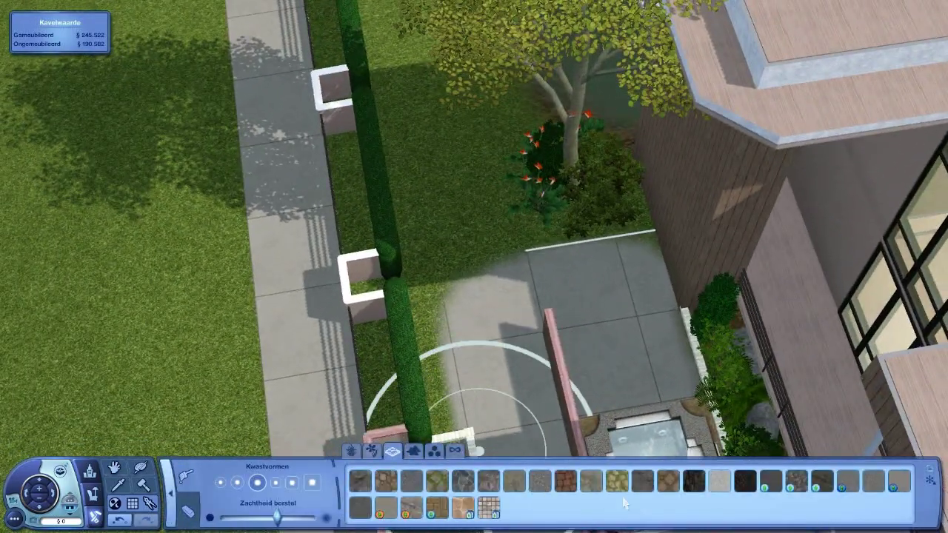
{"action": "left_click", "coordinate": [312, 483]}
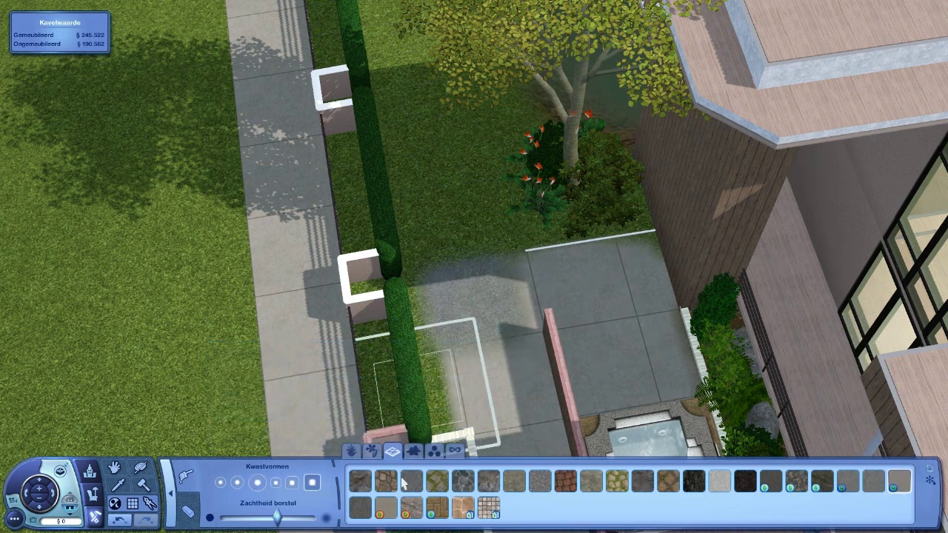
{"action": "left_click", "coordinate": [476, 350]}
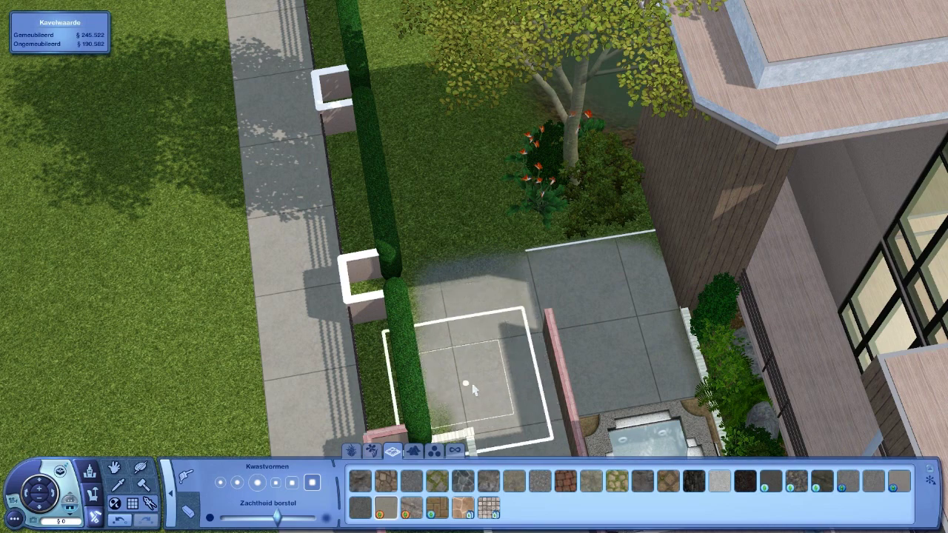
{"action": "left_click", "coordinate": [455, 245]}
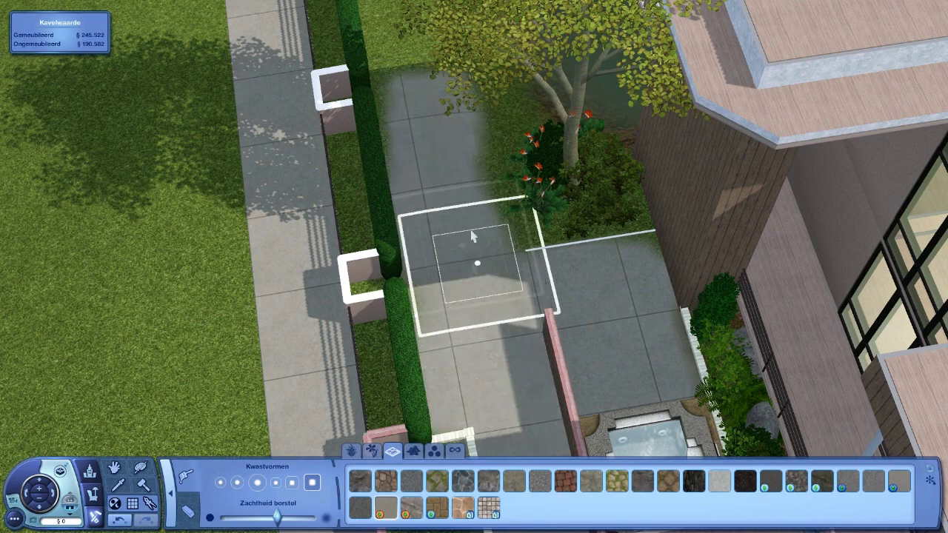
{"action": "key", "text": "period"}
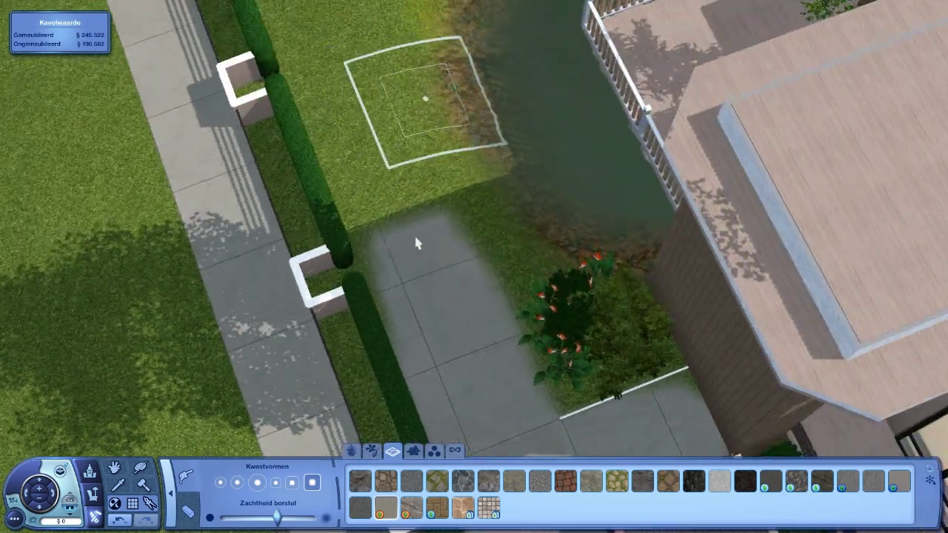
{"action": "left_click_drag", "start_coordinate": [416, 281], "coordinate": [337, 107]}
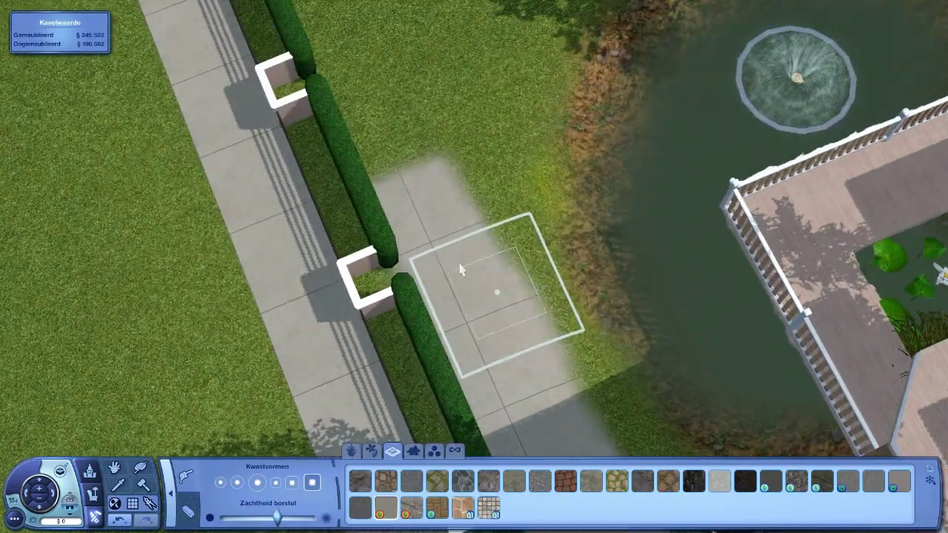
{"action": "key", "text": "period"}
{"action": "key", "text": "period"}
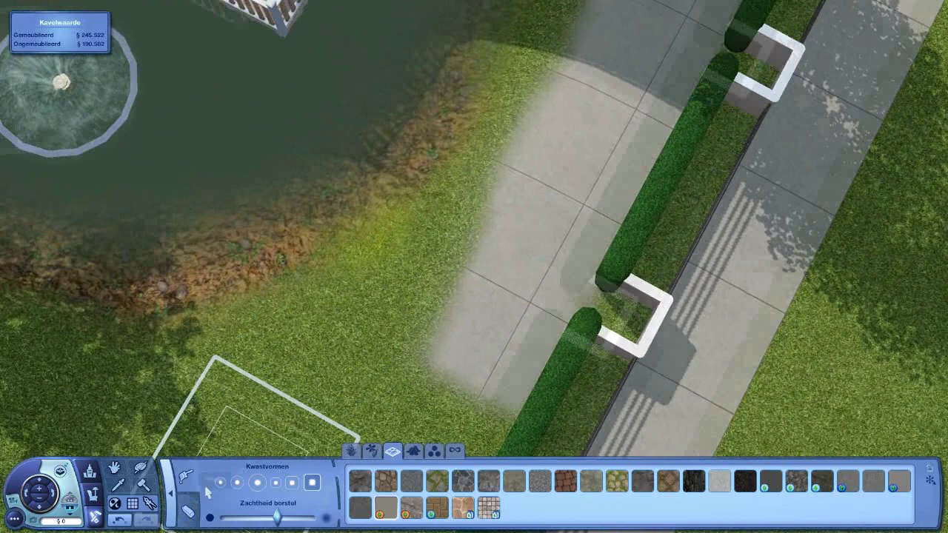
{"action": "scroll", "coordinate": [358, 347], "scroll_direction": "up", "scroll_amount": 2}
{"action": "scroll", "coordinate": [358, 346], "scroll_direction": "up", "scroll_amount": 1}
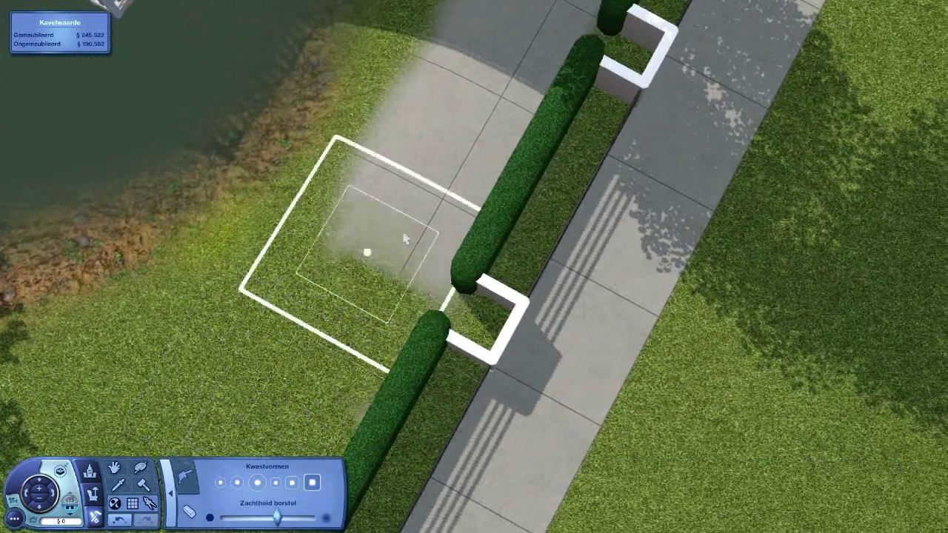
- Repaint stray pavement along the hedge back to dark and light grass
{"action": "left_click", "coordinate": [405, 239]}
{"action": "left_click_drag", "start_coordinate": [405, 238], "coordinate": [379, 189]}
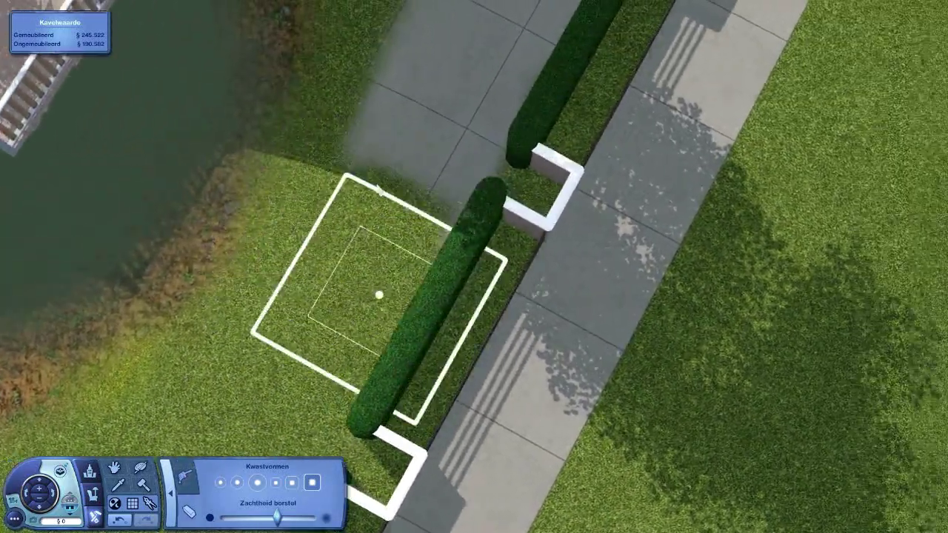
{"action": "key", "text": "w"}
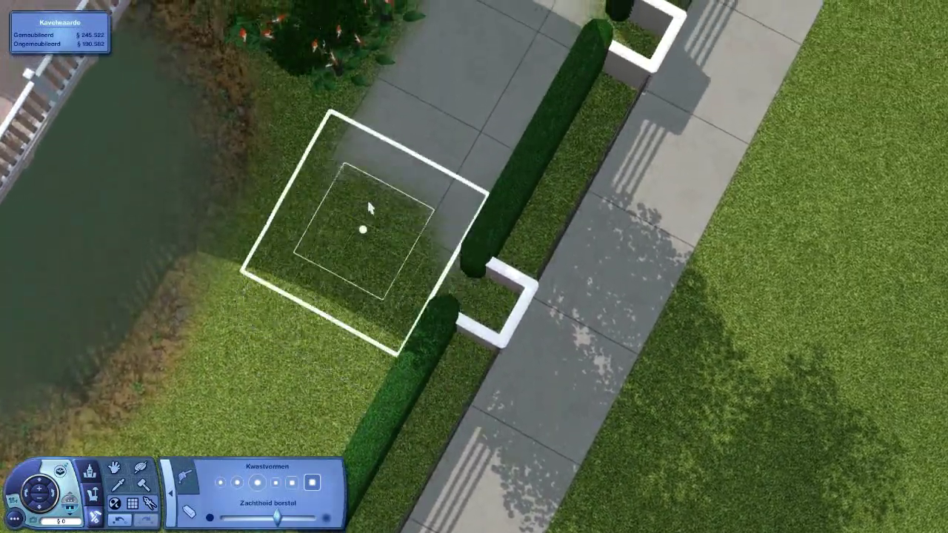
{"action": "left_click", "coordinate": [364, 178]}
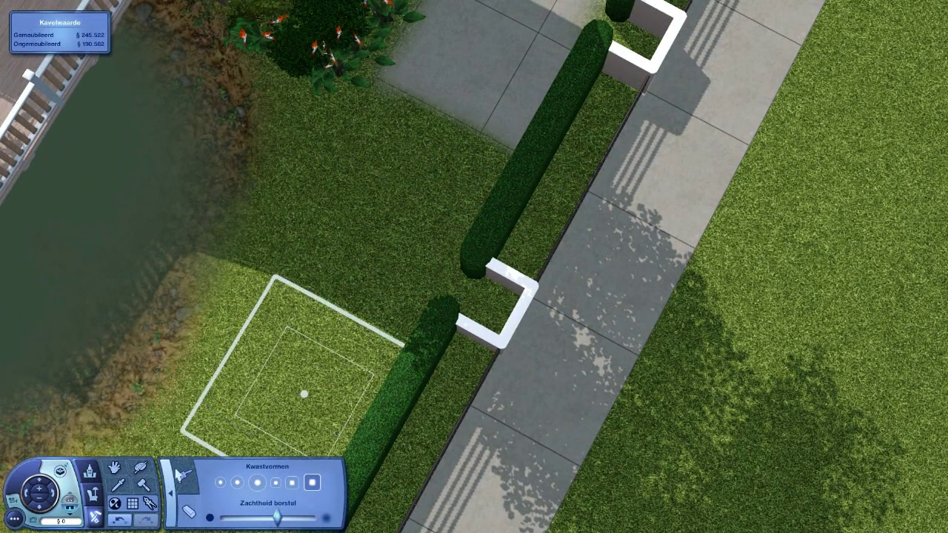
{"action": "left_click", "coordinate": [304, 395]}
{"action": "key", "text": "s"}
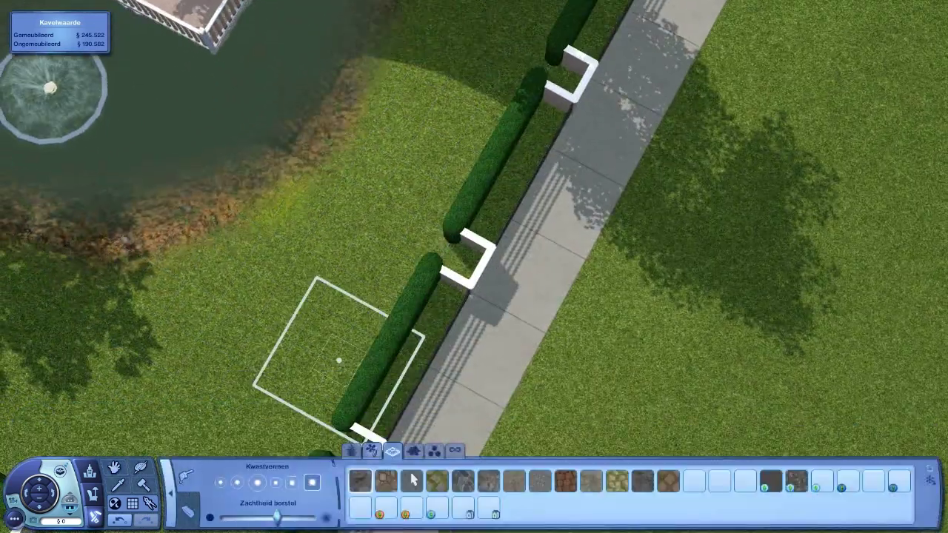
{"action": "scroll", "coordinate": [412, 480], "scroll_direction": "down", "scroll_amount": 3}
- Brush lighter grass across the middle of the hedged lawn, then show the stone textures
{"action": "left_click", "coordinate": [356, 483]}
{"action": "scroll", "coordinate": [356, 371], "scroll_direction": "up", "scroll_amount": 3}
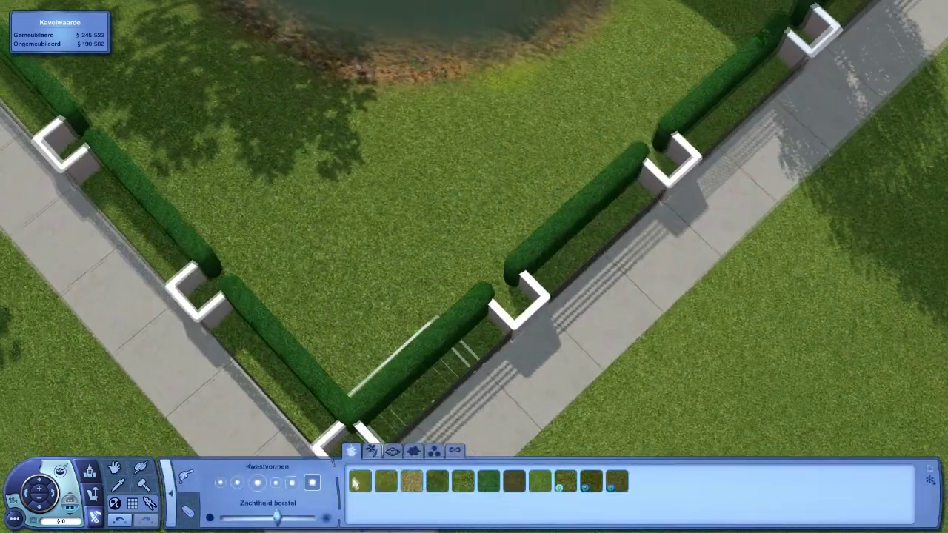
{"action": "left_click", "coordinate": [257, 483]}
{"action": "left_click_drag", "start_coordinate": [415, 148], "coordinate": [356, 244]}
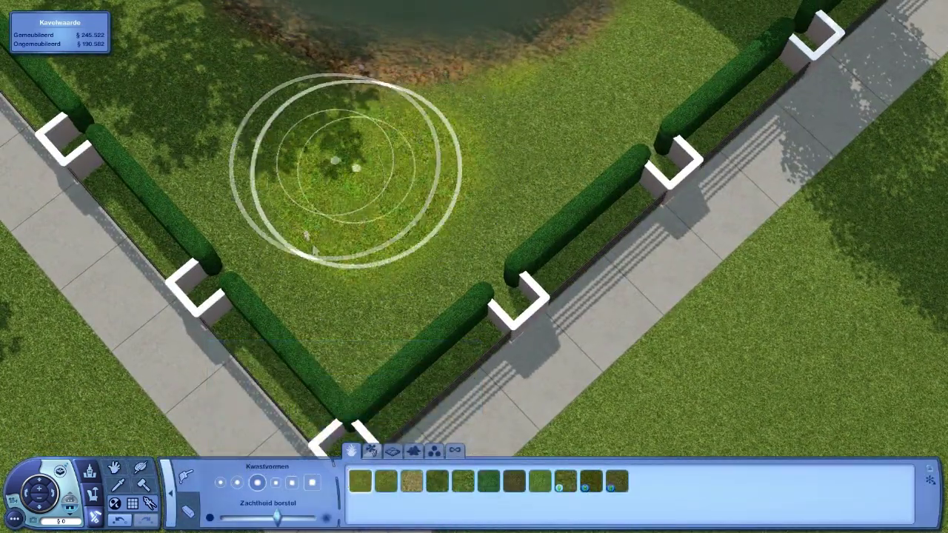
{"action": "scroll", "coordinate": [140, 111], "scroll_direction": "down", "scroll_amount": 3}
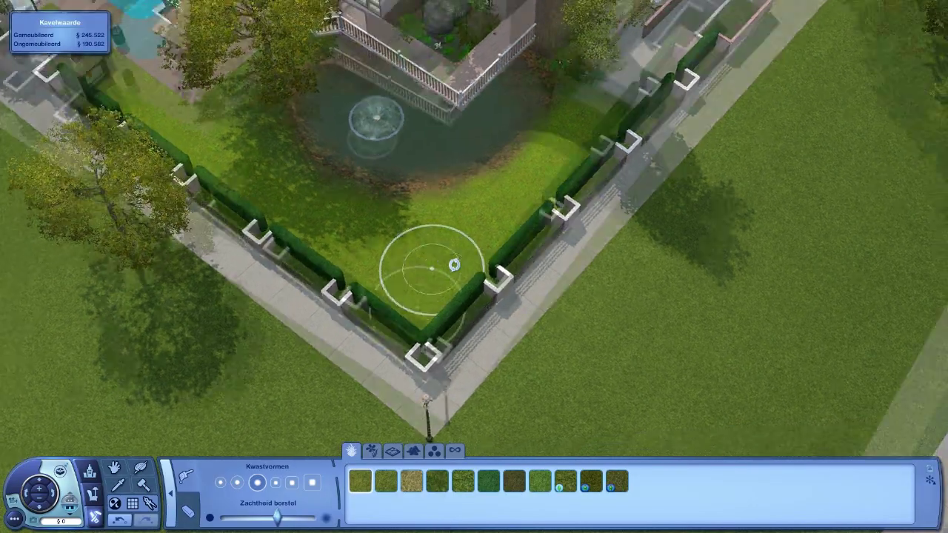
{"action": "scroll", "coordinate": [454, 265], "scroll_direction": "up", "scroll_amount": 4}
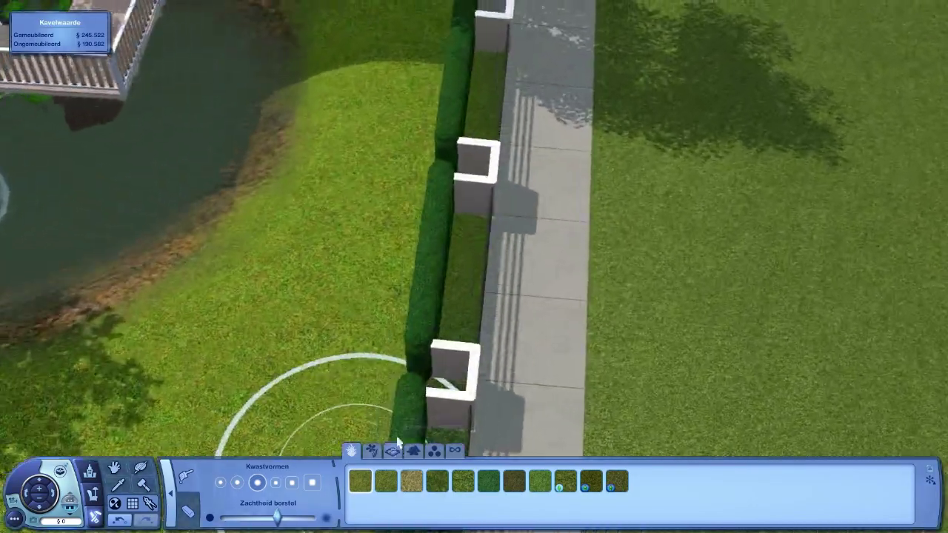
{"action": "left_click", "coordinate": [392, 451]}
{"action": "scroll", "coordinate": [473, 296], "scroll_direction": "up", "scroll_amount": 3}
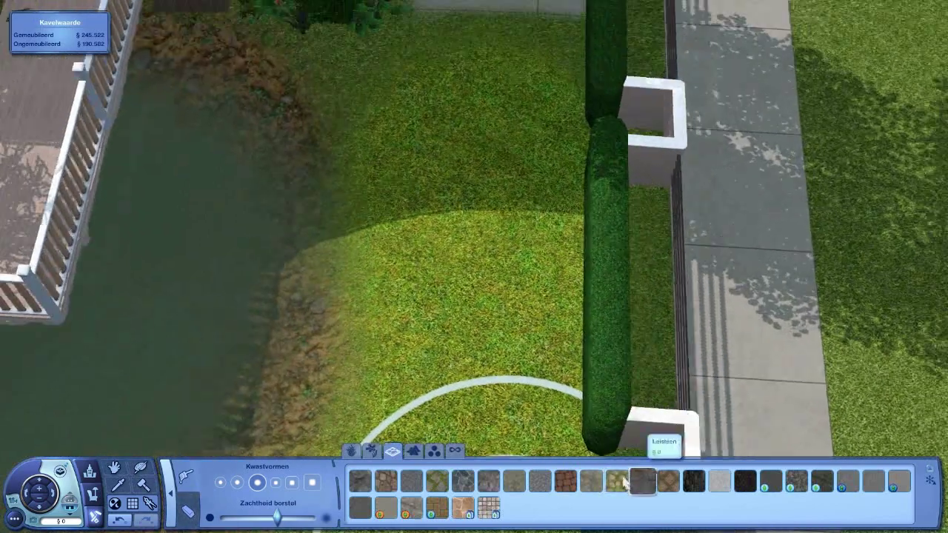
{"action": "scroll", "coordinate": [626, 485], "scroll_direction": "down", "scroll_amount": 3}
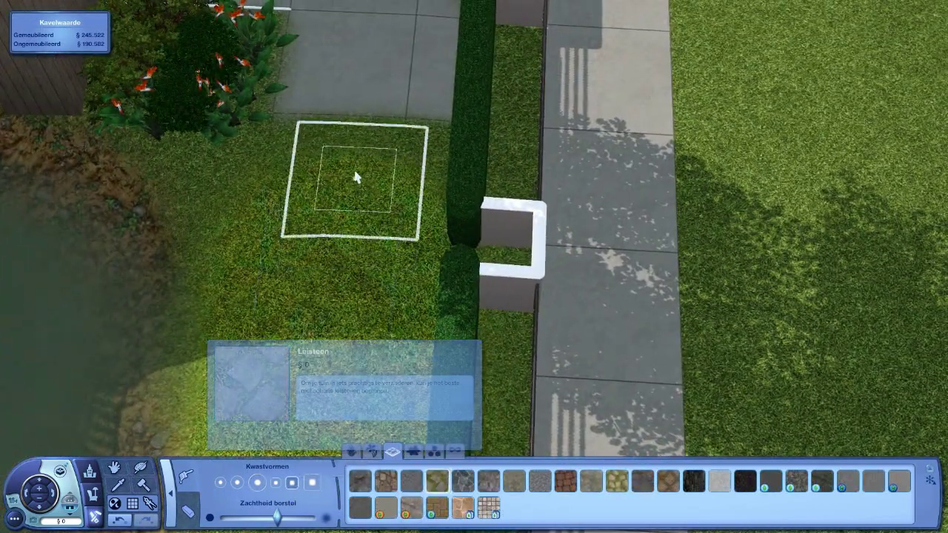
- Paint grassy stone tiles along the hedge line facing the pond
{"action": "left_click_drag", "start_coordinate": [358, 212], "coordinate": [395, 270]}
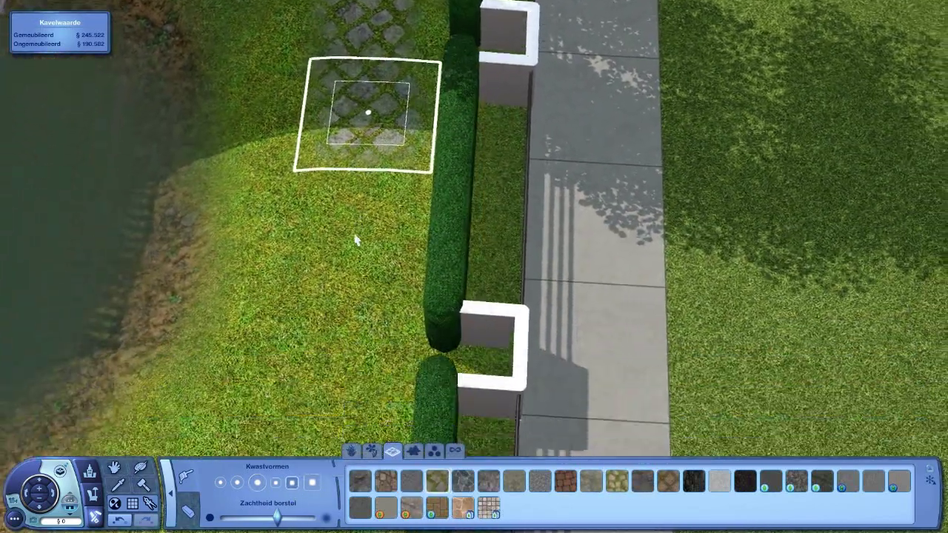
{"action": "scroll", "coordinate": [395, 270], "scroll_direction": "down", "scroll_amount": 3}
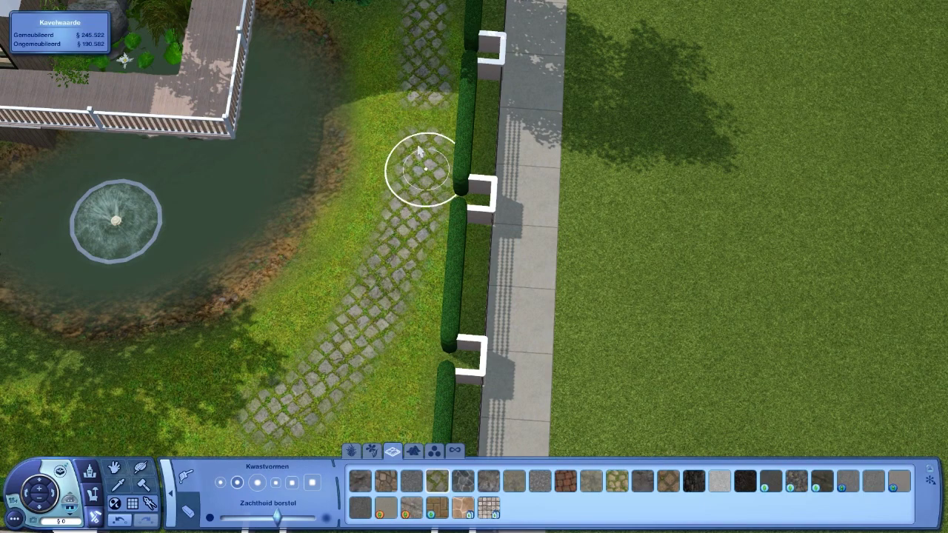
{"action": "key", "text": "less"}
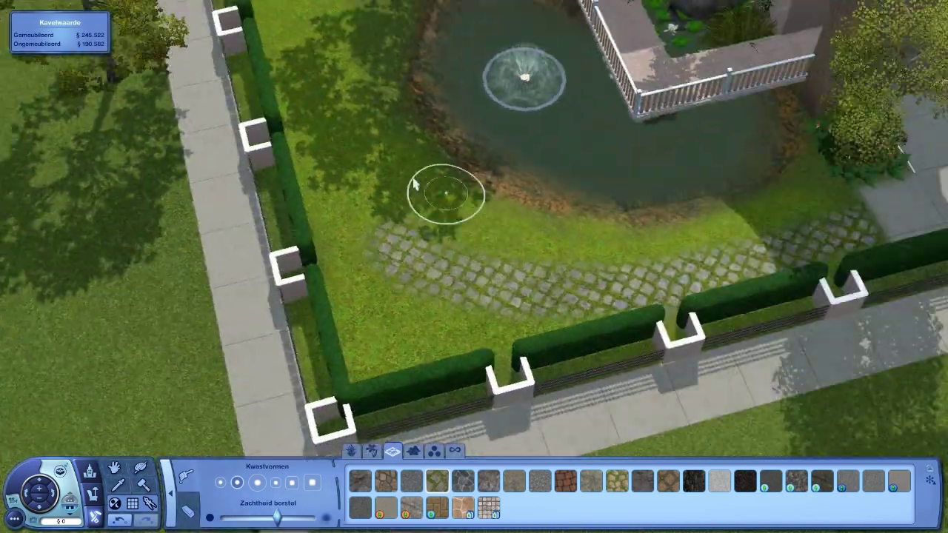
{"action": "scroll", "coordinate": [376, 370], "scroll_direction": "up", "scroll_amount": 2}
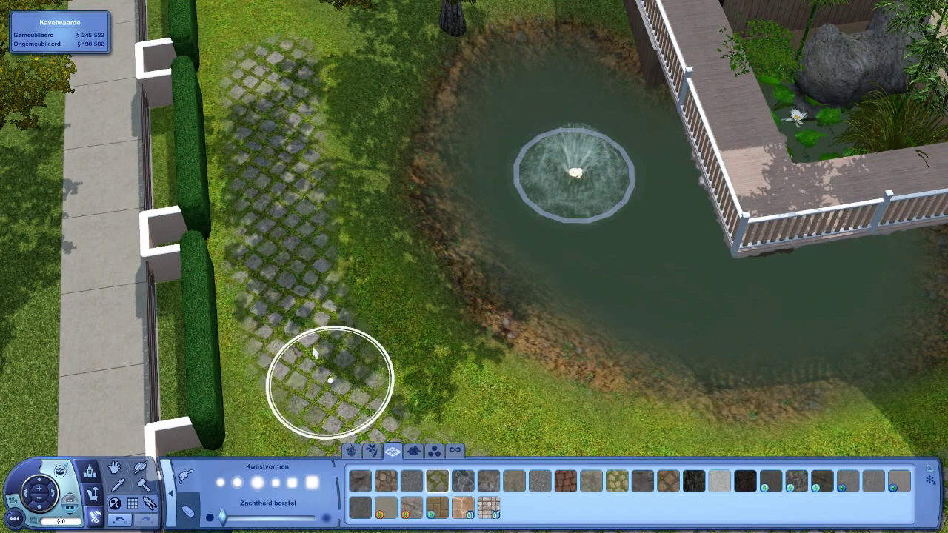
{"action": "scroll", "coordinate": [314, 354], "scroll_direction": "down", "scroll_amount": 5}
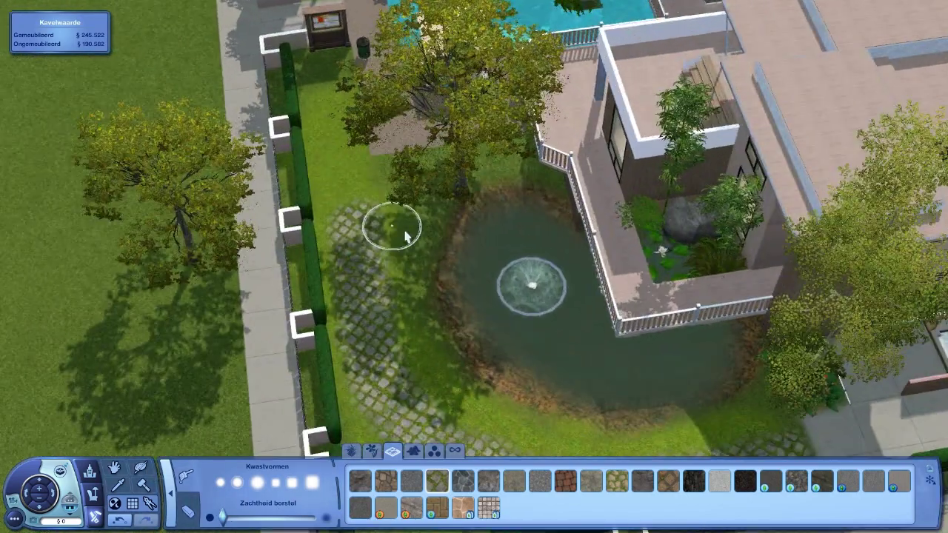
{"action": "scroll", "coordinate": [400, 216], "scroll_direction": "up", "scroll_amount": 3}
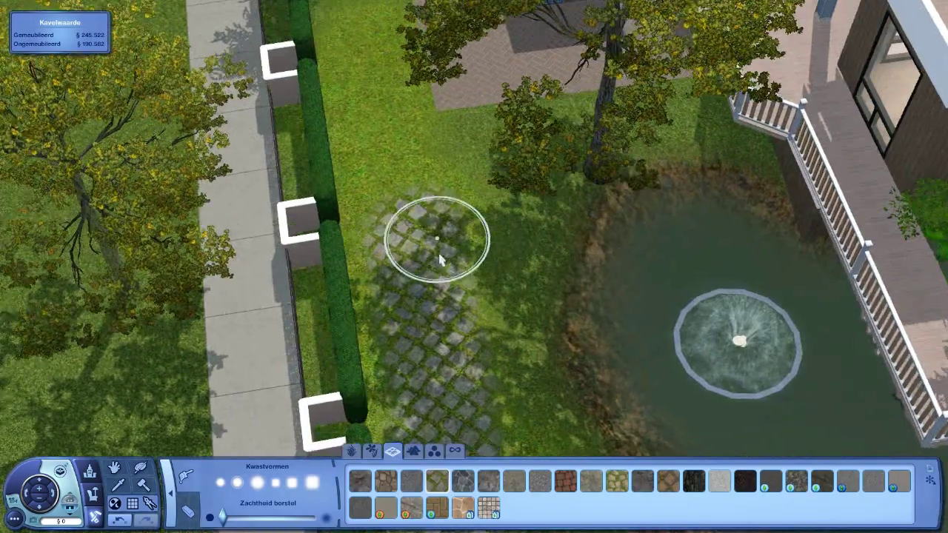
{"action": "scroll", "coordinate": [415, 244], "scroll_direction": "up", "scroll_amount": 3}
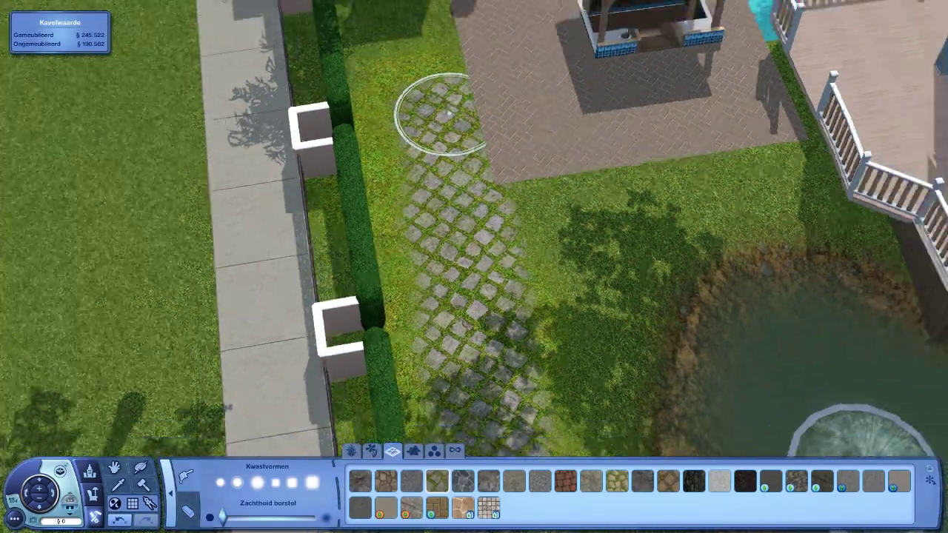
{"action": "scroll", "coordinate": [441, 87], "scroll_direction": "down", "scroll_amount": 2}
{"action": "scroll", "coordinate": [442, 88], "scroll_direction": "down", "scroll_amount": 2}
{"action": "scroll", "coordinate": [441, 87], "scroll_direction": "down", "scroll_amount": 2}
{"action": "scroll", "coordinate": [411, 222], "scroll_direction": "up", "scroll_amount": 3}
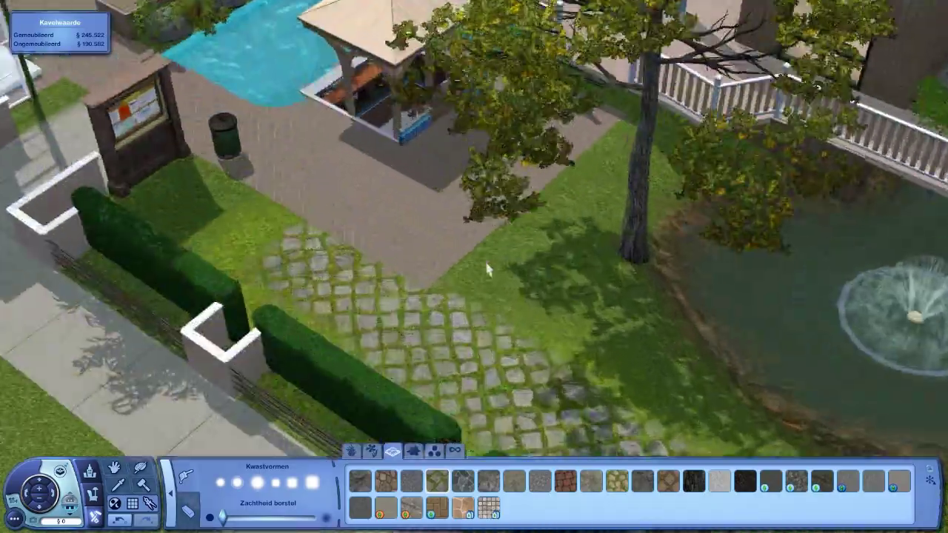
{"action": "scroll", "coordinate": [444, 297], "scroll_direction": "up", "scroll_amount": 2}
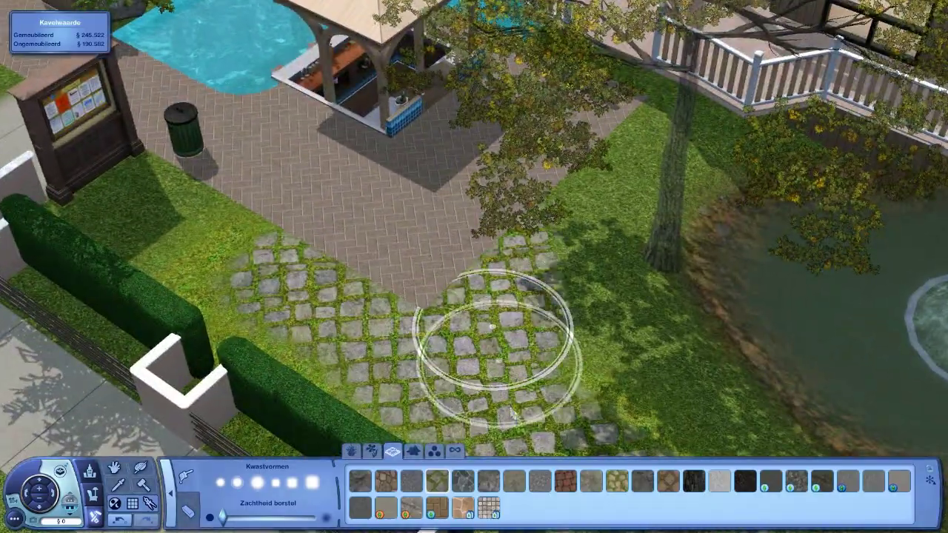
{"action": "scroll", "coordinate": [542, 268], "scroll_direction": "down", "scroll_amount": 3}
{"action": "scroll", "coordinate": [542, 268], "scroll_direction": "down", "scroll_amount": 2}
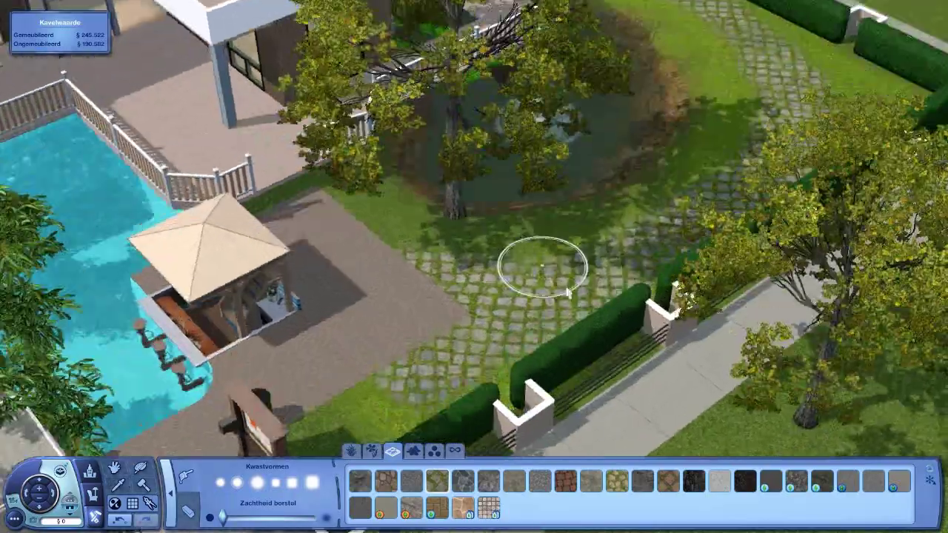
{"action": "left_click_drag", "start_coordinate": [505, 275], "coordinate": [474, 222]}
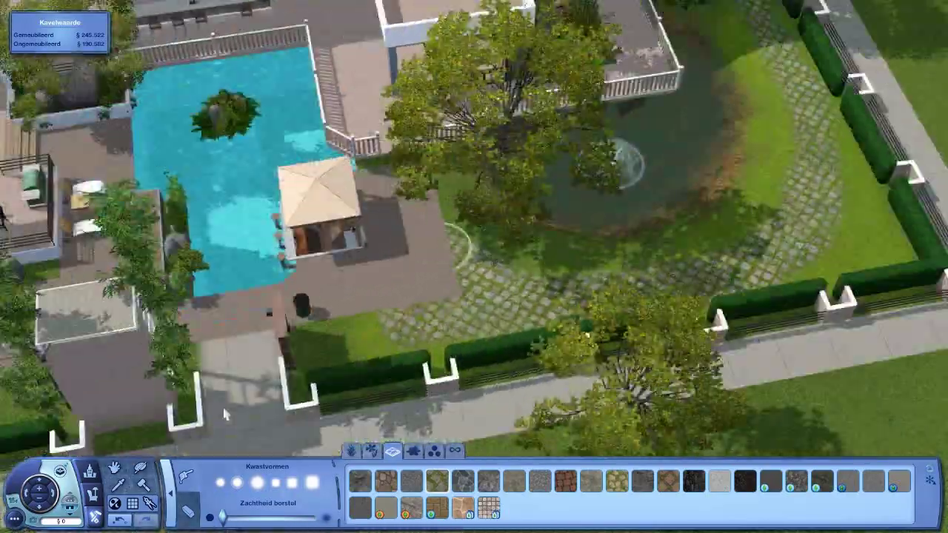
{"action": "left_click_drag", "start_coordinate": [474, 266], "coordinate": [370, 222]}
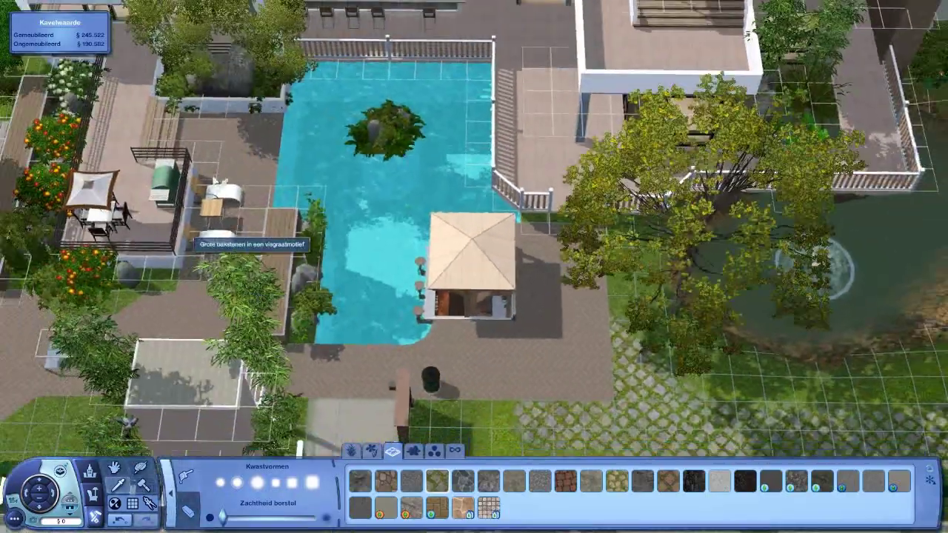
{"action": "left_click_drag", "start_coordinate": [474, 266], "coordinate": [452, 282]}
- Place wooden steps descending from the deck toward the patio near the gazebo
{"action": "left_click", "coordinate": [189, 493]}
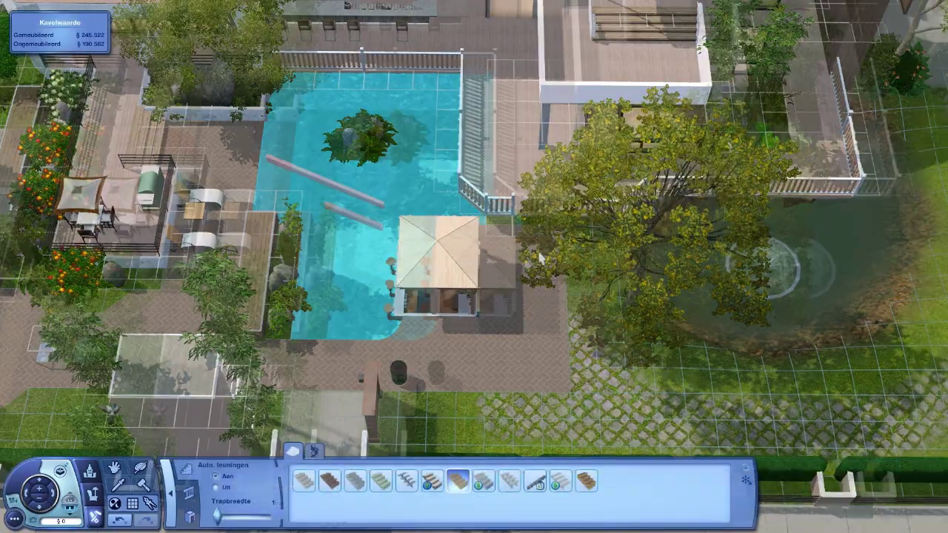
{"action": "scroll", "coordinate": [474, 222], "scroll_direction": "up", "scroll_amount": 5}
{"action": "left_click", "coordinate": [474, 111]}
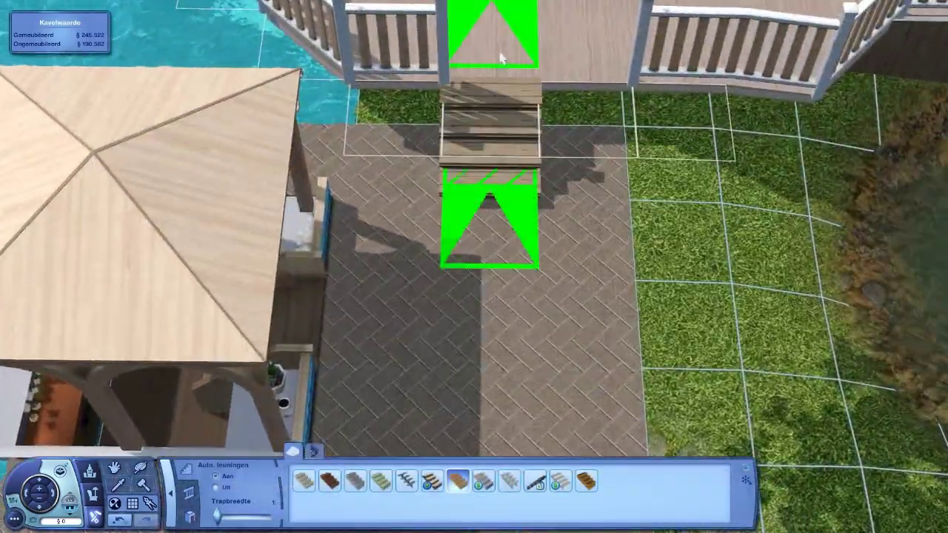
{"action": "scroll", "coordinate": [574, 196], "scroll_direction": "down", "scroll_amount": 5}
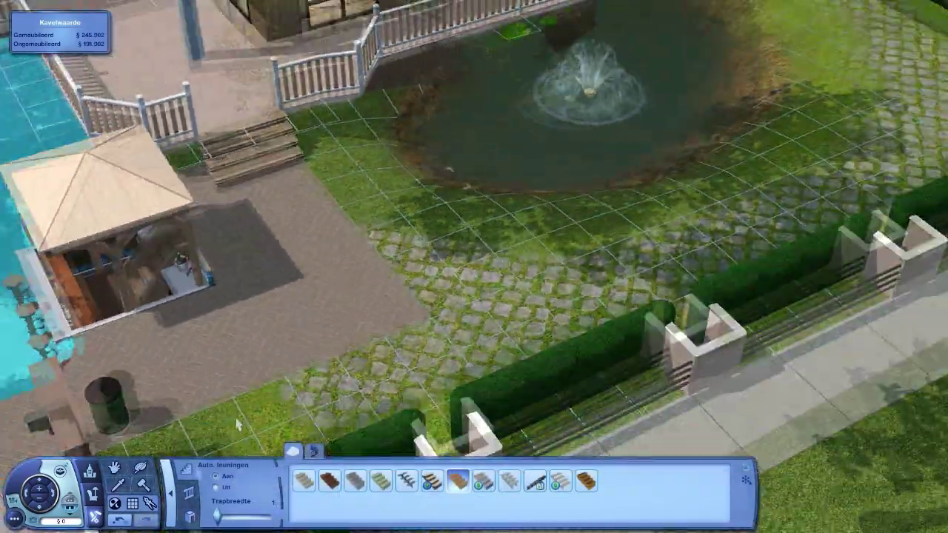
{"action": "left_click_drag", "start_coordinate": [474, 267], "coordinate": [370, 311]}
{"action": "left_click", "coordinate": [175, 474]}
{"action": "scroll", "coordinate": [474, 266], "scroll_direction": "up", "scroll_amount": 4}
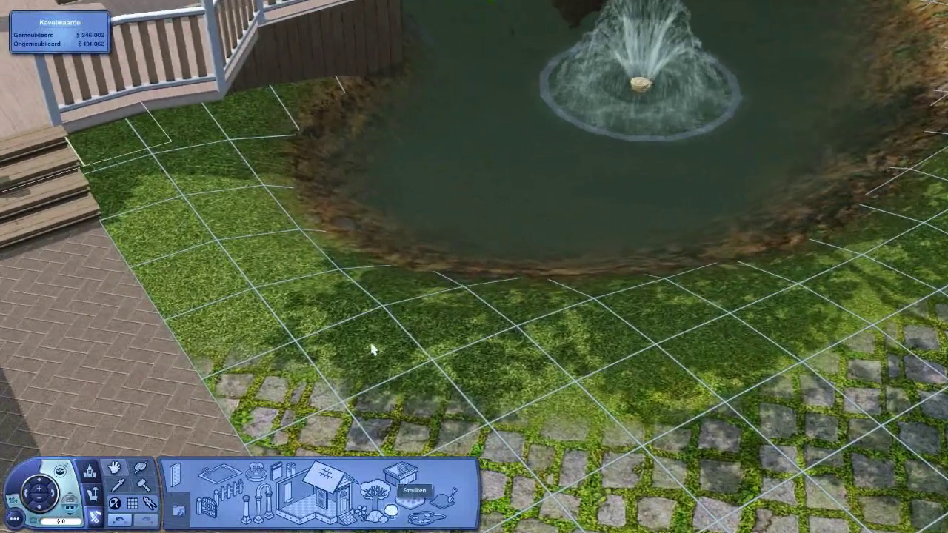
{"action": "left_click", "coordinate": [374, 489]}
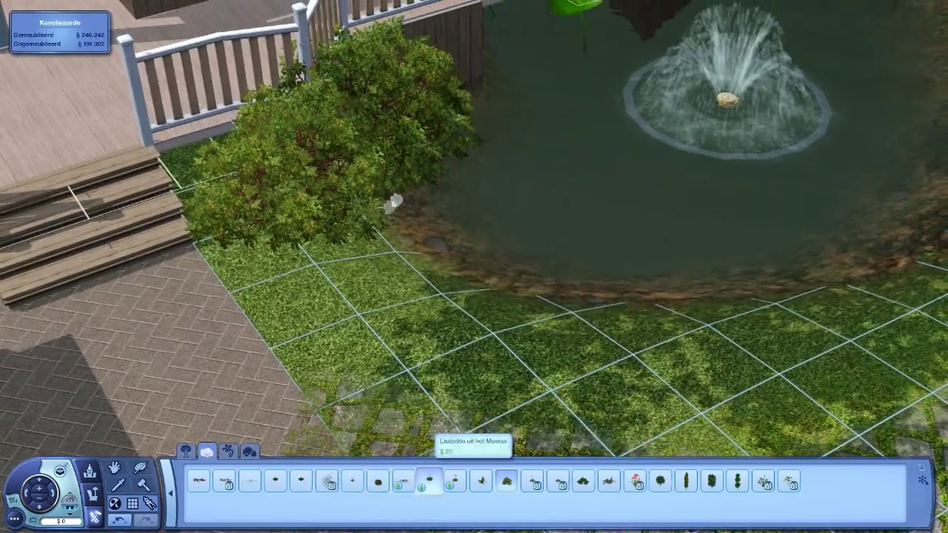
- Plant Lisdodde uit het Moeras reeds and pampas grass clumps around the pond's banks
{"action": "left_click", "coordinate": [429, 483]}
{"action": "scroll", "coordinate": [523, 222], "scroll_direction": "down", "scroll_amount": 4}
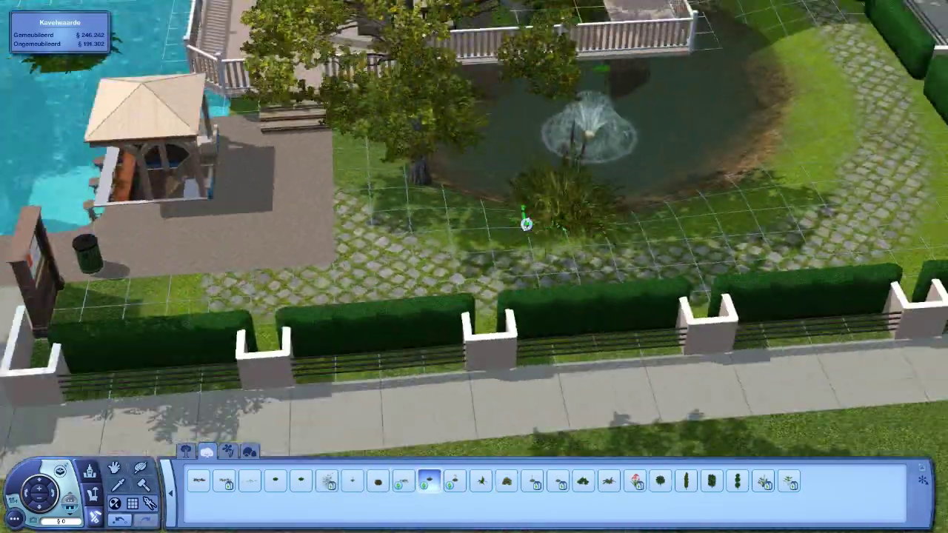
{"action": "key", "text": "period"}
{"action": "scroll", "coordinate": [508, 416], "scroll_direction": "up", "scroll_amount": 5}
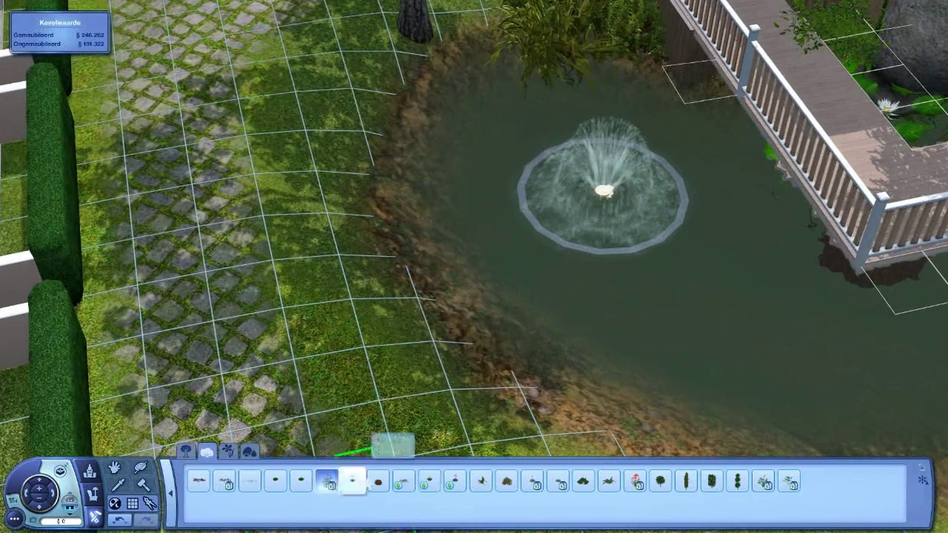
{"action": "left_click", "coordinate": [352, 483]}
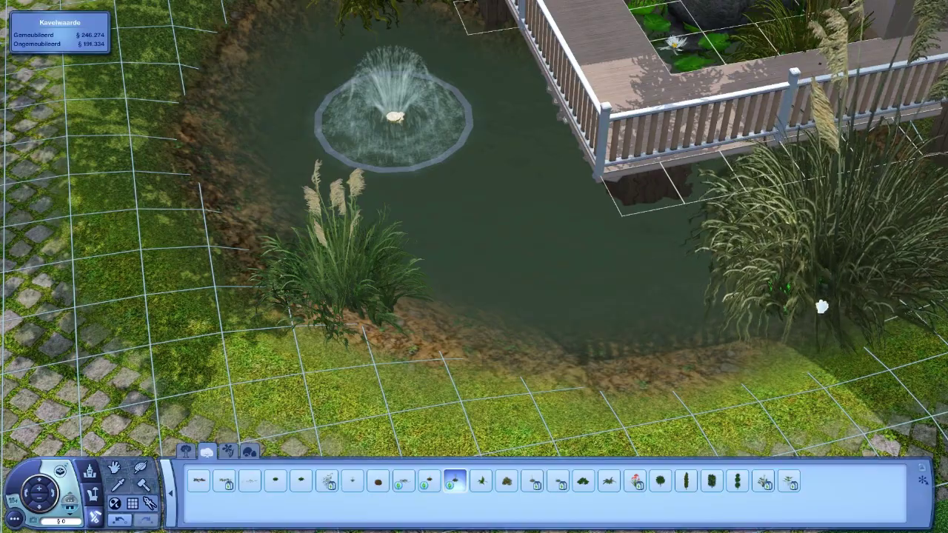
{"action": "scroll", "coordinate": [810, 274], "scroll_direction": "down", "scroll_amount": 5}
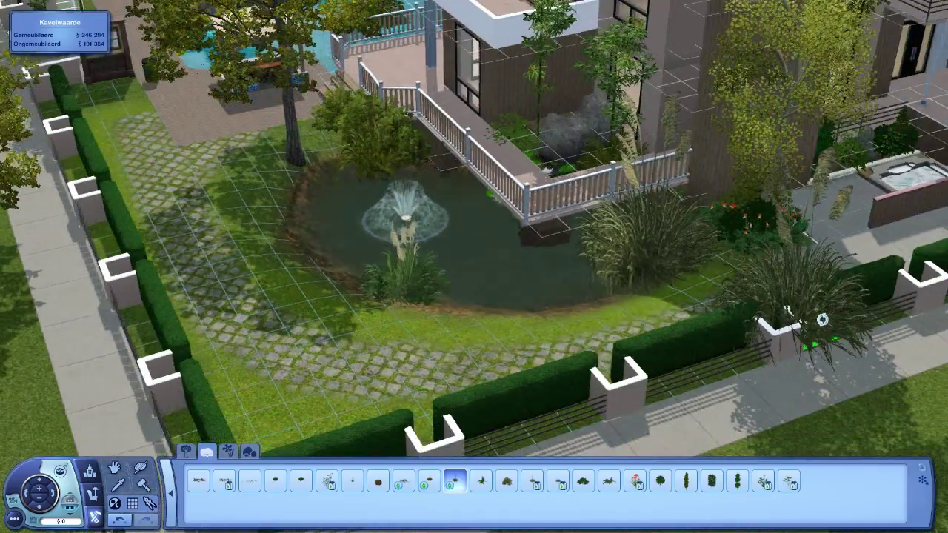
{"action": "left_click_drag", "start_coordinate": [822, 320], "coordinate": [822, 320]}
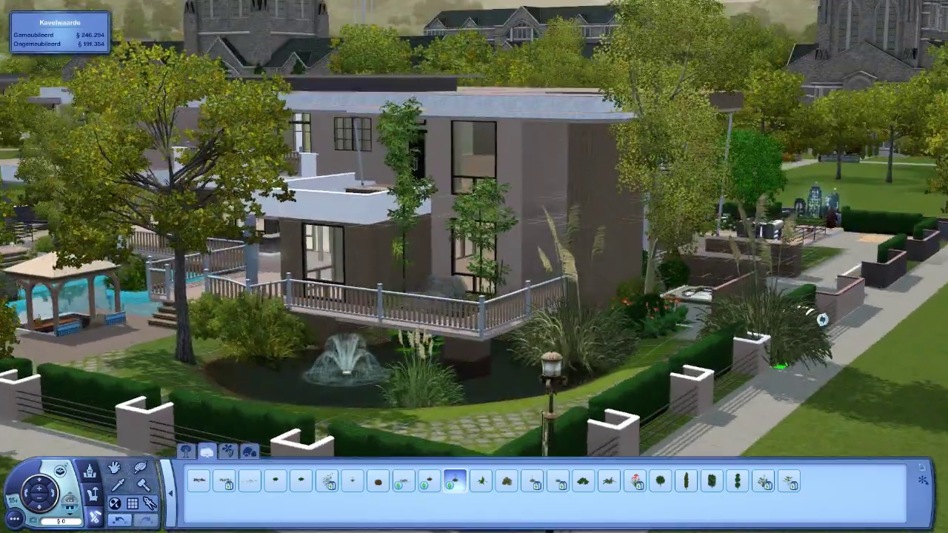
{"action": "scroll", "coordinate": [822, 320], "scroll_direction": "up", "scroll_amount": 4}
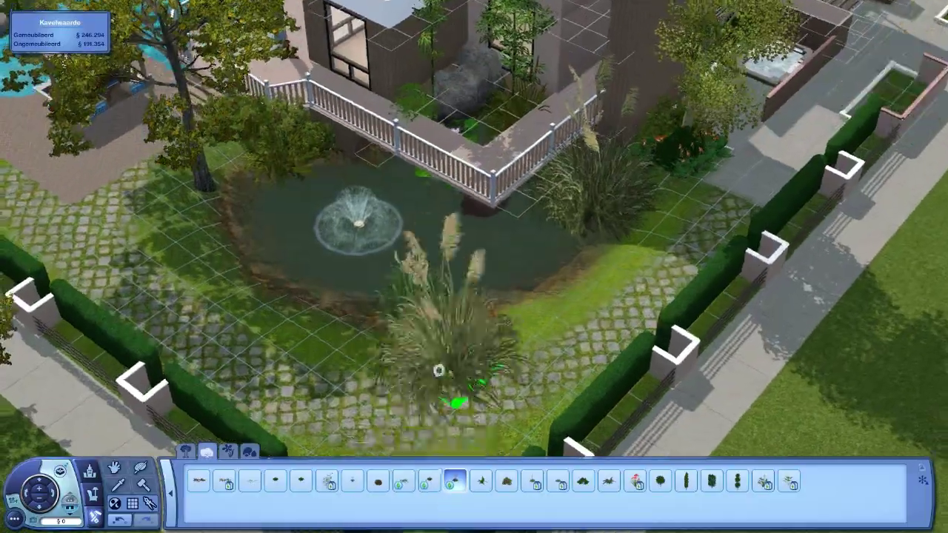
{"action": "left_click_drag", "start_coordinate": [455, 370], "coordinate": [455, 371]}
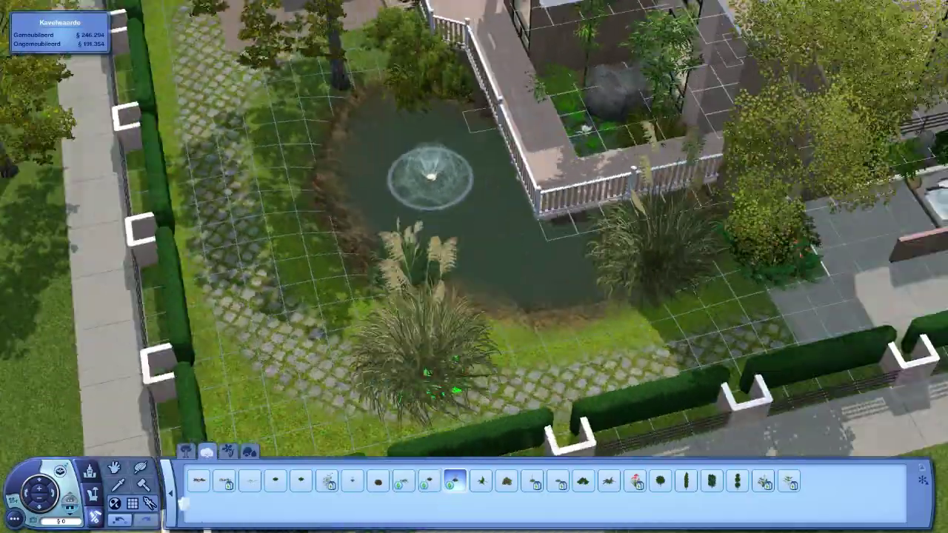
{"action": "scroll", "coordinate": [454, 370], "scroll_direction": "up", "scroll_amount": 3}
{"action": "key", "text": "Escape"}
{"action": "left_click_drag", "start_coordinate": [474, 296], "coordinate": [474, 296]}
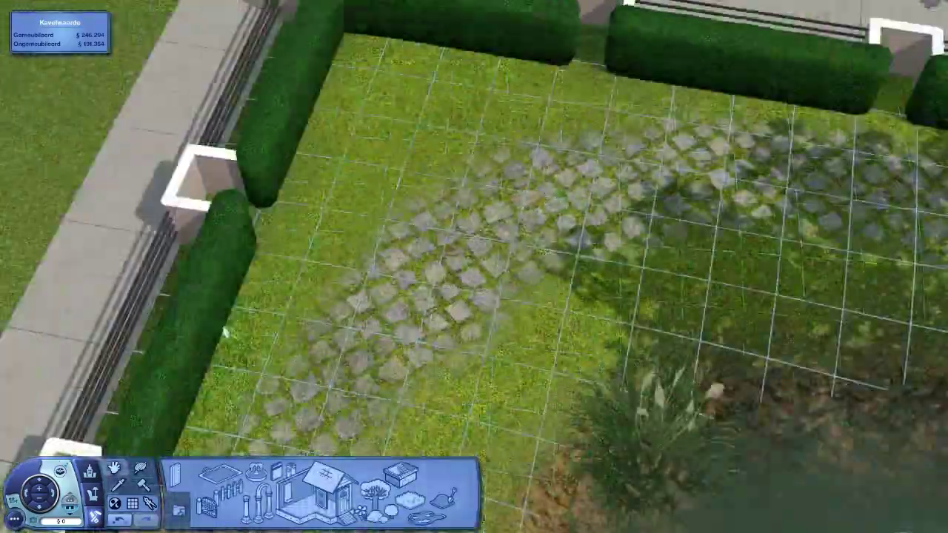
{"action": "scroll", "coordinate": [474, 296], "scroll_direction": "up", "scroll_amount": 3}
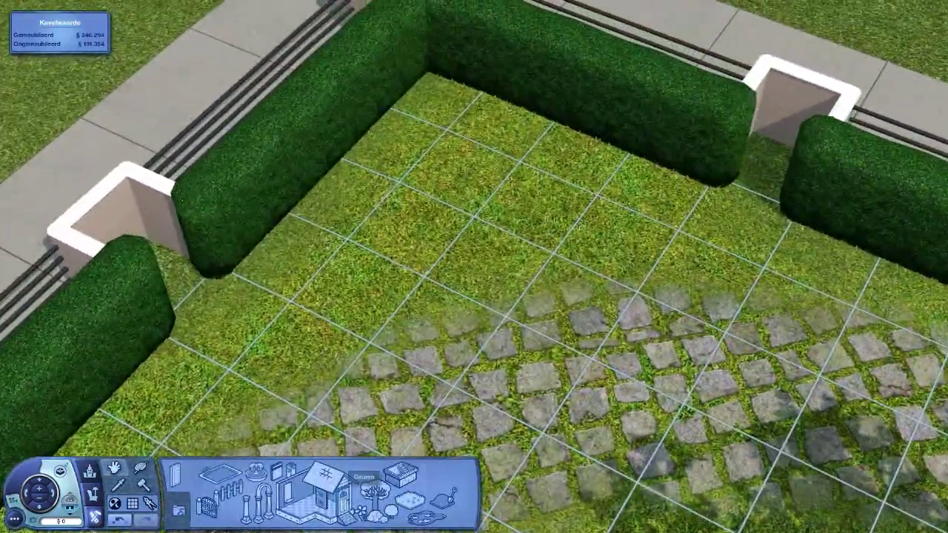
- Pave the hedged corner lawn with square cobbles after trying a pebble texture, then enter Buy mode
{"action": "left_click_drag", "start_coordinate": [474, 297], "coordinate": [474, 296]}
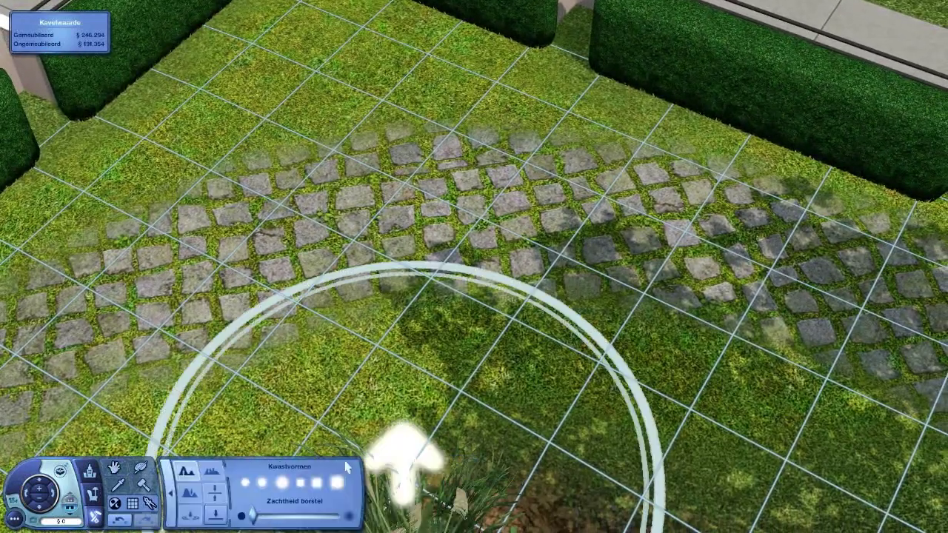
{"action": "left_click_drag", "start_coordinate": [473, 371], "coordinate": [474, 296]}
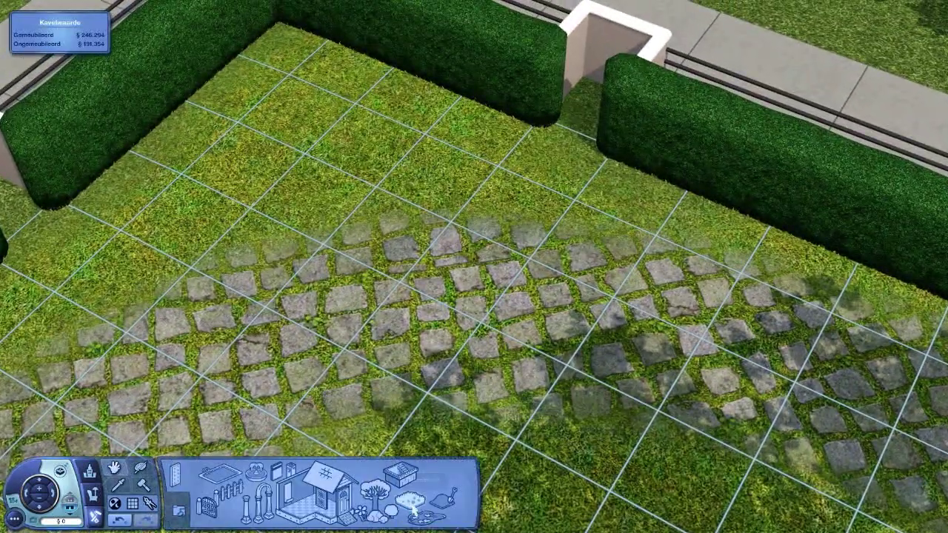
{"action": "left_click", "coordinate": [403, 480]}
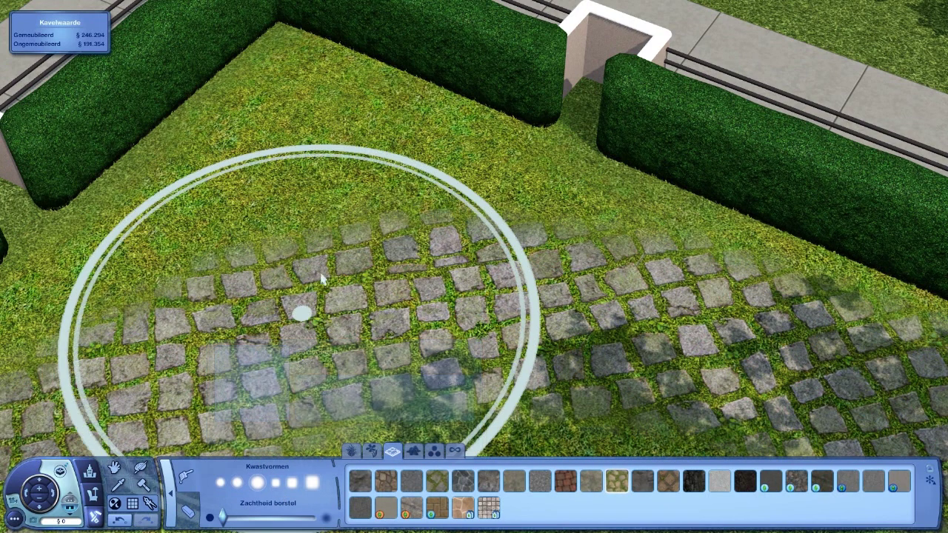
{"action": "left_click", "coordinate": [326, 237]}
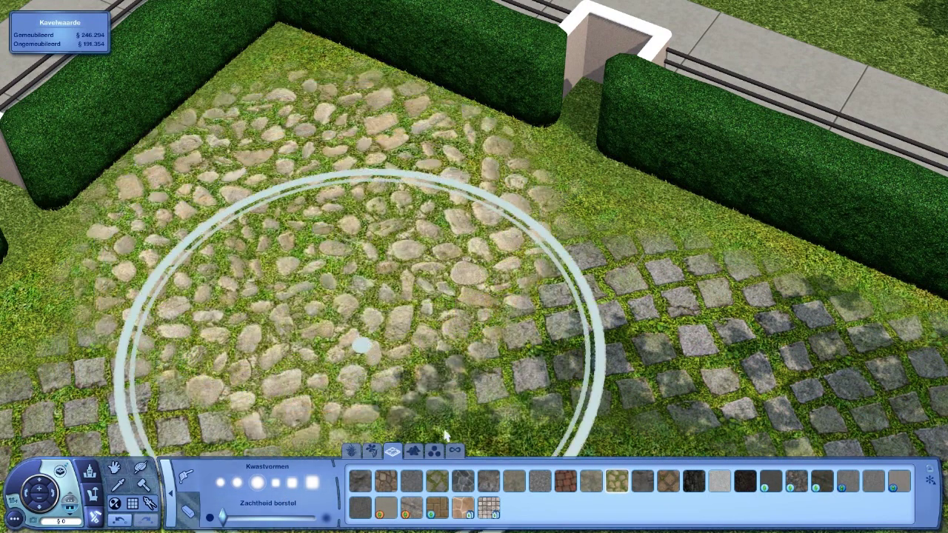
{"action": "left_click", "coordinate": [437, 483]}
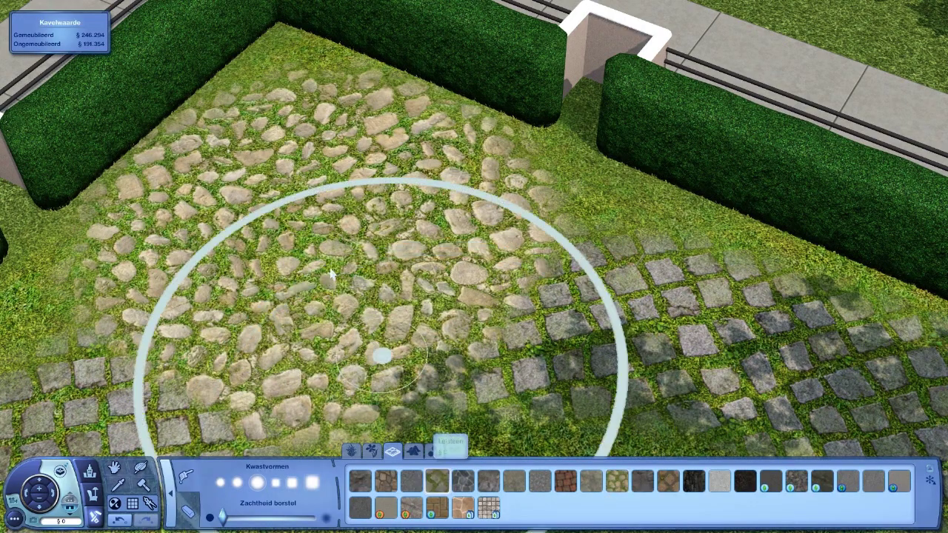
{"action": "left_click", "coordinate": [326, 255]}
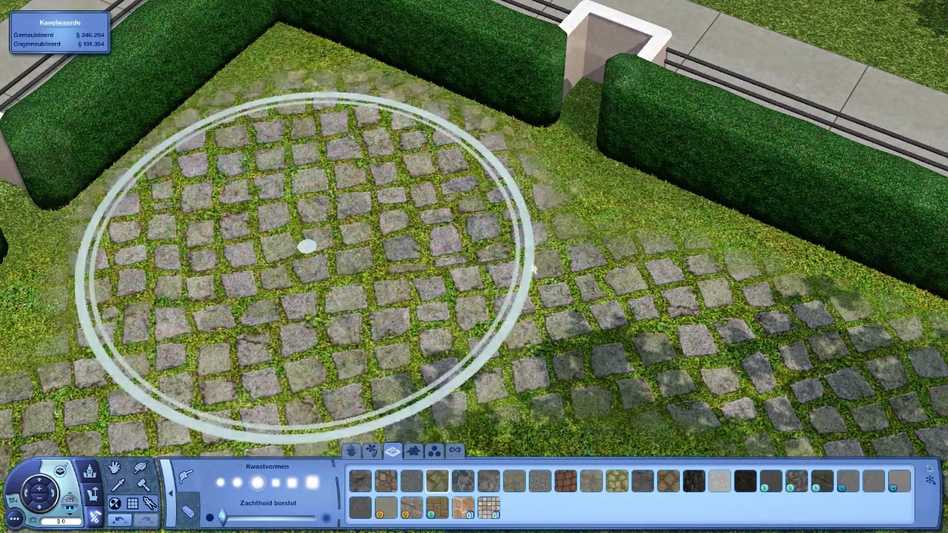
{"action": "scroll", "coordinate": [326, 256], "scroll_direction": "down", "scroll_amount": 4}
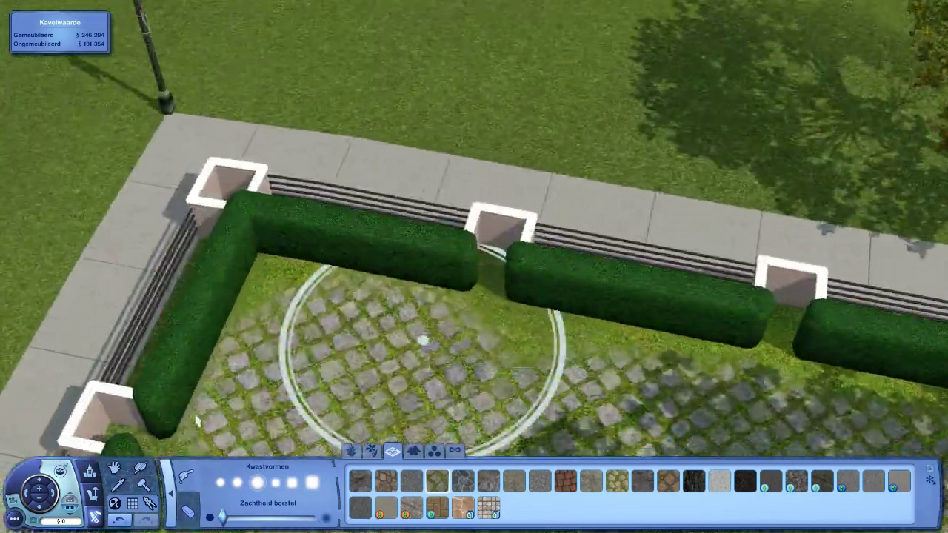
{"action": "scroll", "coordinate": [424, 340], "scroll_direction": "up", "scroll_amount": 4}
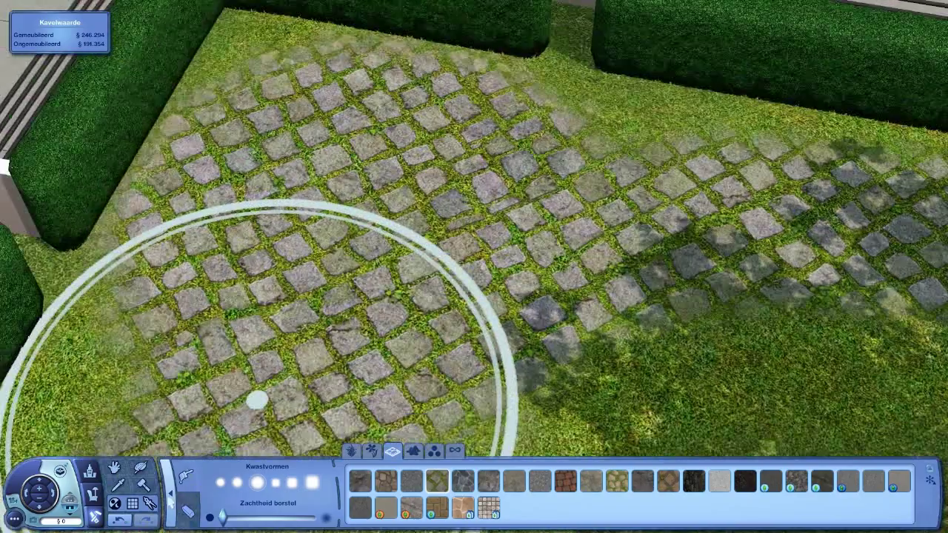
{"action": "key", "text": "F2"}
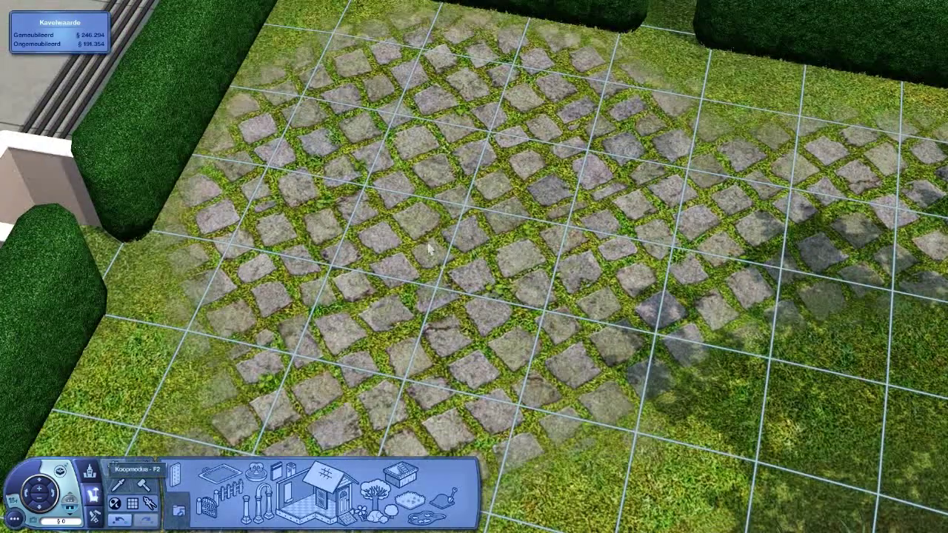
{"action": "key", "text": "F3"}
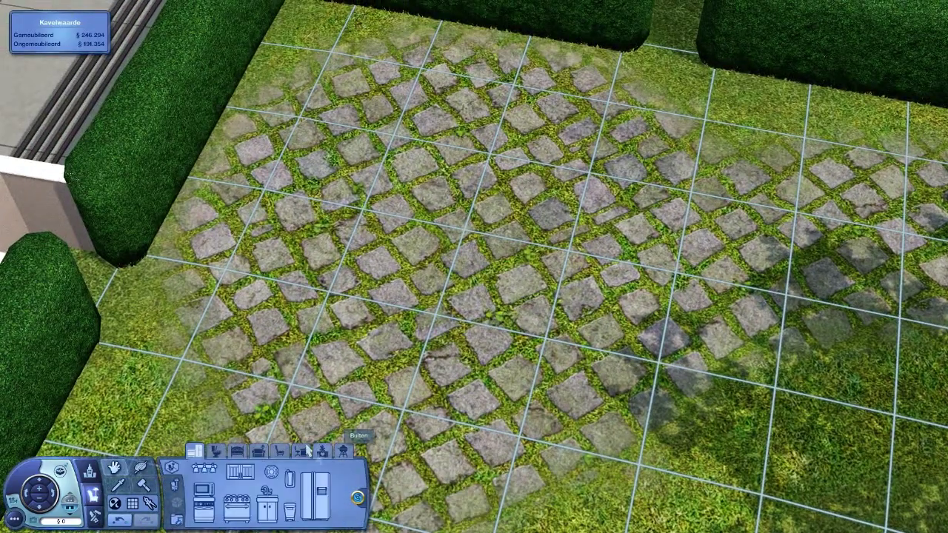
- After trying the striped swing, place the Eilandluifel pergola with brown patterned canopy in the corner
{"action": "left_click", "coordinate": [343, 452]}
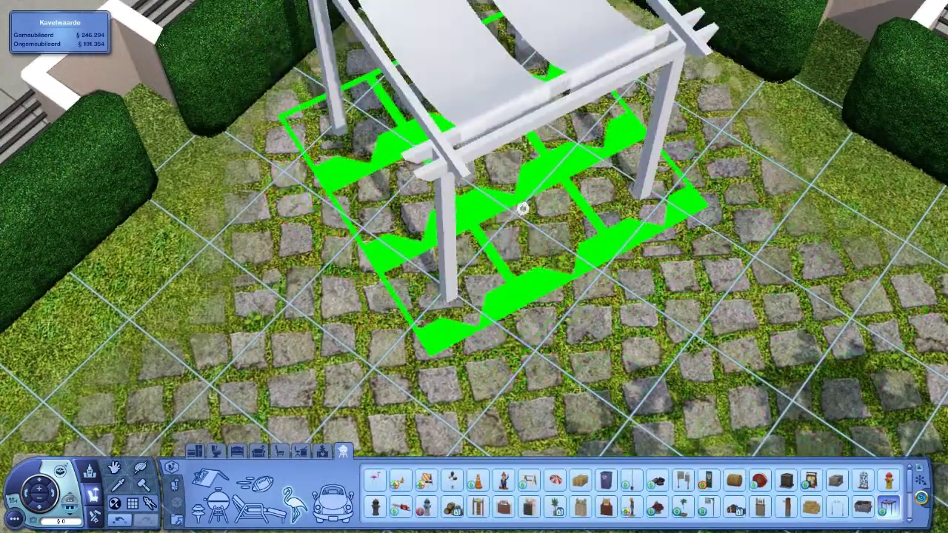
{"action": "left_click", "coordinate": [516, 126]}
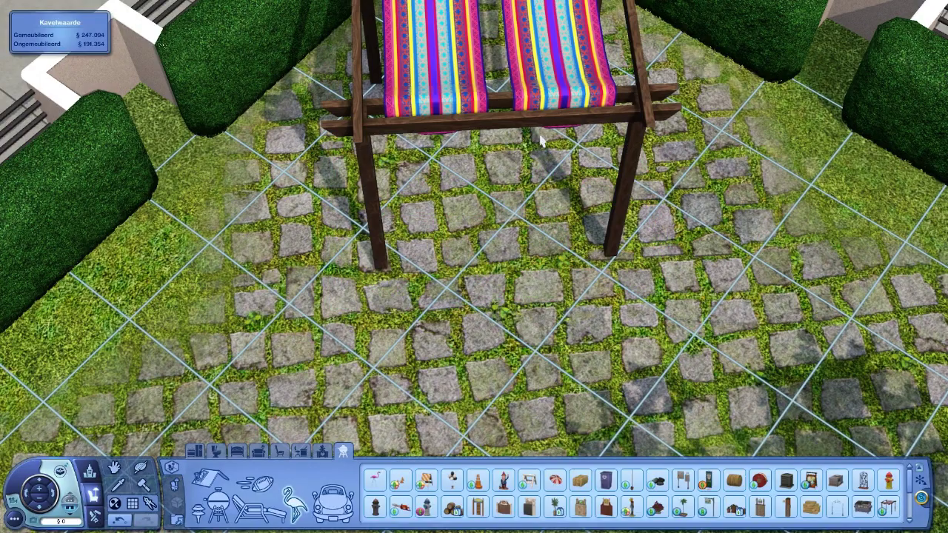
{"action": "left_click", "coordinate": [538, 113]}
{"action": "scroll", "coordinate": [538, 113], "scroll_direction": "down", "scroll_amount": 5}
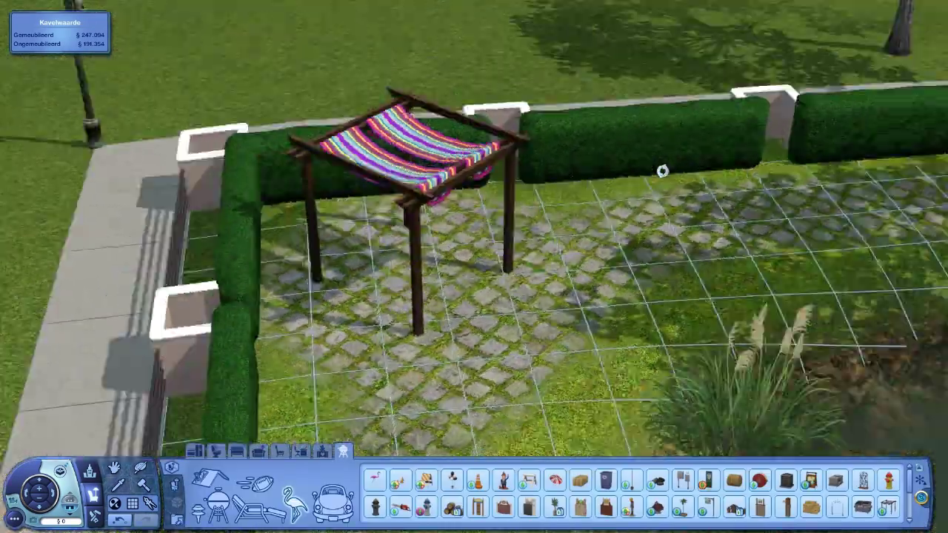
{"action": "scroll", "coordinate": [662, 171], "scroll_direction": "down", "scroll_amount": 4}
{"action": "scroll", "coordinate": [703, 185], "scroll_direction": "down", "scroll_amount": 4}
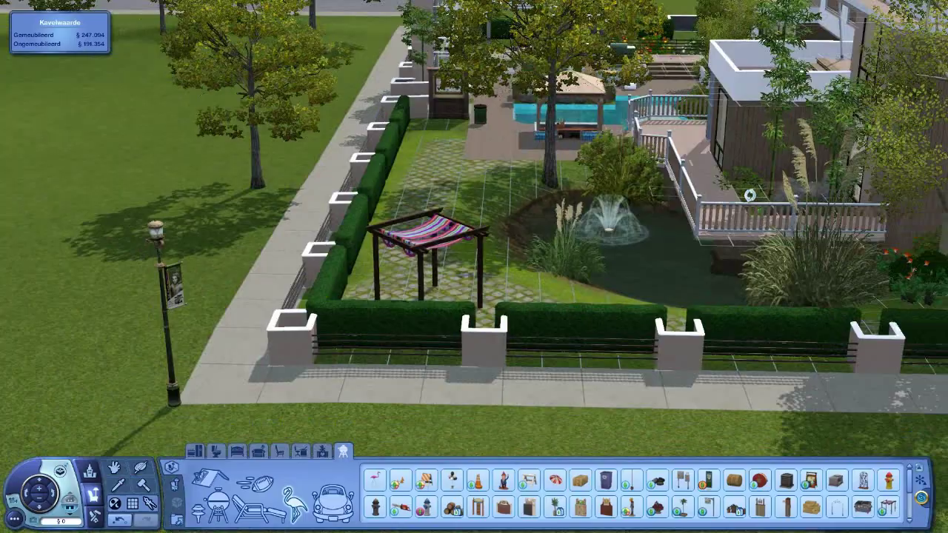
{"action": "left_click_drag", "start_coordinate": [749, 195], "coordinate": [563, 222]}
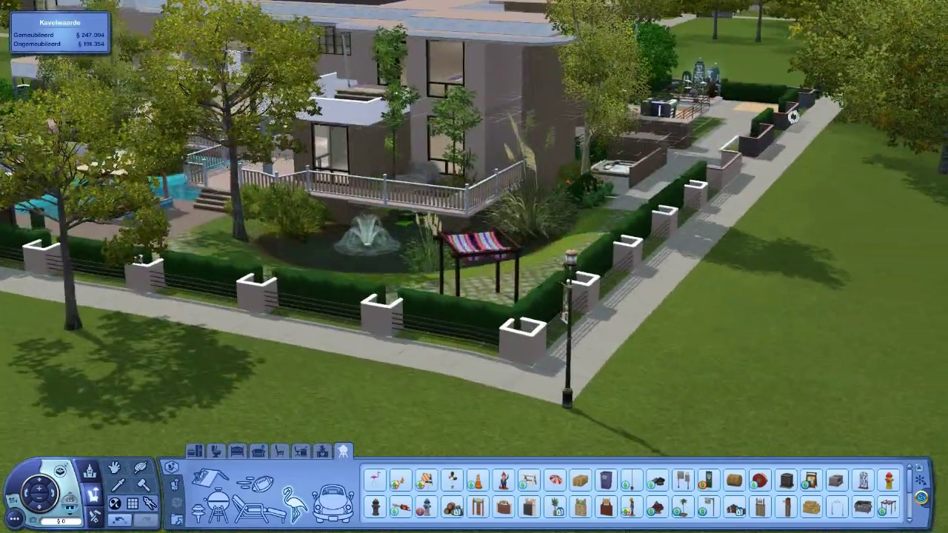
{"action": "scroll", "coordinate": [216, 317], "scroll_direction": "up", "scroll_amount": 4}
{"action": "left_click_drag", "start_coordinate": [217, 317], "coordinate": [666, 259]}
{"action": "scroll", "coordinate": [485, 276], "scroll_direction": "up", "scroll_amount": 3}
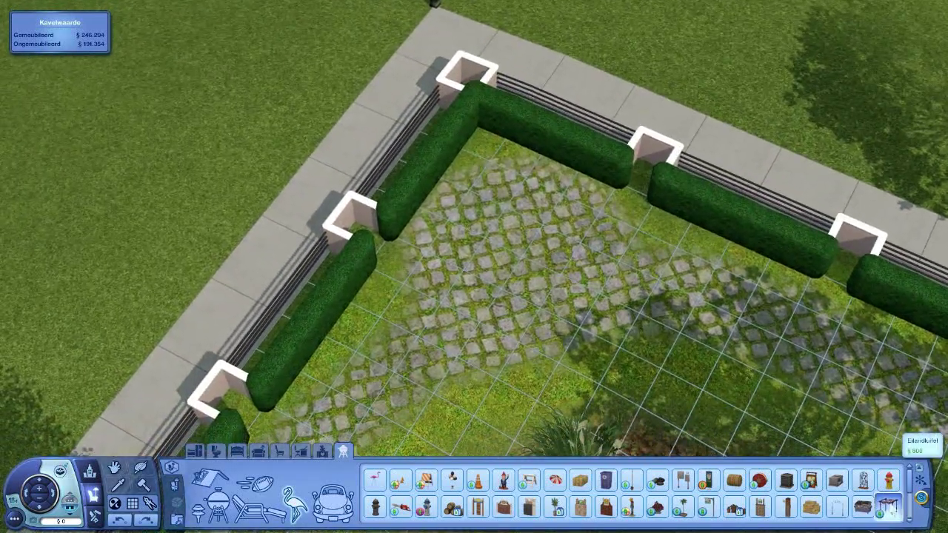
{"action": "left_click", "coordinate": [892, 510]}
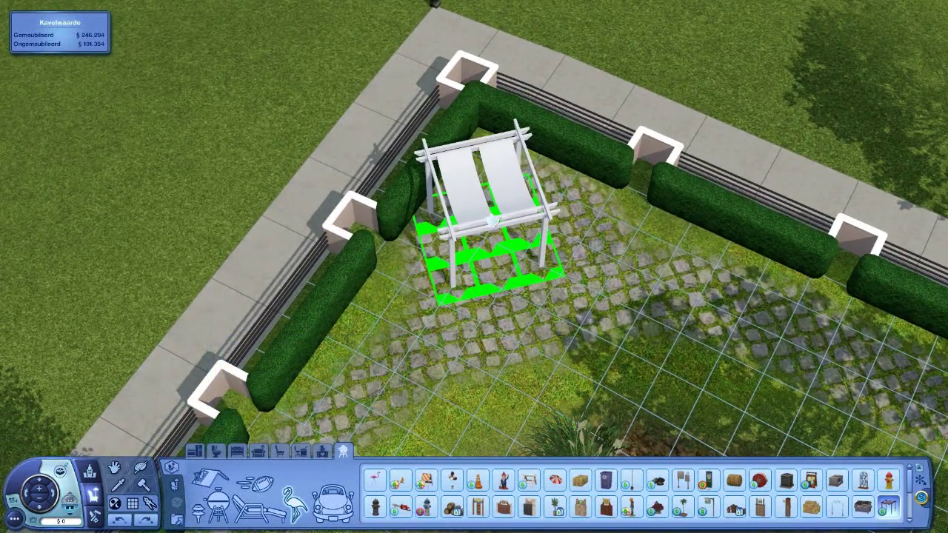
{"action": "left_click", "coordinate": [554, 244]}
{"action": "scroll", "coordinate": [474, 267], "scroll_direction": "up", "scroll_amount": 3}
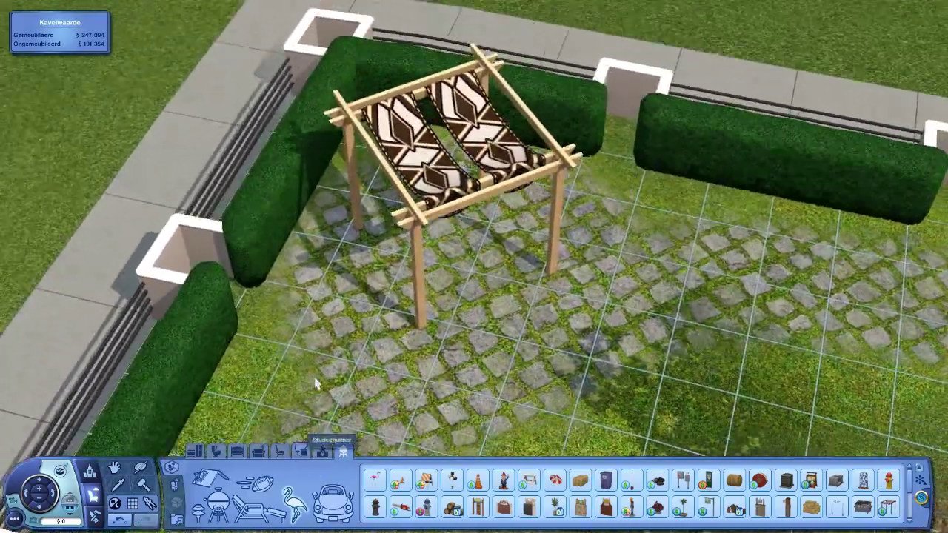
{"action": "left_click", "coordinate": [322, 452]}
{"action": "scroll", "coordinate": [474, 266], "scroll_direction": "up", "scroll_amount": 3}
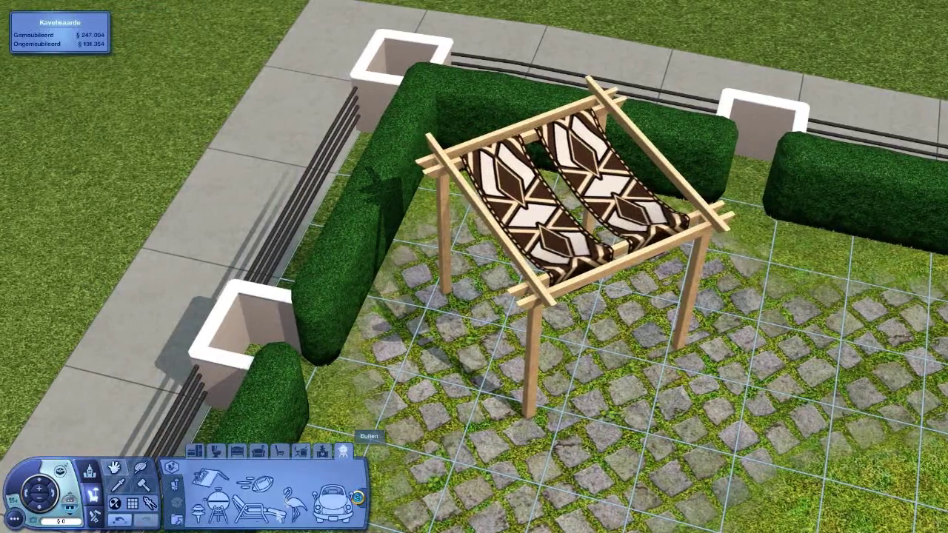
{"action": "left_click", "coordinate": [344, 451]}
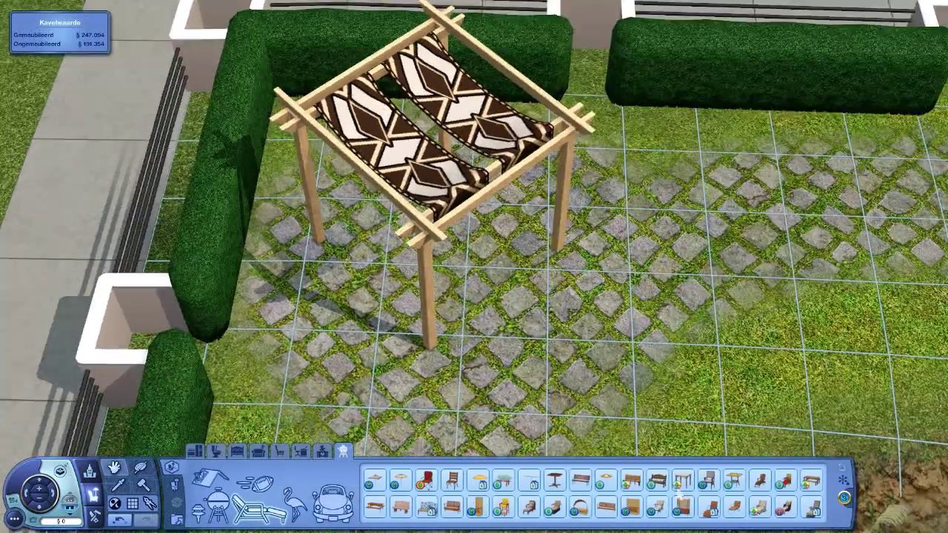
{"action": "scroll", "coordinate": [563, 392], "scroll_direction": "up", "scroll_amount": 3}
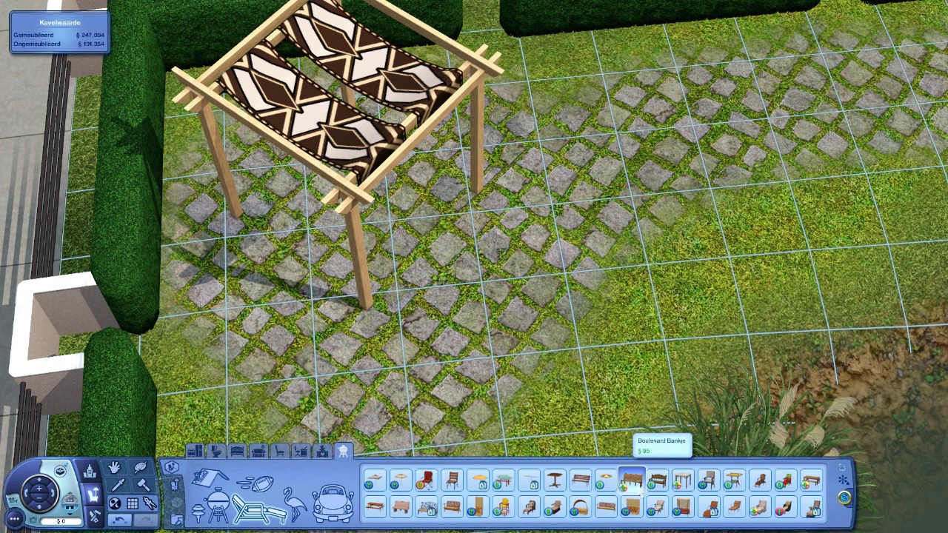
- Select the Boulevard Bankje bench to place under the pergola
{"action": "left_click", "coordinate": [631, 482]}
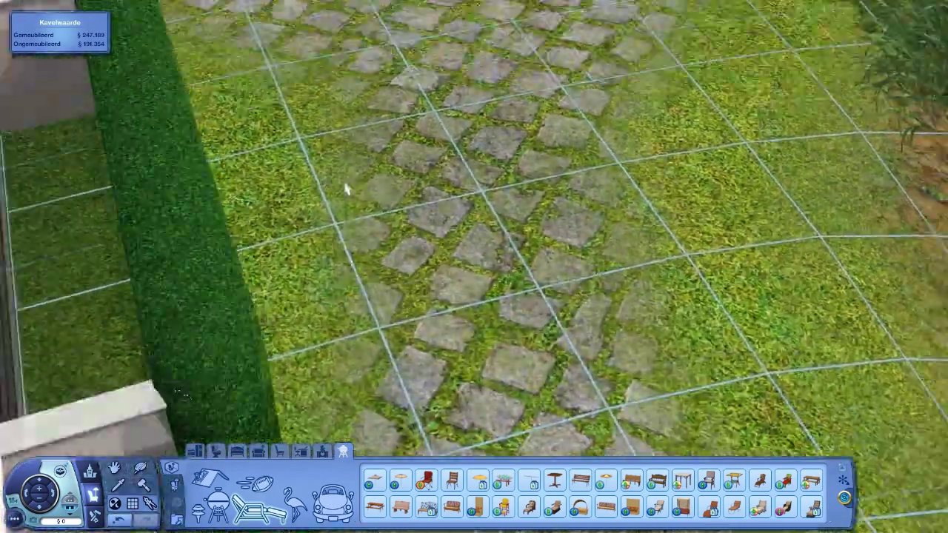
{"action": "scroll", "coordinate": [347, 190], "scroll_direction": "down", "scroll_amount": 5}
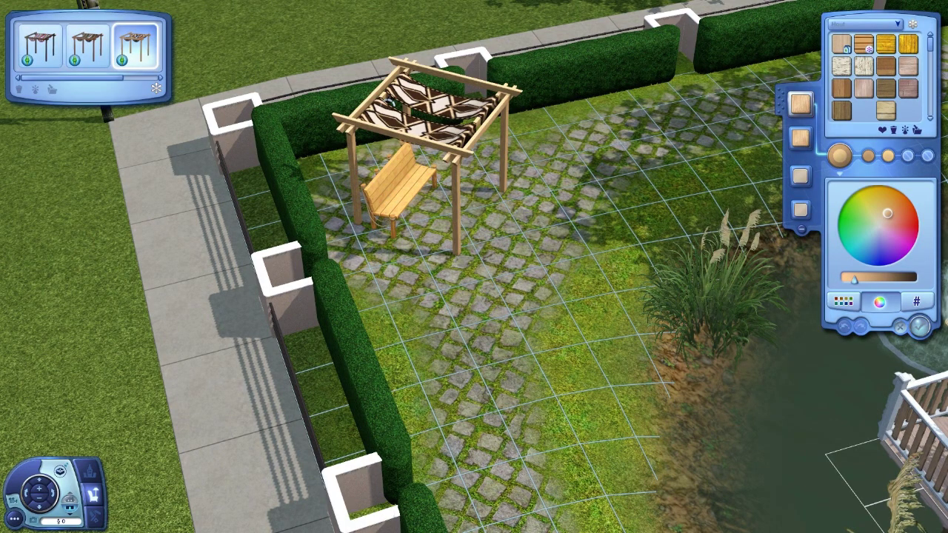
{"action": "scroll", "coordinate": [414, 185], "scroll_direction": "up", "scroll_amount": 6}
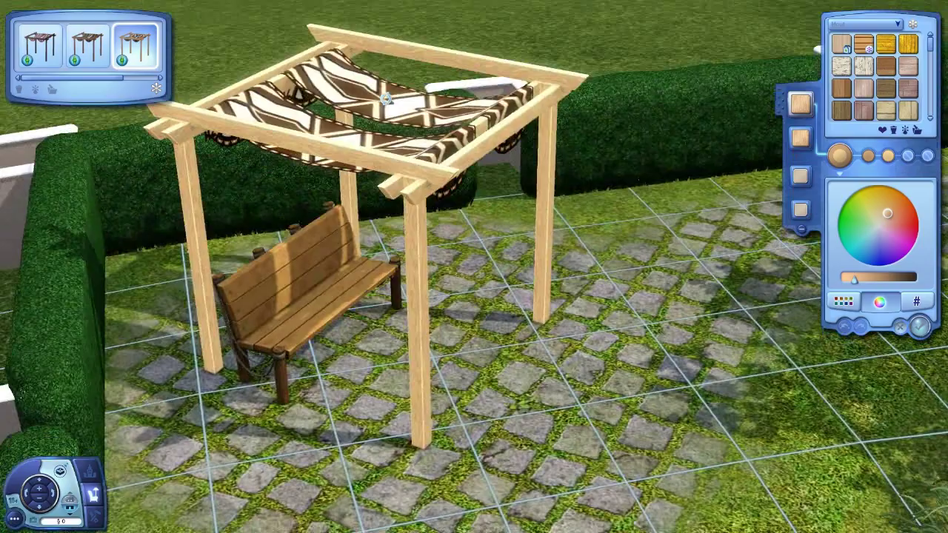
- Apply a pale white finish to the bench in Create-a-Style and close the panel
{"action": "left_click_drag", "start_coordinate": [385, 98], "coordinate": [385, 148]}
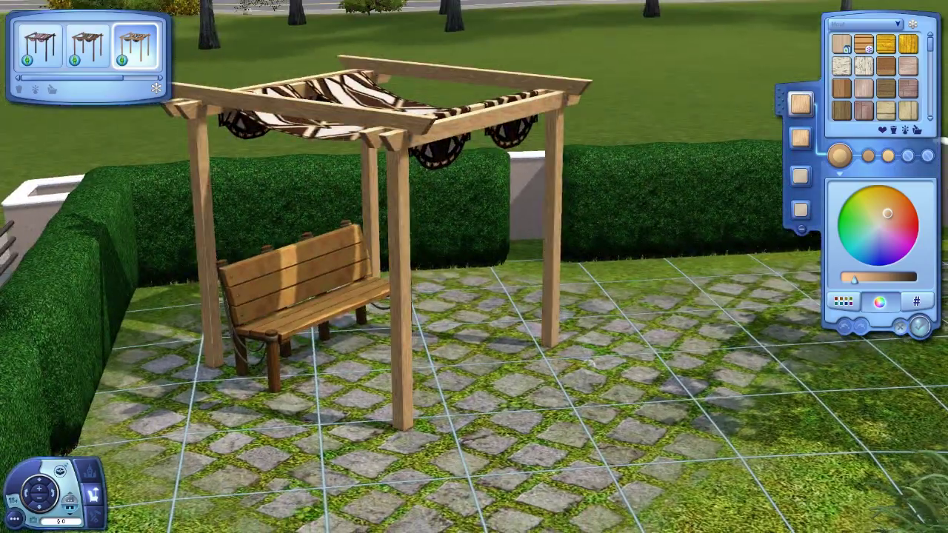
{"action": "scroll", "coordinate": [592, 362], "scroll_direction": "down", "scroll_amount": 4}
{"action": "mouse_move", "coordinate": [607, 356]}
{"action": "left_mouse_down"}
{"action": "mouse_move", "coordinate": [716, 449]}
{"action": "mouse_move", "coordinate": [711, 415]}
{"action": "left_mouse_up"}
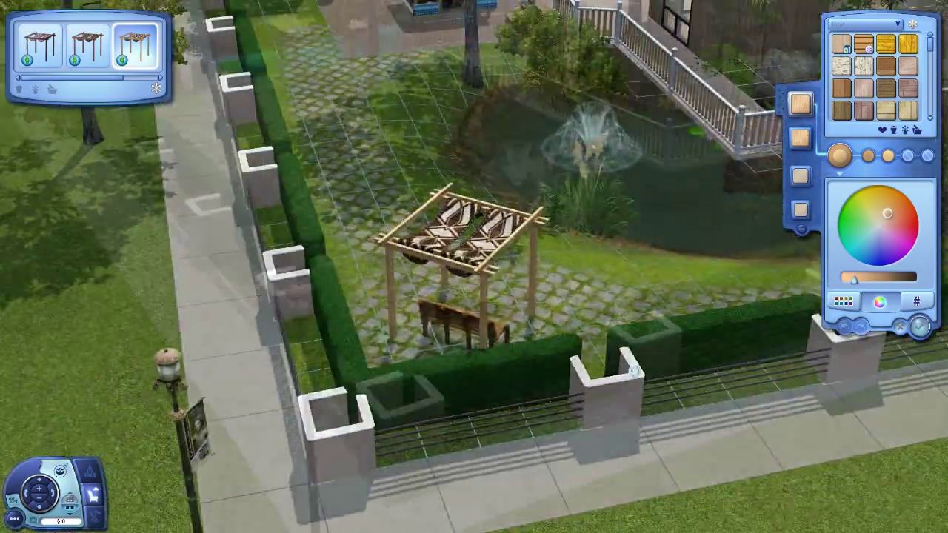
{"action": "scroll", "coordinate": [633, 370], "scroll_direction": "down", "scroll_amount": 5}
{"action": "scroll", "coordinate": [633, 370], "scroll_direction": "up", "scroll_amount": 5}
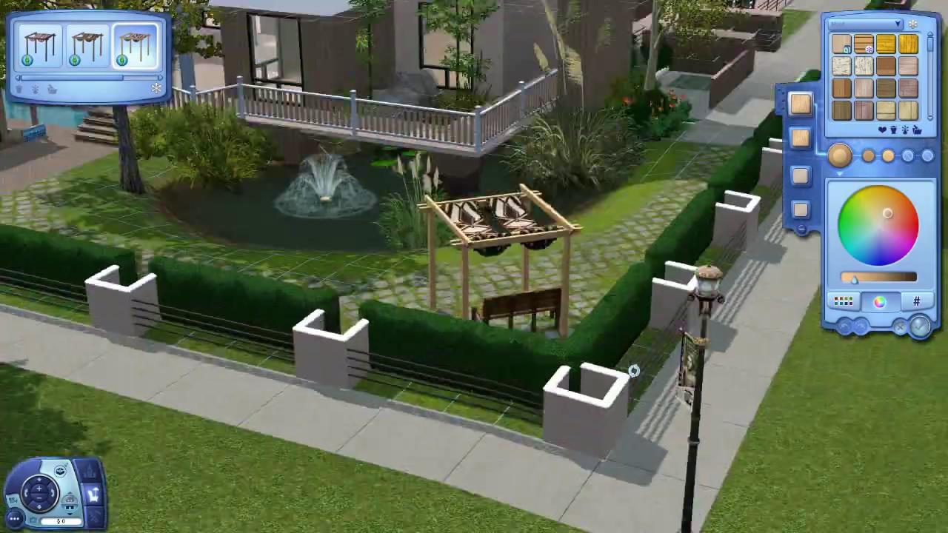
{"action": "scroll", "coordinate": [385, 337], "scroll_direction": "up", "scroll_amount": 4}
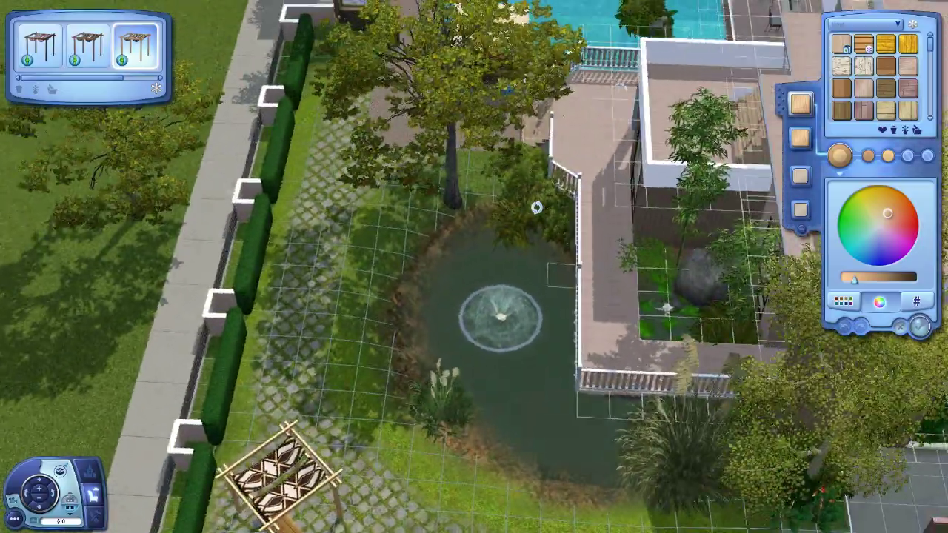
{"action": "left_click_drag", "start_coordinate": [537, 208], "coordinate": [530, 215]}
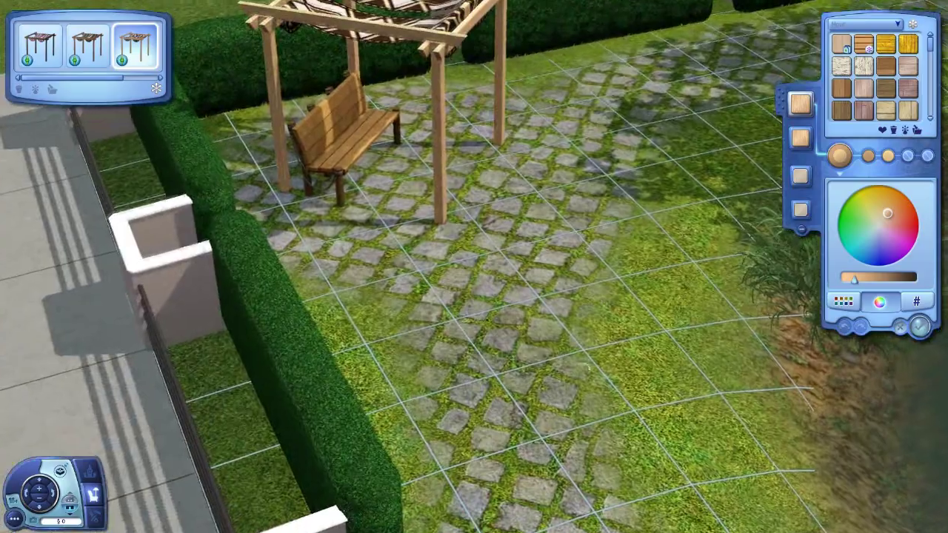
{"action": "scroll", "coordinate": [474, 266], "scroll_direction": "down", "scroll_amount": 1}
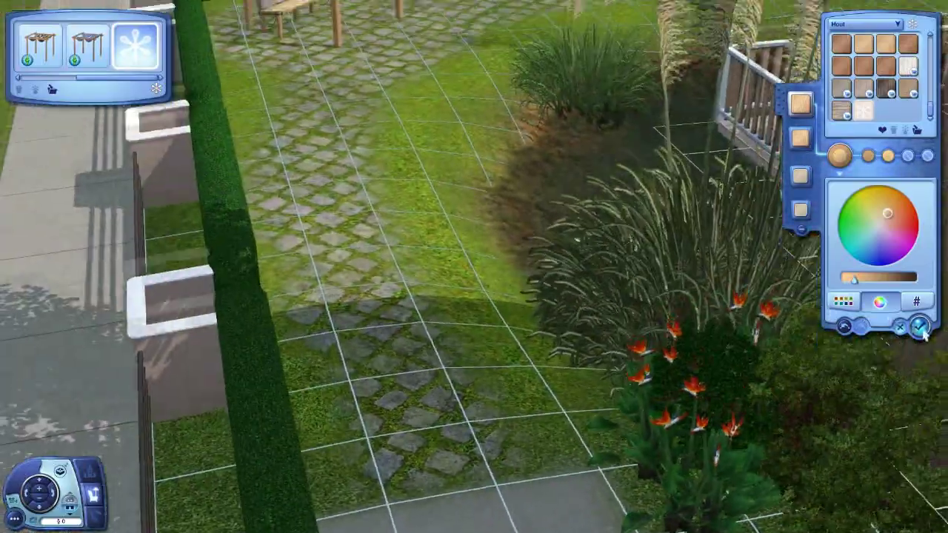
{"action": "left_click", "coordinate": [920, 329]}
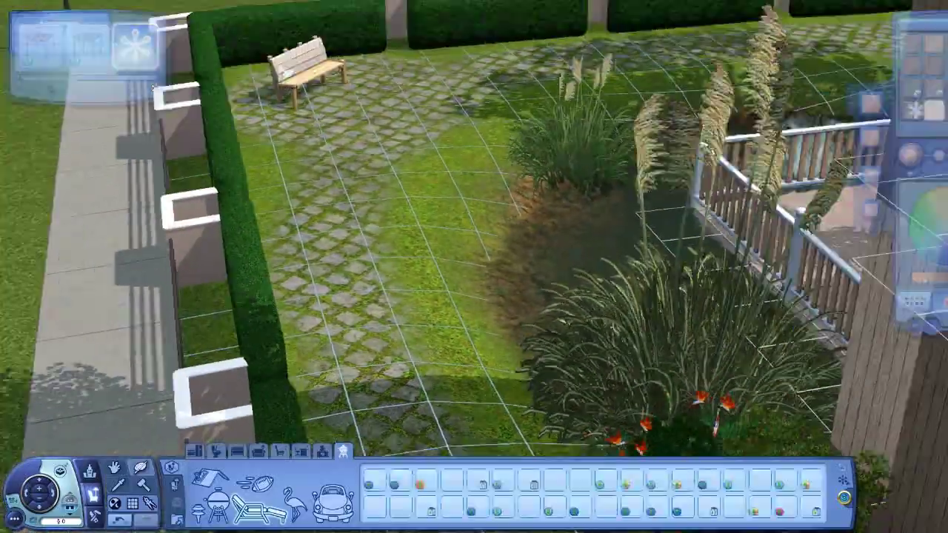
{"action": "scroll", "coordinate": [474, 267], "scroll_direction": "down", "scroll_amount": 3}
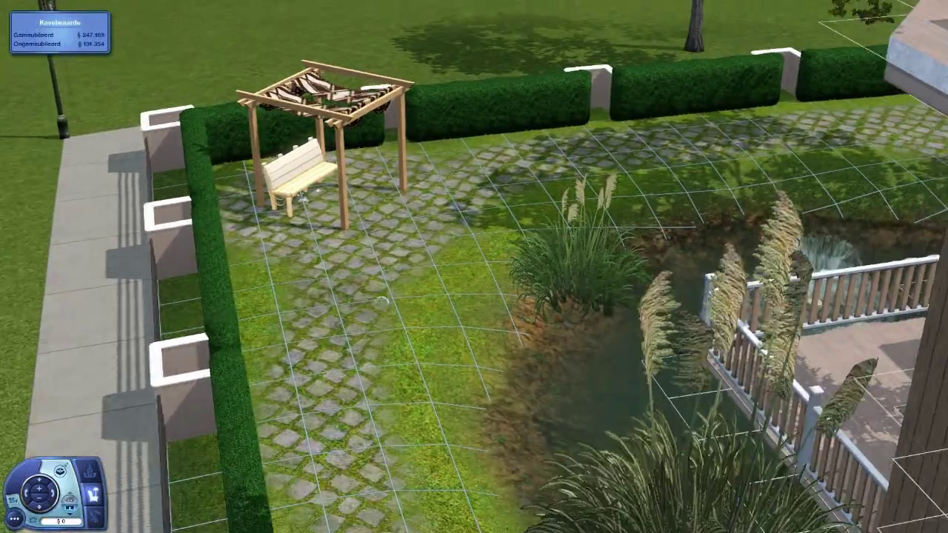
{"action": "scroll", "coordinate": [474, 267], "scroll_direction": "up", "scroll_amount": 5}
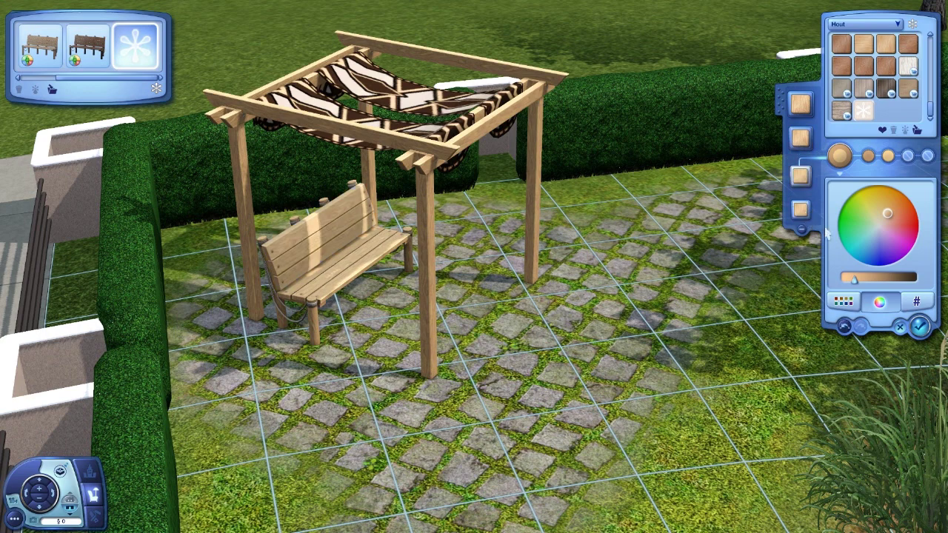
{"action": "key", "text": "Escape"}
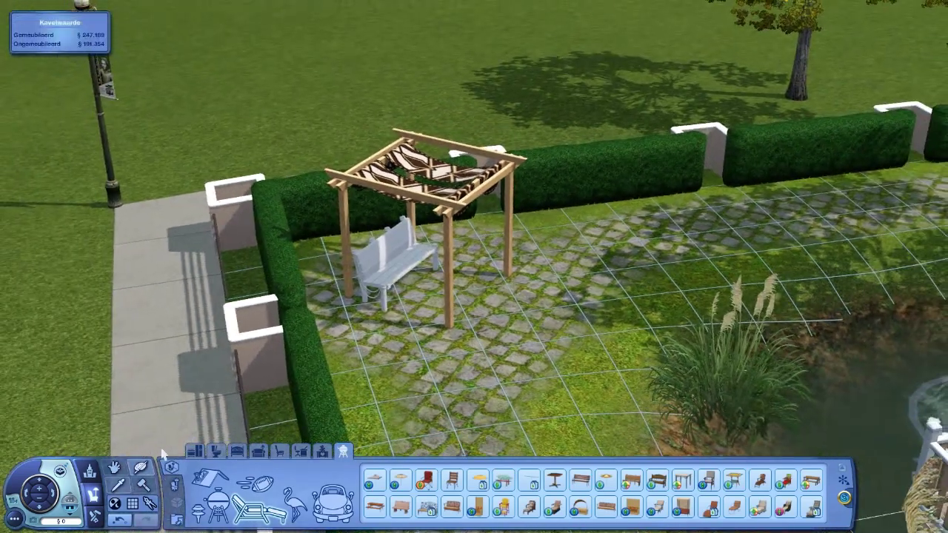
- Place two more wooden park benches, one by the back hedge and one beside the pond
{"action": "left_click", "coordinate": [644, 298]}
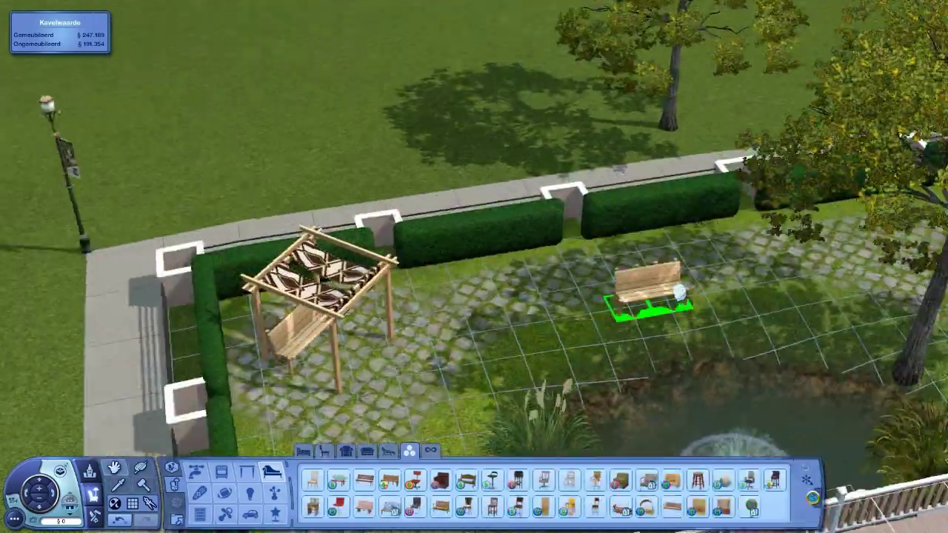
{"action": "scroll", "coordinate": [644, 298], "scroll_direction": "up", "scroll_amount": 4}
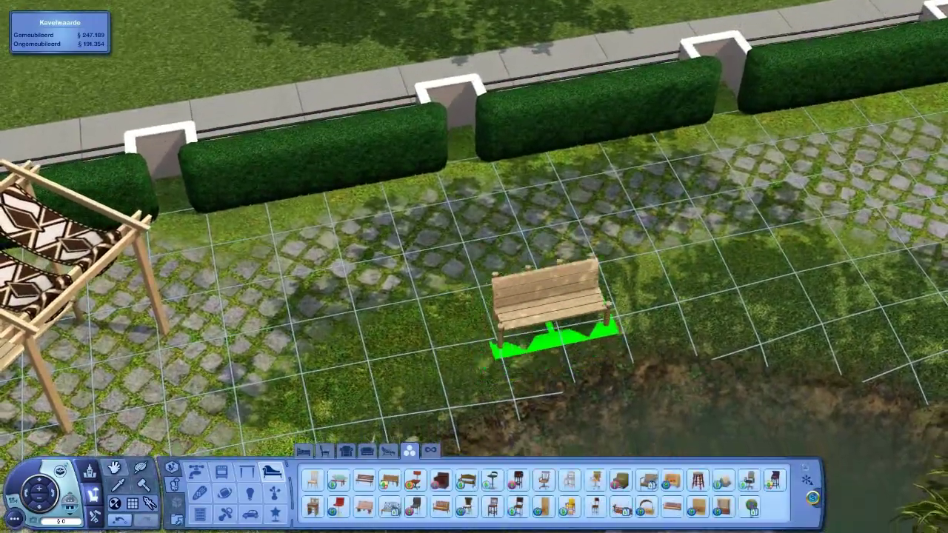
{"action": "left_click", "coordinate": [544, 368]}
{"action": "scroll", "coordinate": [545, 368], "scroll_direction": "down", "scroll_amount": 3}
{"action": "left_click_drag", "start_coordinate": [474, 296], "coordinate": [522, 110]}
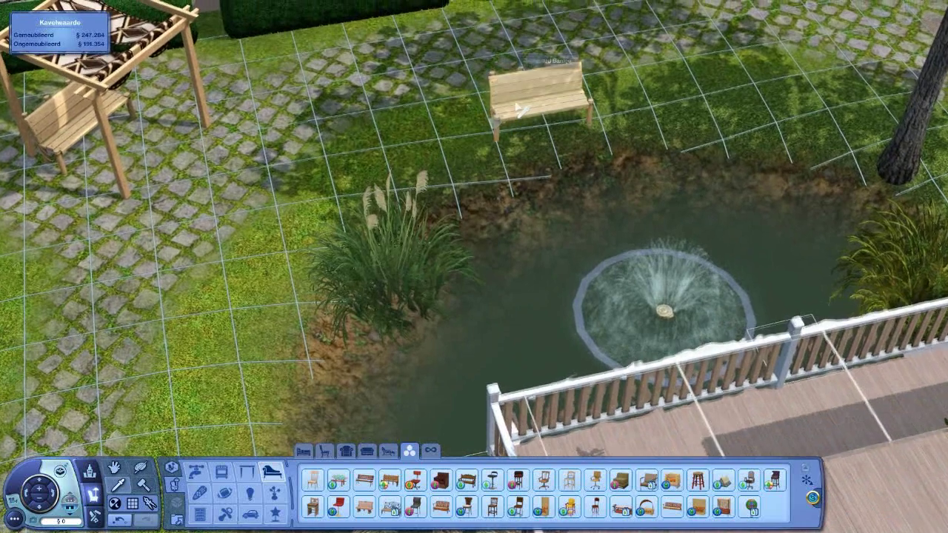
{"action": "left_click", "coordinate": [522, 110]}
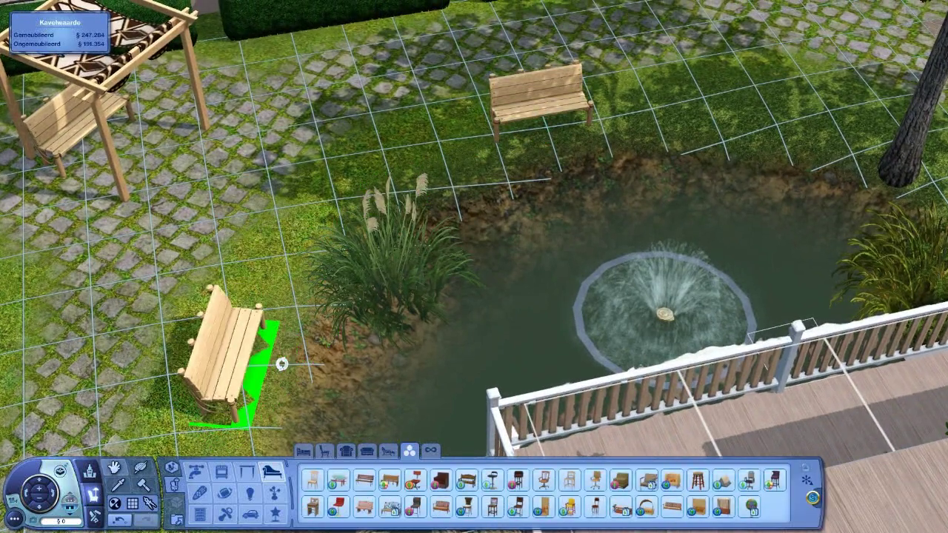
{"action": "scroll", "coordinate": [232, 479], "scroll_direction": "down", "scroll_amount": 5}
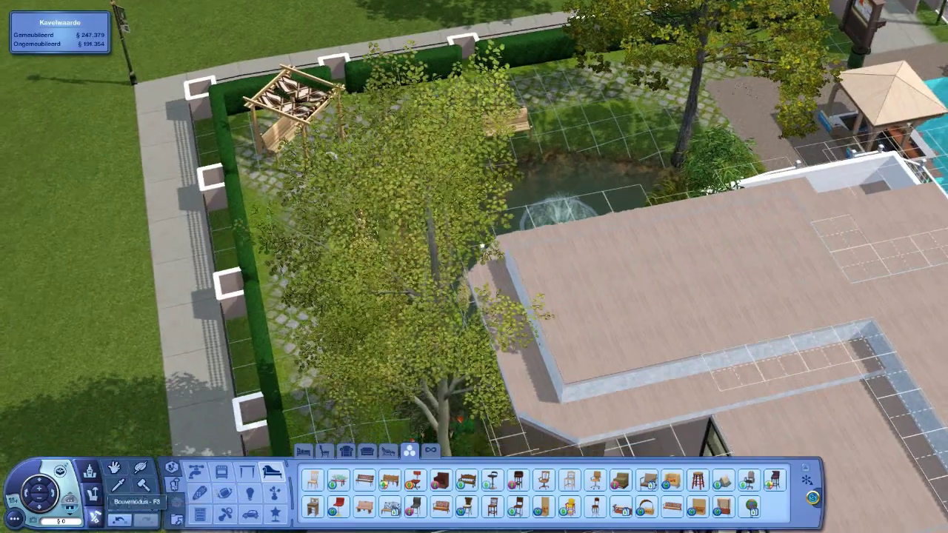
{"action": "left_click", "coordinate": [136, 485]}
{"action": "scroll", "coordinate": [392, 207], "scroll_direction": "down", "scroll_amount": 3}
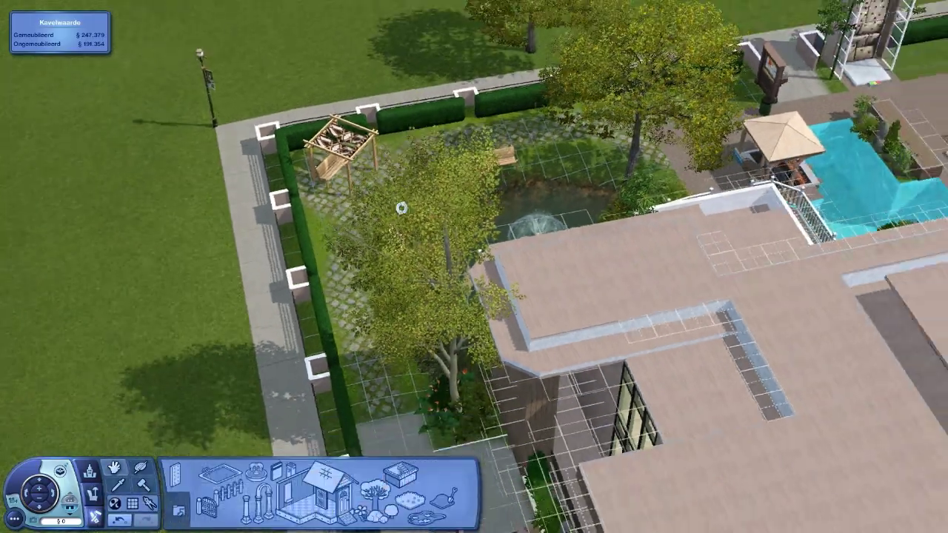
- Orbit and pan the camera onto the fountain pond and the lawn beside it
{"action": "mouse_move", "coordinate": [393, 207]}
{"action": "left_mouse_down"}
{"action": "mouse_move", "coordinate": [516, 239]}
{"action": "mouse_move", "coordinate": [614, 334]}
{"action": "mouse_move", "coordinate": [444, 297]}
{"action": "left_mouse_up"}
{"action": "scroll", "coordinate": [516, 239], "scroll_direction": "down", "scroll_amount": 5}
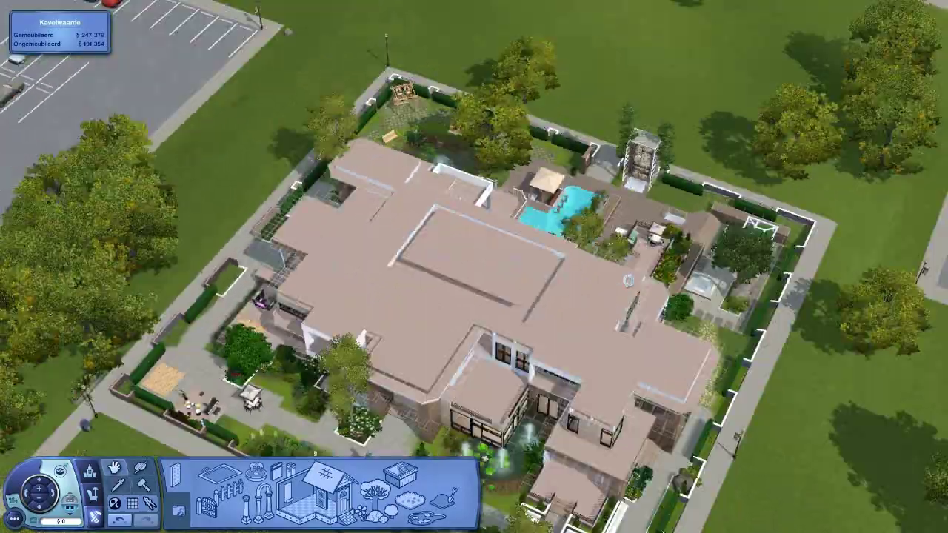
{"action": "scroll", "coordinate": [577, 296], "scroll_direction": "up", "scroll_amount": 3}
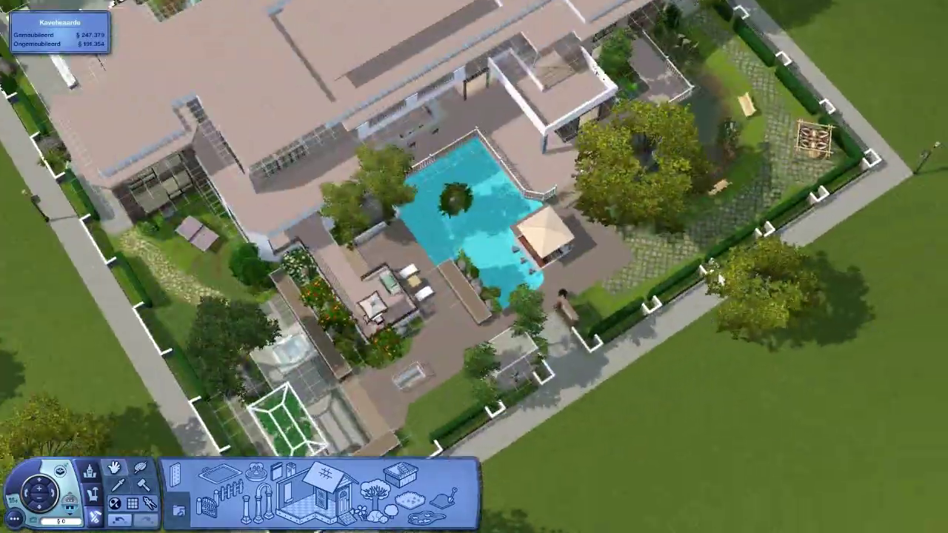
{"action": "scroll", "coordinate": [577, 296], "scroll_direction": "up", "scroll_amount": 4}
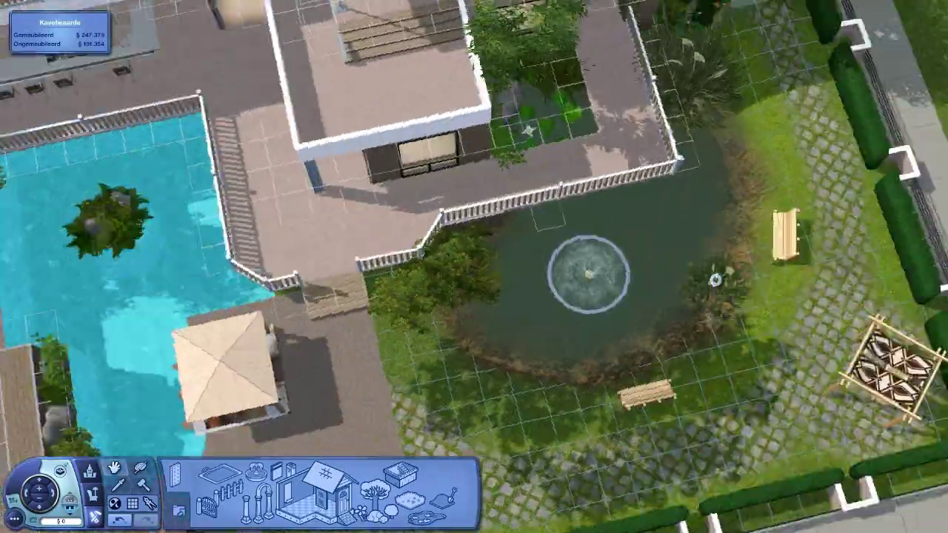
{"action": "left_click_drag", "start_coordinate": [577, 297], "coordinate": [444, 311]}
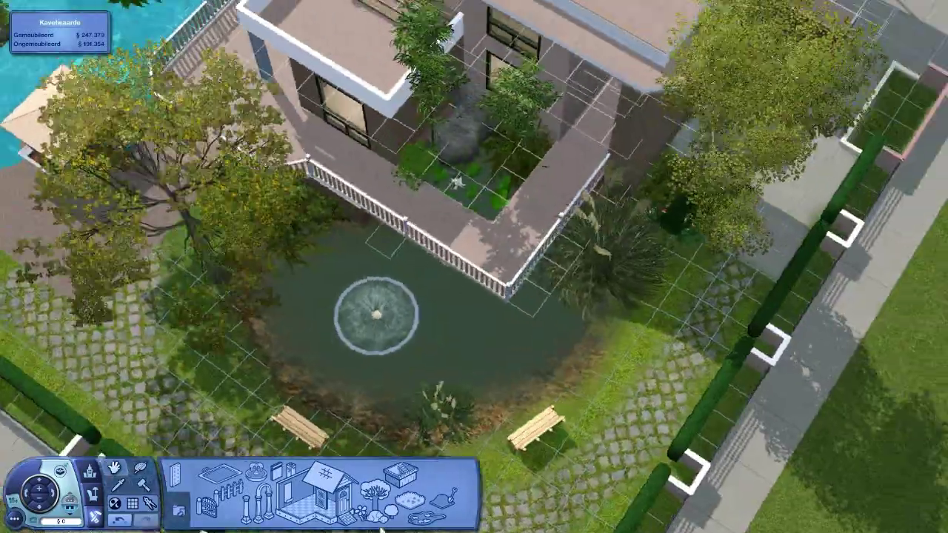
{"action": "scroll", "coordinate": [385, 312], "scroll_direction": "up", "scroll_amount": 3}
{"action": "left_click_drag", "start_coordinate": [345, 357], "coordinate": [413, 332]}
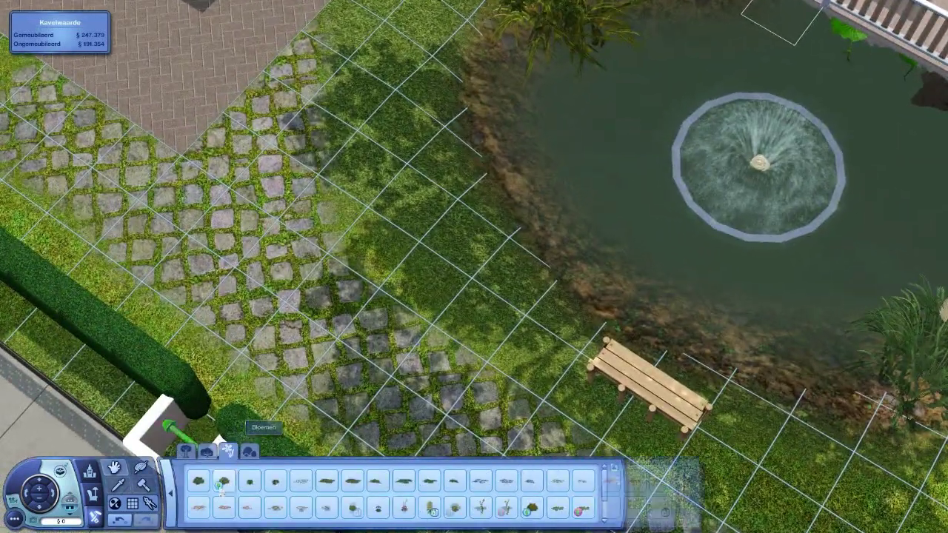
- Plant a red and a white flowering bush and a rock beside the pond
{"action": "left_click", "coordinate": [226, 450]}
{"action": "left_click", "coordinate": [453, 509]}
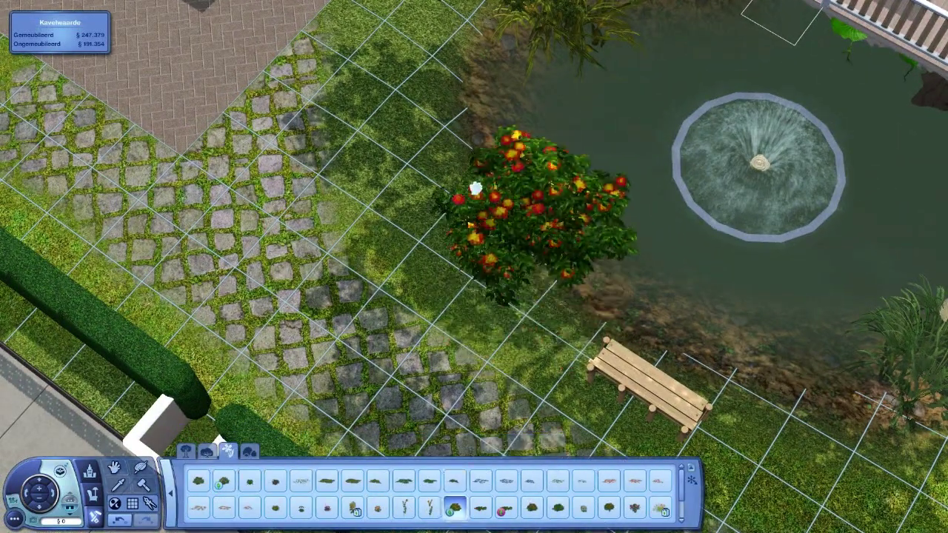
{"action": "left_click", "coordinate": [528, 226]}
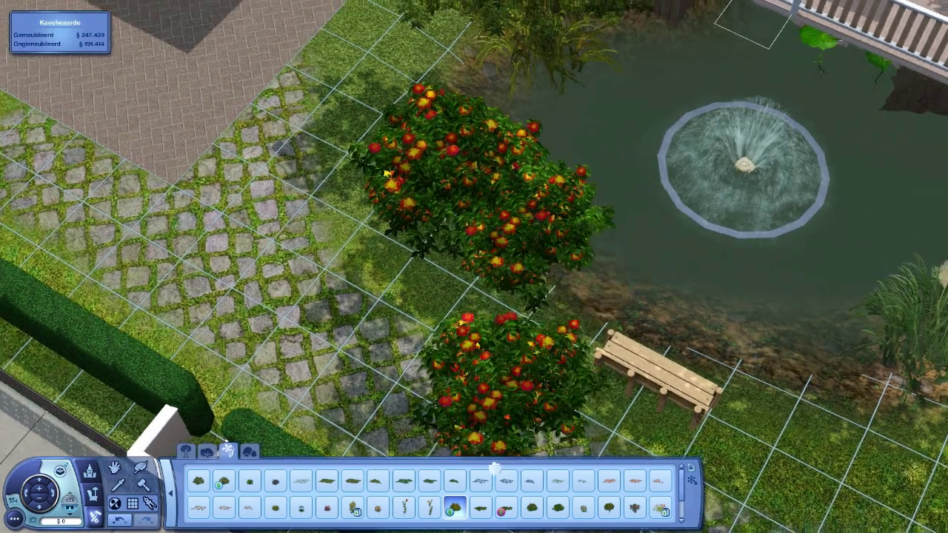
{"action": "scroll", "coordinate": [576, 229], "scroll_direction": "up", "scroll_amount": 3}
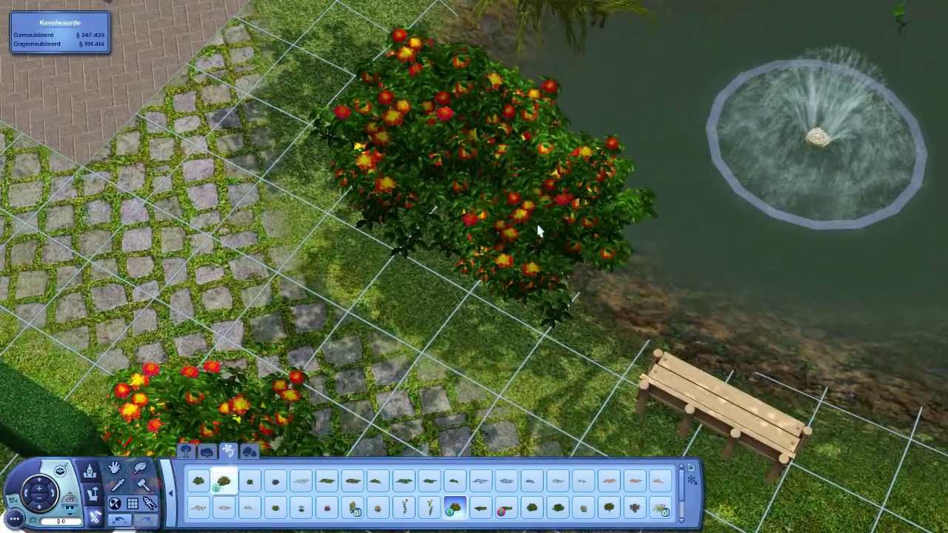
{"action": "left_click", "coordinate": [538, 231]}
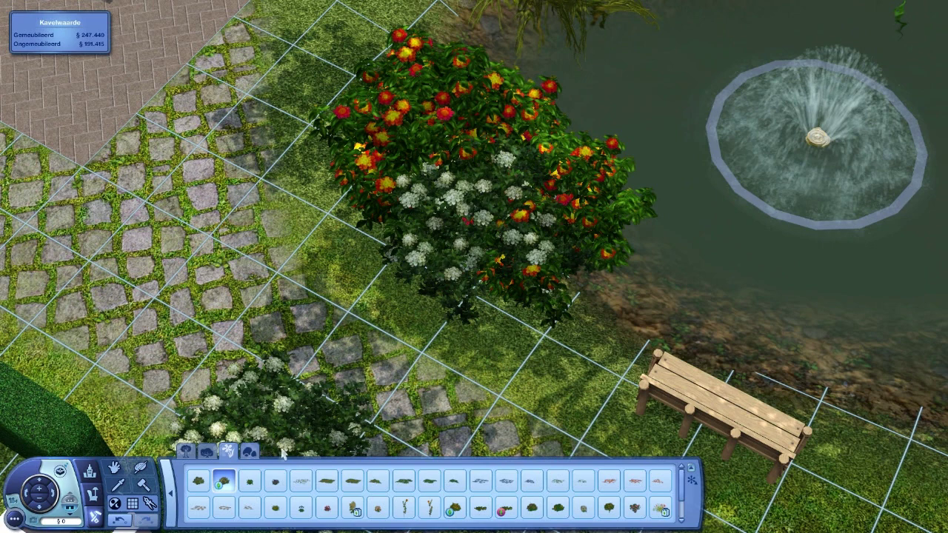
{"action": "left_click", "coordinate": [249, 451]}
{"action": "left_click", "coordinate": [404, 482]}
{"action": "left_click", "coordinate": [604, 245]}
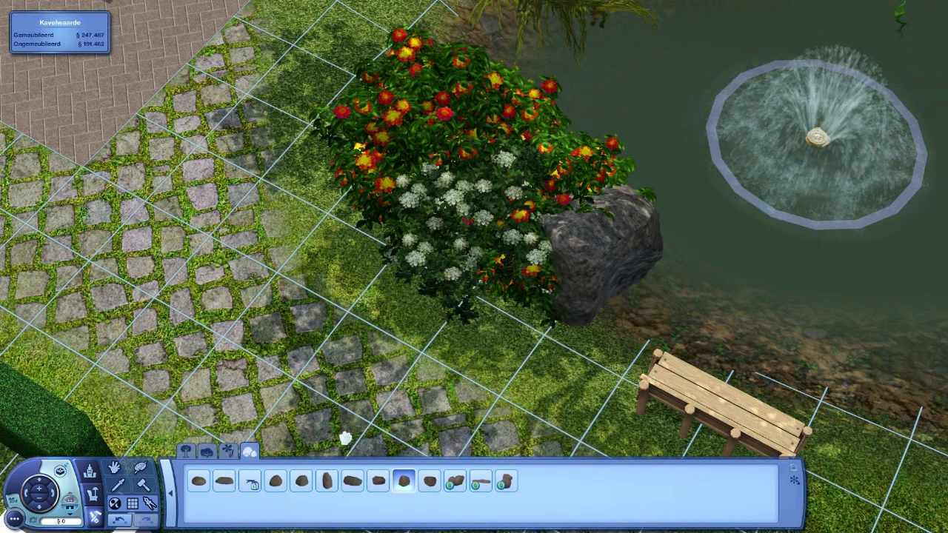
- Add a leafy shrub in front and two slim conifers around the new flower bed
{"action": "left_click", "coordinate": [230, 450]}
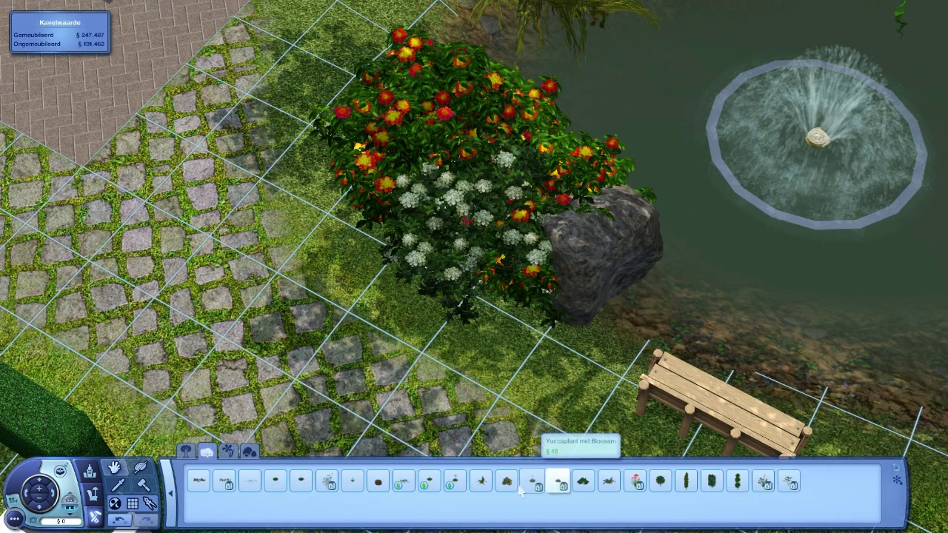
{"action": "left_click", "coordinate": [506, 482]}
{"action": "left_click", "coordinate": [504, 348]}
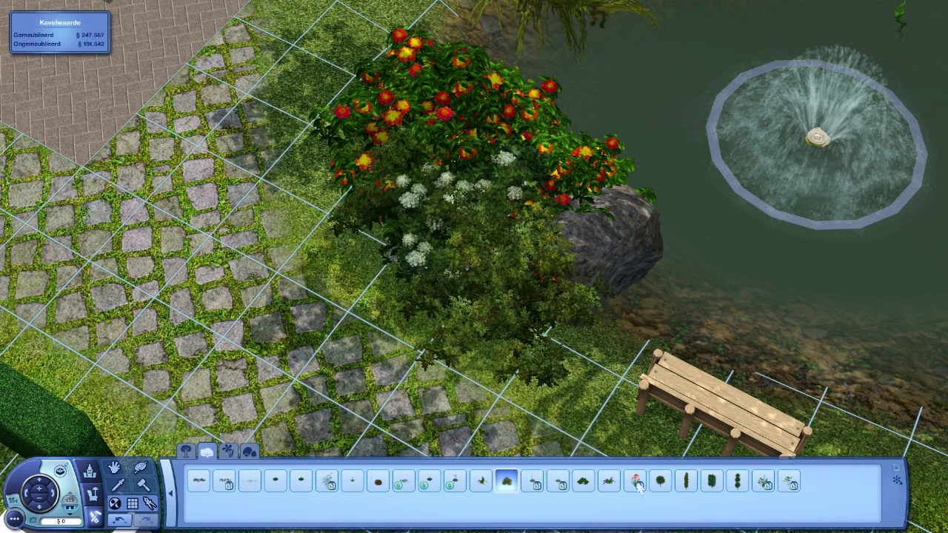
{"action": "left_click", "coordinate": [685, 483]}
{"action": "left_click", "coordinate": [348, 178]}
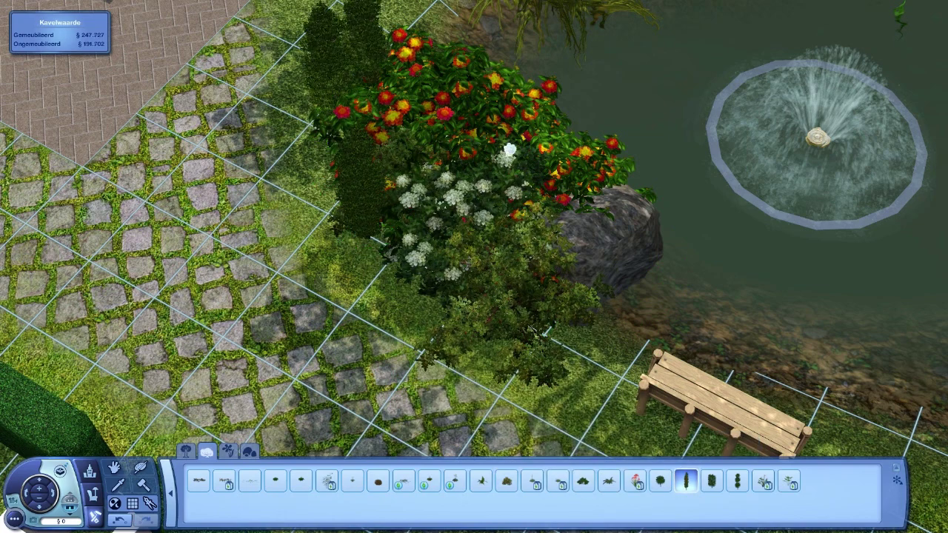
{"action": "left_click", "coordinate": [659, 322]}
{"action": "left_click_drag", "start_coordinate": [655, 311], "coordinate": [655, 281]}
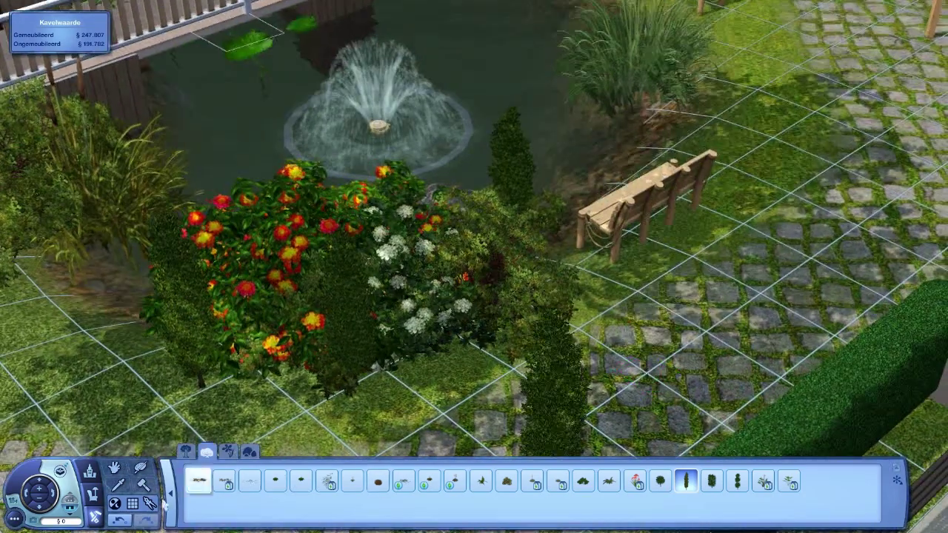
{"action": "key", "text": "Escape"}
{"action": "left_click", "coordinate": [406, 488]}
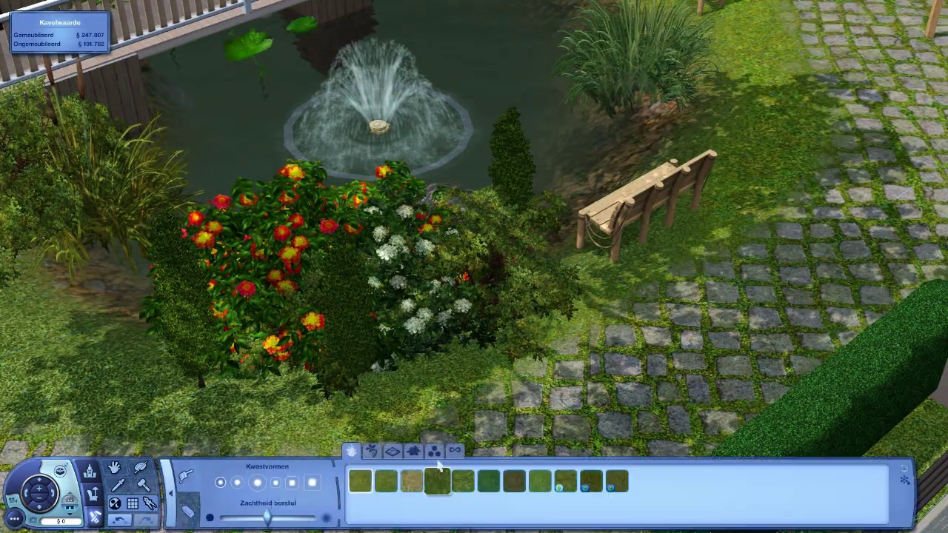
{"action": "left_click", "coordinate": [413, 451]}
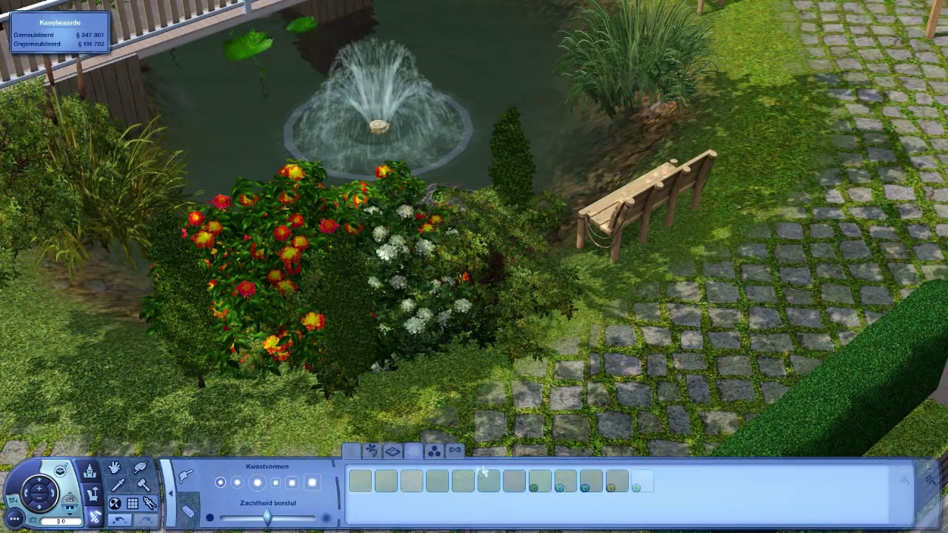
{"action": "left_click", "coordinate": [257, 483]}
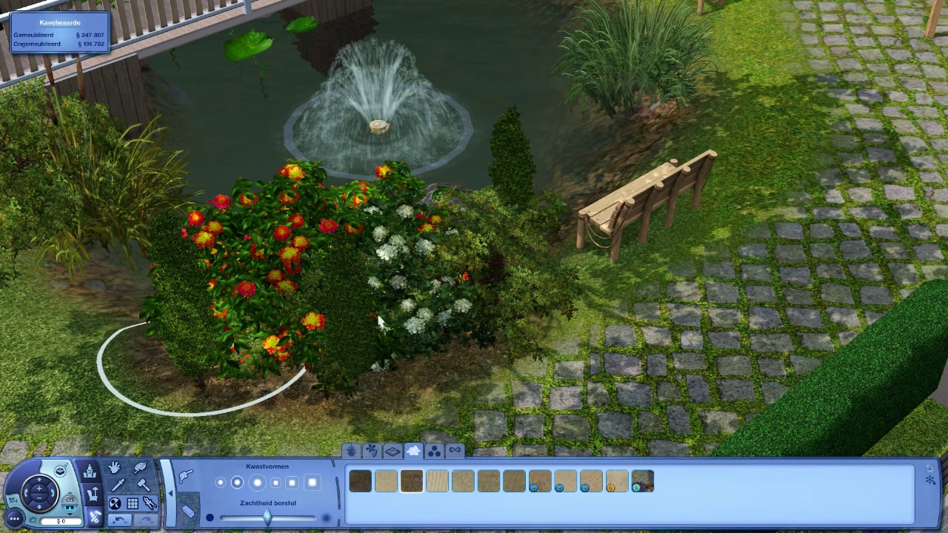
{"action": "scroll", "coordinate": [379, 320], "scroll_direction": "down", "scroll_amount": 5}
{"action": "key", "text": "period"}
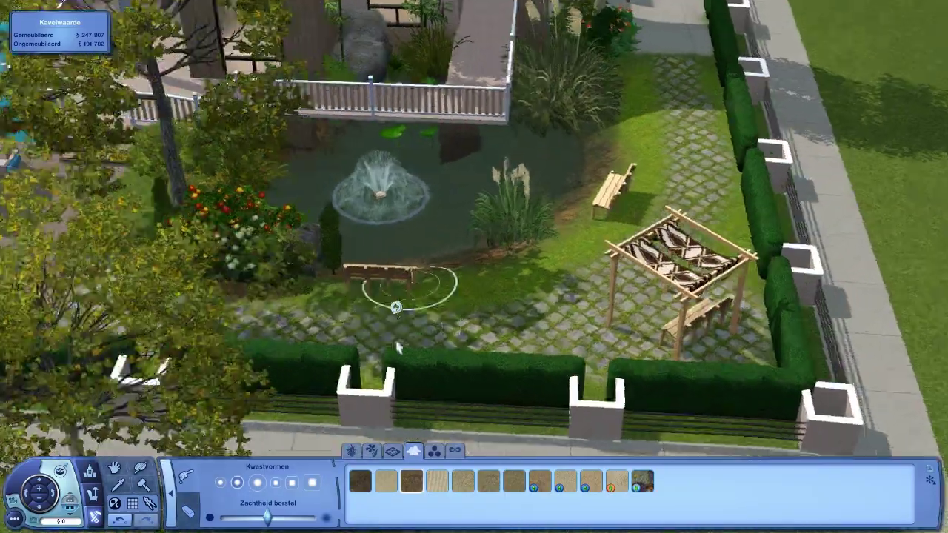
{"action": "scroll", "coordinate": [398, 348], "scroll_direction": "up", "scroll_amount": 5}
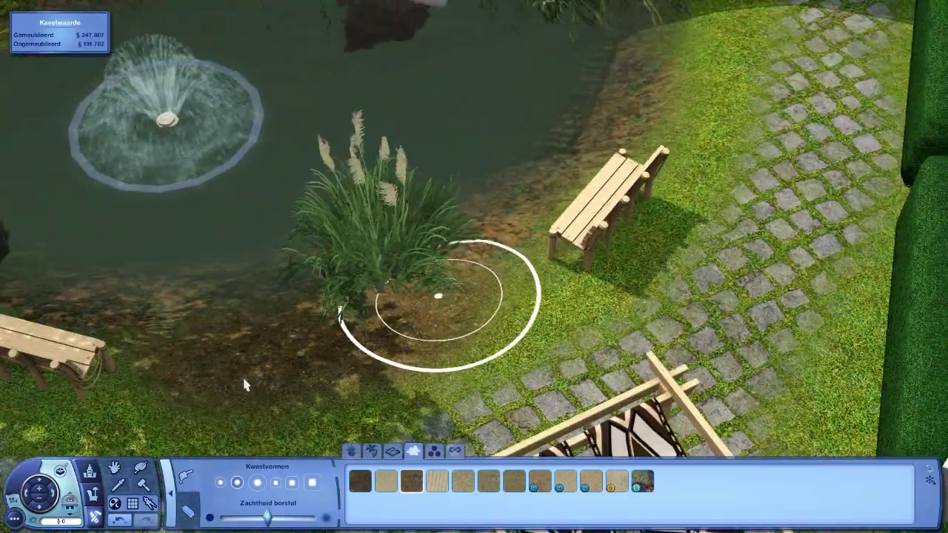
{"action": "scroll", "coordinate": [393, 357], "scroll_direction": "down", "scroll_amount": 4}
- Plant red Lantana flowering bushes and the large Peinzende Steen rock near the pergola
{"action": "left_click", "coordinate": [178, 474]}
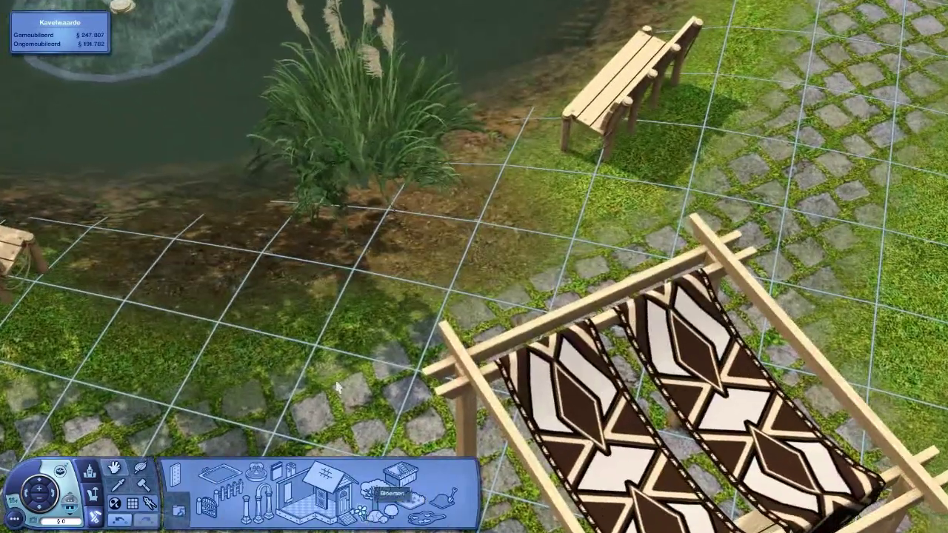
{"action": "left_click", "coordinate": [378, 495]}
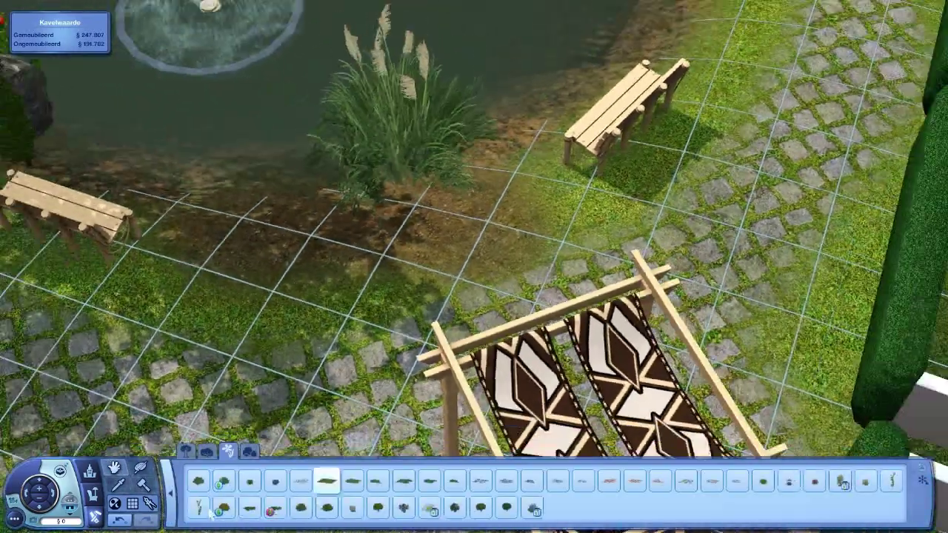
{"action": "scroll", "coordinate": [215, 512], "scroll_direction": "down", "scroll_amount": 2}
{"action": "left_click", "coordinate": [222, 509]}
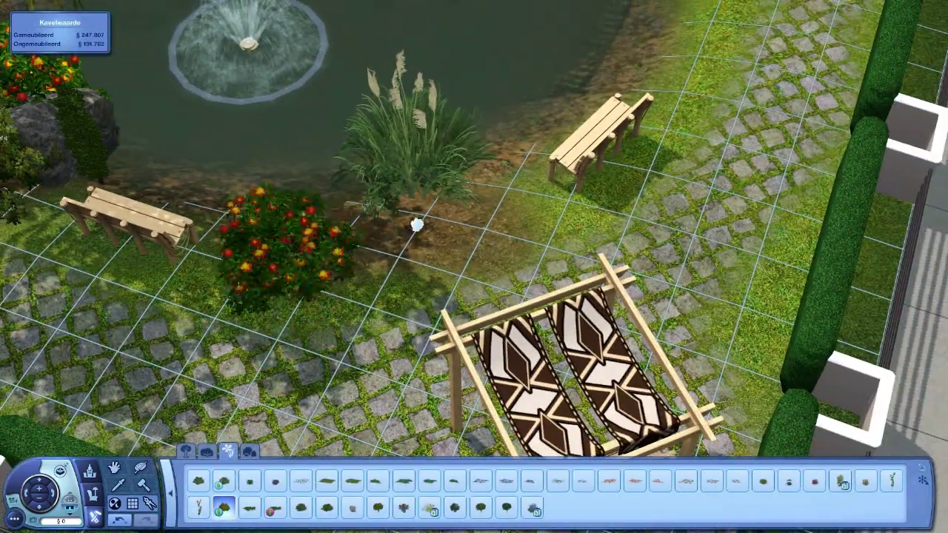
{"action": "left_click", "coordinate": [485, 215]}
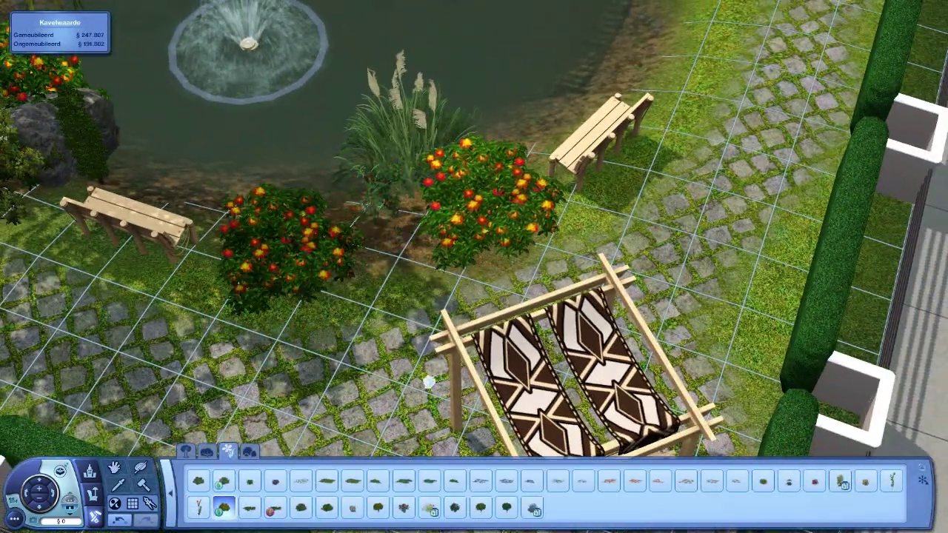
{"action": "left_click", "coordinate": [251, 454]}
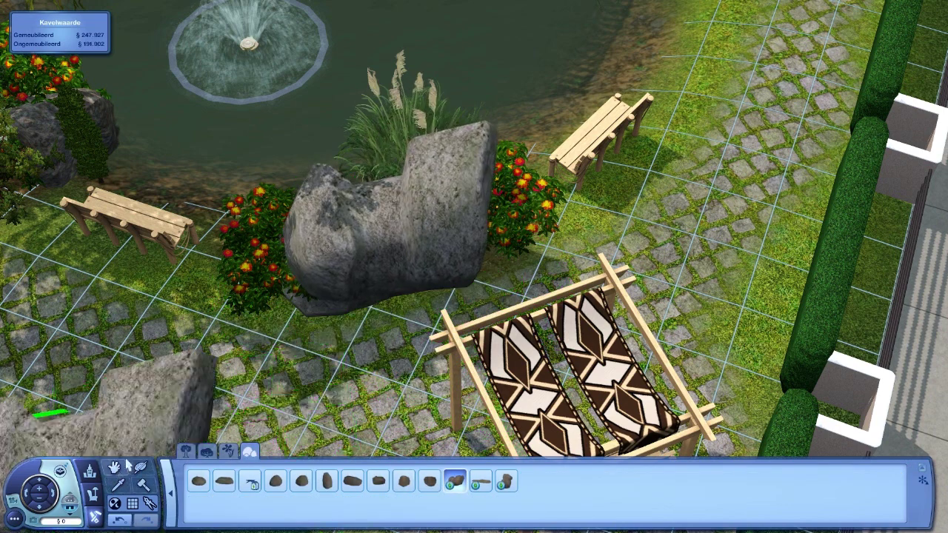
{"action": "left_click", "coordinate": [444, 223]}
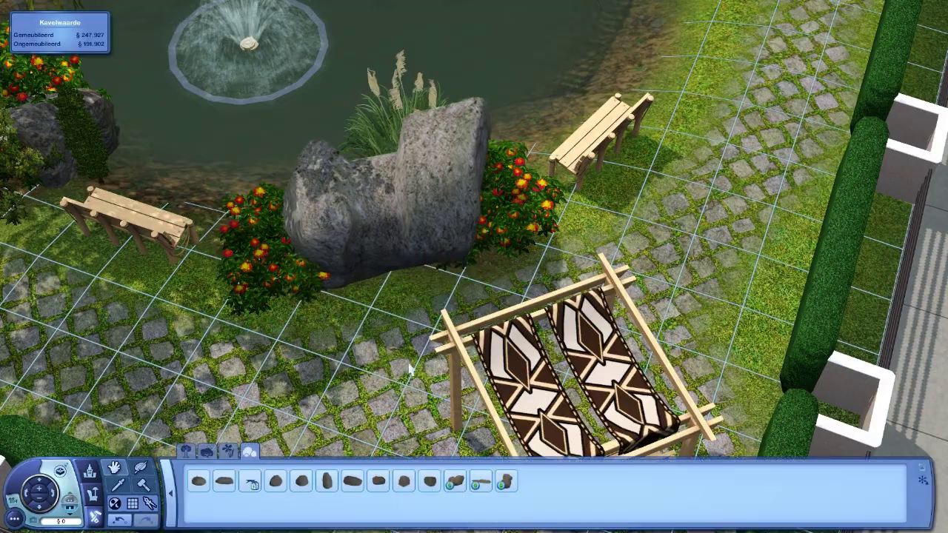
{"action": "scroll", "coordinate": [444, 209], "scroll_direction": "down", "scroll_amount": 5}
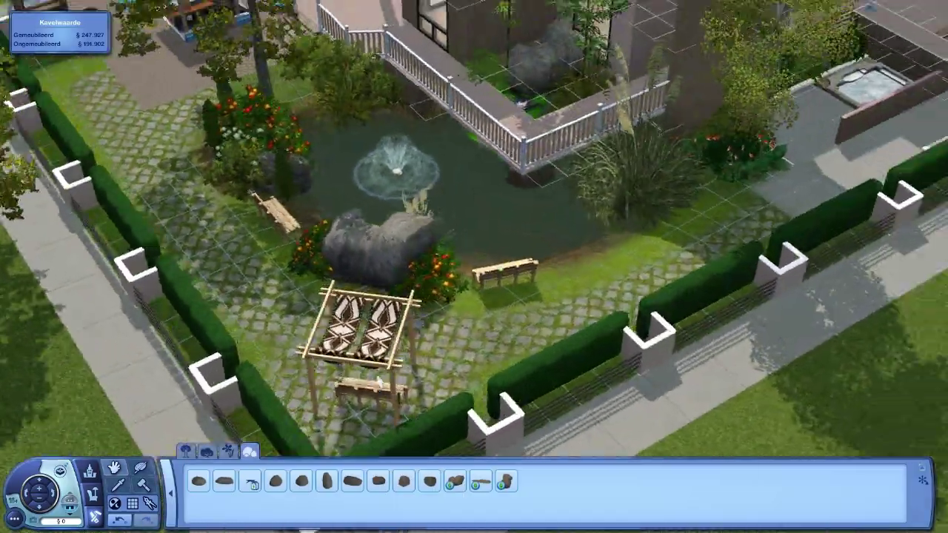
{"action": "scroll", "coordinate": [474, 266], "scroll_direction": "up", "scroll_amount": 5}
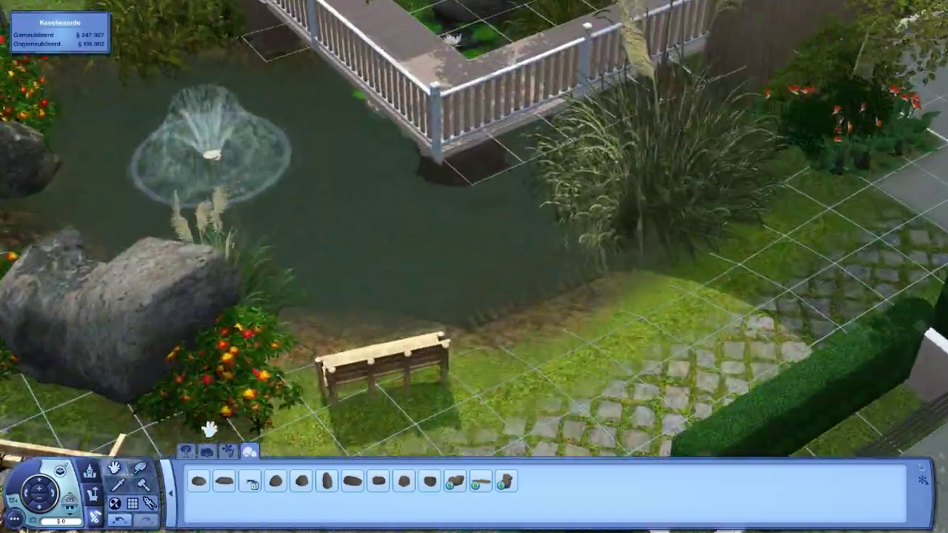
{"action": "scroll", "coordinate": [474, 266], "scroll_direction": "up", "scroll_amount": 3}
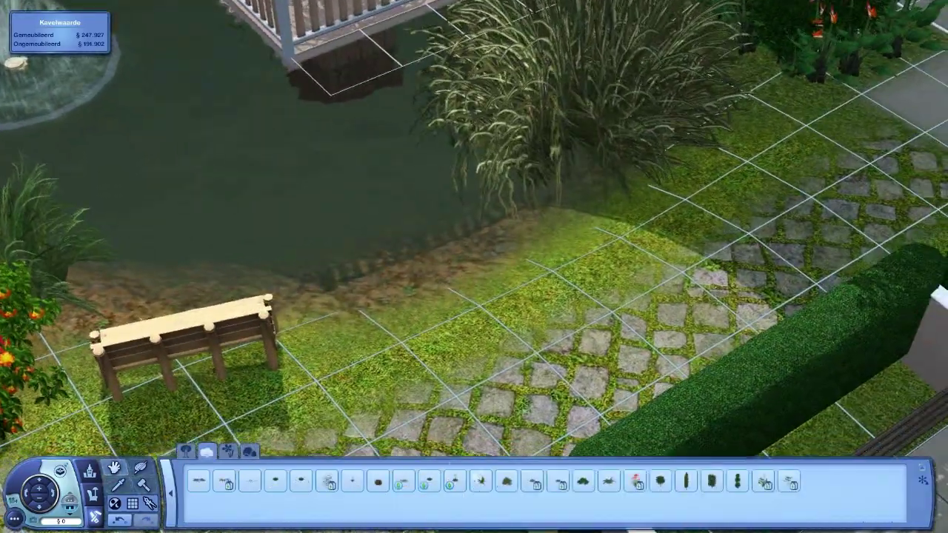
{"action": "scroll", "coordinate": [474, 266], "scroll_direction": "up", "scroll_amount": 2}
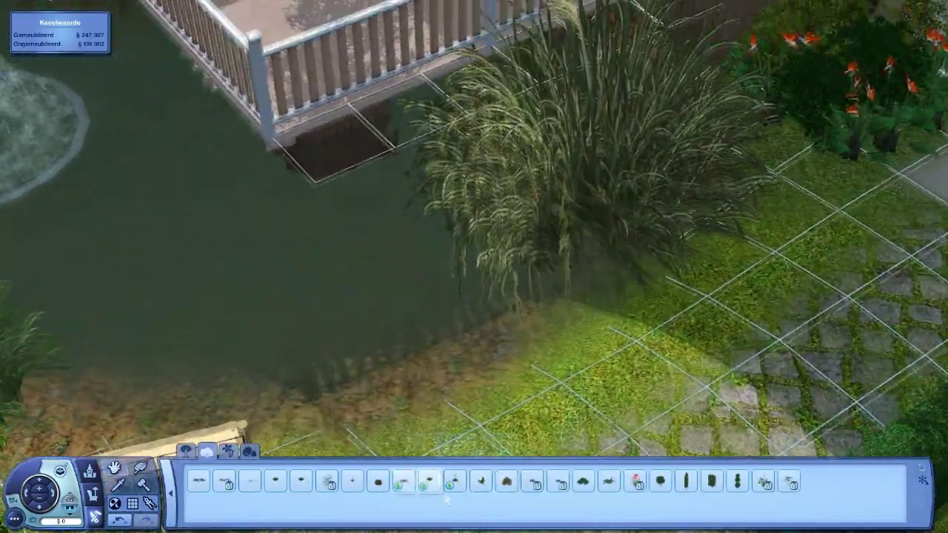
{"action": "scroll", "coordinate": [474, 266], "scroll_direction": "down", "scroll_amount": 2}
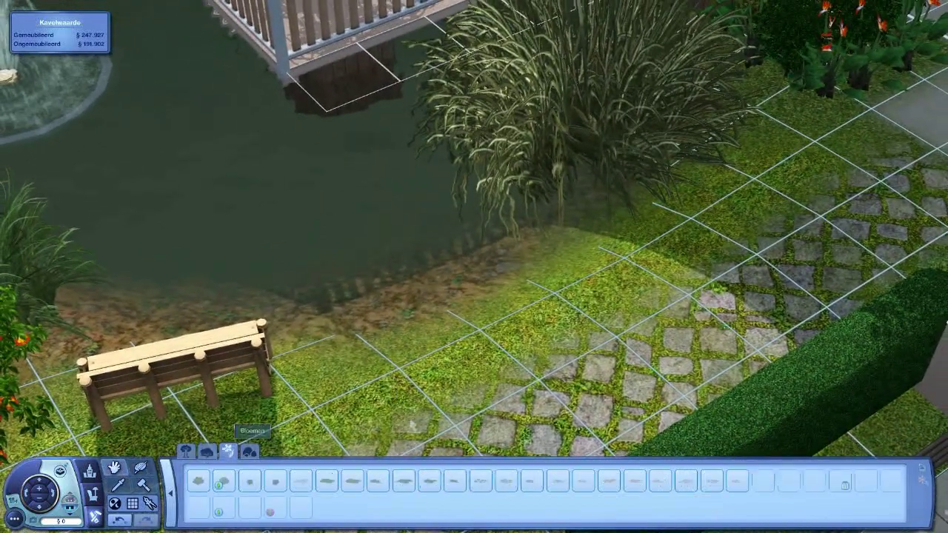
- Add four more Lantana bushes by the pond-side bench plus a Hertshoornweegbree shrub
{"action": "left_click", "coordinate": [249, 451]}
{"action": "left_click", "coordinate": [380, 328]}
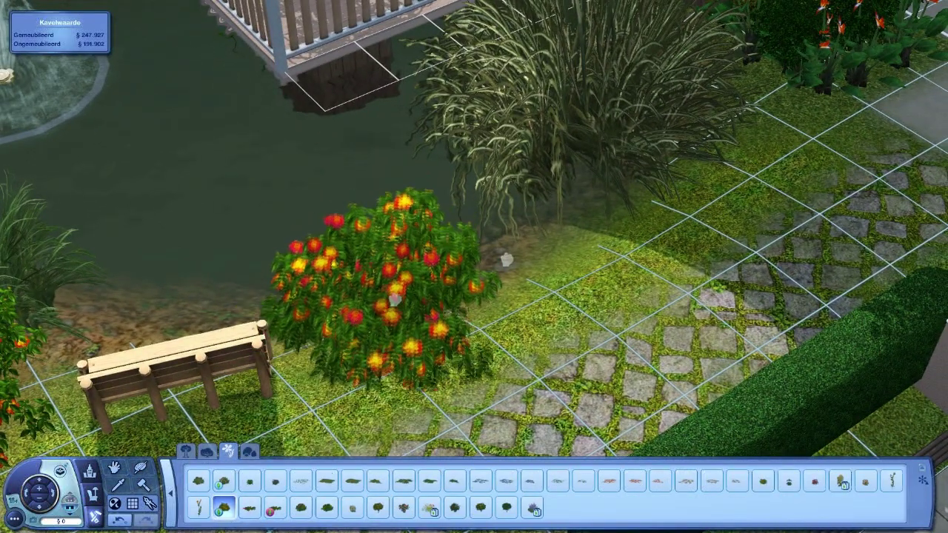
{"action": "left_click", "coordinate": [444, 245]}
{"action": "left_click", "coordinate": [546, 205]}
{"action": "left_click", "coordinate": [578, 148]}
{"action": "scroll", "coordinate": [377, 377], "scroll_direction": "up", "scroll_amount": 3}
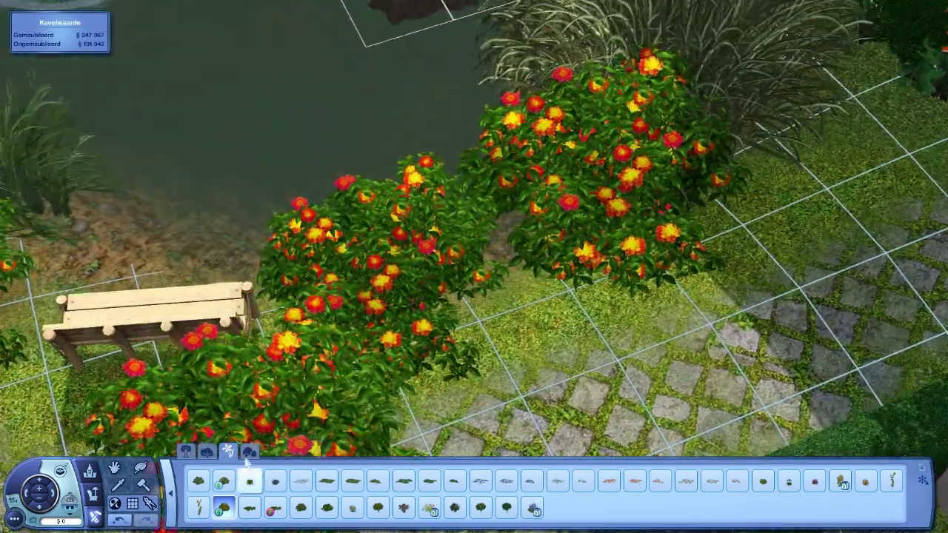
{"action": "left_click", "coordinate": [207, 452]}
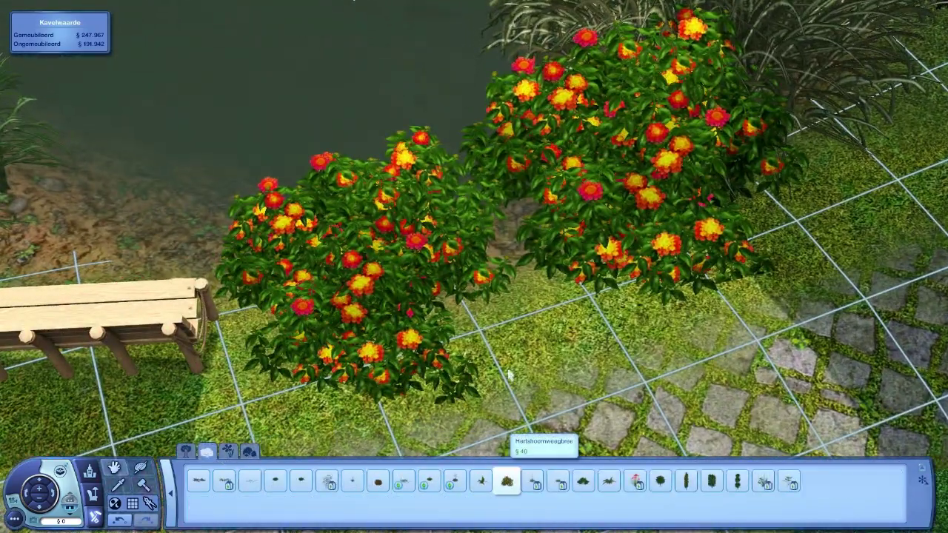
{"action": "left_click", "coordinate": [506, 482]}
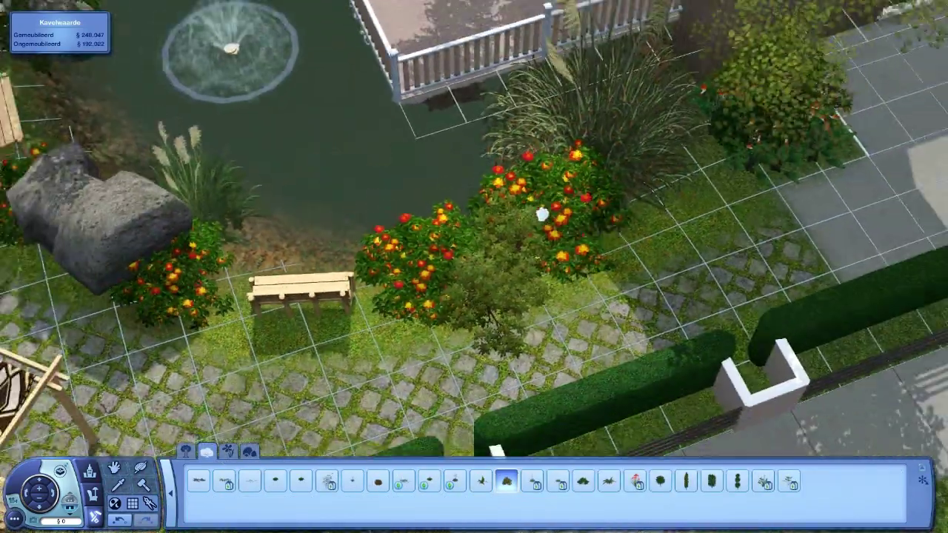
{"action": "scroll", "coordinate": [541, 214], "scroll_direction": "down", "scroll_amount": 5}
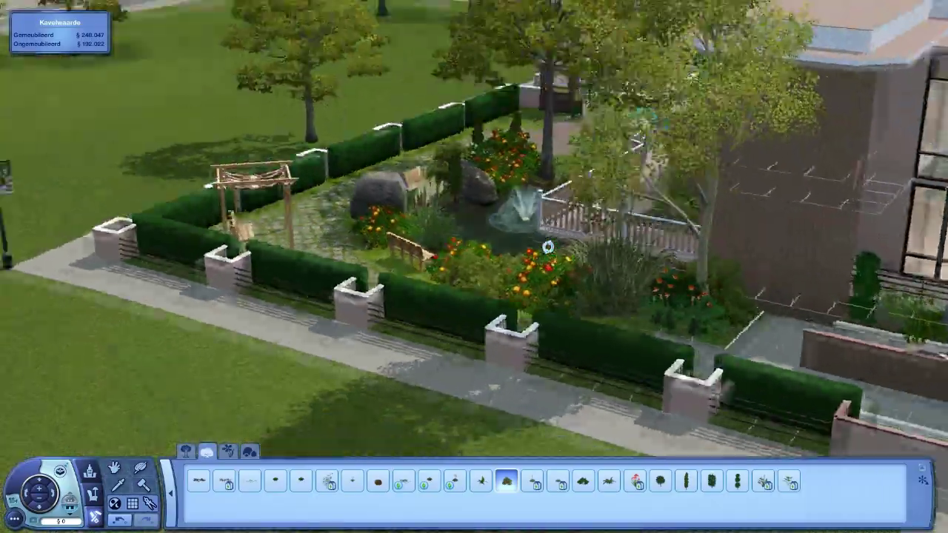
{"action": "left_click_drag", "start_coordinate": [548, 248], "coordinate": [445, 311]}
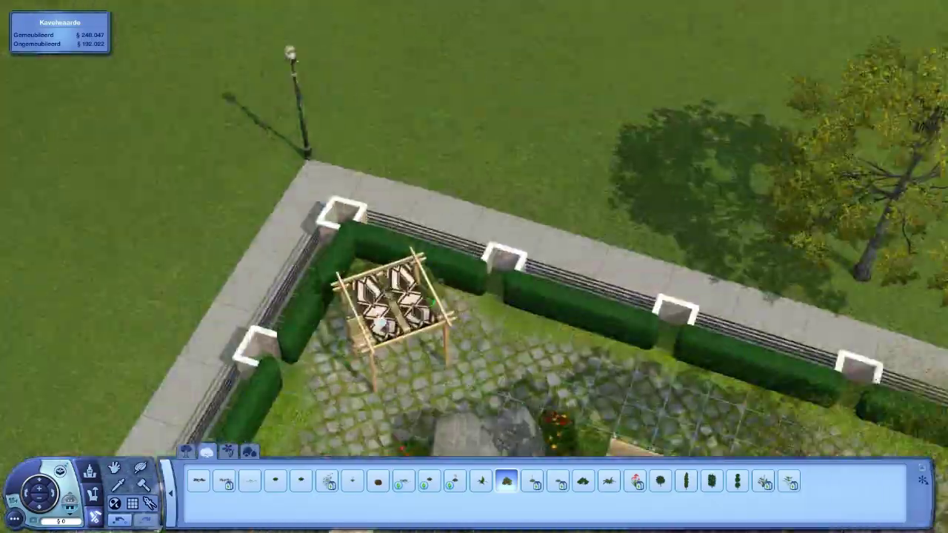
{"action": "scroll", "coordinate": [385, 326], "scroll_direction": "up", "scroll_amount": 4}
- Plant two Yuccaplant met Bloesem plants by the left hedge corner and in the garden
{"action": "left_click", "coordinate": [534, 483]}
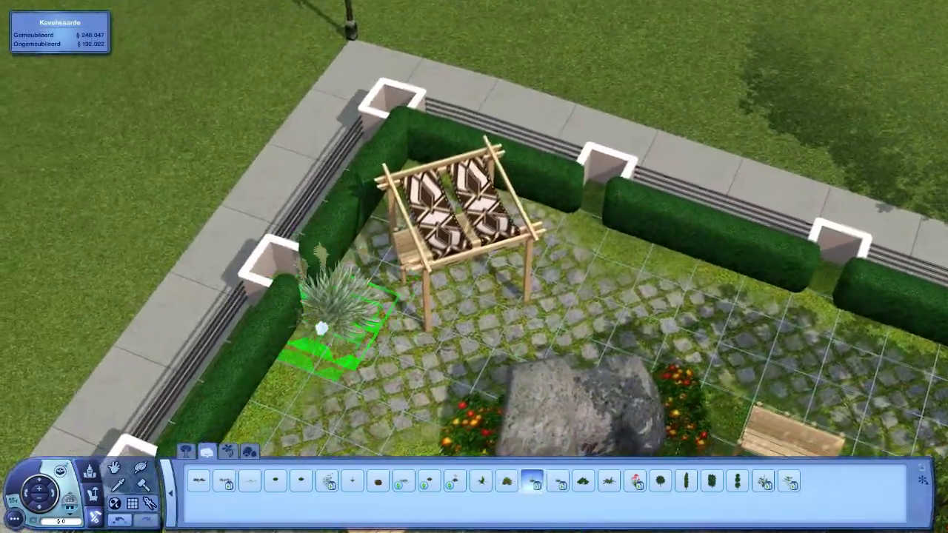
{"action": "left_click", "coordinate": [322, 329]}
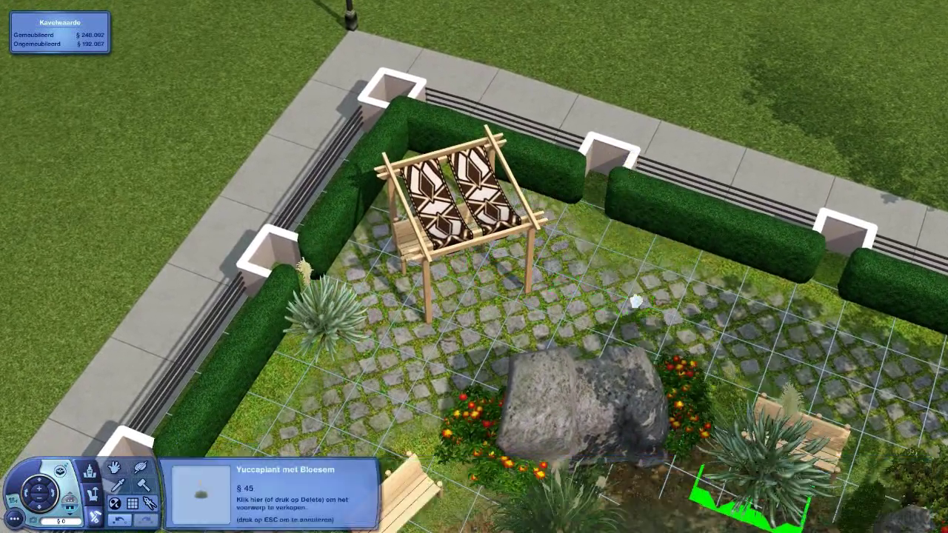
{"action": "left_click", "coordinate": [607, 266]}
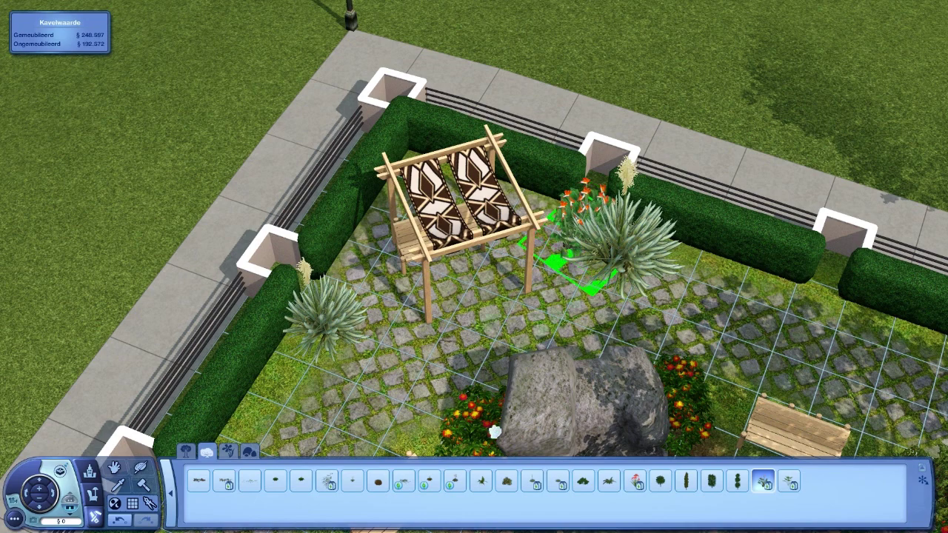
{"action": "scroll", "coordinate": [495, 431], "scroll_direction": "up", "scroll_amount": 2}
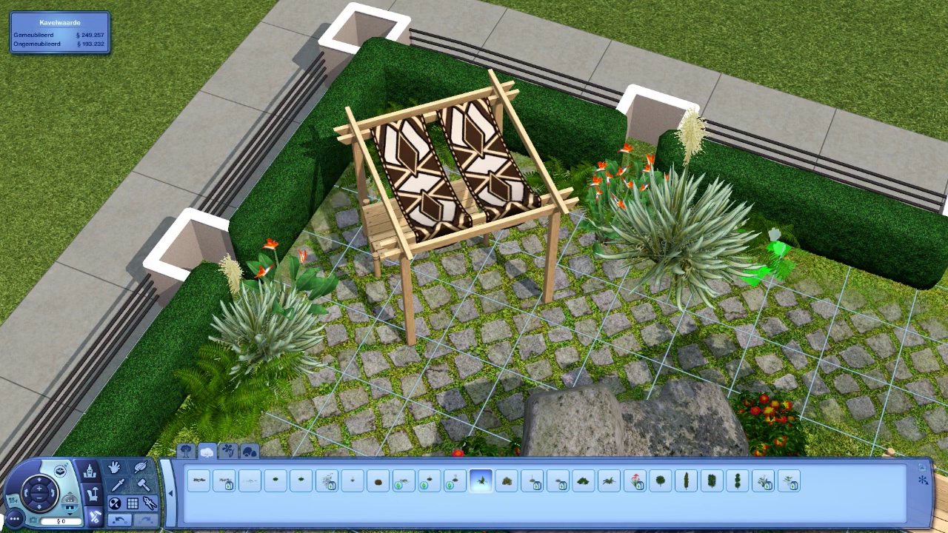
{"action": "scroll", "coordinate": [694, 244], "scroll_direction": "down", "scroll_amount": 3}
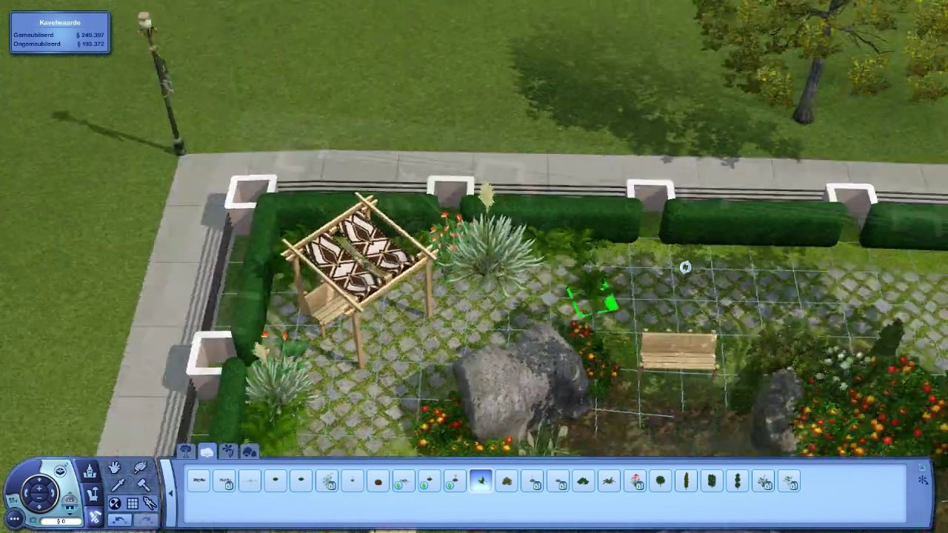
{"action": "mouse_move", "coordinate": [518, 296]}
{"action": "left_mouse_down"}
{"action": "mouse_move", "coordinate": [666, 272]}
{"action": "mouse_move", "coordinate": [709, 234]}
{"action": "left_mouse_up"}
{"action": "scroll", "coordinate": [706, 236], "scroll_direction": "down", "scroll_amount": 3}
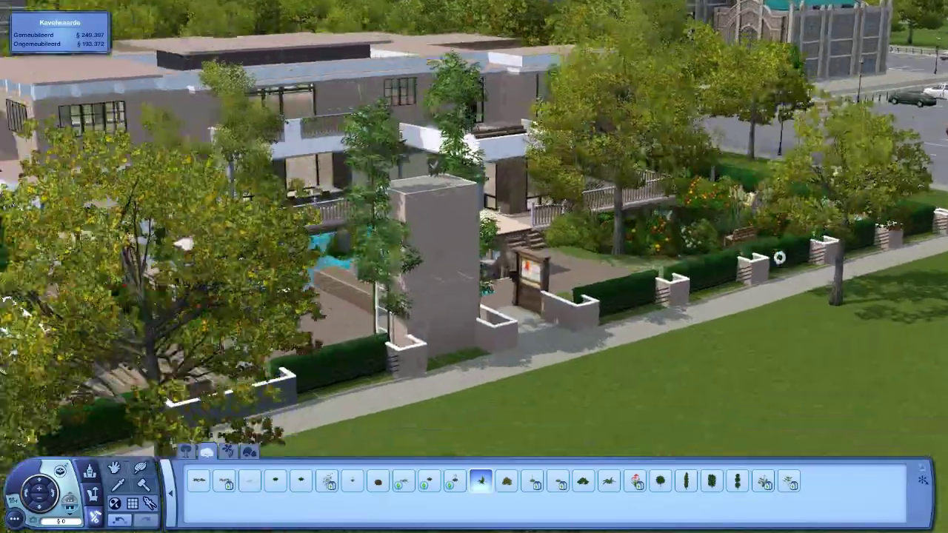
- Leave the plants catalog for the build categories and bring the whole lot into view
{"action": "left_click_drag", "start_coordinate": [780, 258], "coordinate": [592, 281]}
{"action": "scroll", "coordinate": [518, 296], "scroll_direction": "up", "scroll_amount": 4}
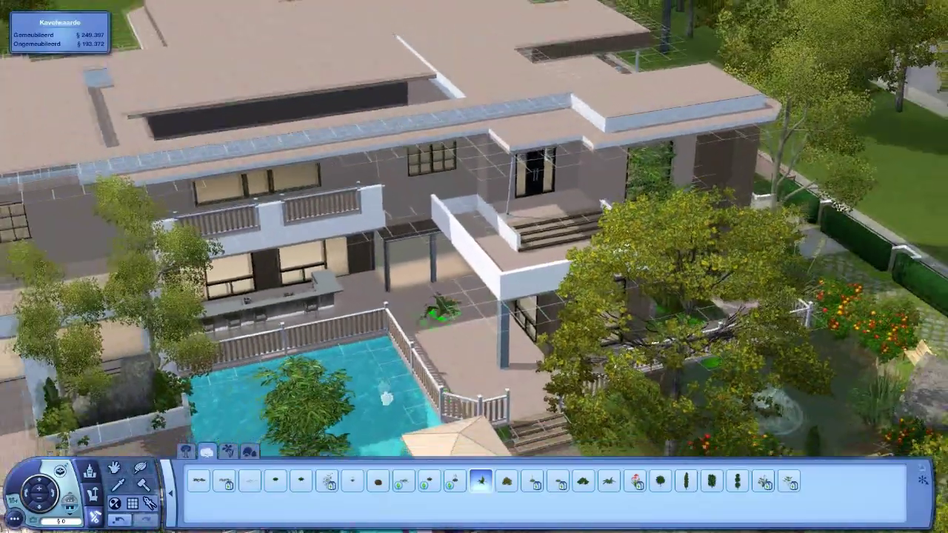
{"action": "scroll", "coordinate": [429, 317], "scroll_direction": "down", "scroll_amount": 4}
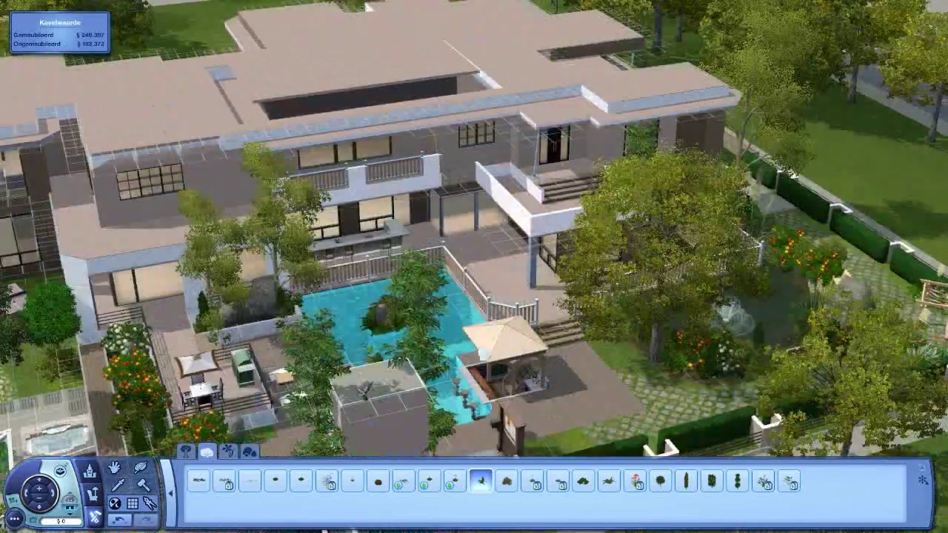
{"action": "left_click_drag", "start_coordinate": [444, 326], "coordinate": [467, 340]}
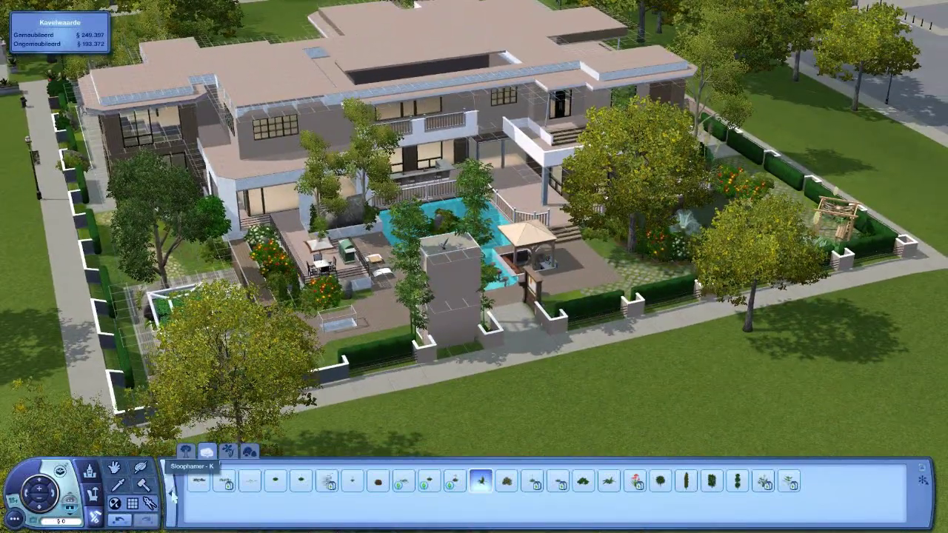
{"action": "left_click", "coordinate": [178, 481]}
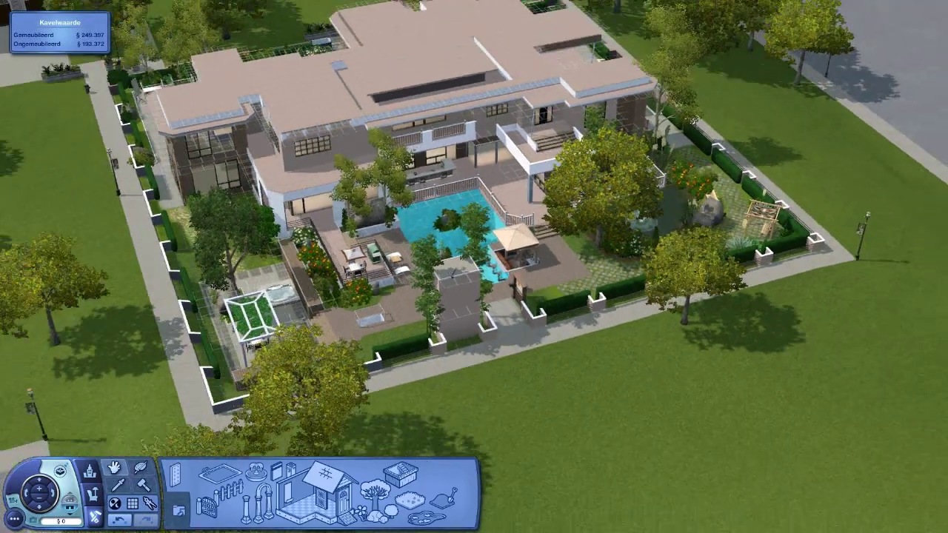
{"action": "left_click_drag", "start_coordinate": [474, 296], "coordinate": [587, 354]}
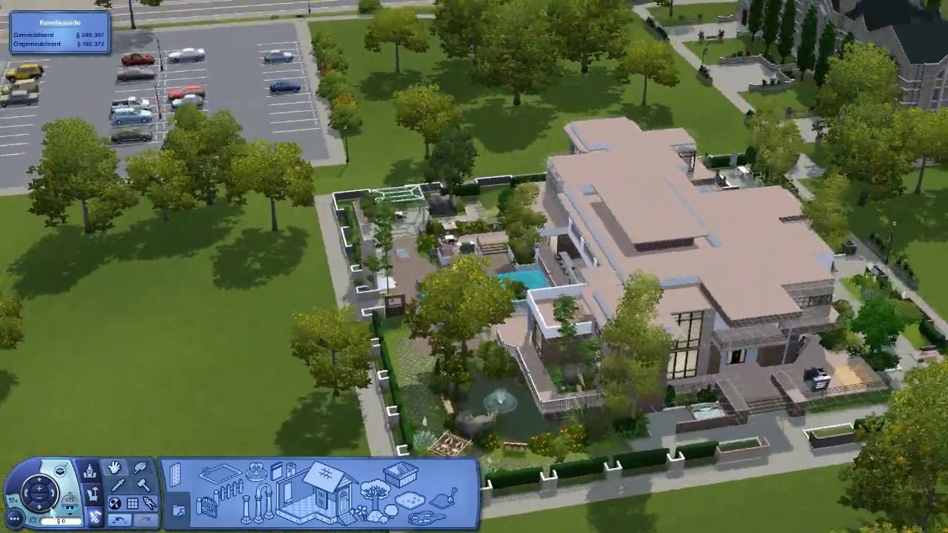
{"action": "scroll", "coordinate": [586, 354], "scroll_direction": "up", "scroll_amount": 5}
- Hide the roof with Page Down and demolish the stray plank on the main floor
{"action": "key", "text": "Page_Down"}
{"action": "mouse_move", "coordinate": [474, 267]}
{"action": "left_mouse_down"}
{"action": "mouse_move", "coordinate": [480, 230]}
{"action": "mouse_move", "coordinate": [252, 358]}
{"action": "left_mouse_up"}
{"action": "key", "text": "Page_Down"}
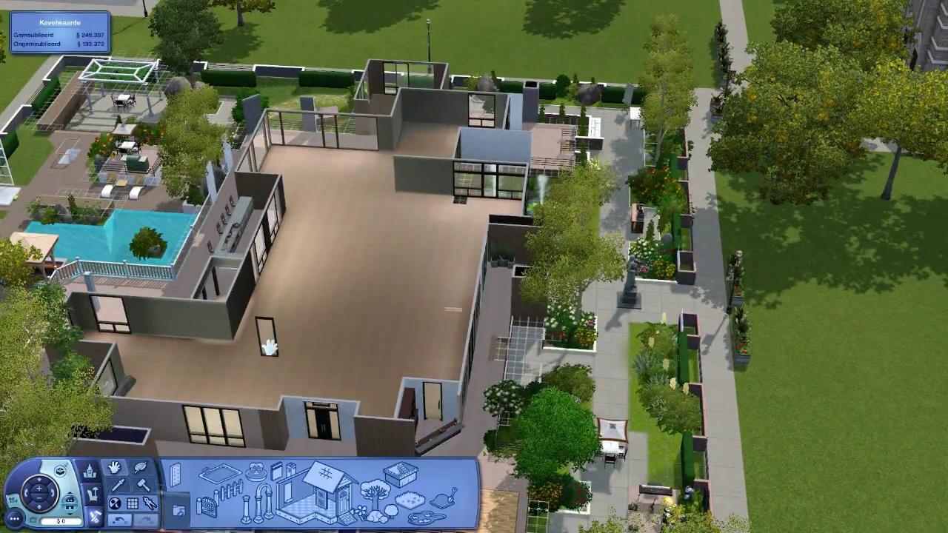
{"action": "scroll", "coordinate": [457, 331], "scroll_direction": "up", "scroll_amount": 5}
{"action": "scroll", "coordinate": [457, 331], "scroll_direction": "up", "scroll_amount": 3}
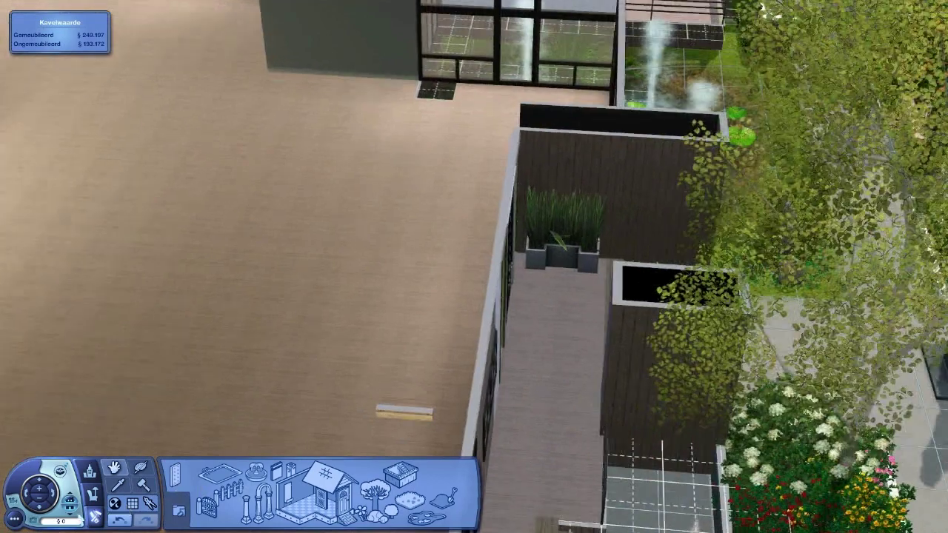
{"action": "key", "text": "Page_Down"}
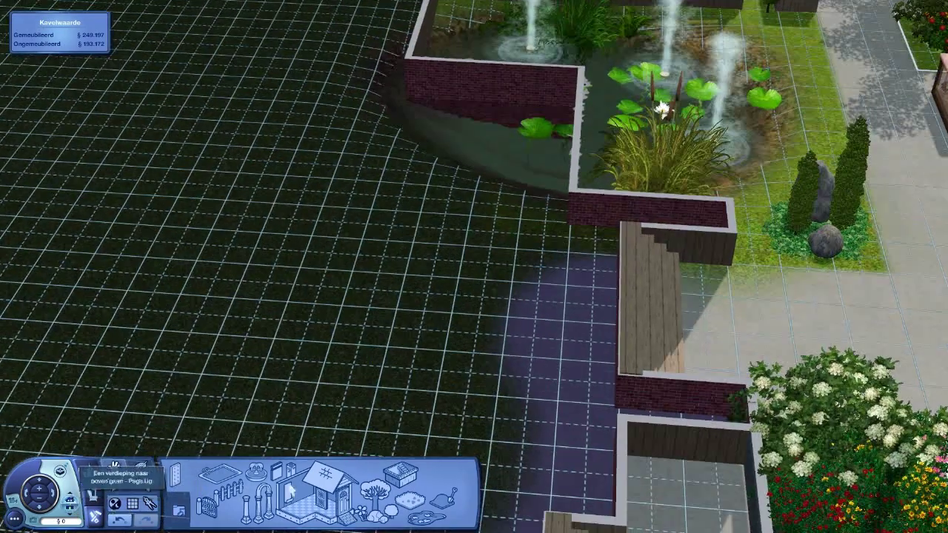
{"action": "left_click", "coordinate": [117, 468]}
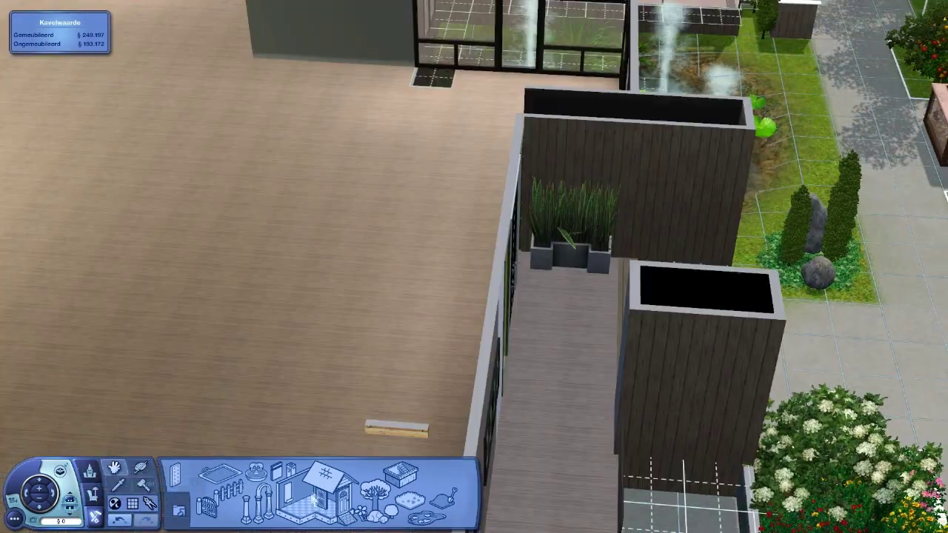
{"action": "left_click", "coordinate": [146, 486]}
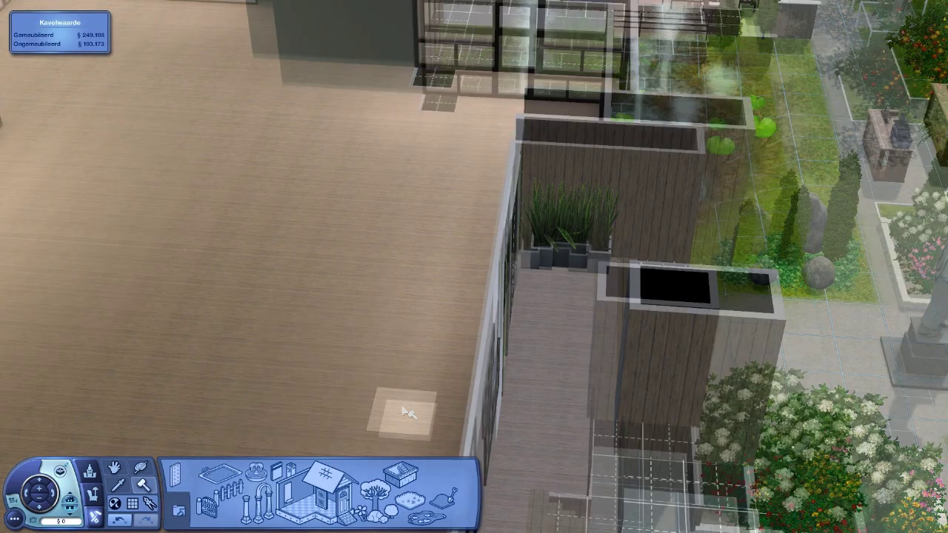
{"action": "scroll", "coordinate": [400, 415], "scroll_direction": "down", "scroll_amount": 5}
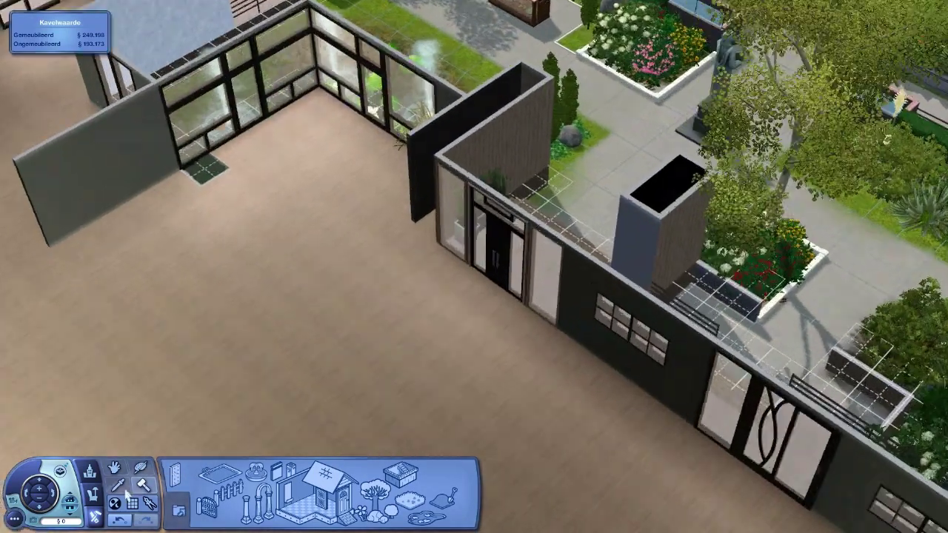
{"action": "scroll", "coordinate": [333, 333], "scroll_direction": "up", "scroll_amount": 5}
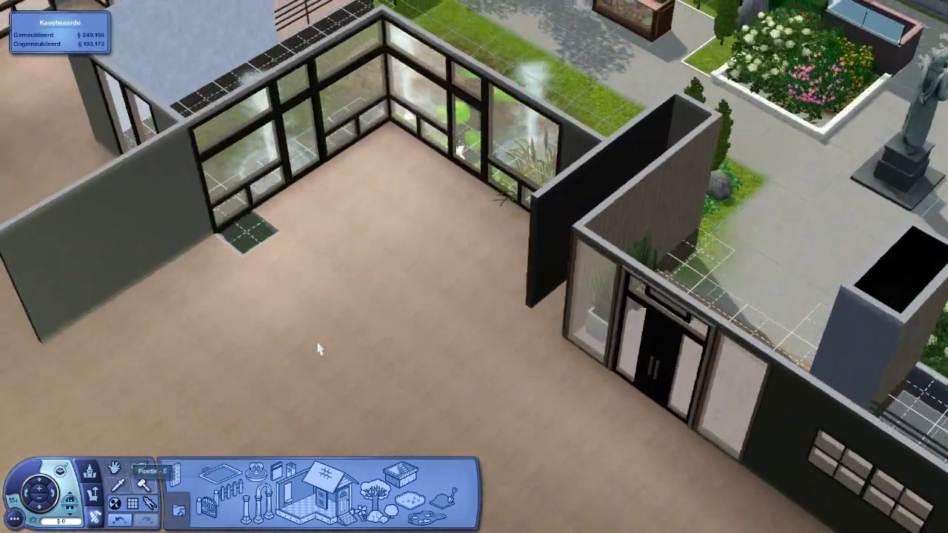
{"action": "left_click", "coordinate": [326, 348]}
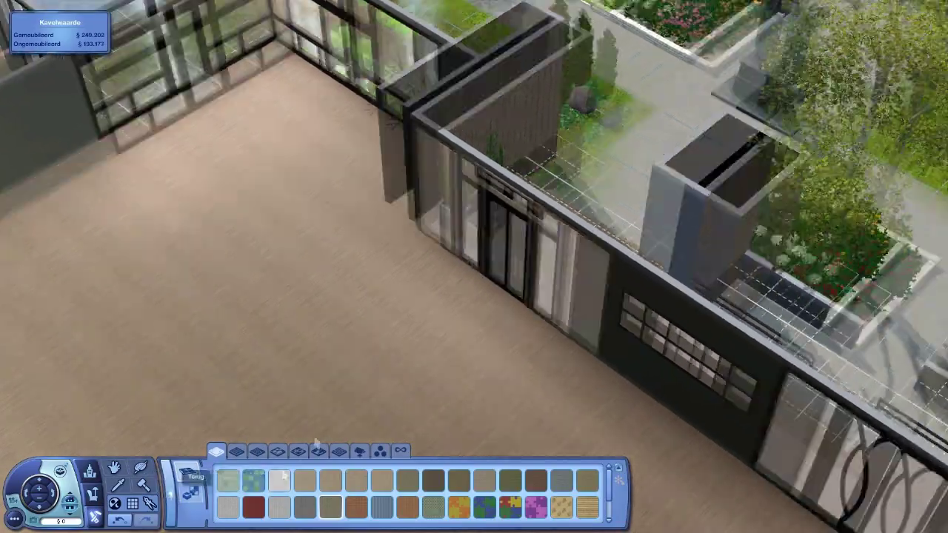
{"action": "scroll", "coordinate": [461, 382], "scroll_direction": "down", "scroll_amount": 8}
{"action": "key", "text": "Escape"}
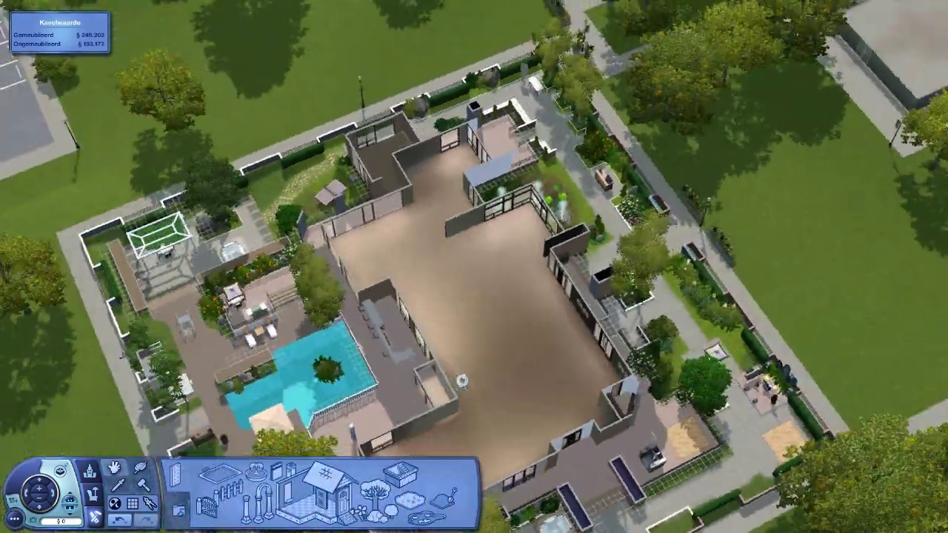
- Draw two 8-tile partition walls outward from the back wall across the main floor
{"action": "left_click_drag", "start_coordinate": [461, 382], "coordinate": [667, 370]}
{"action": "scroll", "coordinate": [474, 296], "scroll_direction": "up", "scroll_amount": 6}
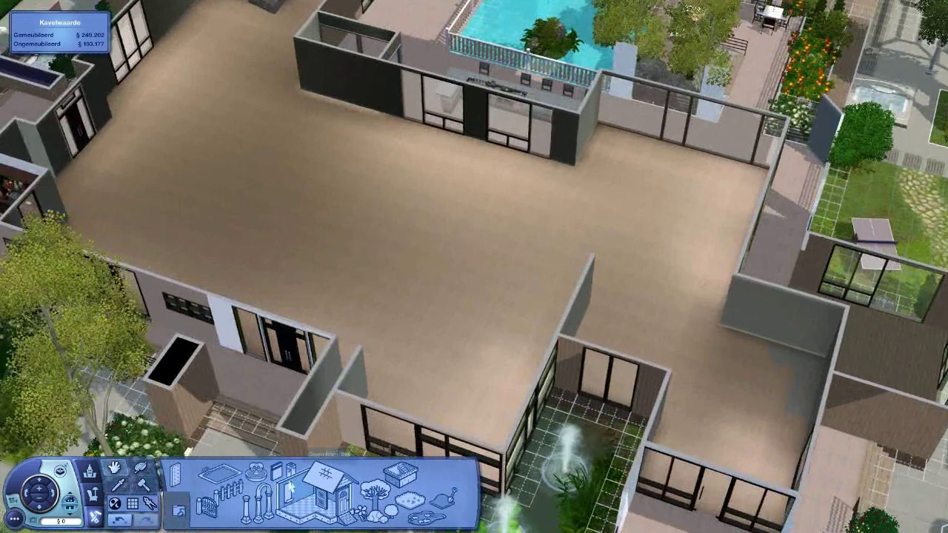
{"action": "left_click", "coordinate": [297, 485]}
{"action": "scroll", "coordinate": [400, 333], "scroll_direction": "up", "scroll_amount": 4}
{"action": "scroll", "coordinate": [369, 380], "scroll_direction": "up", "scroll_amount": 4}
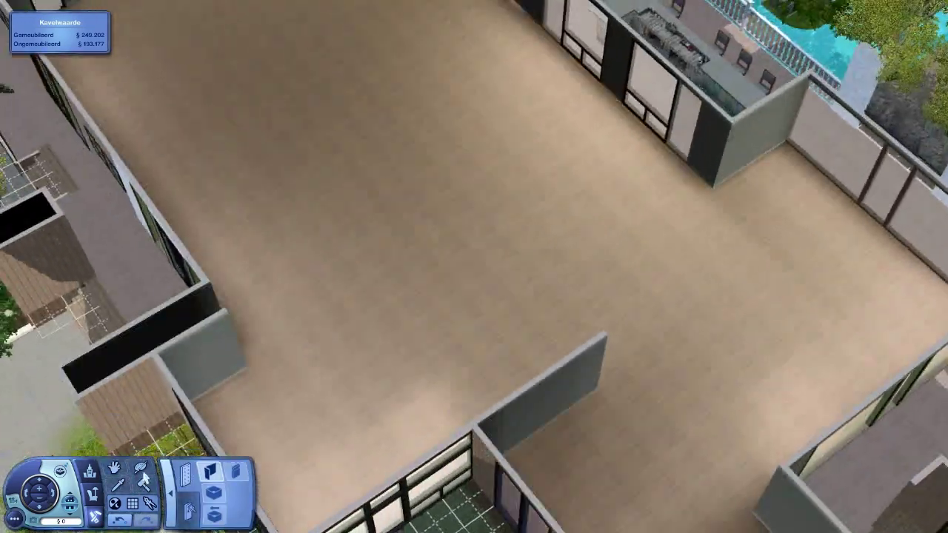
{"action": "left_click_drag", "start_coordinate": [474, 296], "coordinate": [370, 333]}
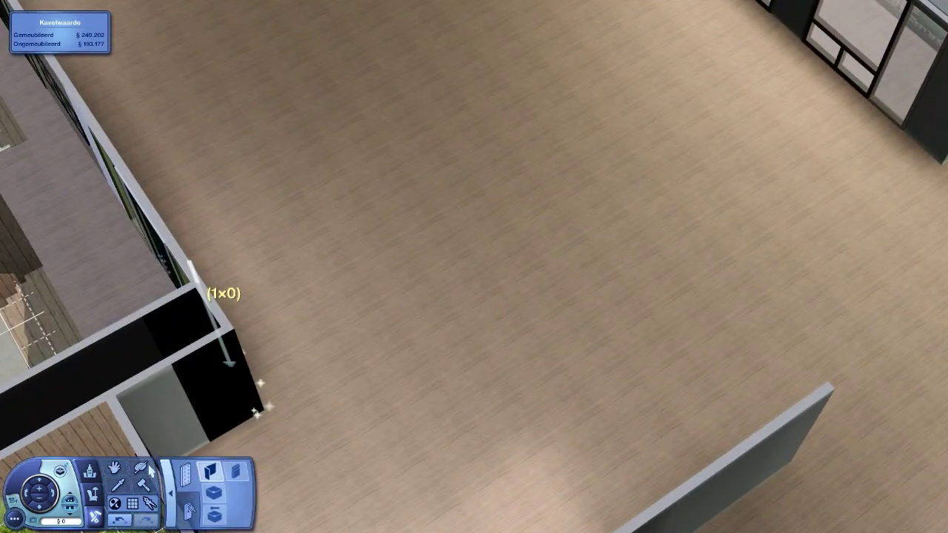
{"action": "left_click", "coordinate": [229, 363]}
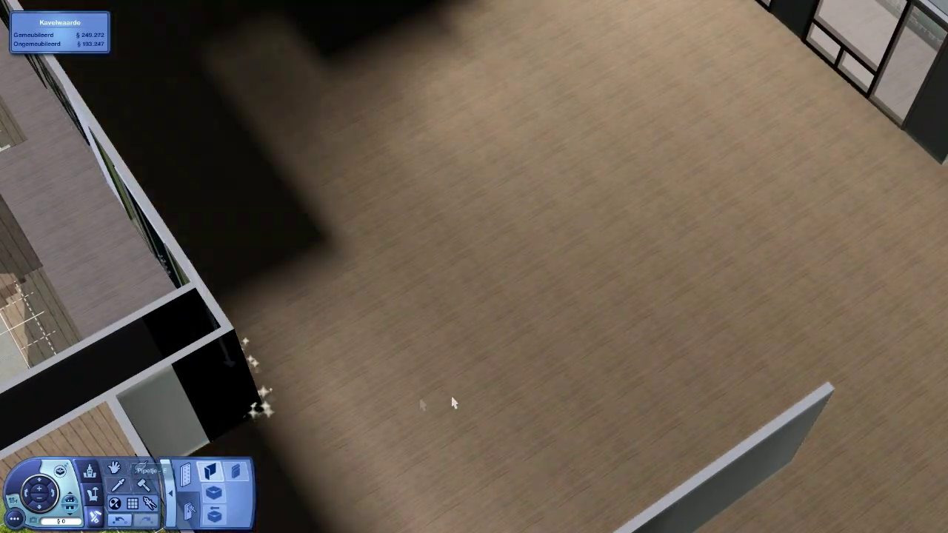
{"action": "mouse_move", "coordinate": [474, 296]}
{"action": "left_mouse_down"}
{"action": "mouse_move", "coordinate": [370, 407]}
{"action": "mouse_move", "coordinate": [447, 287]}
{"action": "left_mouse_up"}
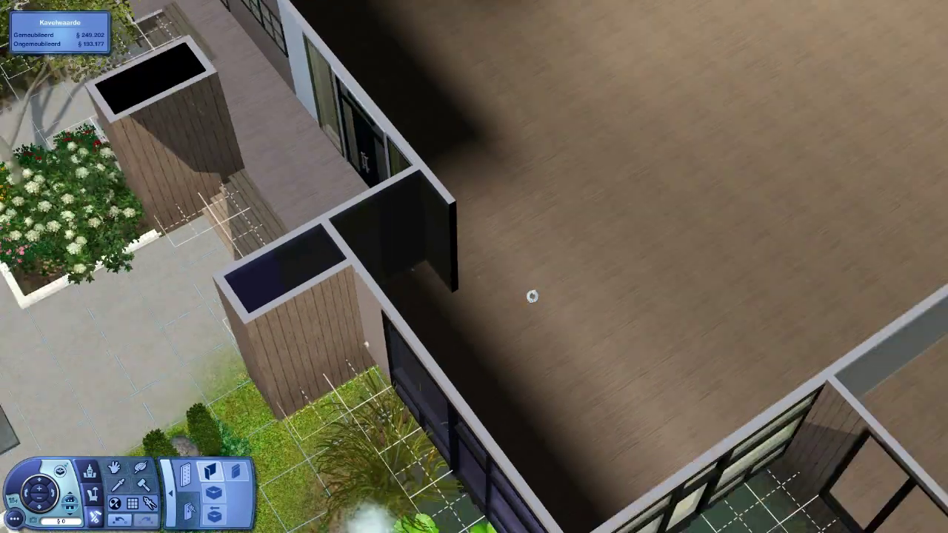
{"action": "mouse_move", "coordinate": [536, 305]}
{"action": "left_mouse_down"}
{"action": "mouse_move", "coordinate": [688, 335]}
{"action": "mouse_move", "coordinate": [294, 395]}
{"action": "mouse_move", "coordinate": [374, 483]}
{"action": "mouse_move", "coordinate": [449, 497]}
{"action": "left_mouse_up"}
{"action": "key", "text": "Page_Down"}
{"action": "scroll", "coordinate": [444, 371], "scroll_direction": "up", "scroll_amount": 3}
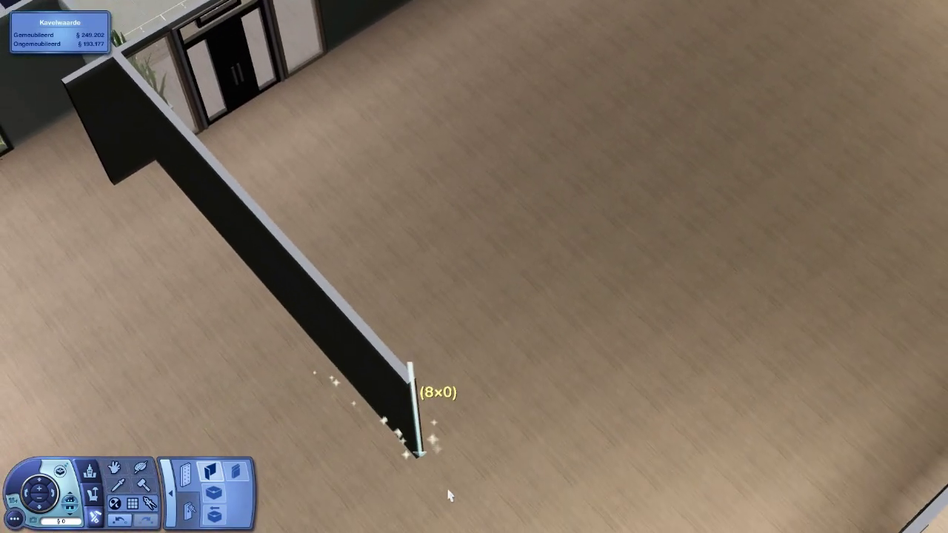
{"action": "scroll", "coordinate": [441, 488], "scroll_direction": "down", "scroll_amount": 4}
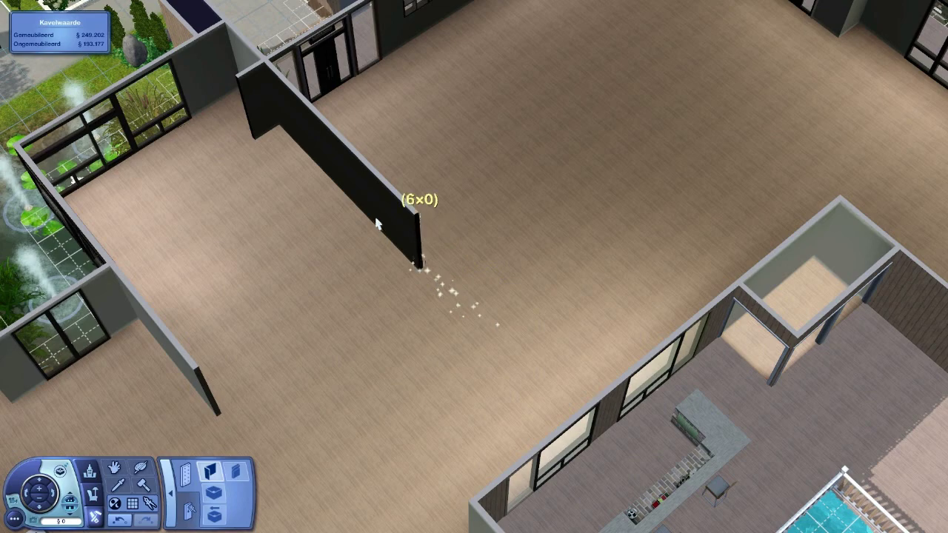
{"action": "mouse_move", "coordinate": [376, 225]}
{"action": "left_mouse_down"}
{"action": "mouse_move", "coordinate": [252, 217]}
{"action": "mouse_move", "coordinate": [377, 345]}
{"action": "left_mouse_up"}
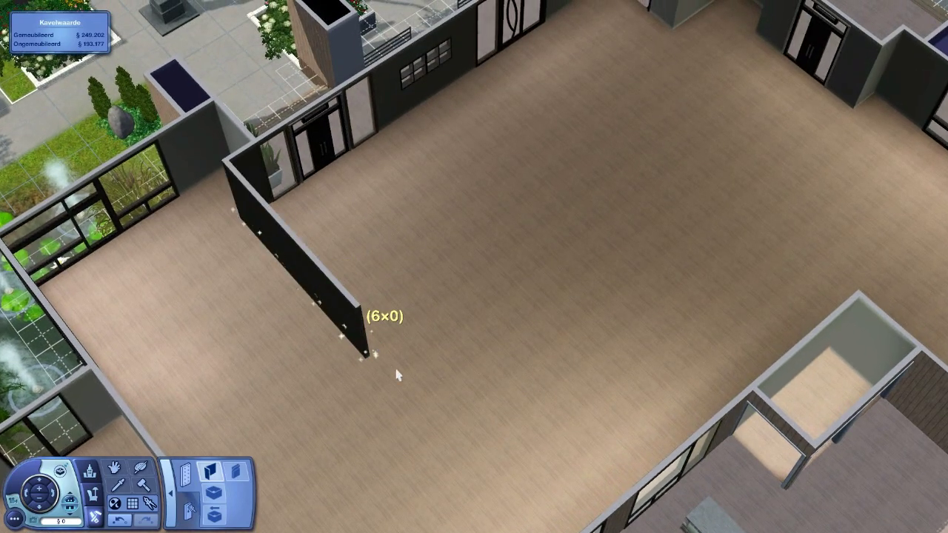
{"action": "left_click_drag", "start_coordinate": [398, 376], "coordinate": [393, 363]}
{"action": "middle_click", "coordinate": [430, 385]}
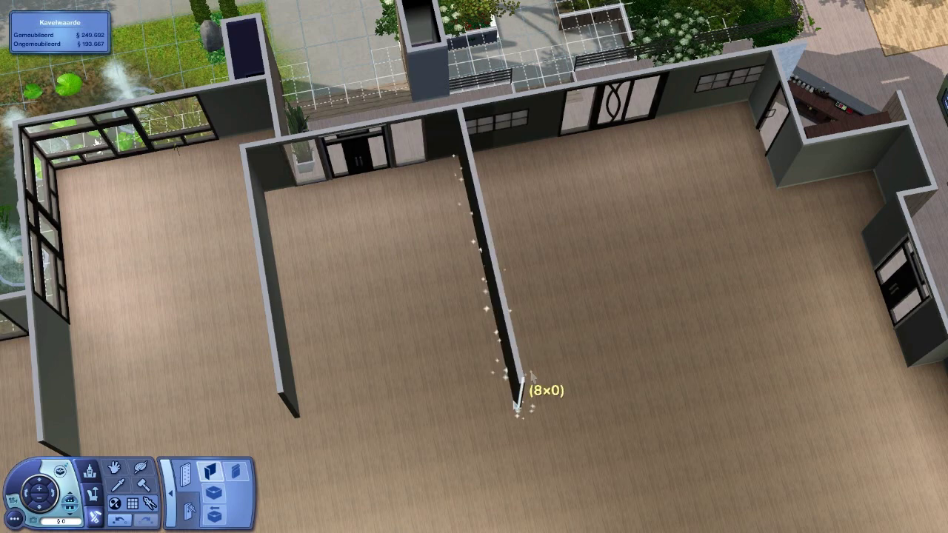
{"action": "scroll", "coordinate": [535, 364], "scroll_direction": "up", "scroll_amount": 4}
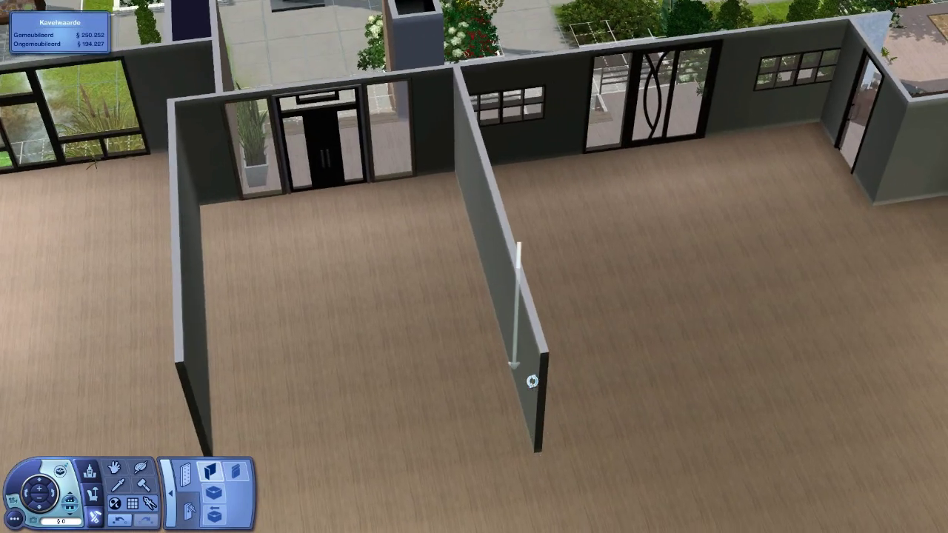
{"action": "middle_click", "coordinate": [426, 274]}
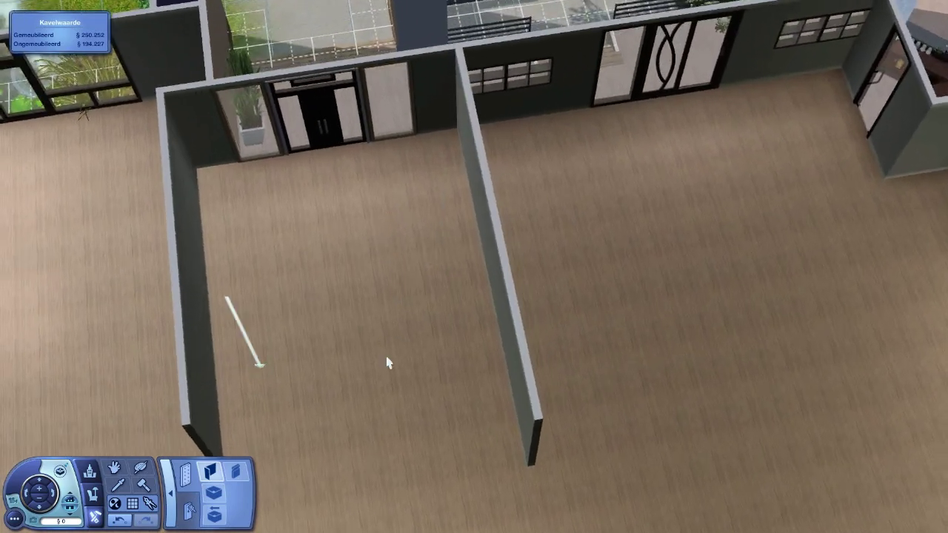
{"action": "left_click_drag", "start_coordinate": [393, 396], "coordinate": [241, 345]}
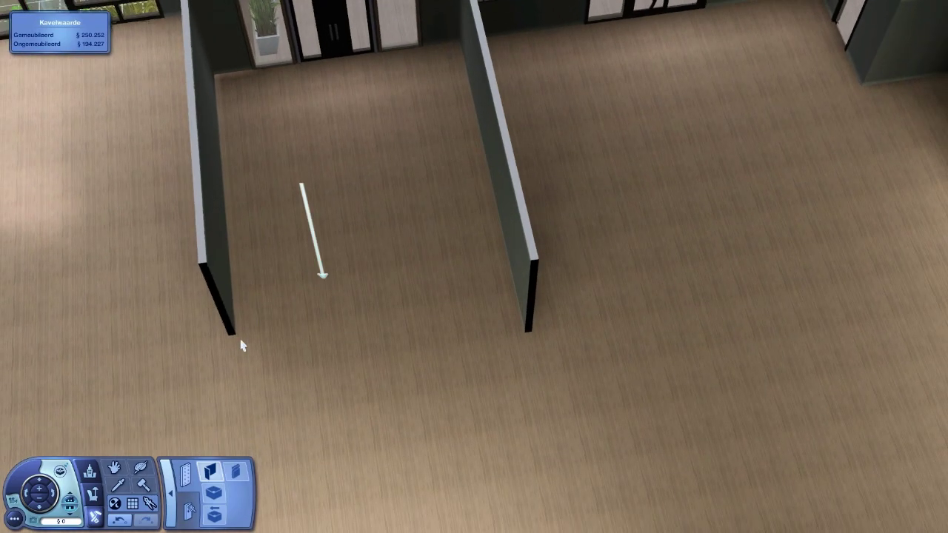
- Draw wall segments down from the top wall to close off a square room beside the closets
{"action": "mouse_move", "coordinate": [250, 396]}
{"action": "left_mouse_down"}
{"action": "mouse_move", "coordinate": [482, 337]}
{"action": "mouse_move", "coordinate": [481, 304]}
{"action": "left_mouse_up"}
{"action": "scroll", "coordinate": [481, 304], "scroll_direction": "up", "scroll_amount": 3}
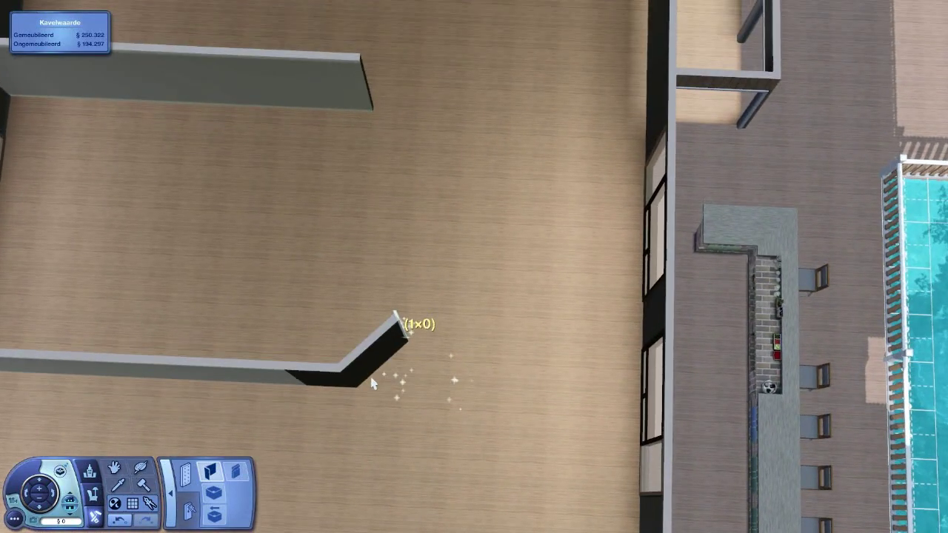
{"action": "left_click_drag", "start_coordinate": [372, 381], "coordinate": [407, 406]}
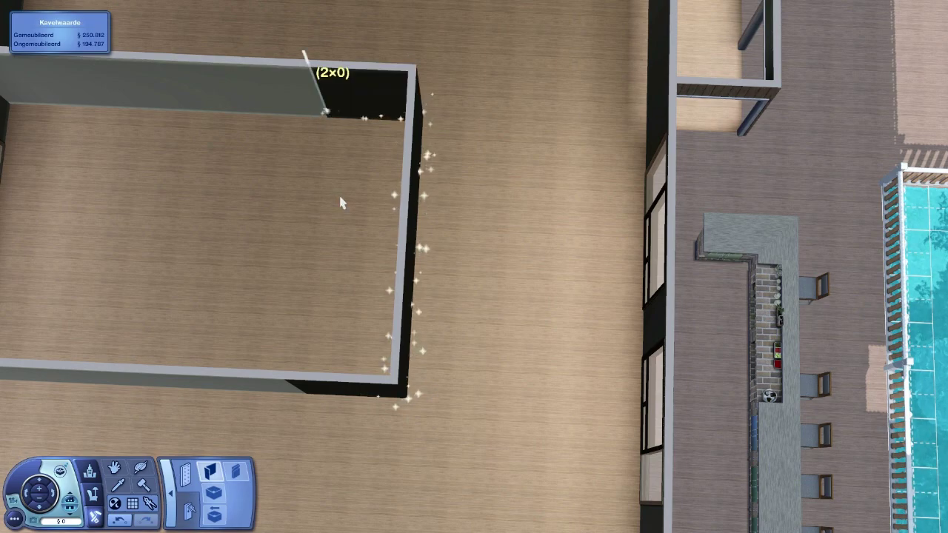
{"action": "mouse_move", "coordinate": [341, 203]}
{"action": "left_mouse_down"}
{"action": "mouse_move", "coordinate": [276, 275]}
{"action": "mouse_move", "coordinate": [254, 228]}
{"action": "left_mouse_up"}
{"action": "scroll", "coordinate": [296, 281], "scroll_direction": "up", "scroll_amount": 3}
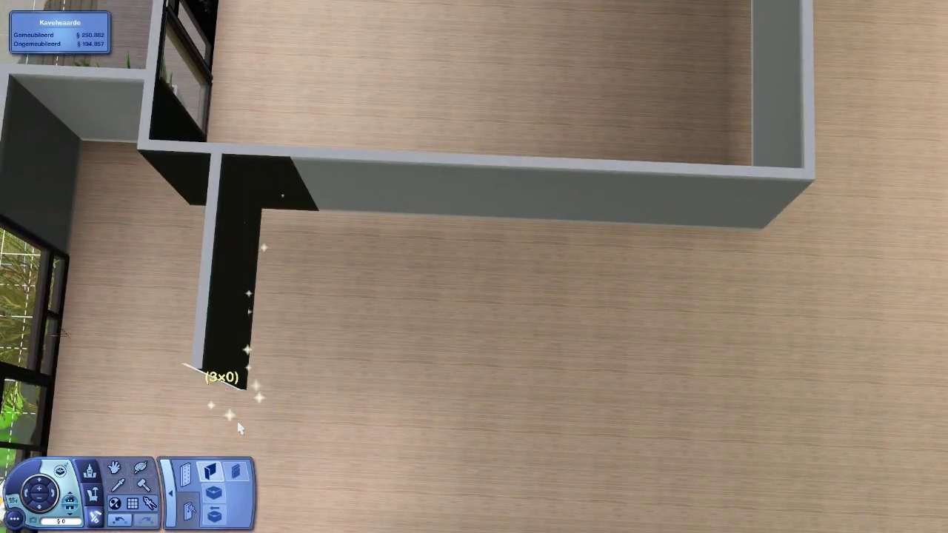
{"action": "left_click_drag", "start_coordinate": [257, 385], "coordinate": [249, 334]}
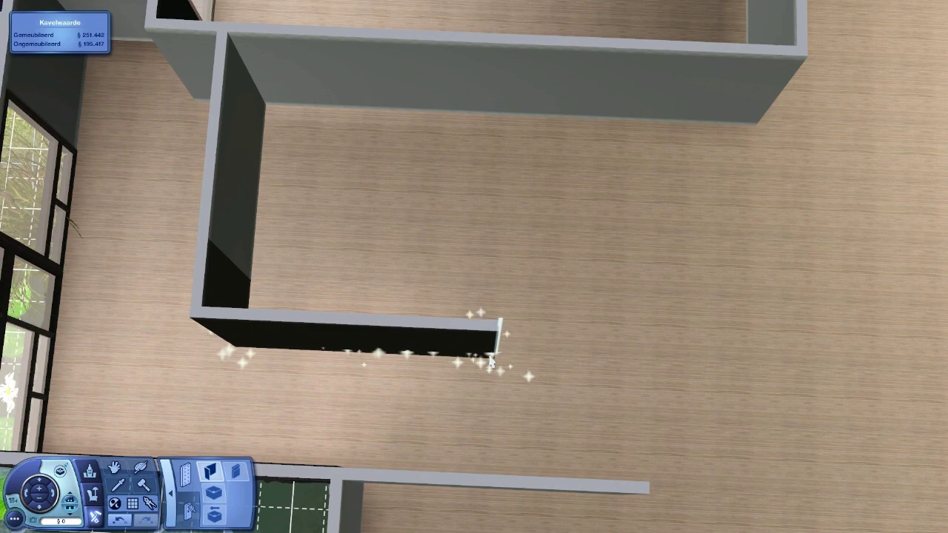
{"action": "left_click_drag", "start_coordinate": [483, 126], "coordinate": [483, 126]}
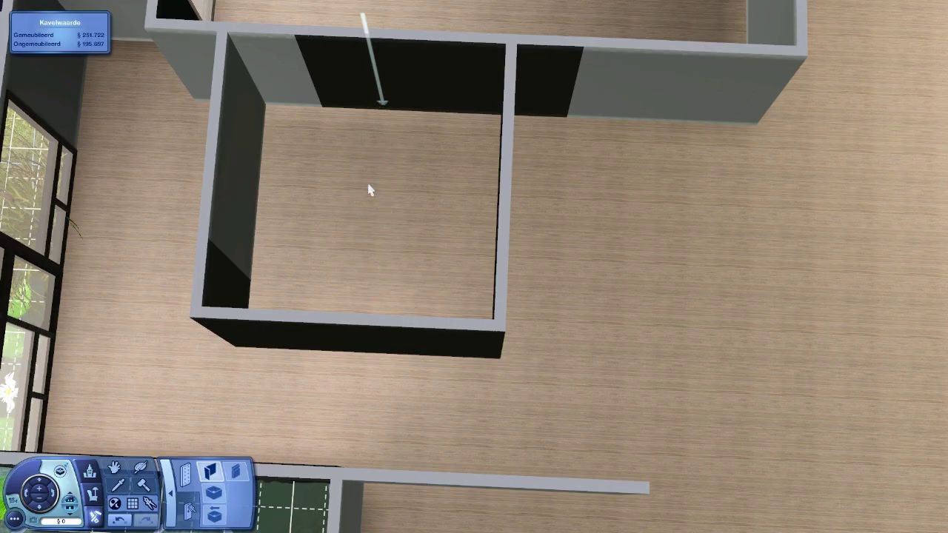
{"action": "left_click_drag", "start_coordinate": [370, 190], "coordinate": [363, 281]}
{"action": "scroll", "coordinate": [474, 280], "scroll_direction": "down", "scroll_amount": 5}
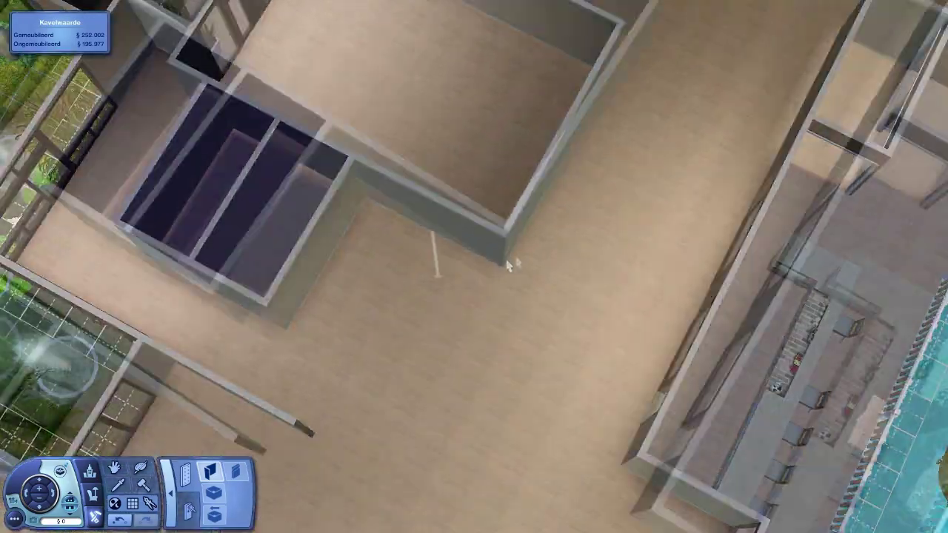
{"action": "scroll", "coordinate": [474, 276], "scroll_direction": "up", "scroll_amount": 5}
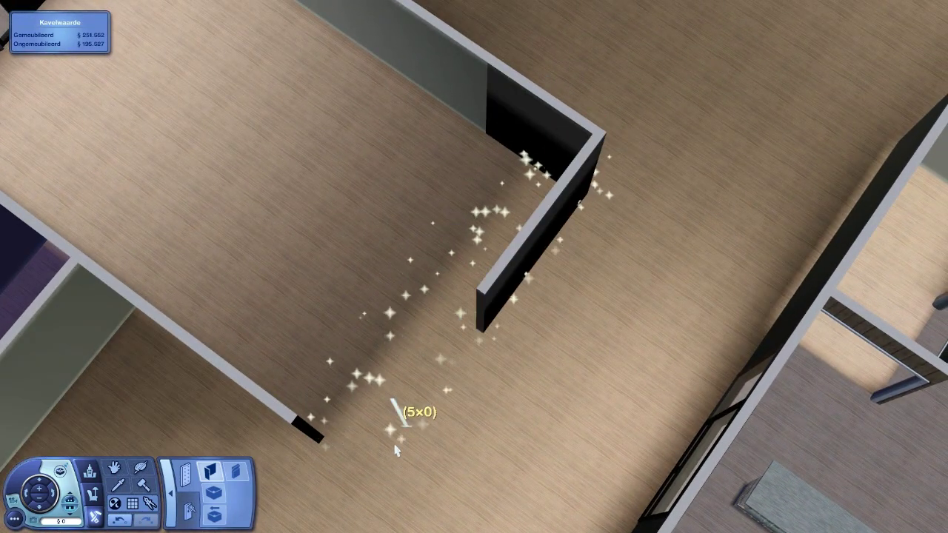
{"action": "scroll", "coordinate": [465, 387], "scroll_direction": "down", "scroll_amount": 5}
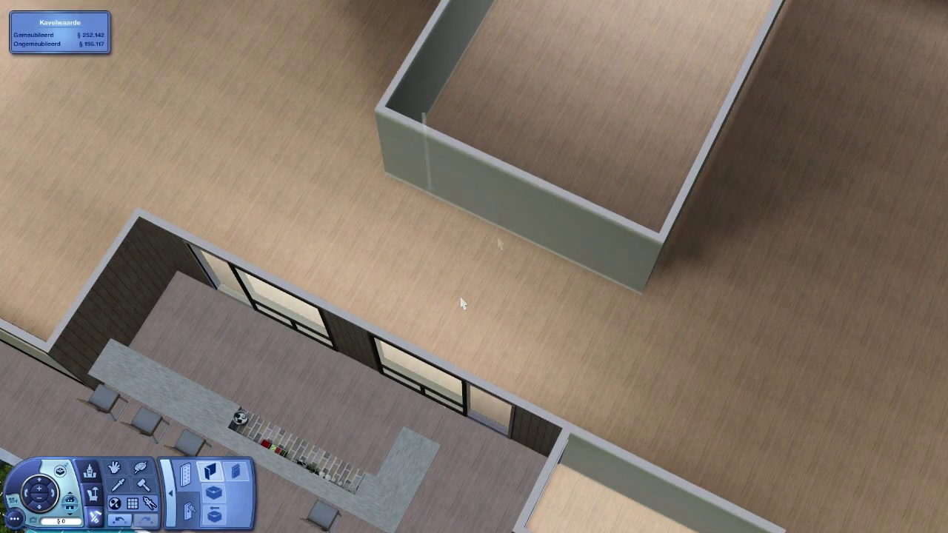
{"action": "key", "text": "period"}
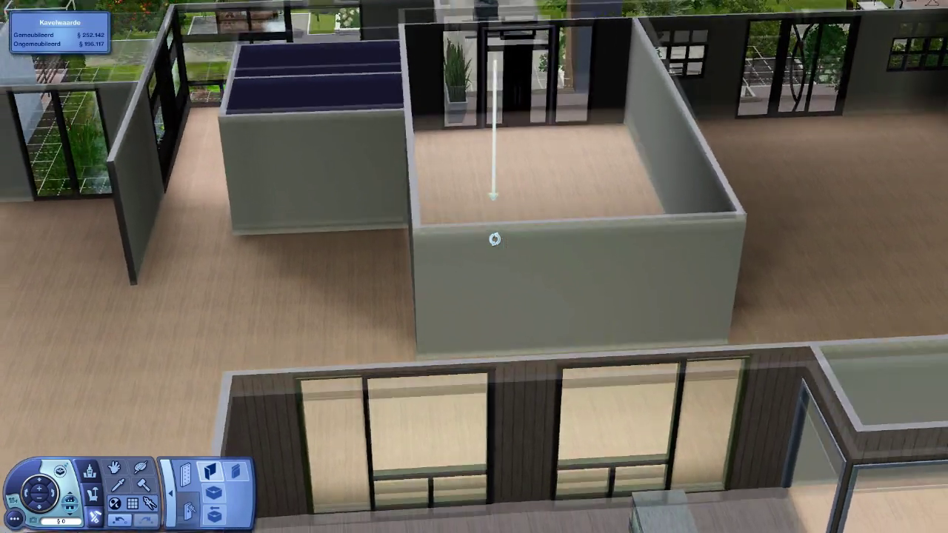
{"action": "scroll", "coordinate": [495, 239], "scroll_direction": "up", "scroll_amount": 5}
{"action": "scroll", "coordinate": [354, 141], "scroll_direction": "up", "scroll_amount": 6}
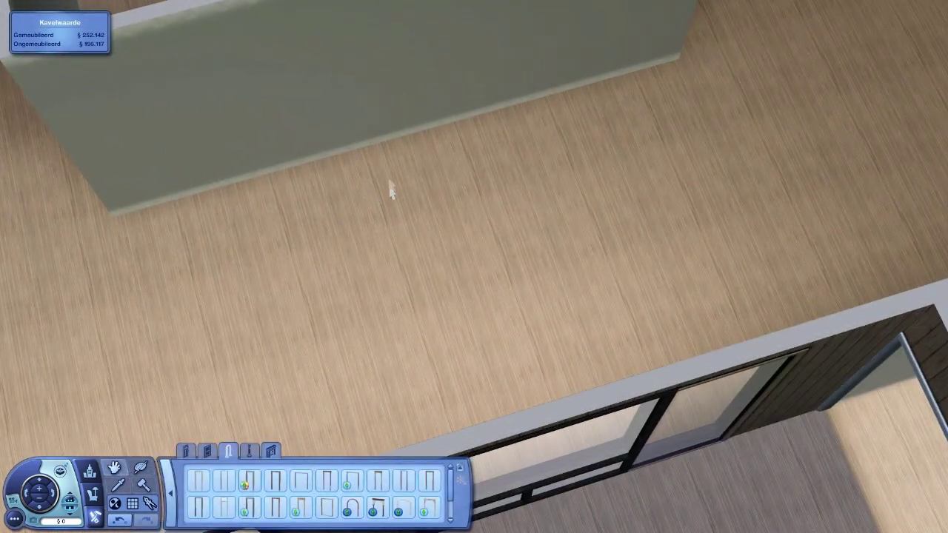
{"action": "scroll", "coordinate": [391, 191], "scroll_direction": "down", "scroll_amount": 8}
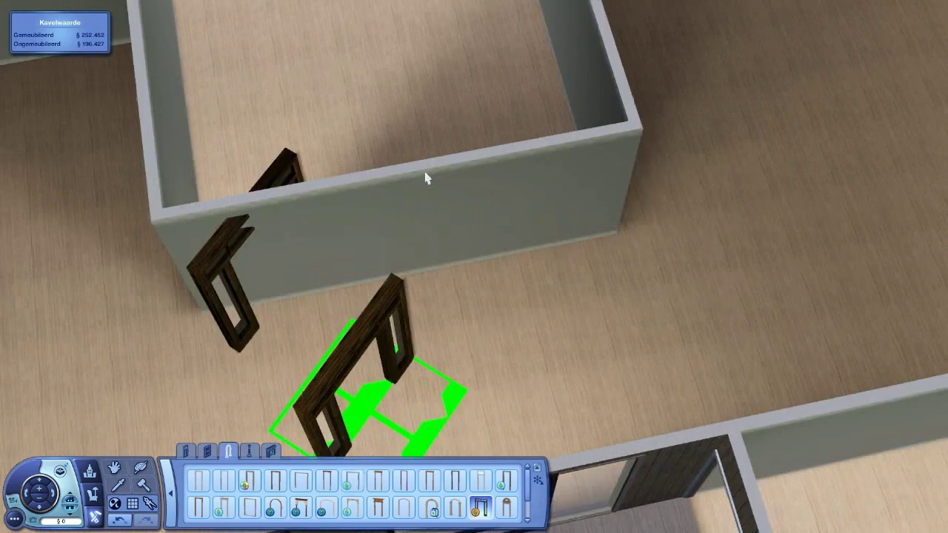
{"action": "scroll", "coordinate": [444, 178], "scroll_direction": "down", "scroll_amount": 6}
{"action": "scroll", "coordinate": [457, 503], "scroll_direction": "down", "scroll_amount": 1}
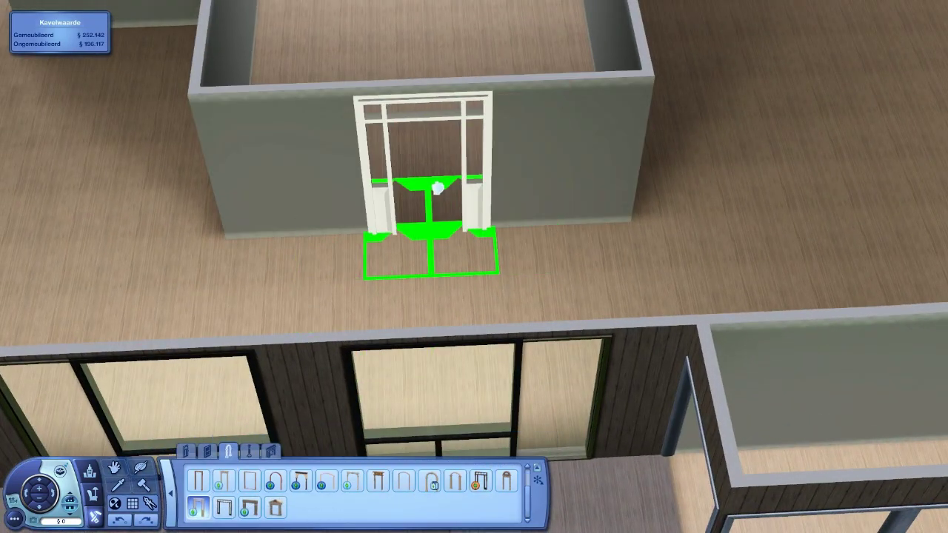
{"action": "scroll", "coordinate": [295, 359], "scroll_direction": "down", "scroll_amount": 5}
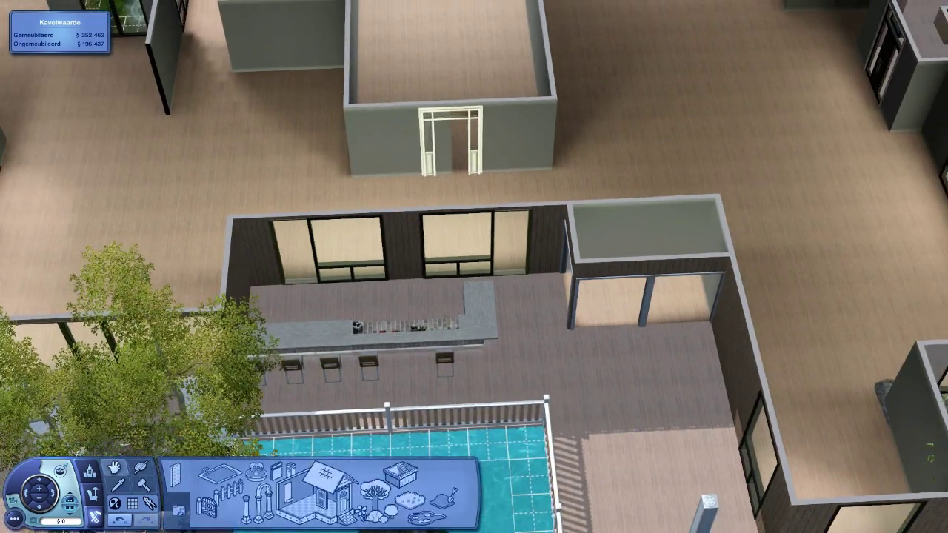
- Close the Doors catalog once the white double door sits in the room's front wall
{"action": "key", "text": "Escape"}
- Rotate the view down over the lower rooms with the Wall tool selected
{"action": "left_click", "coordinate": [462, 148]}
{"action": "key", "text": "period"}
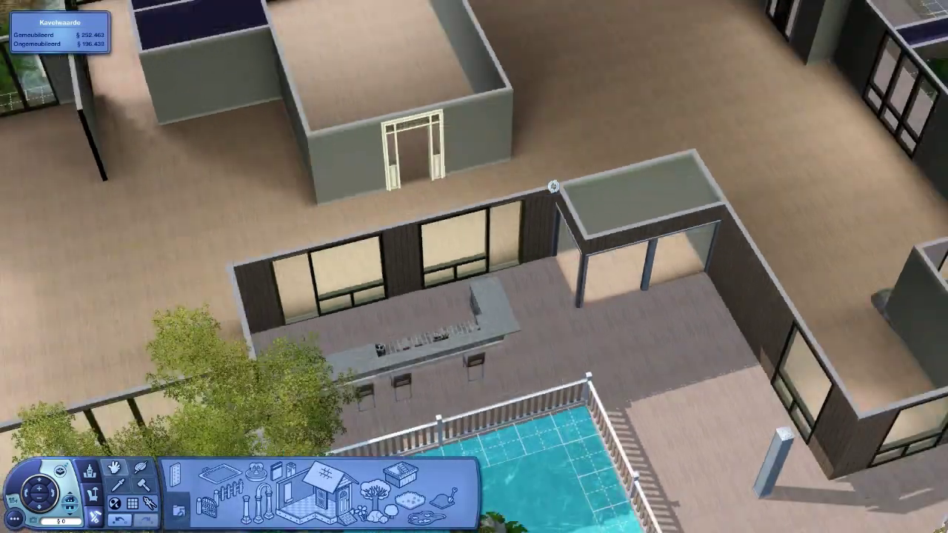
{"action": "scroll", "coordinate": [480, 253], "scroll_direction": "up", "scroll_amount": 5}
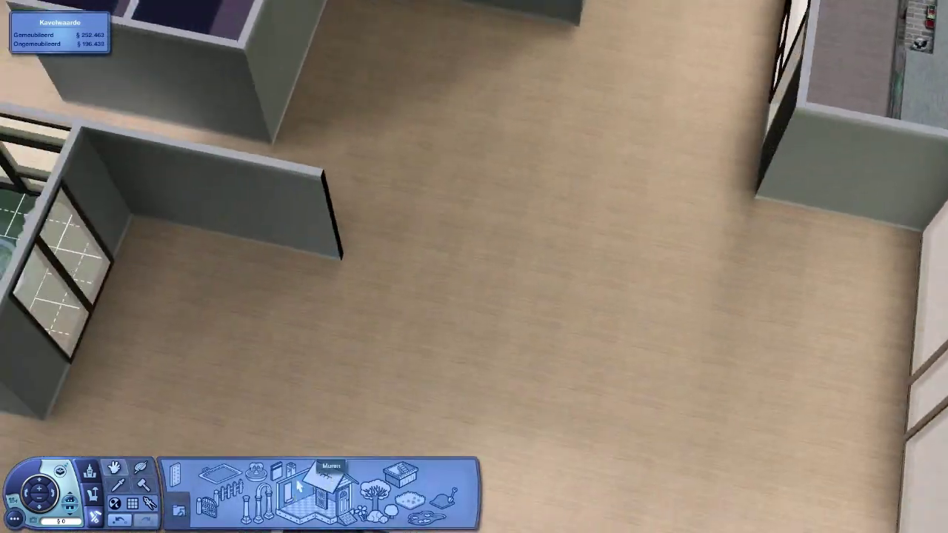
{"action": "left_click", "coordinate": [318, 489]}
{"action": "scroll", "coordinate": [417, 297], "scroll_direction": "down", "scroll_amount": 3}
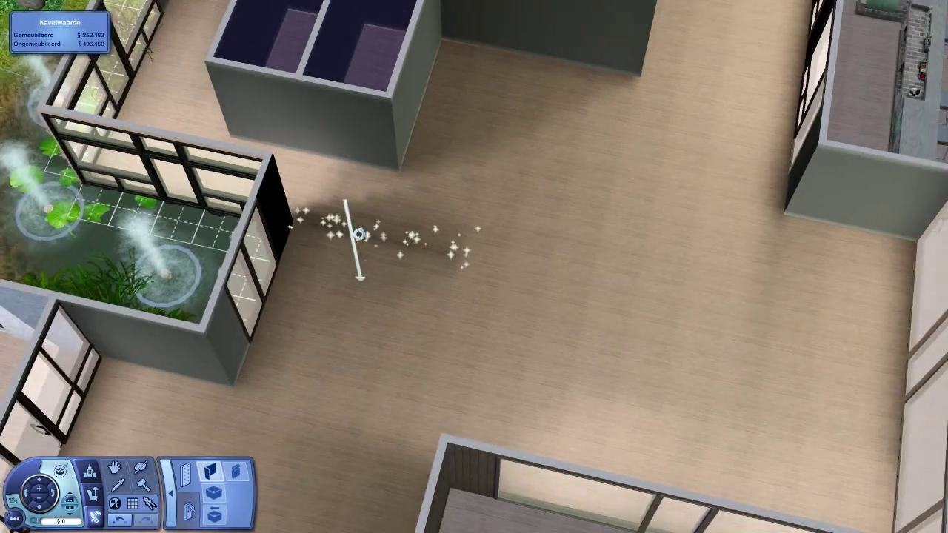
{"action": "scroll", "coordinate": [363, 237], "scroll_direction": "down", "scroll_amount": 3}
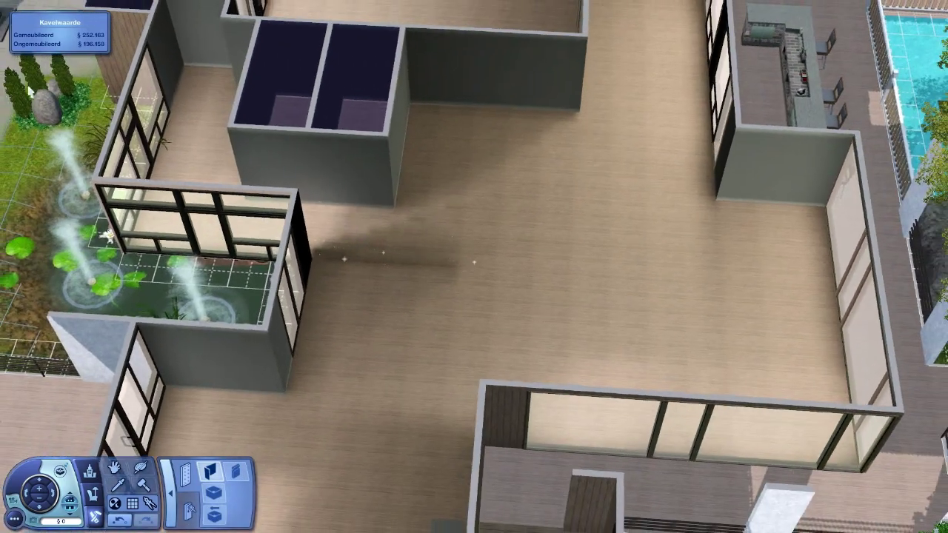
{"action": "scroll", "coordinate": [342, 200], "scroll_direction": "up", "scroll_amount": 4}
{"action": "scroll", "coordinate": [342, 200], "scroll_direction": "down", "scroll_amount": 3}
{"action": "scroll", "coordinate": [342, 178], "scroll_direction": "up", "scroll_amount": 5}
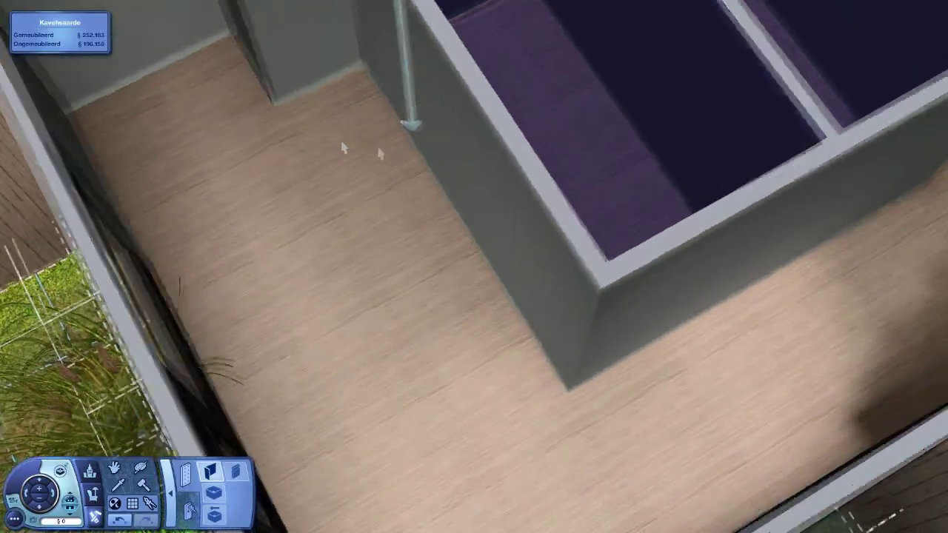
{"action": "scroll", "coordinate": [343, 148], "scroll_direction": "down", "scroll_amount": 3}
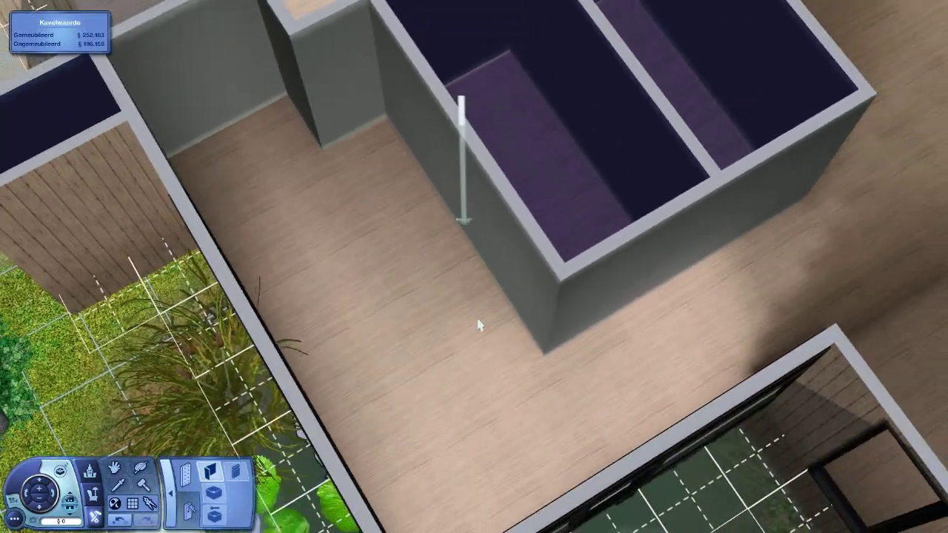
{"action": "scroll", "coordinate": [483, 390], "scroll_direction": "down", "scroll_amount": 5}
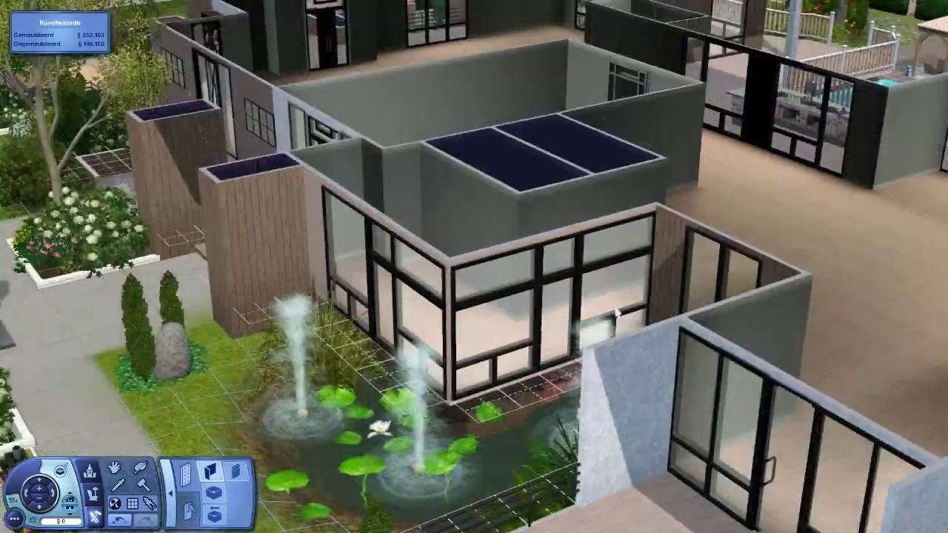
{"action": "scroll", "coordinate": [616, 314], "scroll_direction": "down", "scroll_amount": 5}
{"action": "left_click_drag", "start_coordinate": [519, 259], "coordinate": [580, 194]}
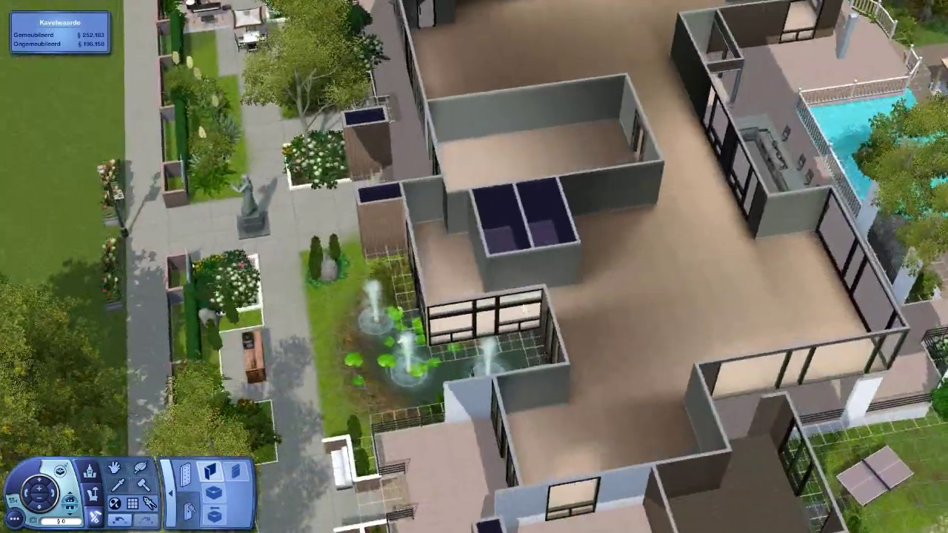
{"action": "scroll", "coordinate": [522, 310], "scroll_direction": "up", "scroll_amount": 5}
{"action": "scroll", "coordinate": [474, 245], "scroll_direction": "up", "scroll_amount": 3}
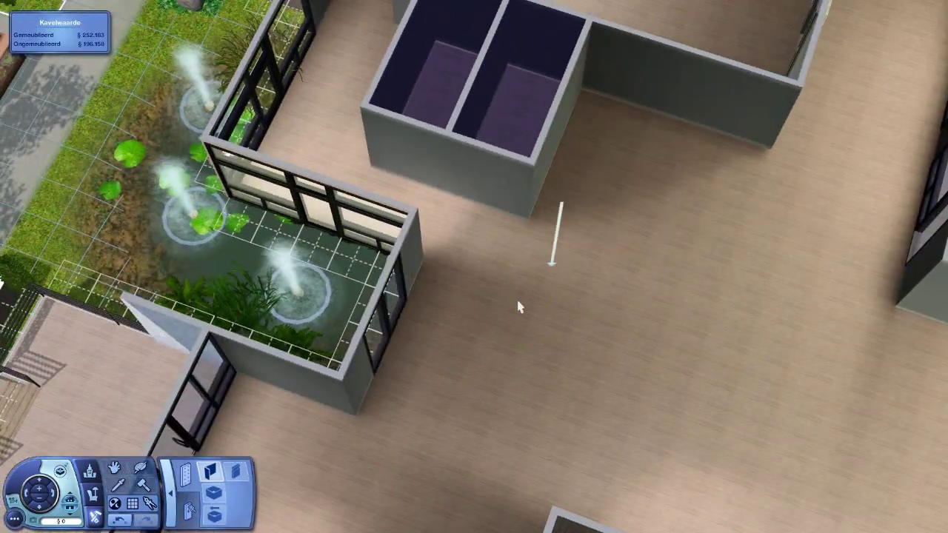
{"action": "left_click_drag", "start_coordinate": [519, 311], "coordinate": [459, 385]}
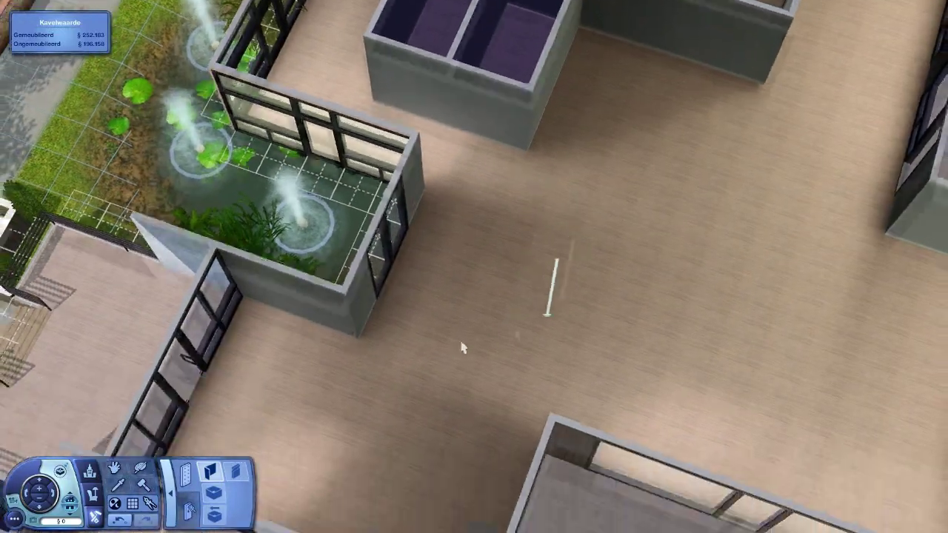
{"action": "scroll", "coordinate": [444, 414], "scroll_direction": "down", "scroll_amount": 2}
{"action": "left_click_drag", "start_coordinate": [426, 423], "coordinate": [445, 319]}
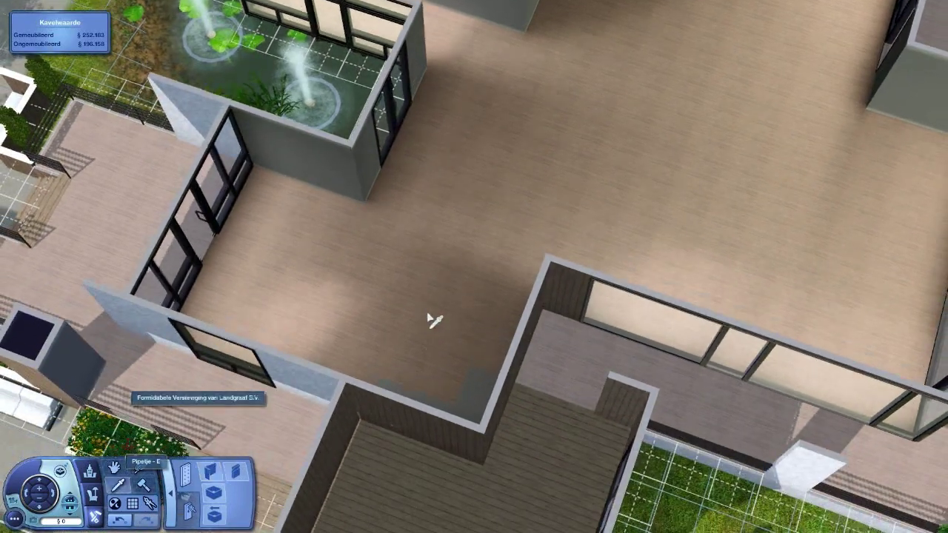
{"action": "key", "text": "f"}
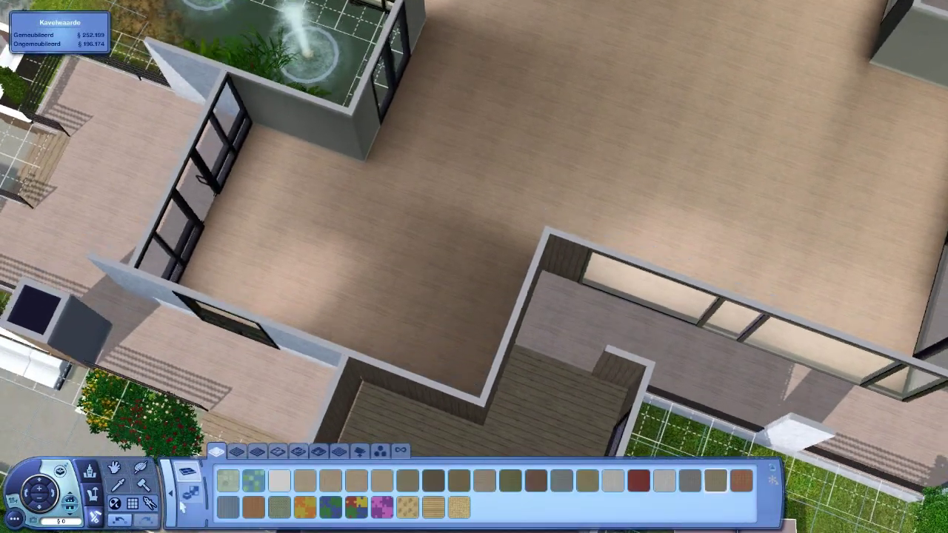
{"action": "left_click_drag", "start_coordinate": [465, 350], "coordinate": [385, 339]}
- Draw a jogged partition wall with a diagonal bend between the pond room and the closets
{"action": "key", "text": "Escape"}
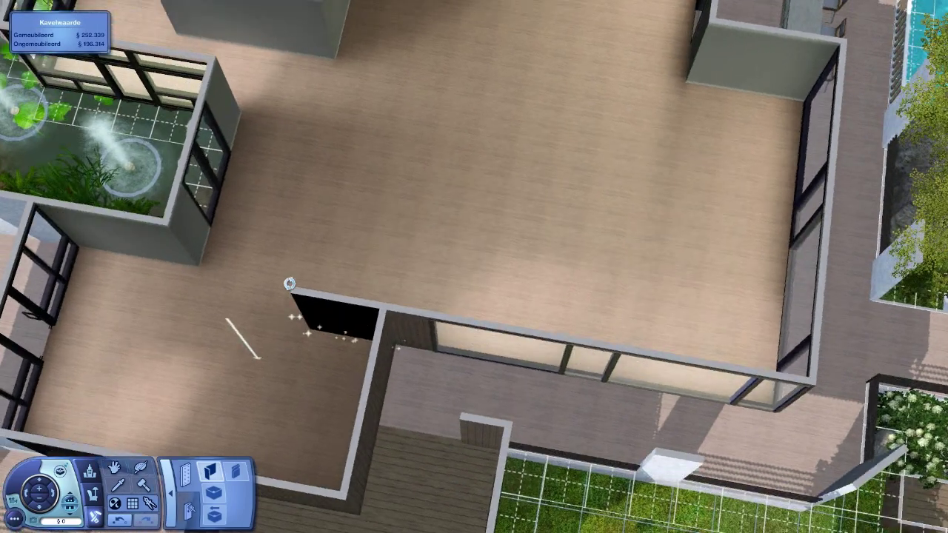
{"action": "mouse_move", "coordinate": [290, 283]}
{"action": "left_mouse_down"}
{"action": "mouse_move", "coordinate": [342, 224]}
{"action": "mouse_move", "coordinate": [448, 211]}
{"action": "left_mouse_up"}
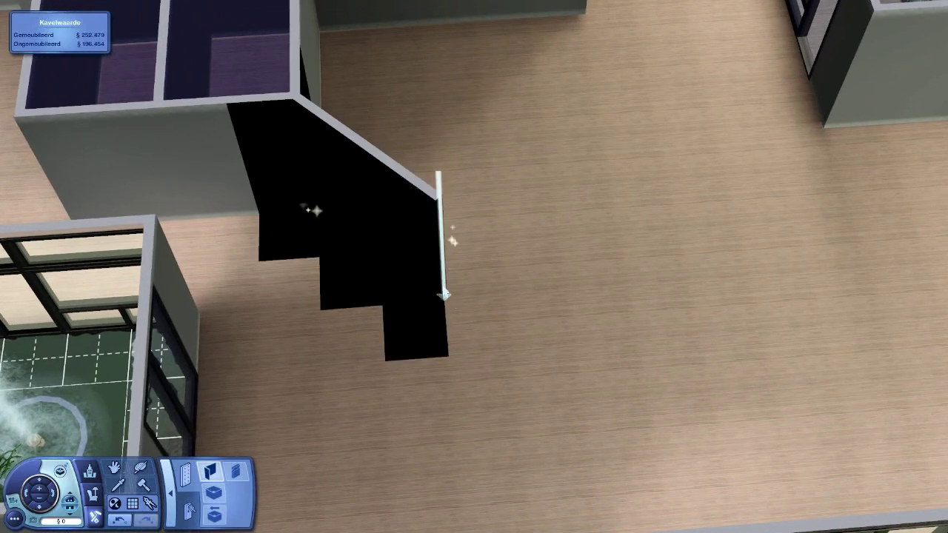
{"action": "left_click_drag", "start_coordinate": [444, 295], "coordinate": [480, 416]}
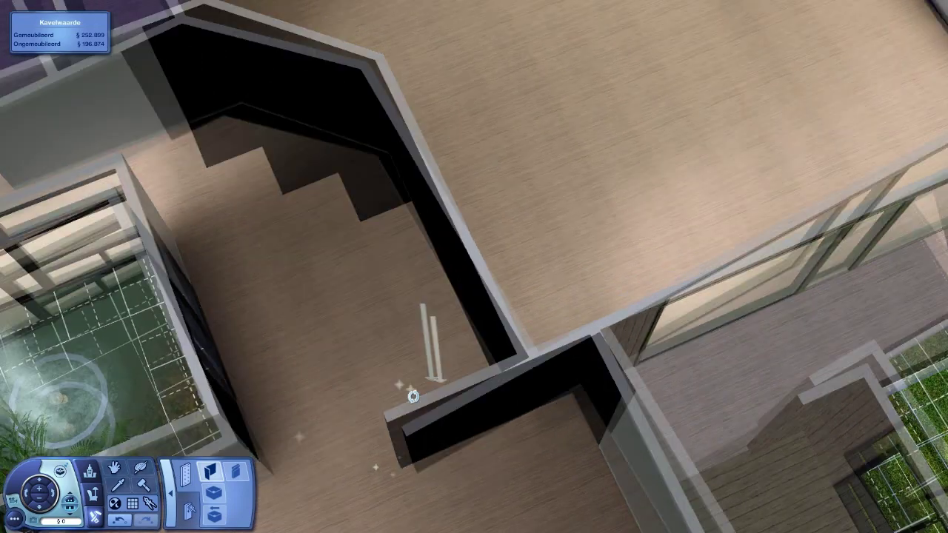
{"action": "left_click_drag", "start_coordinate": [368, 347], "coordinate": [556, 382]}
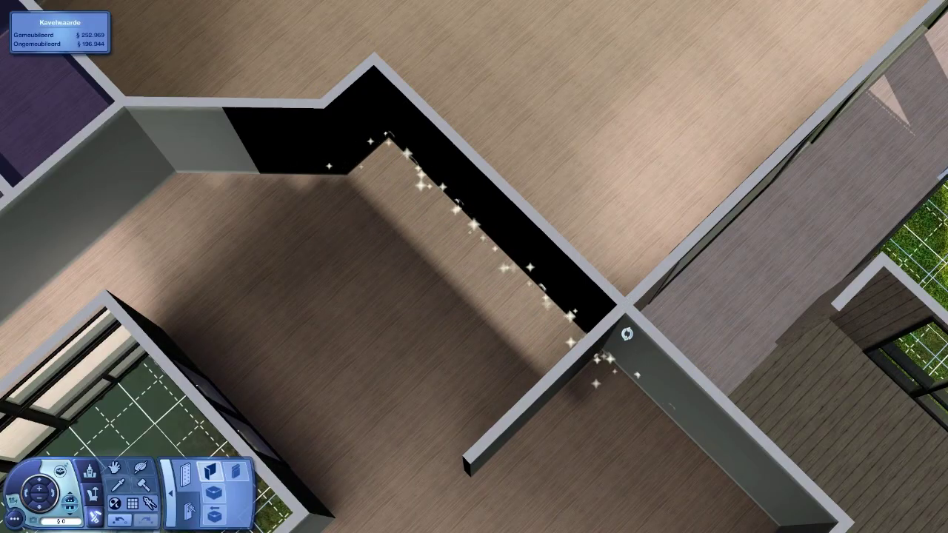
{"action": "scroll", "coordinate": [626, 335], "scroll_direction": "down", "scroll_amount": 3}
{"action": "left_click_drag", "start_coordinate": [626, 335], "coordinate": [563, 363]}
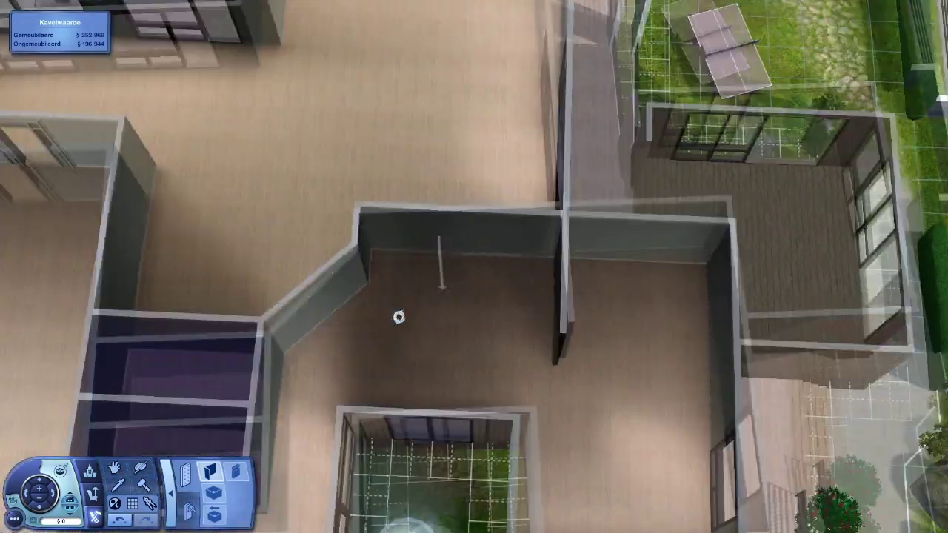
{"action": "left_click_drag", "start_coordinate": [563, 363], "coordinate": [488, 298]}
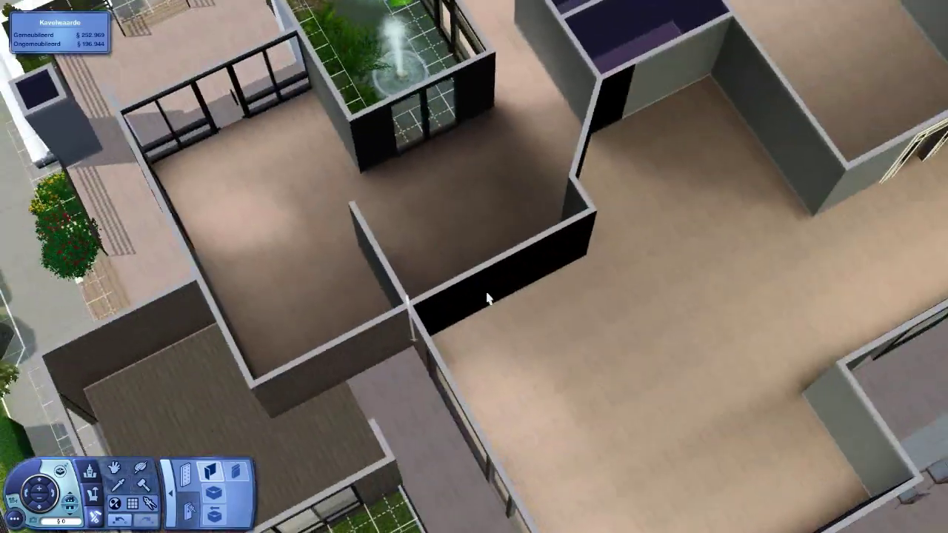
{"action": "scroll", "coordinate": [488, 298], "scroll_direction": "down", "scroll_amount": 2}
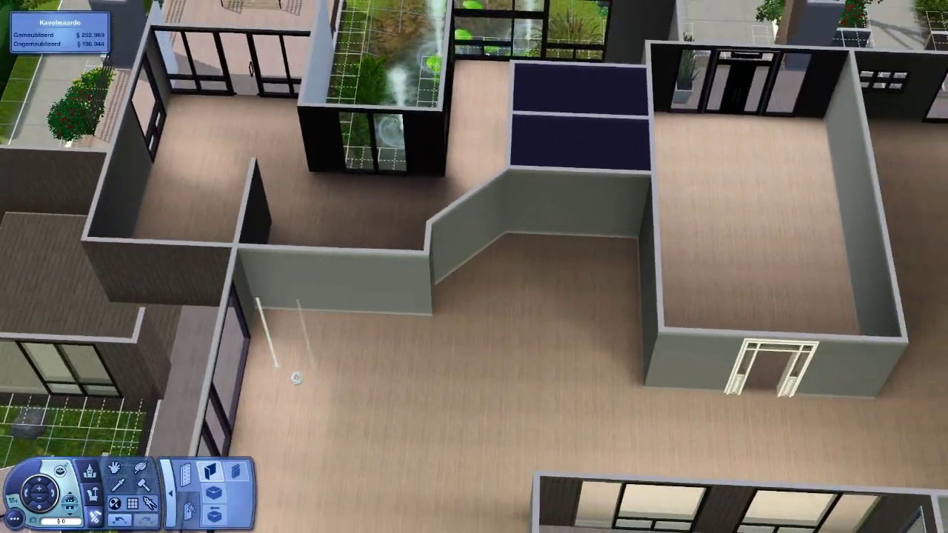
{"action": "left_click_drag", "start_coordinate": [295, 378], "coordinate": [505, 212]}
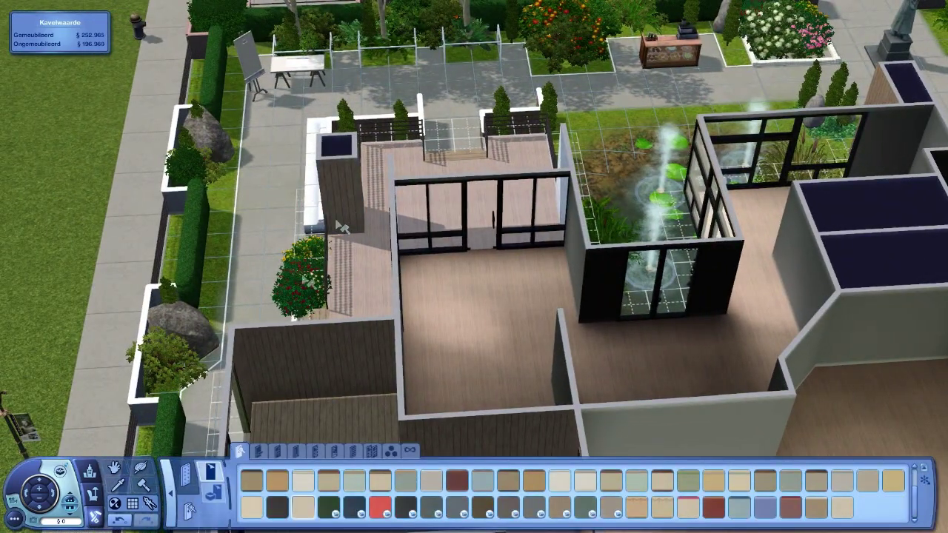
{"action": "scroll", "coordinate": [341, 227], "scroll_direction": "down", "scroll_amount": 5}
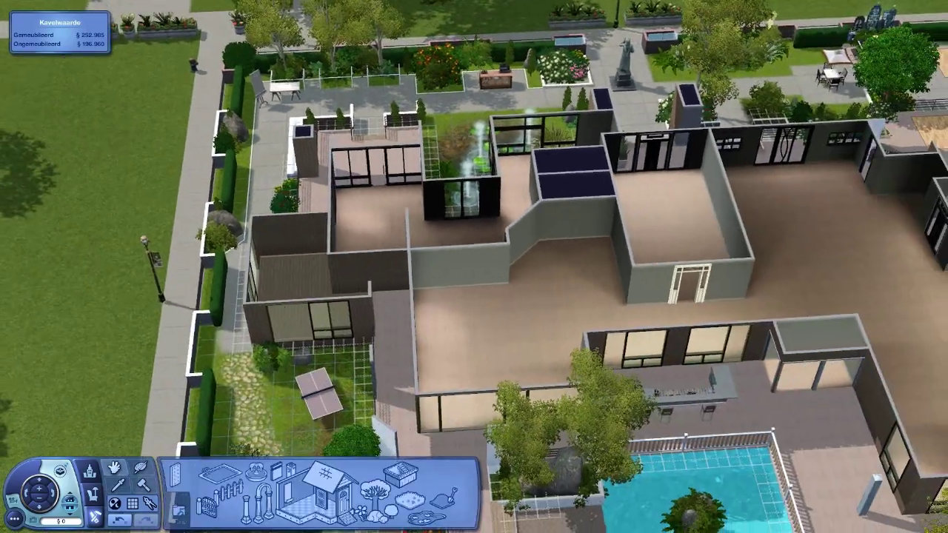
- Close the wall coverings palette and Floor Paint to get back to the building options
{"action": "key", "text": "Escape"}
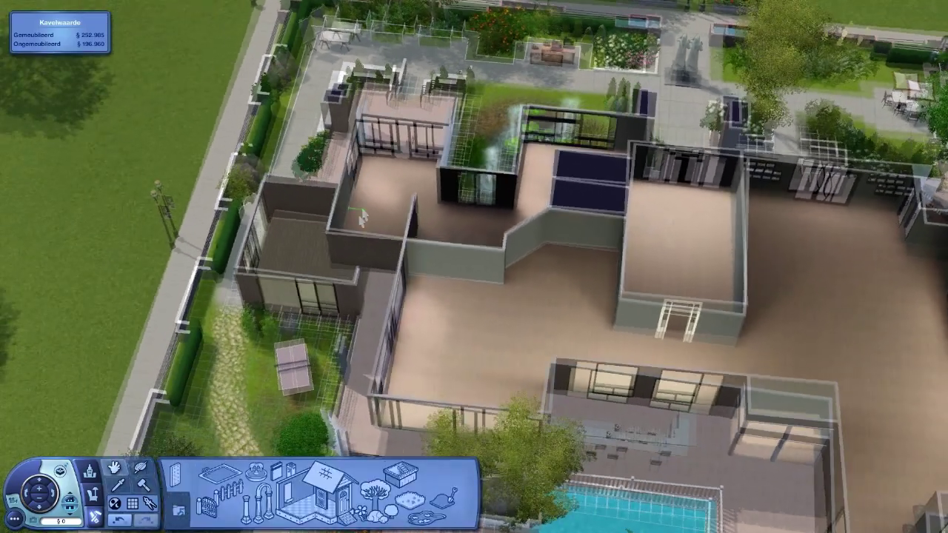
{"action": "scroll", "coordinate": [363, 215], "scroll_direction": "up", "scroll_amount": 5}
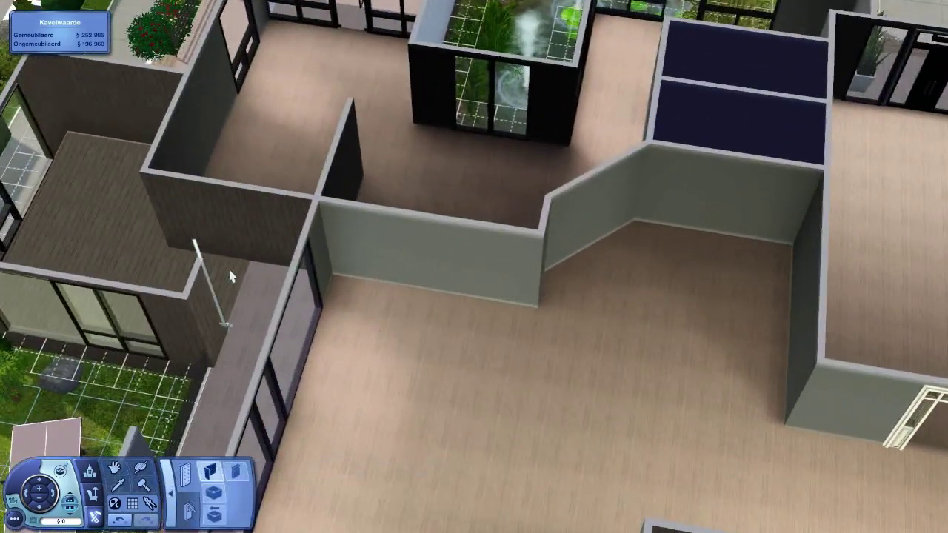
{"action": "scroll", "coordinate": [244, 252], "scroll_direction": "down", "scroll_amount": 5}
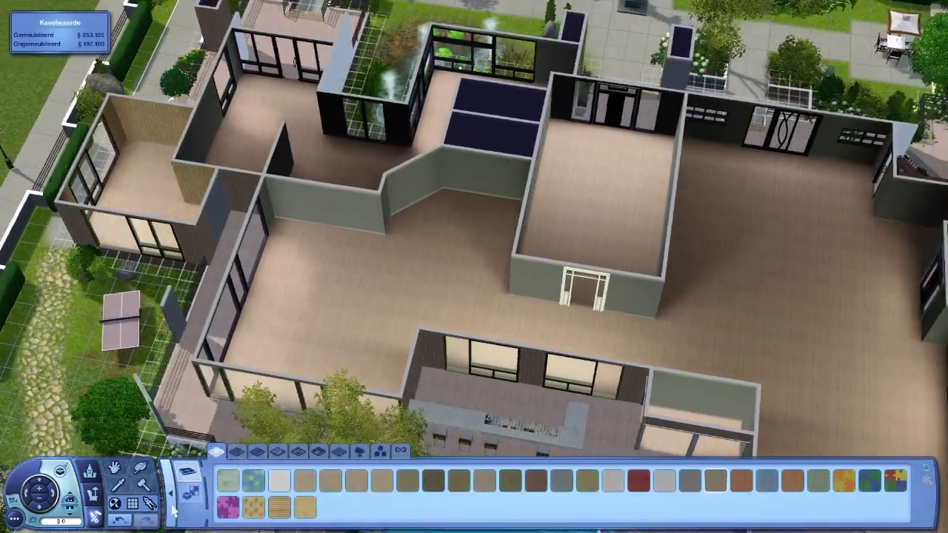
{"action": "key", "text": "Escape"}
{"action": "scroll", "coordinate": [266, 289], "scroll_direction": "up", "scroll_amount": 5}
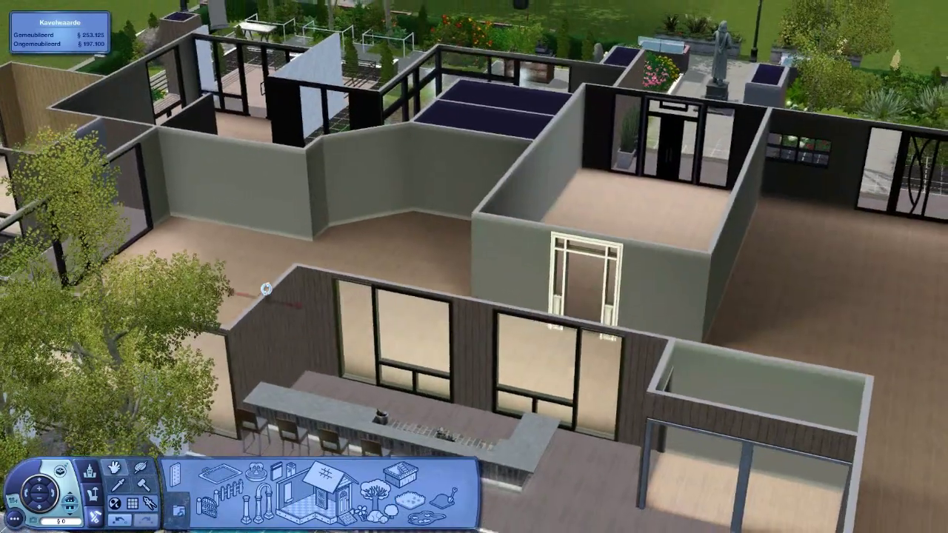
{"action": "scroll", "coordinate": [266, 289], "scroll_direction": "up", "scroll_amount": 5}
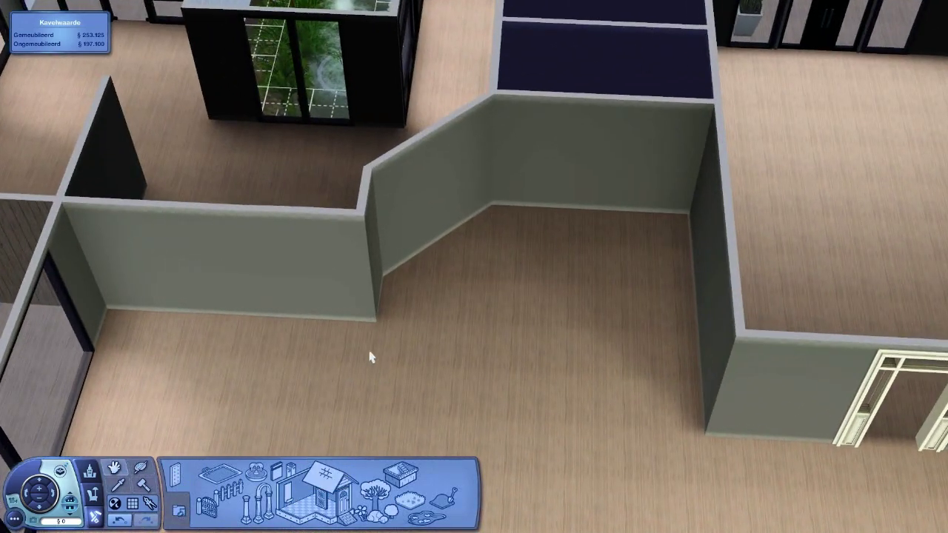
{"action": "scroll", "coordinate": [370, 357], "scroll_direction": "down", "scroll_amount": 5}
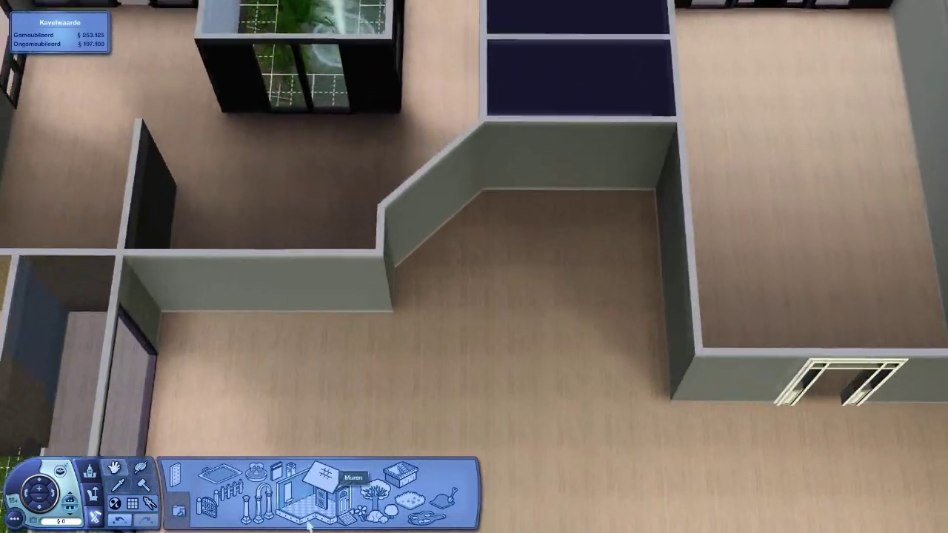
{"action": "scroll", "coordinate": [445, 311], "scroll_direction": "up", "scroll_amount": 5}
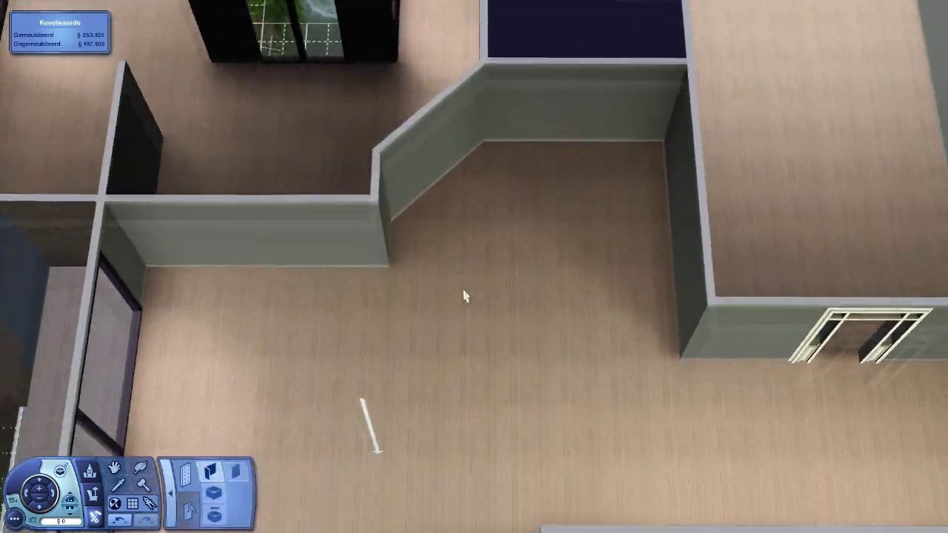
{"action": "scroll", "coordinate": [465, 296], "scroll_direction": "down", "scroll_amount": 4}
{"action": "scroll", "coordinate": [652, 44], "scroll_direction": "up", "scroll_amount": 4}
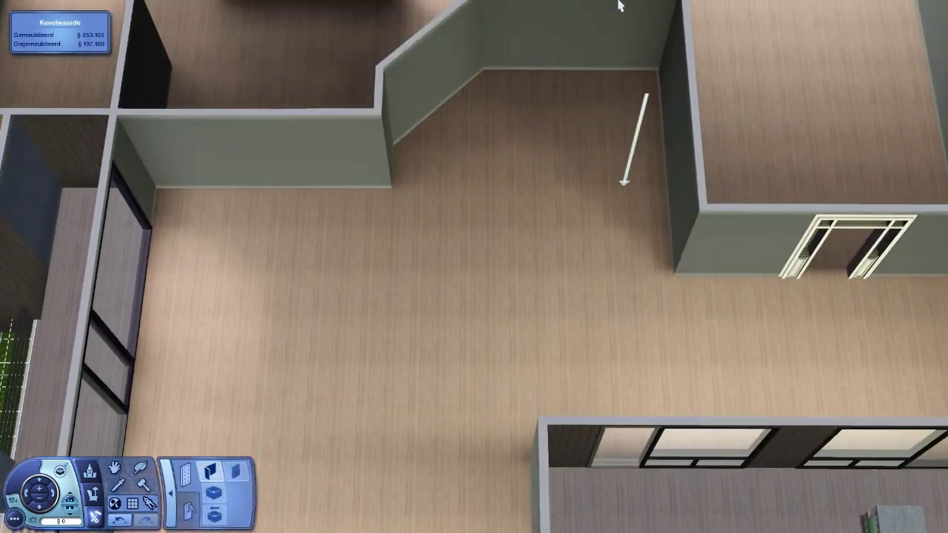
{"action": "scroll", "coordinate": [619, 6], "scroll_direction": "down", "scroll_amount": 2}
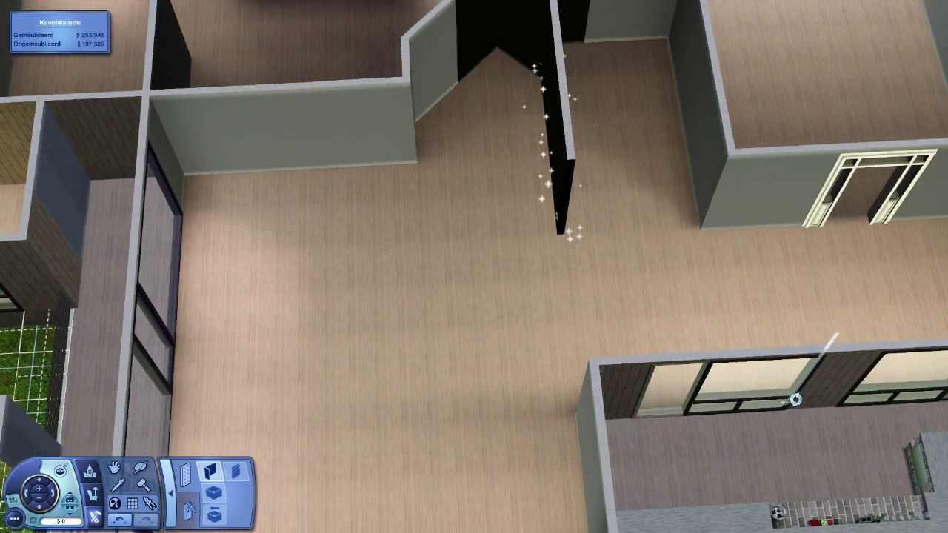
- Reshape the narrow room's front wall and delete one of its wall segments
{"action": "mouse_move", "coordinate": [518, 297]}
{"action": "left_mouse_down"}
{"action": "mouse_move", "coordinate": [495, 341]}
{"action": "mouse_move", "coordinate": [399, 278]}
{"action": "left_mouse_up"}
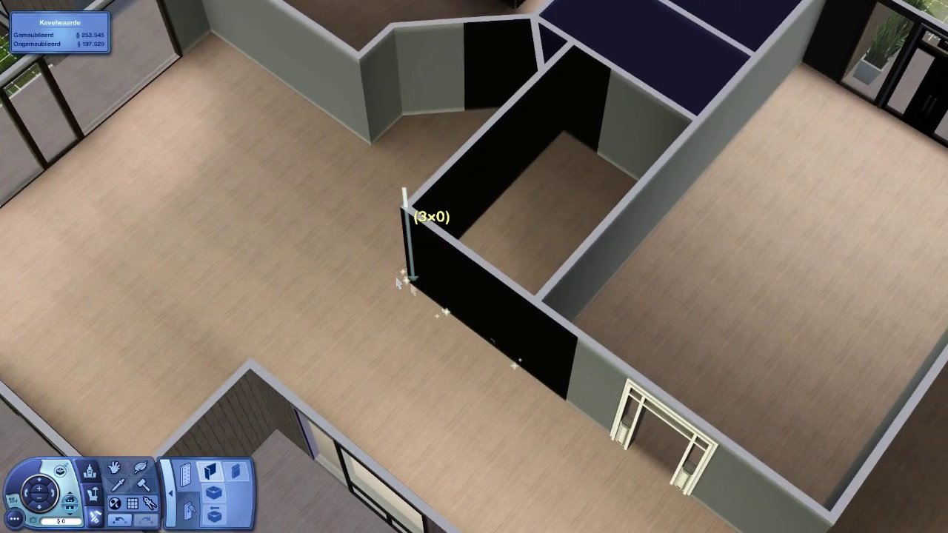
{"action": "left_click_drag", "start_coordinate": [519, 361], "coordinate": [475, 437]}
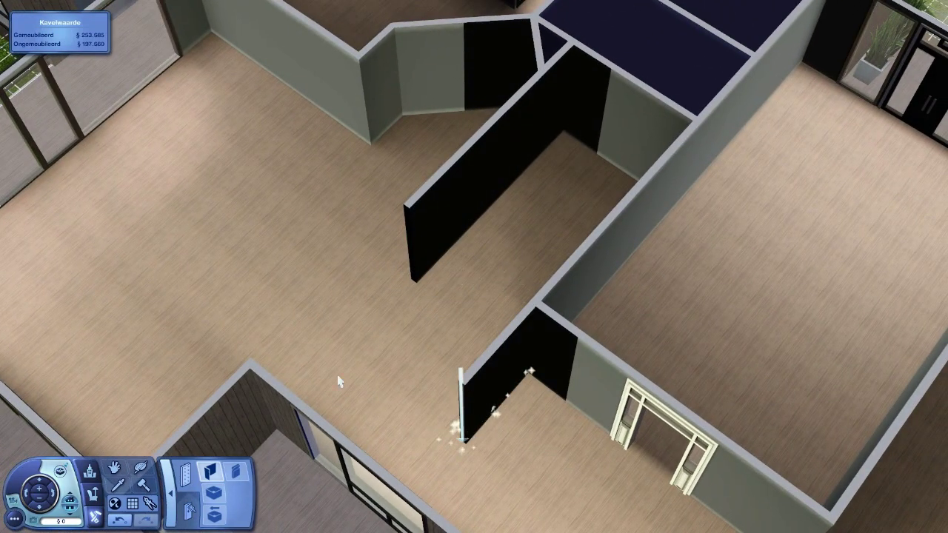
{"action": "scroll", "coordinate": [368, 398], "scroll_direction": "down", "scroll_amount": 5}
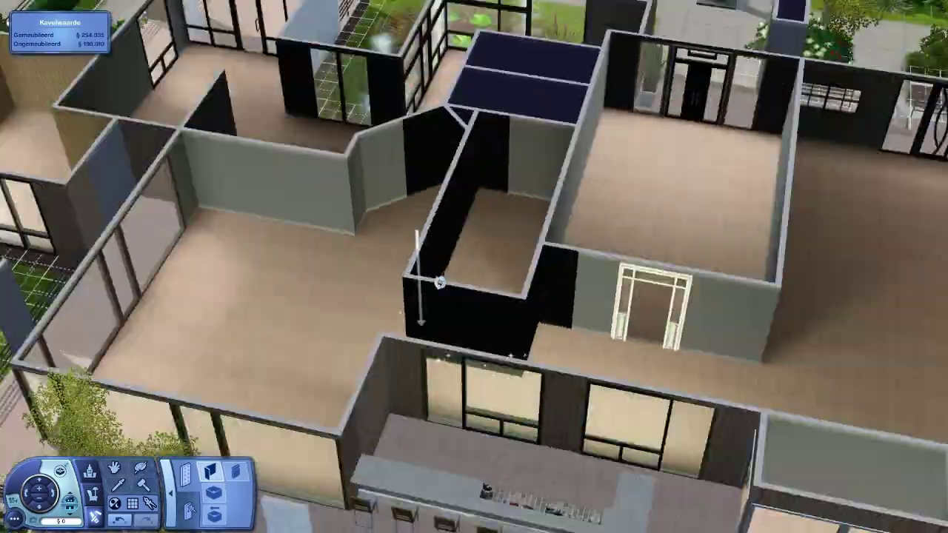
{"action": "mouse_move", "coordinate": [474, 296]}
{"action": "left_mouse_down"}
{"action": "mouse_move", "coordinate": [440, 282]}
{"action": "mouse_move", "coordinate": [432, 359]}
{"action": "left_mouse_up"}
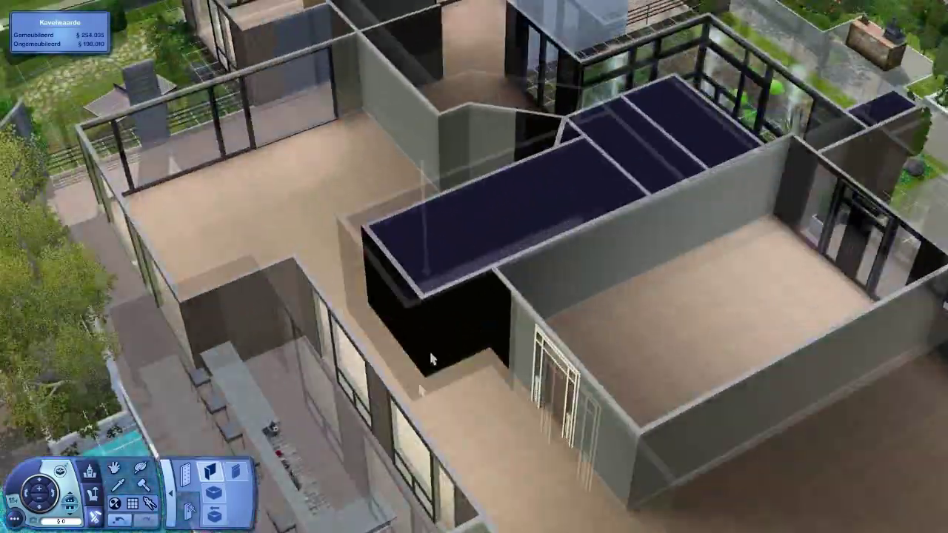
{"action": "scroll", "coordinate": [432, 358], "scroll_direction": "up", "scroll_amount": 3}
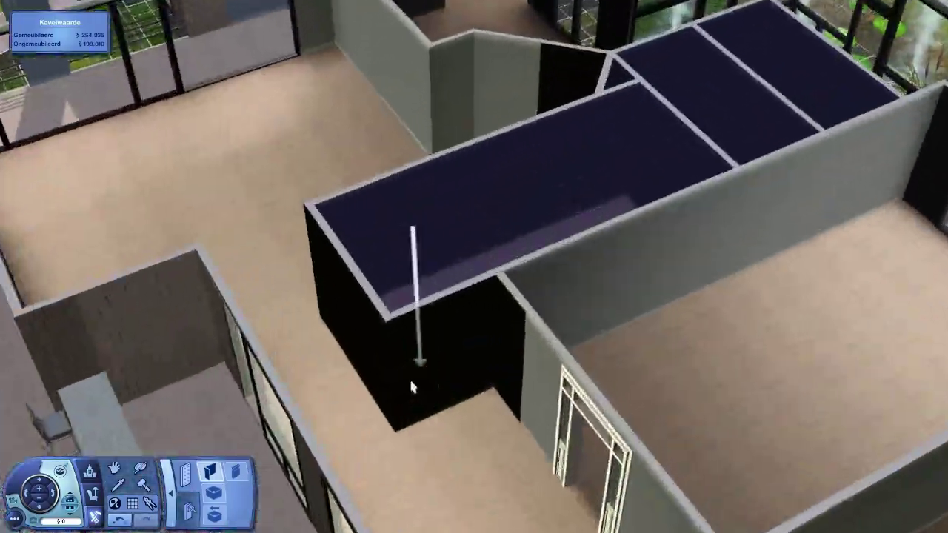
{"action": "left_click_drag", "start_coordinate": [343, 348], "coordinate": [357, 378]}
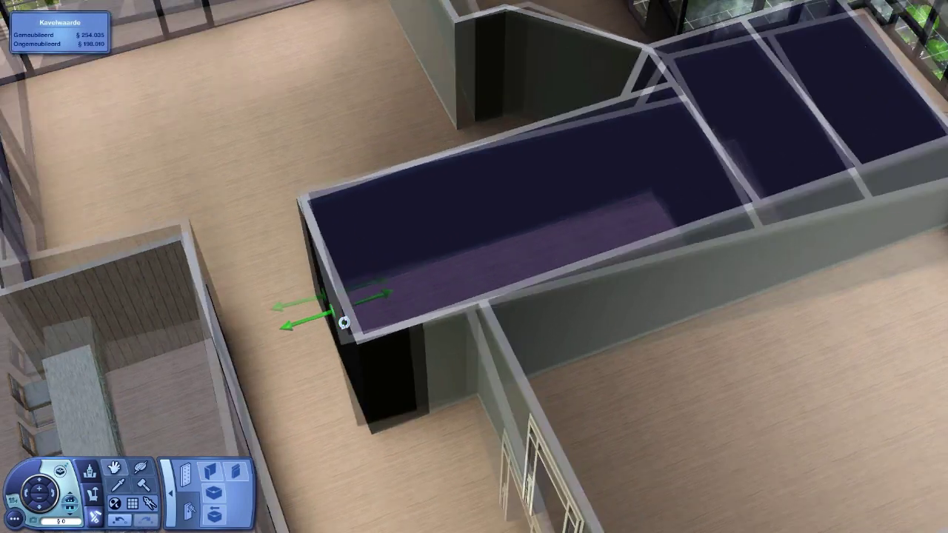
- Pull the narrow room's end wall in to a new position, shortening the room
{"action": "middle_click", "coordinate": [344, 323]}
{"action": "scroll", "coordinate": [345, 322], "scroll_direction": "up", "scroll_amount": 3}
{"action": "middle_click", "coordinate": [289, 279]}
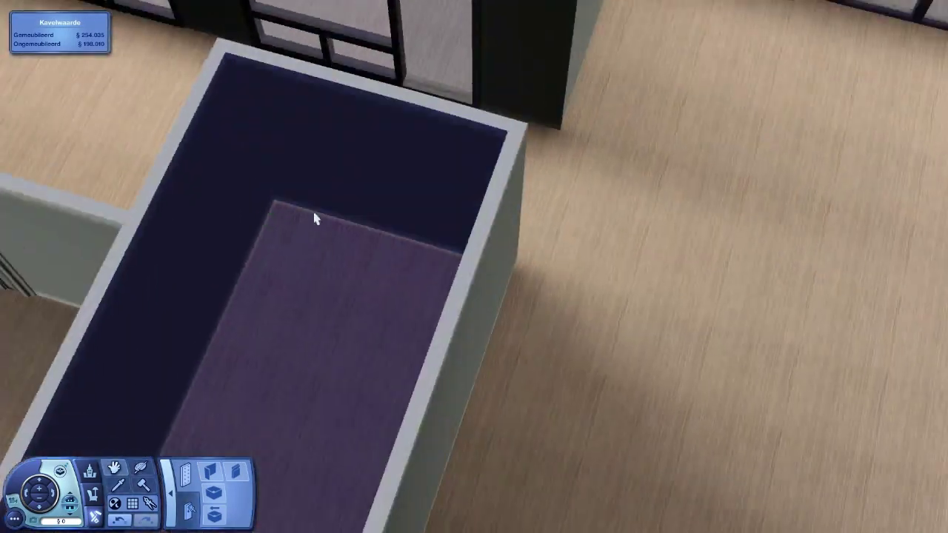
{"action": "middle_click", "coordinate": [335, 200]}
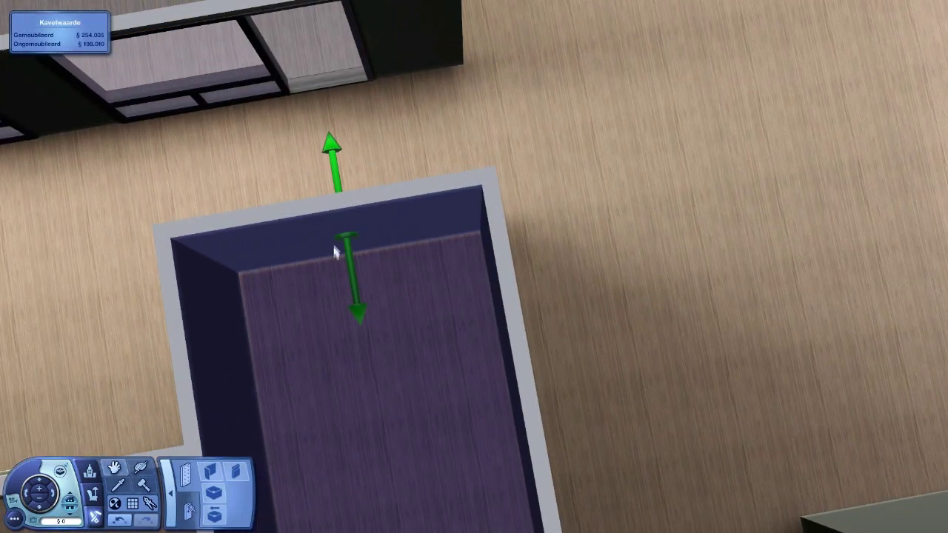
{"action": "left_click", "coordinate": [331, 232]}
{"action": "left_click_drag", "start_coordinate": [349, 295], "coordinate": [362, 331]}
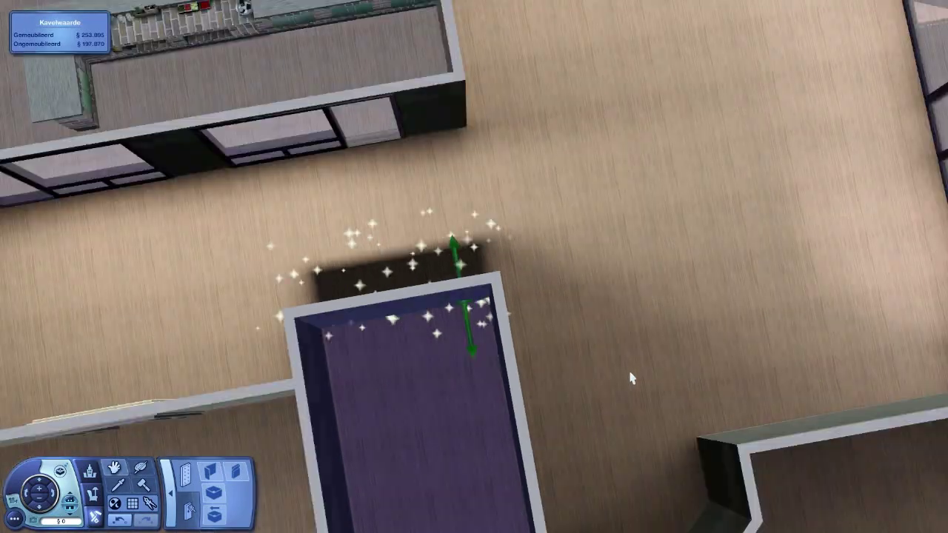
{"action": "scroll", "coordinate": [447, 326], "scroll_direction": "down", "scroll_amount": 5}
{"action": "left_click_drag", "start_coordinate": [474, 267], "coordinate": [370, 296]}
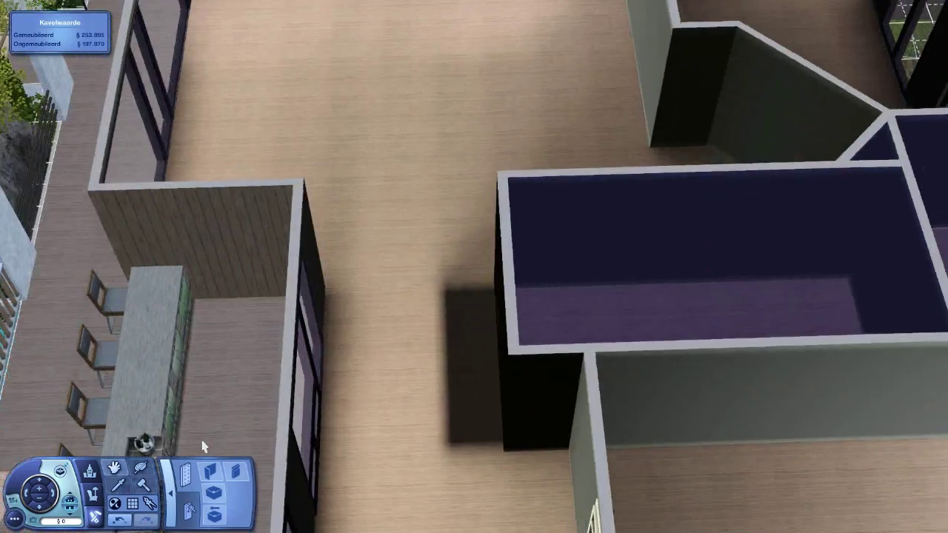
- Run a partition wall with a diagonal bend from the left room wall to the narrow room
{"action": "left_click_drag", "start_coordinate": [474, 266], "coordinate": [474, 185]}
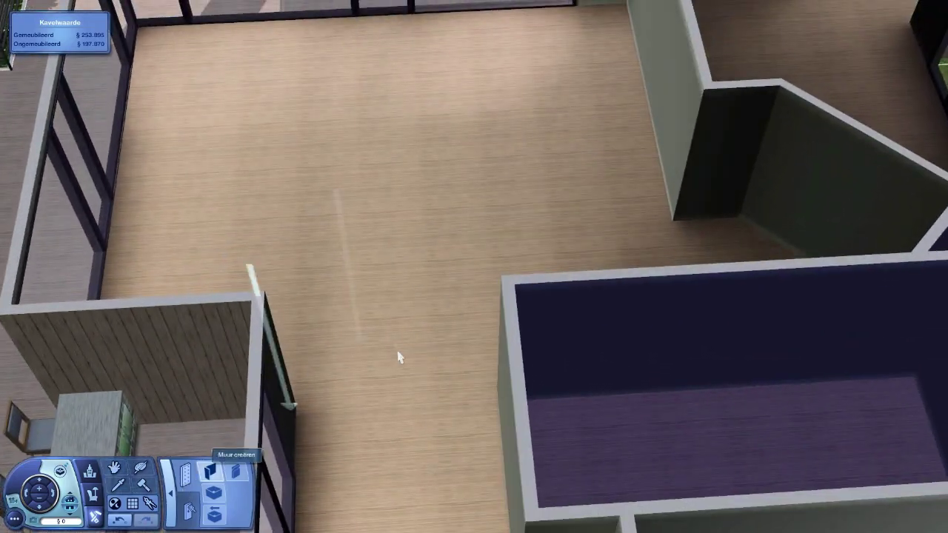
{"action": "scroll", "coordinate": [398, 357], "scroll_direction": "down", "scroll_amount": 3}
{"action": "left_click_drag", "start_coordinate": [398, 358], "coordinate": [518, 333]}
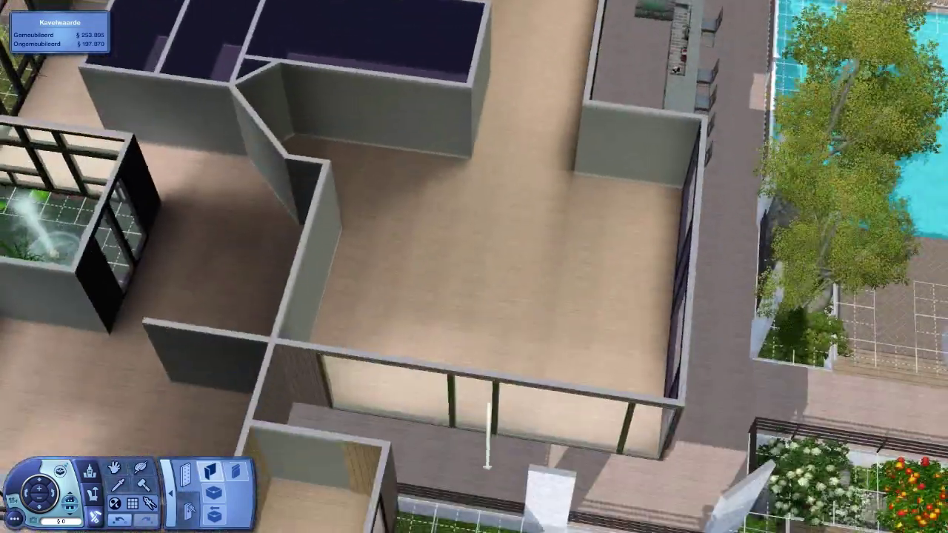
{"action": "scroll", "coordinate": [474, 267], "scroll_direction": "up", "scroll_amount": 4}
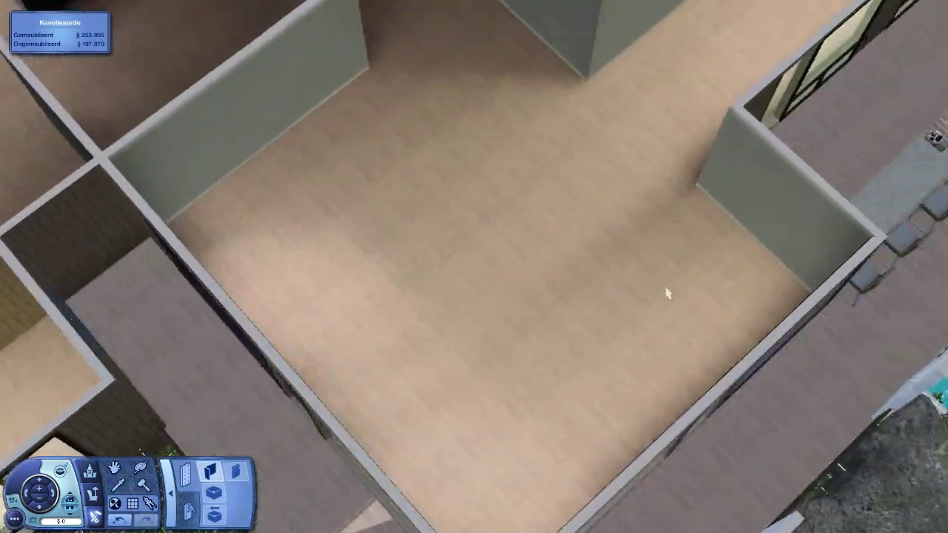
{"action": "left_click_drag", "start_coordinate": [474, 267], "coordinate": [562, 226]}
{"action": "scroll", "coordinate": [561, 227], "scroll_direction": "down", "scroll_amount": 3}
{"action": "scroll", "coordinate": [541, 229], "scroll_direction": "down", "scroll_amount": 3}
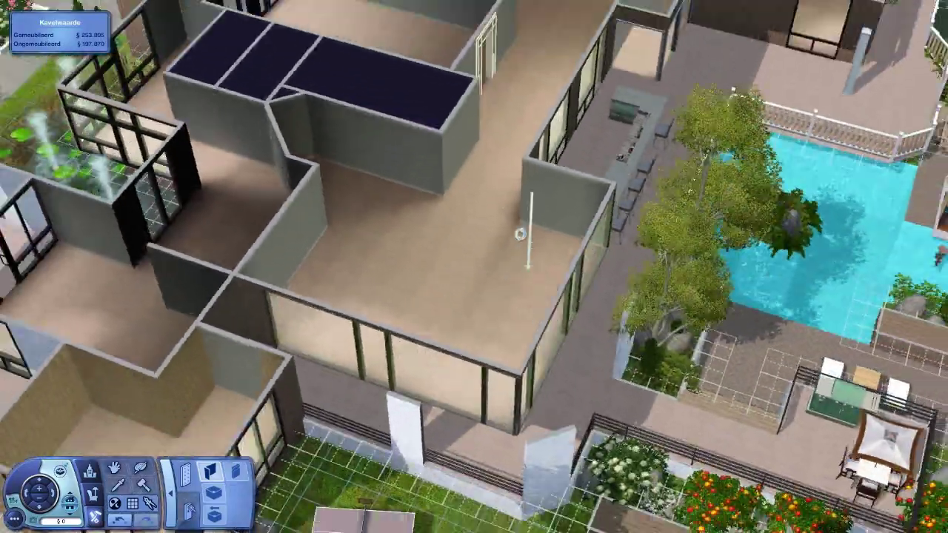
{"action": "scroll", "coordinate": [526, 233], "scroll_direction": "down", "scroll_amount": 3}
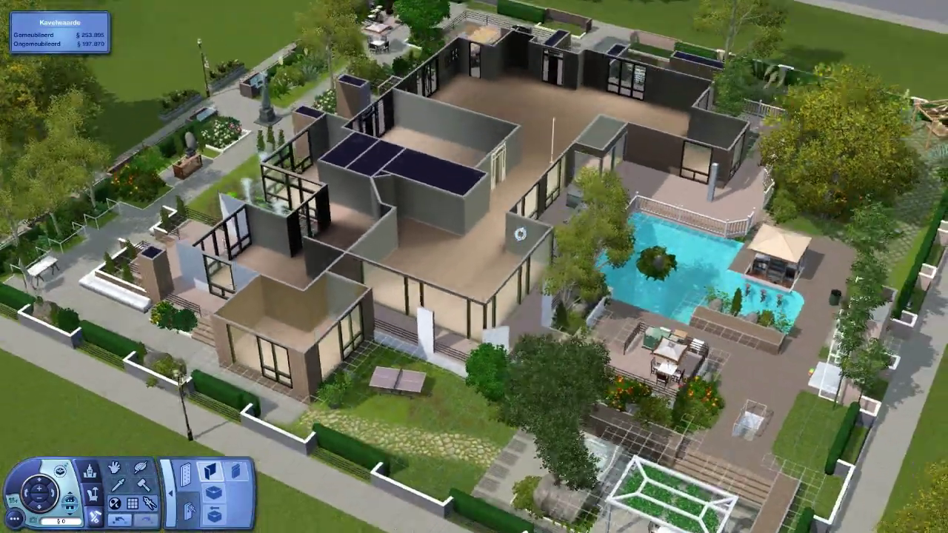
{"action": "scroll", "coordinate": [520, 234], "scroll_direction": "up", "scroll_amount": 3}
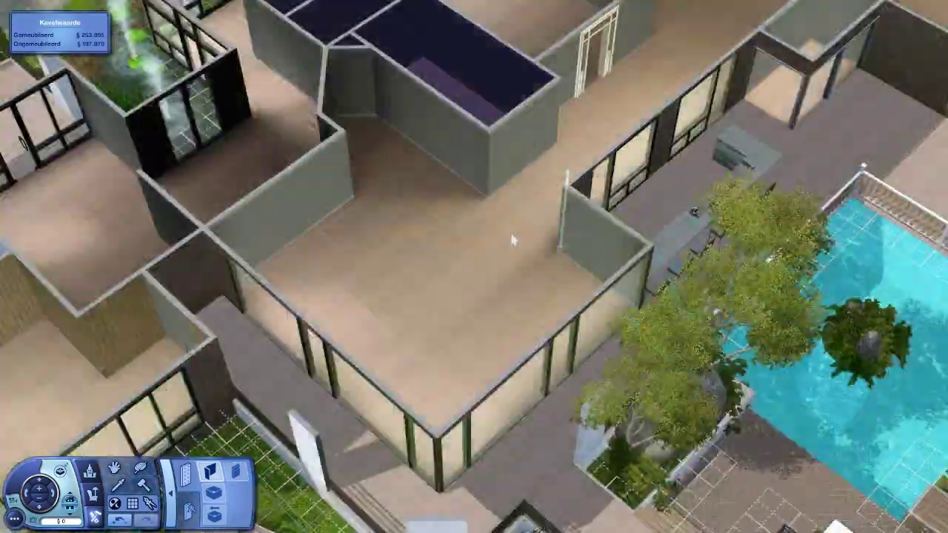
{"action": "scroll", "coordinate": [474, 252], "scroll_direction": "up", "scroll_amount": 3}
{"action": "scroll", "coordinate": [370, 259], "scroll_direction": "up", "scroll_amount": 3}
{"action": "scroll", "coordinate": [296, 292], "scroll_direction": "down", "scroll_amount": 3}
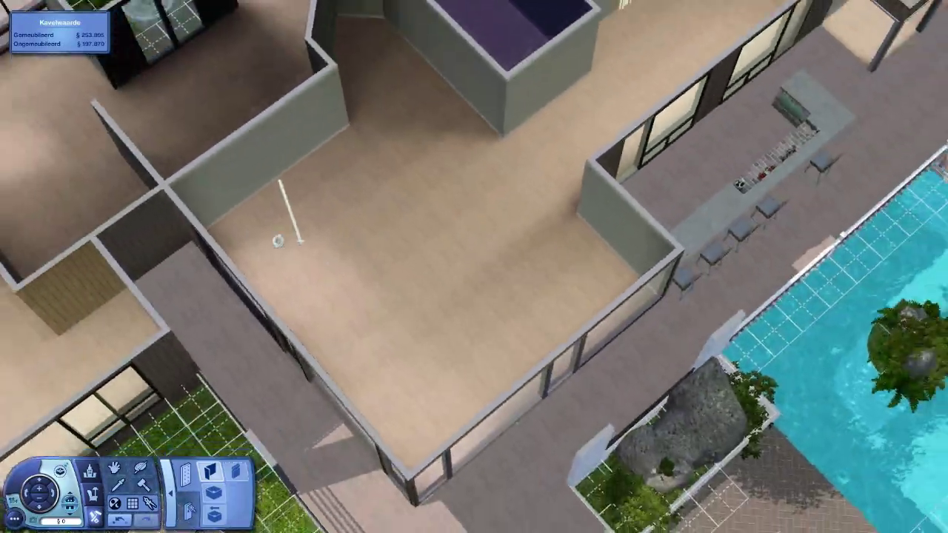
{"action": "mouse_move", "coordinate": [297, 293]}
{"action": "left_mouse_down"}
{"action": "mouse_move", "coordinate": [244, 319]}
{"action": "mouse_move", "coordinate": [313, 345]}
{"action": "left_mouse_up"}
{"action": "scroll", "coordinate": [222, 337], "scroll_direction": "up", "scroll_amount": 3}
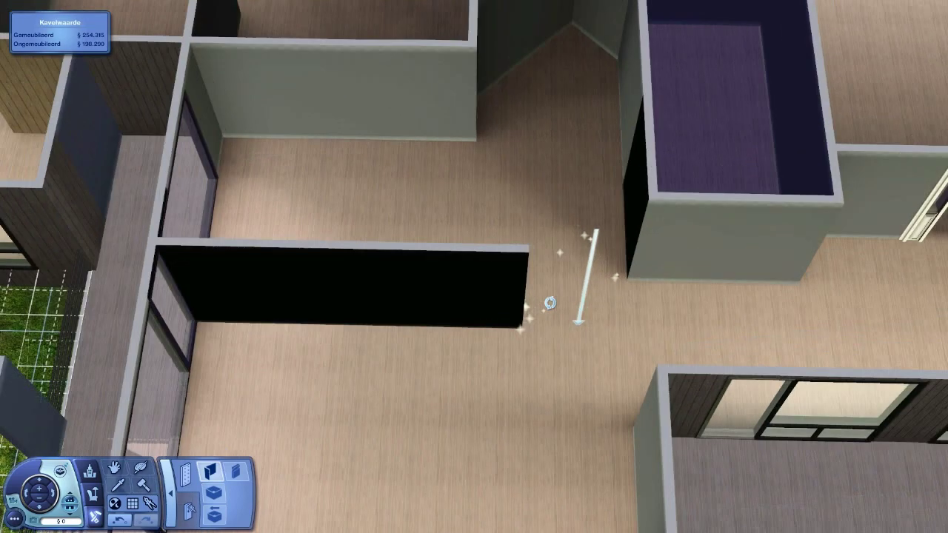
- Delete the crosswise wall piece and finish the partition with a short diagonal return wall
{"action": "mouse_move", "coordinate": [551, 309]}
{"action": "left_mouse_down"}
{"action": "mouse_move", "coordinate": [556, 180]}
{"action": "mouse_move", "coordinate": [451, 318]}
{"action": "left_mouse_up"}
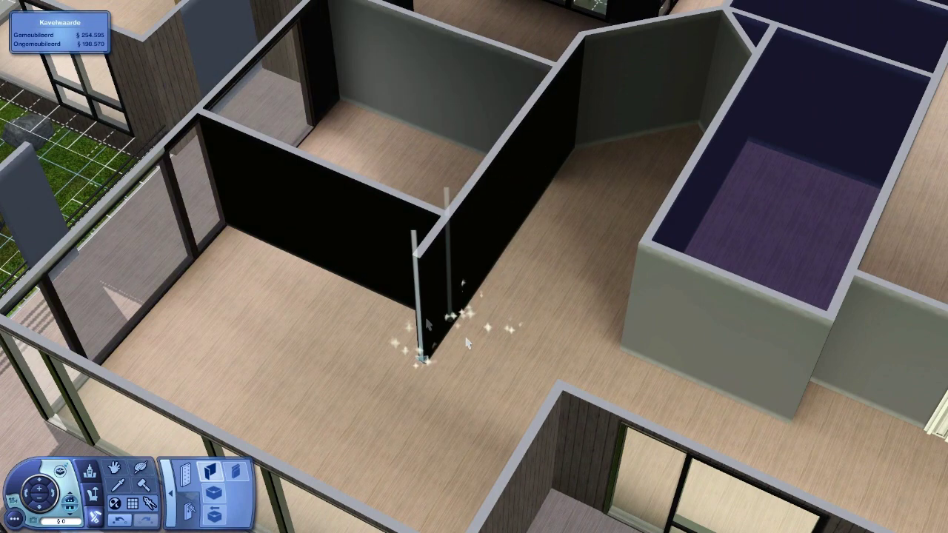
{"action": "left_click_drag", "start_coordinate": [419, 348], "coordinate": [219, 148], "text": "ctrl"}
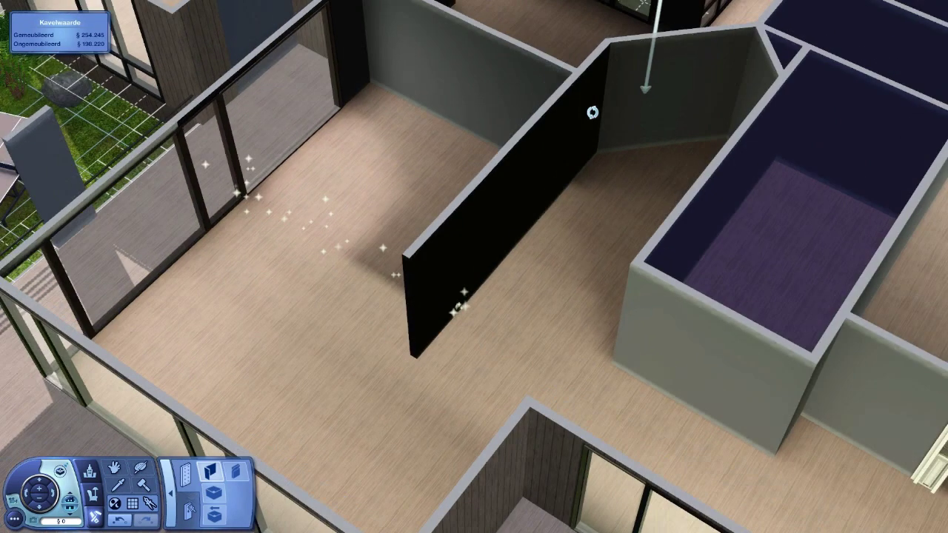
{"action": "mouse_move", "coordinate": [592, 113]}
{"action": "left_mouse_down"}
{"action": "mouse_move", "coordinate": [417, 408]}
{"action": "mouse_move", "coordinate": [434, 398]}
{"action": "left_mouse_up"}
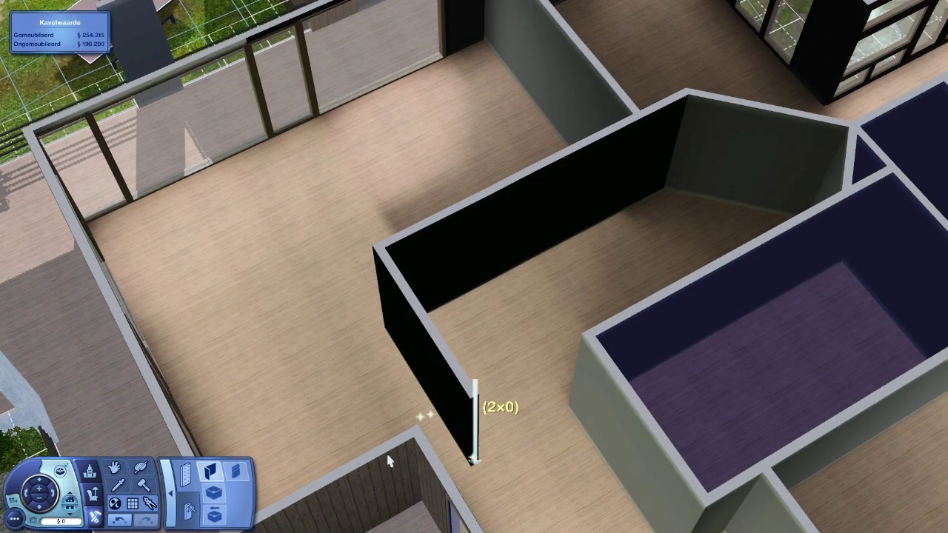
{"action": "left_click_drag", "start_coordinate": [423, 370], "coordinate": [411, 379]}
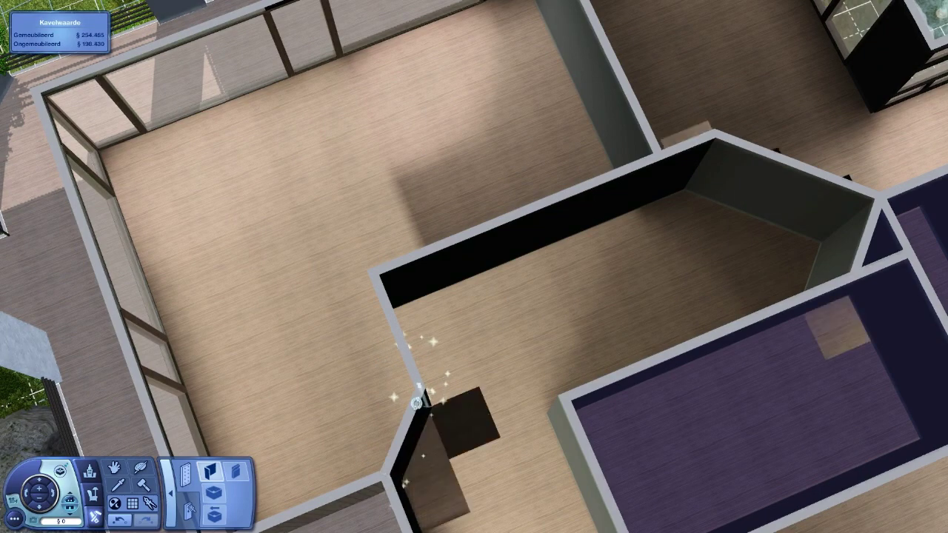
{"action": "left_click_drag", "start_coordinate": [417, 403], "coordinate": [417, 404]}
{"action": "scroll", "coordinate": [415, 296], "scroll_direction": "up", "scroll_amount": 5}
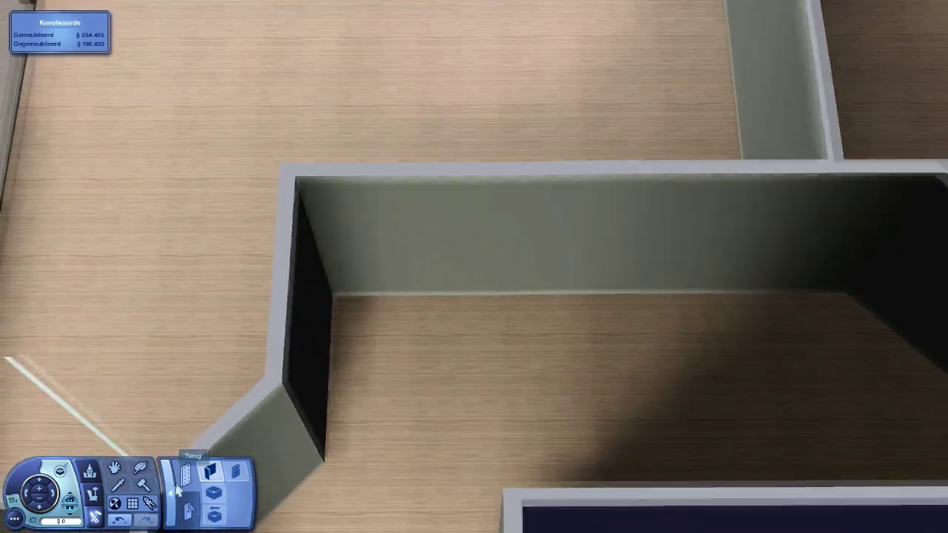
- Mount the Digitale Vismonitor aquarium in the partition wall and close the Windows catalogue
{"action": "left_click", "coordinate": [180, 488]}
{"action": "left_click", "coordinate": [323, 495]}
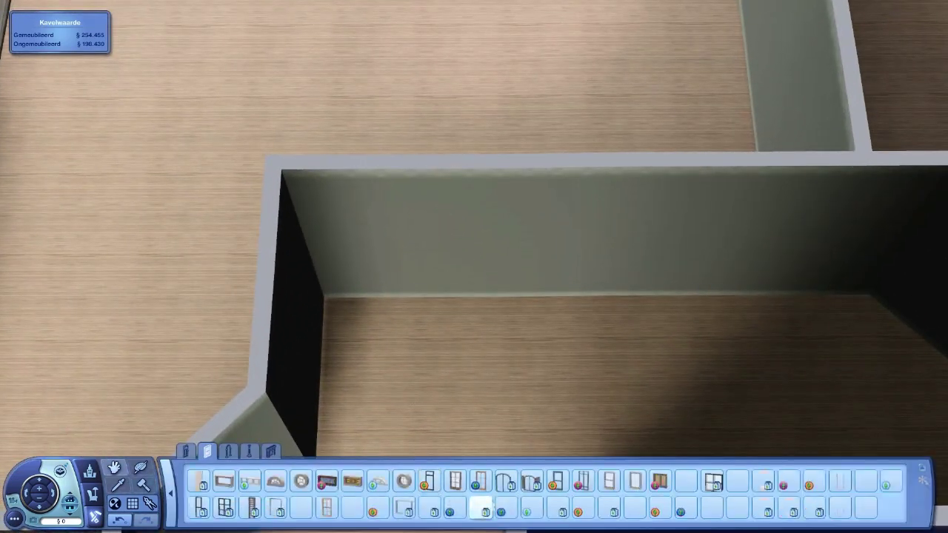
{"action": "scroll", "coordinate": [474, 504], "scroll_direction": "down", "scroll_amount": 1}
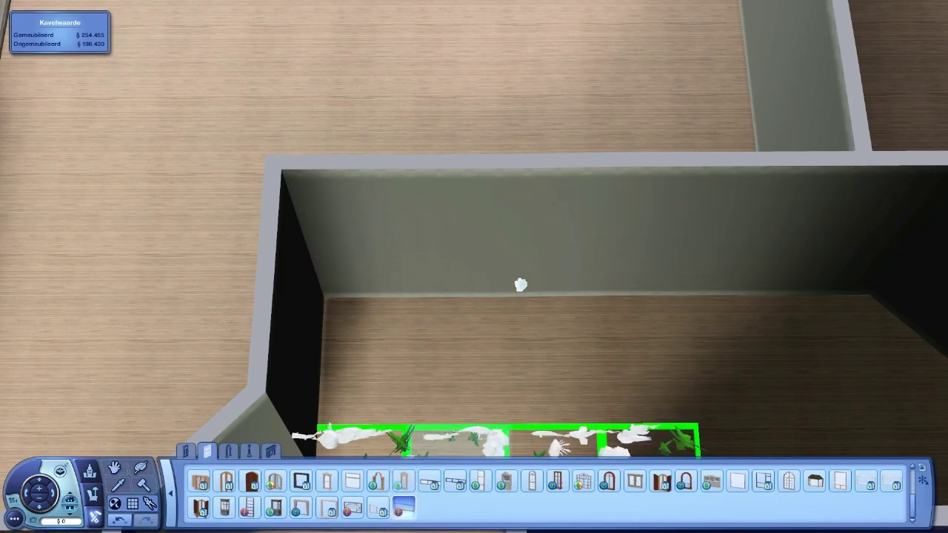
{"action": "left_click", "coordinate": [543, 290]}
{"action": "scroll", "coordinate": [527, 275], "scroll_direction": "down", "scroll_amount": 3}
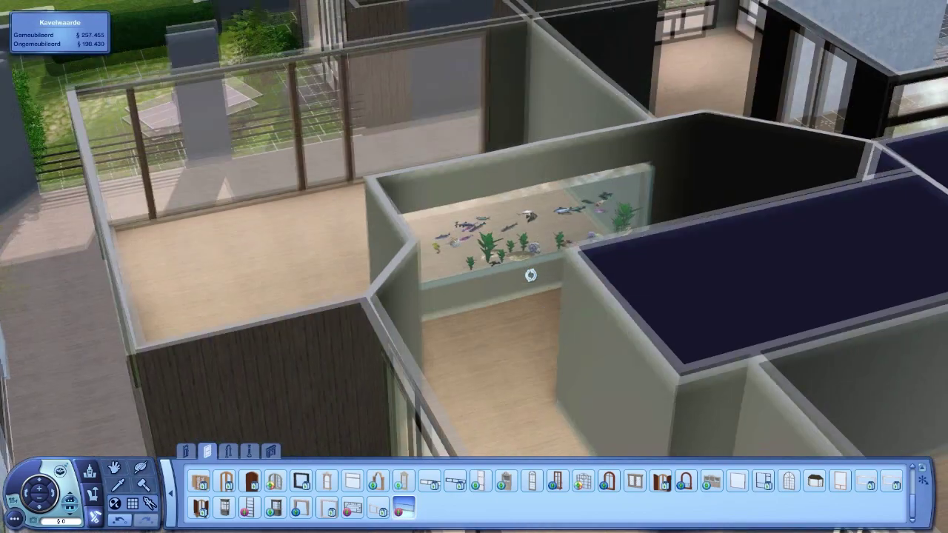
{"action": "middle_click", "coordinate": [528, 276]}
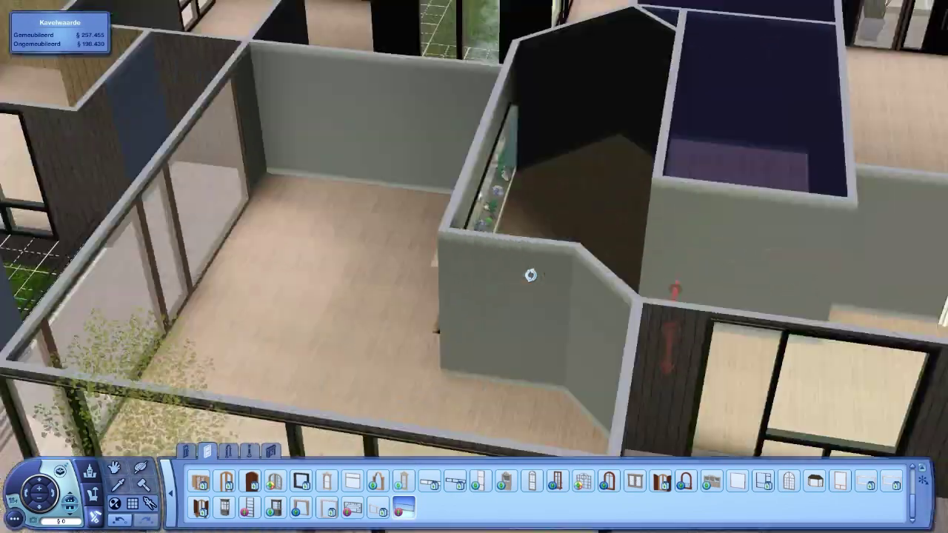
{"action": "left_click_drag", "start_coordinate": [530, 275], "coordinate": [533, 288]}
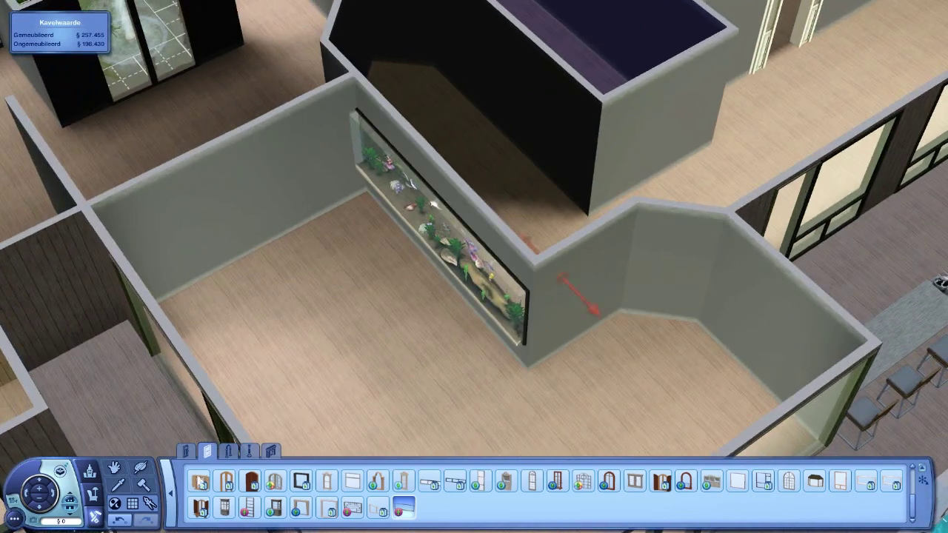
{"action": "left_click", "coordinate": [169, 498]}
{"action": "scroll", "coordinate": [415, 283], "scroll_direction": "down", "scroll_amount": 3}
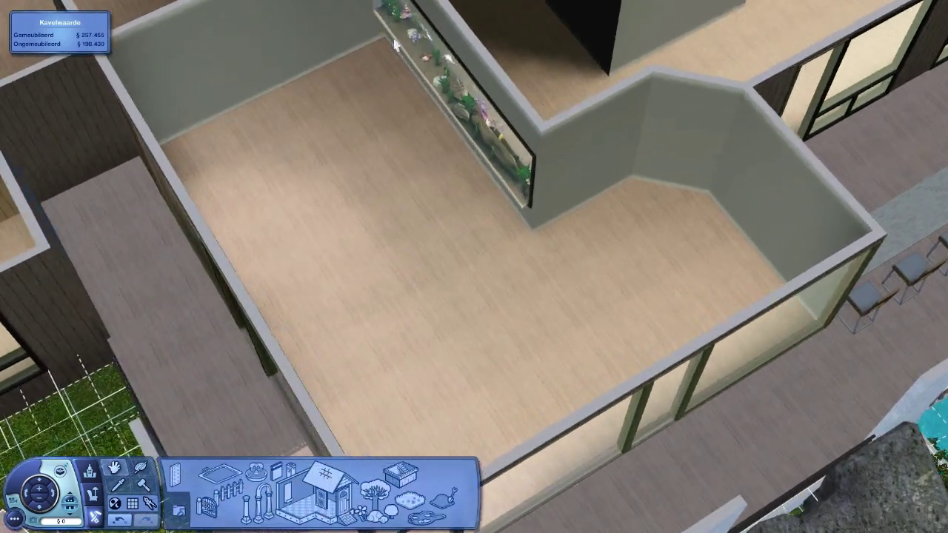
{"action": "scroll", "coordinate": [474, 267], "scroll_direction": "up", "scroll_amount": 5}
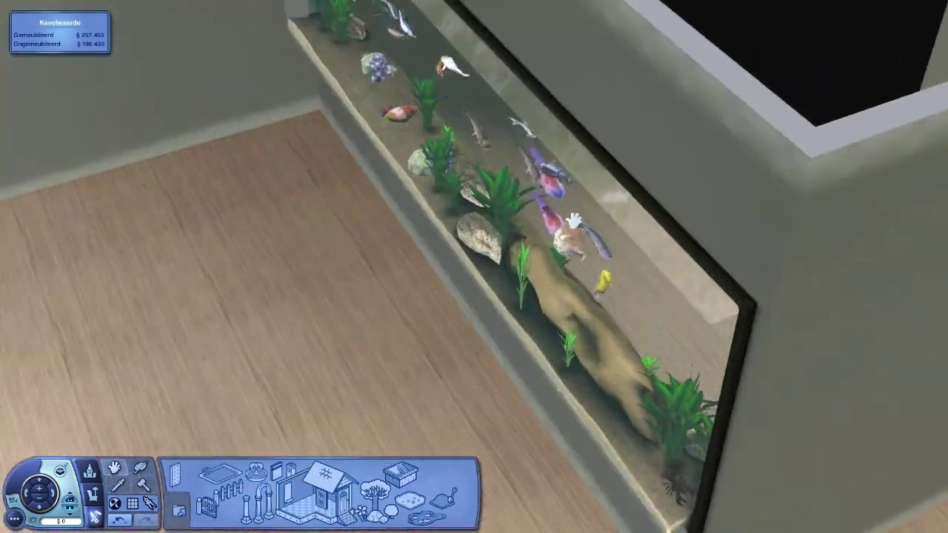
{"action": "left_click_drag", "start_coordinate": [474, 267], "coordinate": [489, 296]}
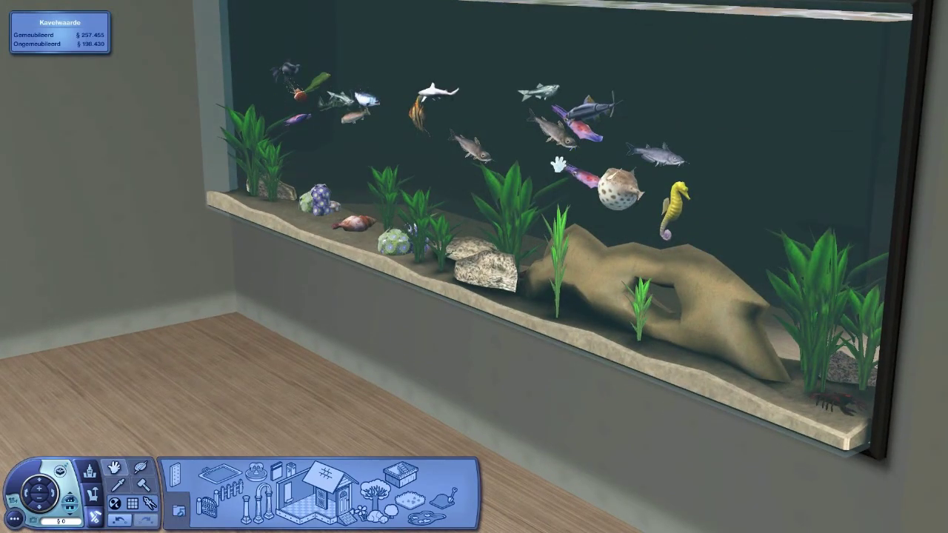
{"action": "scroll", "coordinate": [557, 165], "scroll_direction": "down", "scroll_amount": 5}
- Move the camera from the aquarium over to the large open central hall
{"action": "mouse_move", "coordinate": [548, 163]}
{"action": "left_mouse_down"}
{"action": "mouse_move", "coordinate": [371, 193]}
{"action": "mouse_move", "coordinate": [404, 146]}
{"action": "left_mouse_up"}
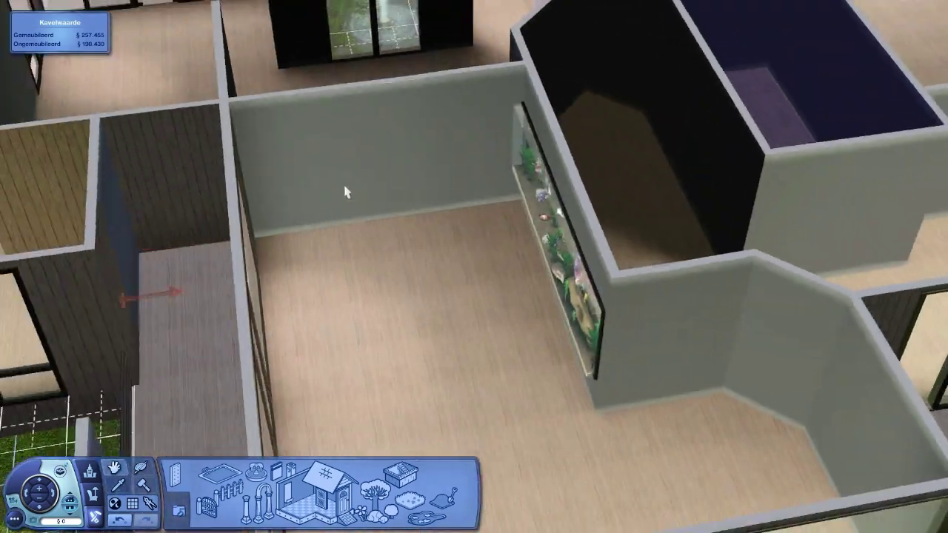
{"action": "mouse_move", "coordinate": [451, 214]}
{"action": "left_mouse_down"}
{"action": "mouse_move", "coordinate": [289, 184]}
{"action": "mouse_move", "coordinate": [374, 320]}
{"action": "left_mouse_up"}
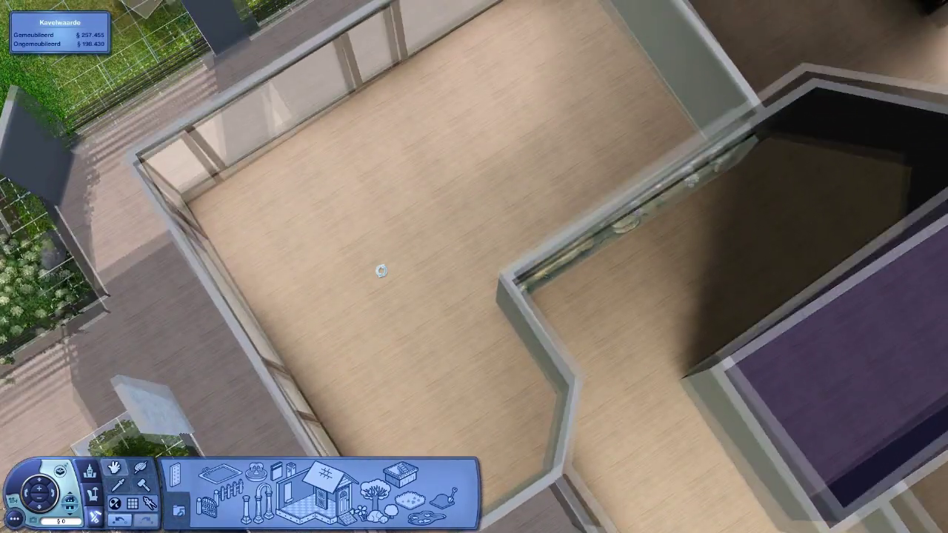
{"action": "left_click_drag", "start_coordinate": [380, 271], "coordinate": [530, 294]}
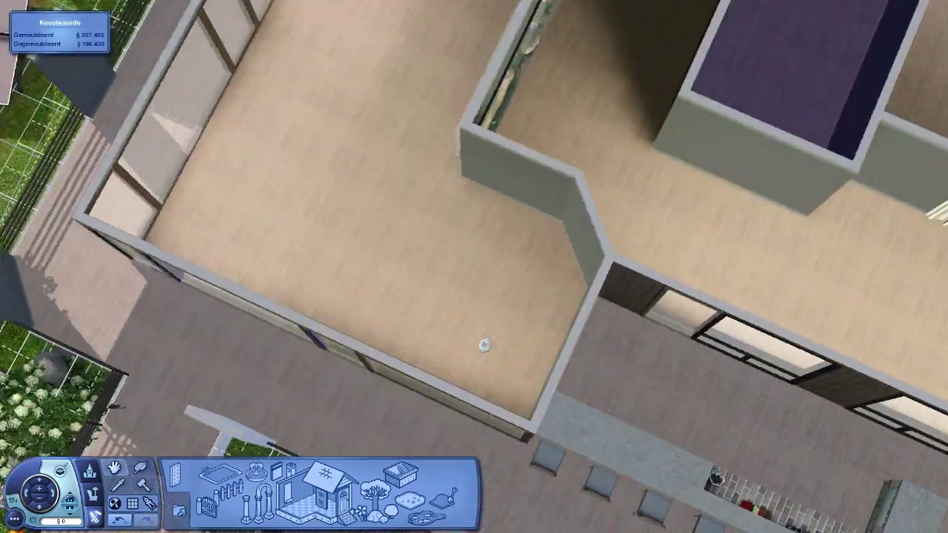
{"action": "scroll", "coordinate": [474, 267], "scroll_direction": "down", "scroll_amount": 5}
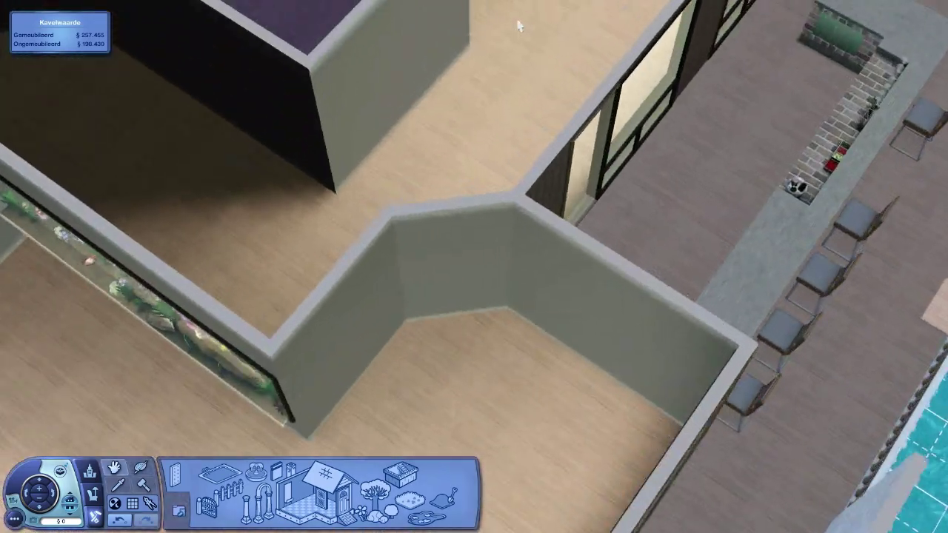
{"action": "mouse_move", "coordinate": [474, 222]}
{"action": "left_mouse_down"}
{"action": "mouse_move", "coordinate": [625, 36]}
{"action": "mouse_move", "coordinate": [538, 145]}
{"action": "left_mouse_up"}
{"action": "scroll", "coordinate": [574, 90], "scroll_direction": "up", "scroll_amount": 5}
{"action": "scroll", "coordinate": [538, 146], "scroll_direction": "up", "scroll_amount": 3}
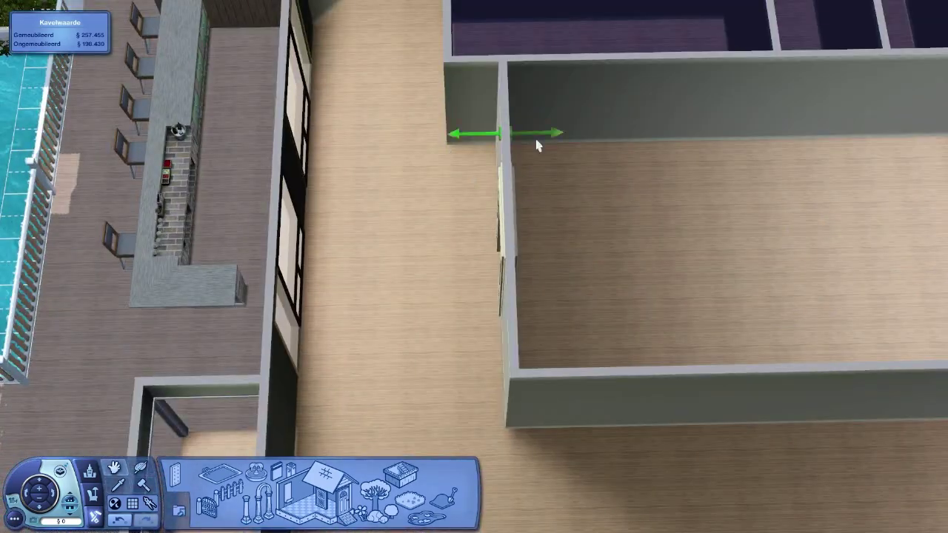
{"action": "scroll", "coordinate": [511, 191], "scroll_direction": "down", "scroll_amount": 4}
{"action": "mouse_move", "coordinate": [511, 191]}
{"action": "left_mouse_down"}
{"action": "mouse_move", "coordinate": [537, 233]}
{"action": "mouse_move", "coordinate": [537, 192]}
{"action": "mouse_move", "coordinate": [474, 200]}
{"action": "left_mouse_up"}
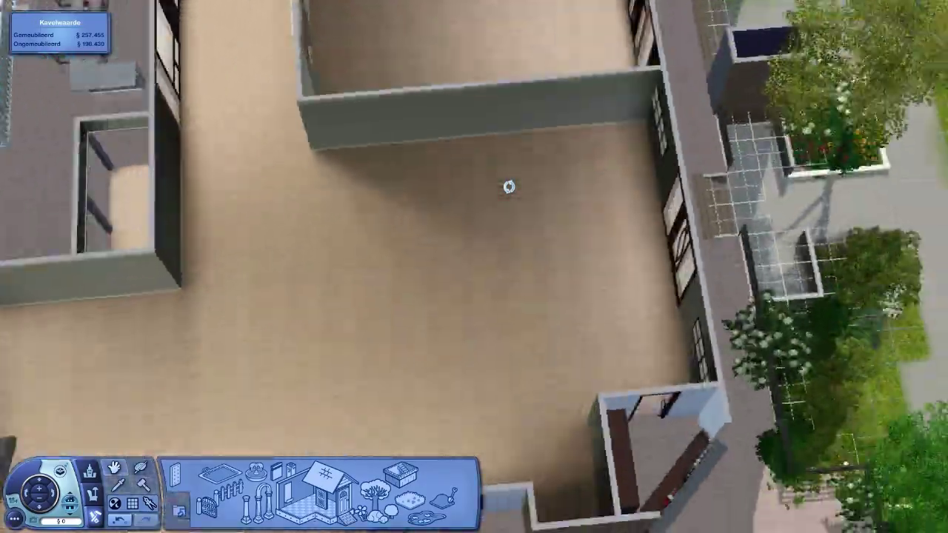
{"action": "scroll", "coordinate": [509, 186], "scroll_direction": "down", "scroll_amount": 5}
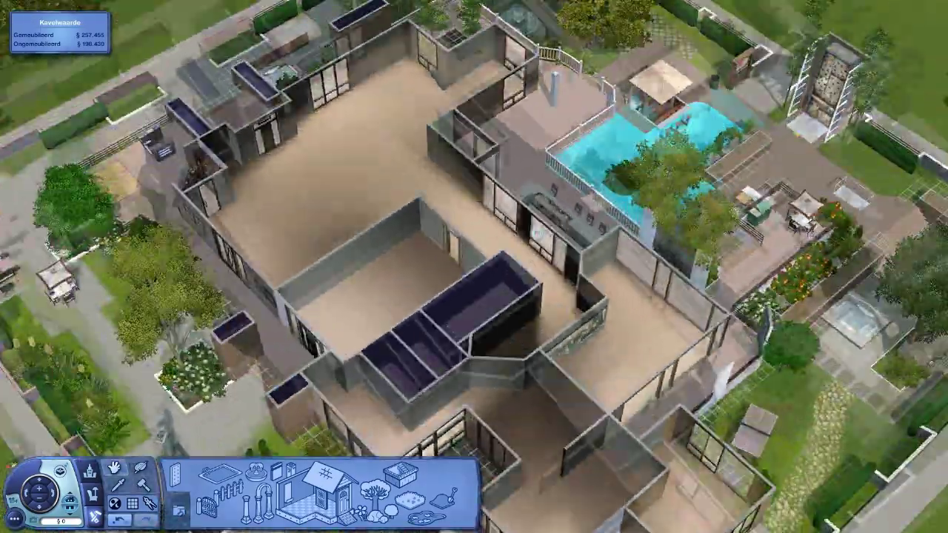
{"action": "scroll", "coordinate": [537, 178], "scroll_direction": "up", "scroll_amount": 5}
{"action": "scroll", "coordinate": [474, 200], "scroll_direction": "up", "scroll_amount": 4}
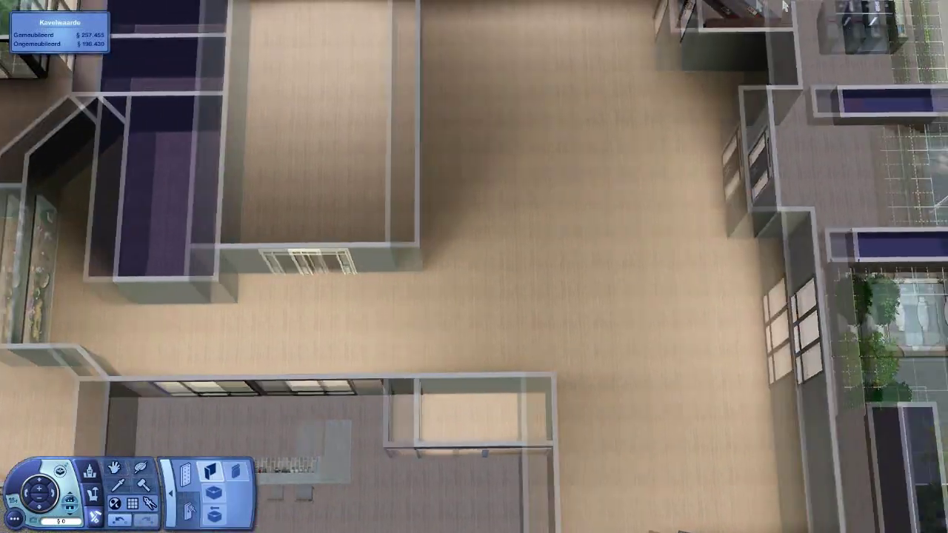
{"action": "left_click_drag", "start_coordinate": [872, 166], "coordinate": [500, 292]}
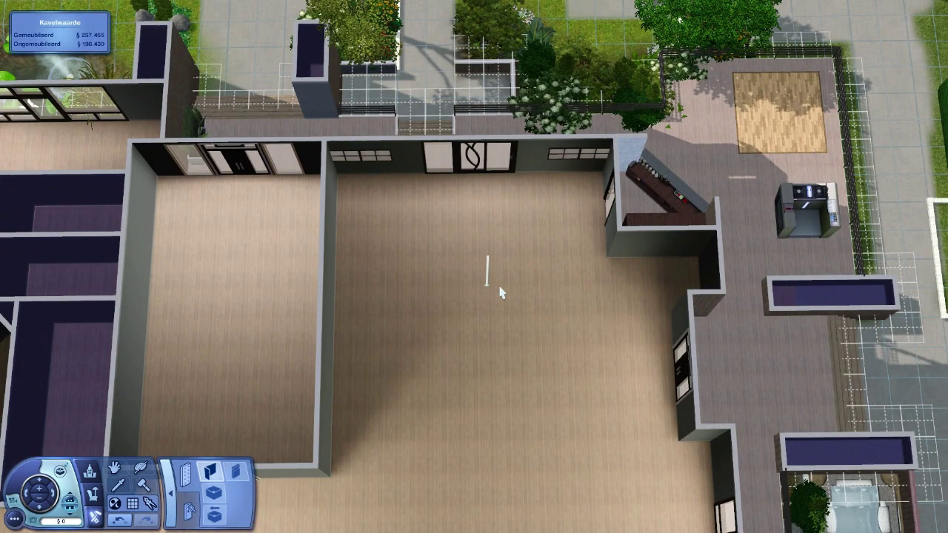
{"action": "scroll", "coordinate": [504, 348], "scroll_direction": "up", "scroll_amount": 4}
- Browse the Hobbies & Skills furniture in Buy mode, then return to Build mode
{"action": "key", "text": "F3"}
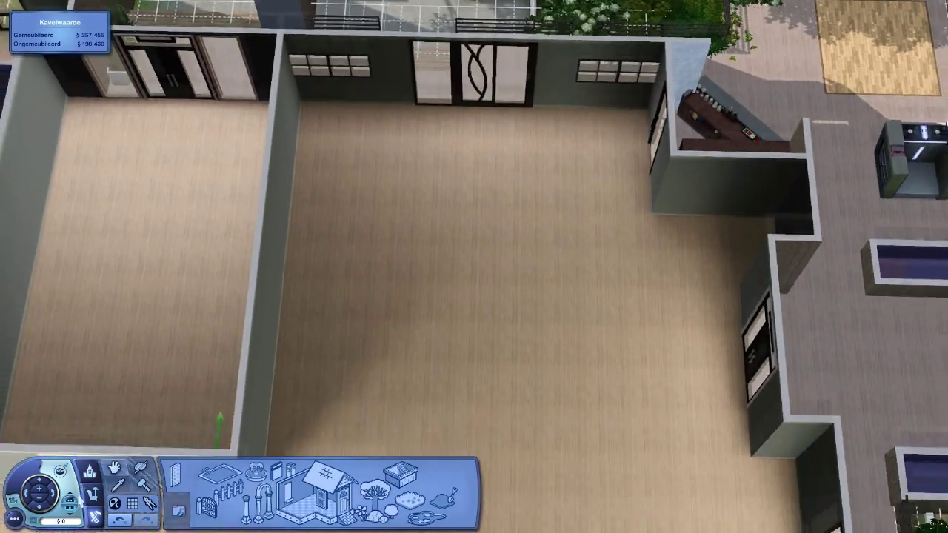
{"action": "left_click_drag", "start_coordinate": [474, 296], "coordinate": [474, 252]}
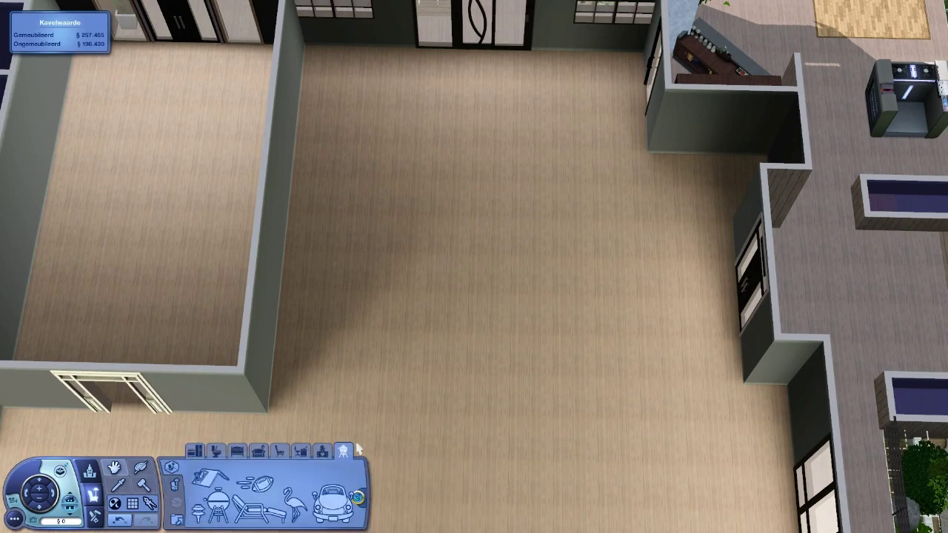
{"action": "left_click", "coordinate": [315, 492]}
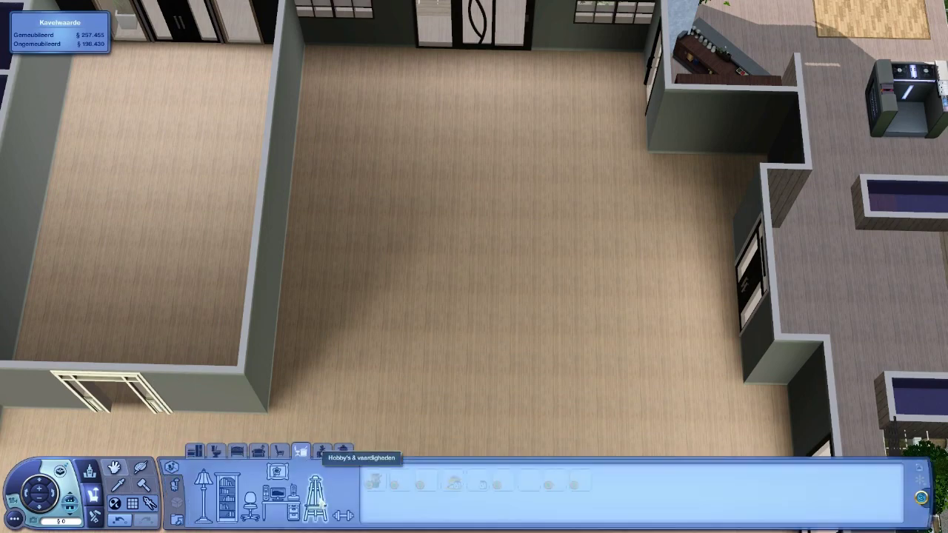
{"action": "scroll", "coordinate": [474, 266], "scroll_direction": "down", "scroll_amount": 5}
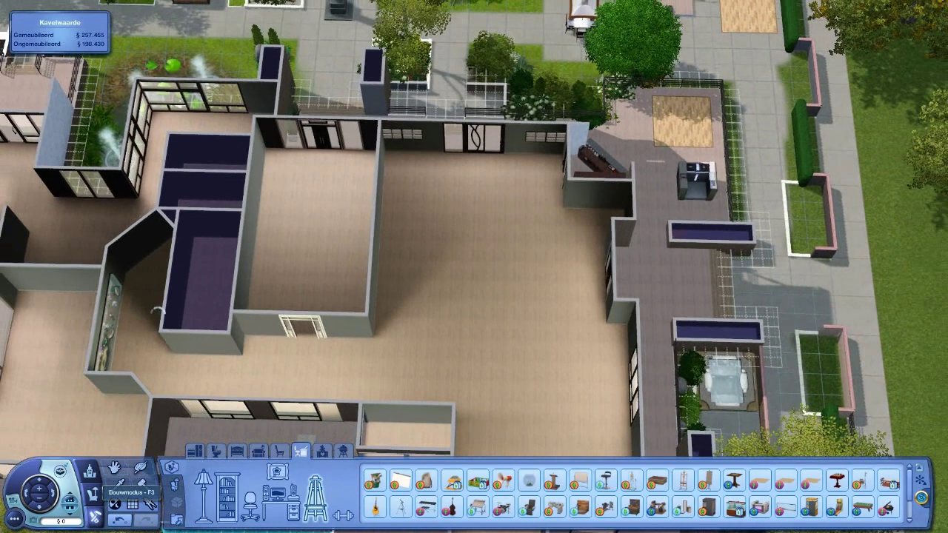
{"action": "key", "text": "F3"}
{"action": "scroll", "coordinate": [333, 326], "scroll_direction": "up", "scroll_amount": 5}
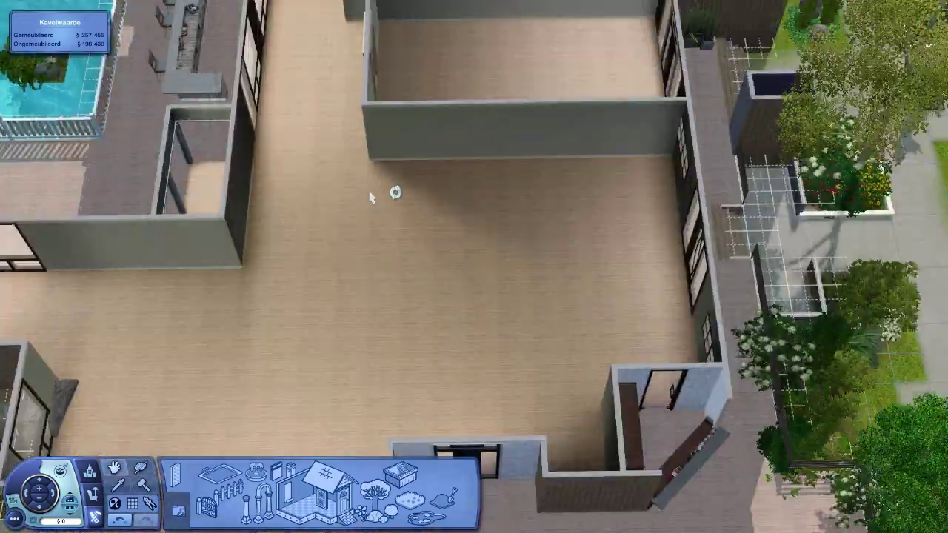
- Orbit around the open ground-floor room and show the floor above
{"action": "left_click_drag", "start_coordinate": [385, 185], "coordinate": [304, 352]}
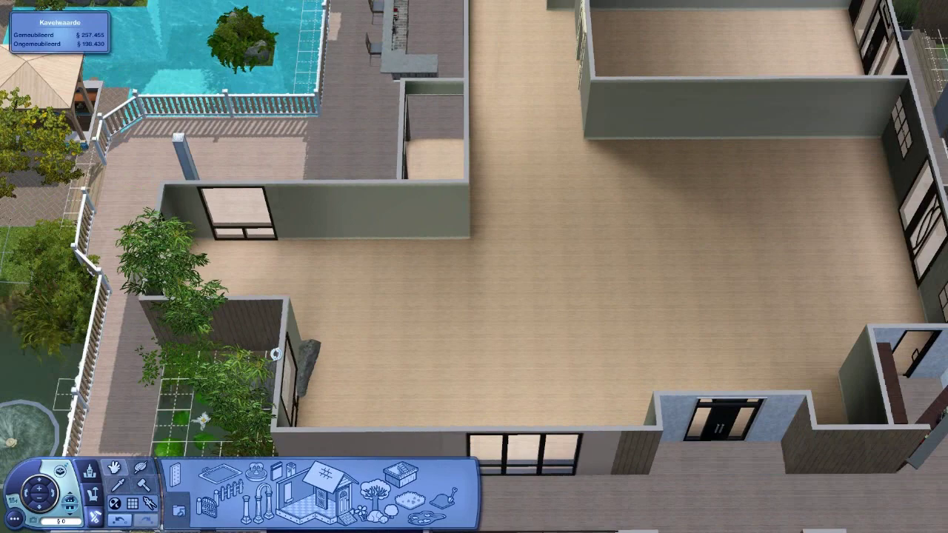
{"action": "left_click_drag", "start_coordinate": [304, 353], "coordinate": [318, 428]}
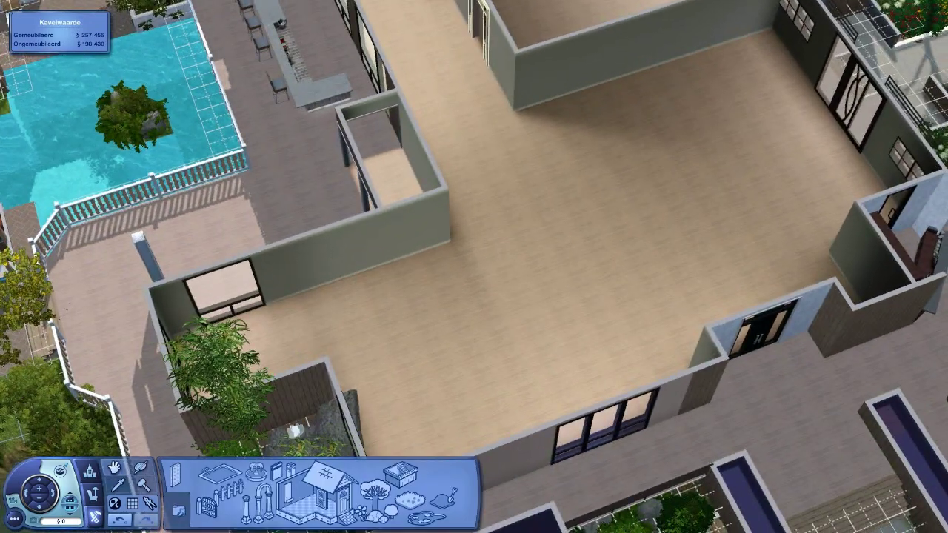
{"action": "key", "text": "Escape"}
{"action": "left_click_drag", "start_coordinate": [362, 390], "coordinate": [362, 414]}
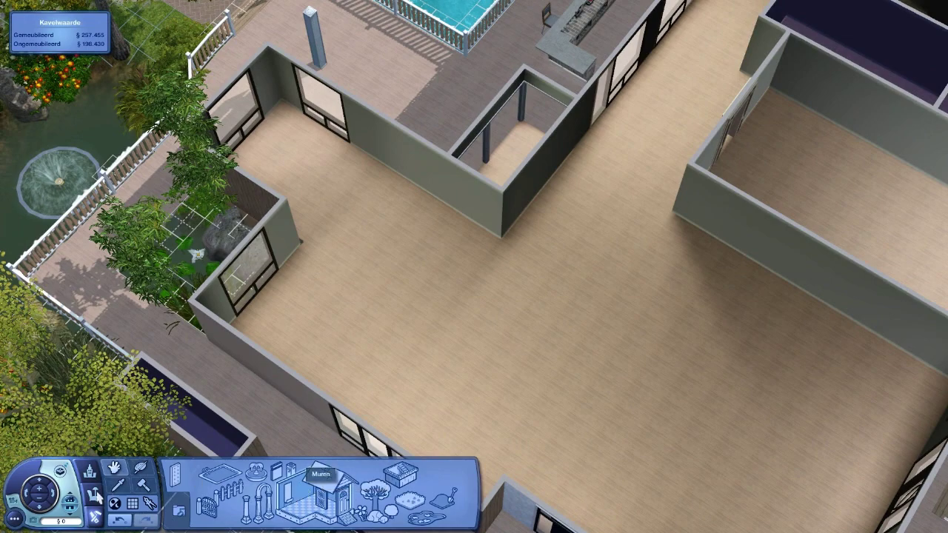
{"action": "left_click", "coordinate": [69, 502]}
- On the ground floor, draw partition walls enclosing a room beside the double doors
{"action": "key", "text": "Page_Down"}
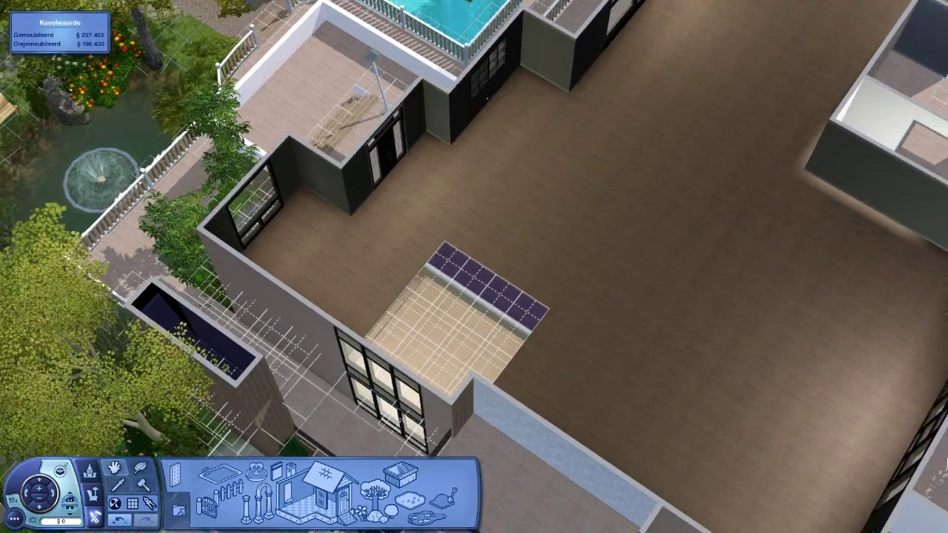
{"action": "mouse_move", "coordinate": [761, 304]}
{"action": "left_mouse_down"}
{"action": "mouse_move", "coordinate": [777, 310]}
{"action": "mouse_move", "coordinate": [385, 58]}
{"action": "mouse_move", "coordinate": [385, 223]}
{"action": "left_mouse_up"}
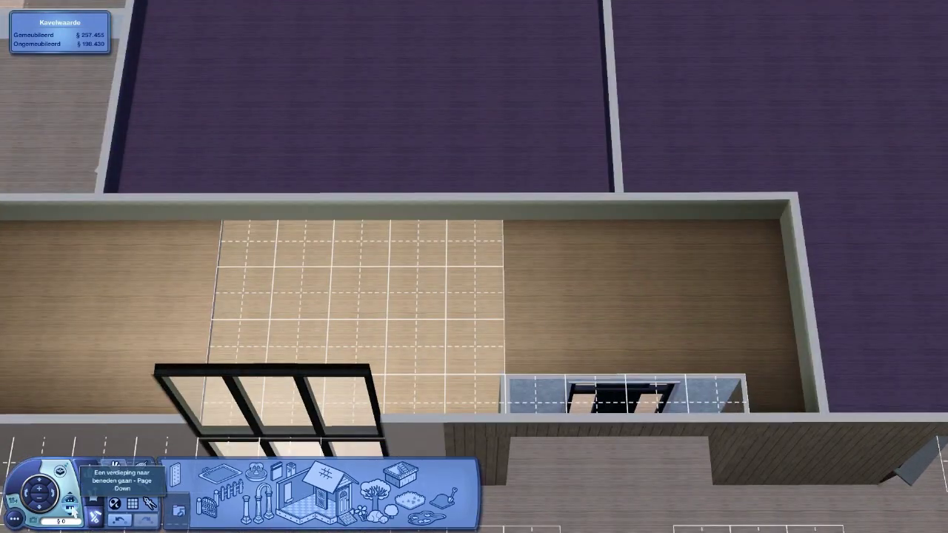
{"action": "left_click", "coordinate": [72, 506]}
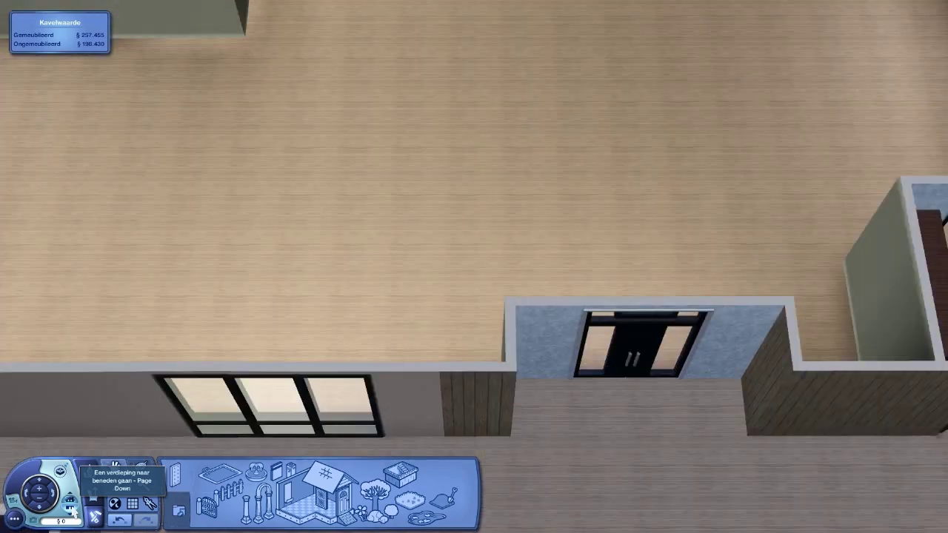
{"action": "mouse_move", "coordinate": [519, 296]}
{"action": "left_mouse_down"}
{"action": "mouse_move", "coordinate": [474, 407]}
{"action": "mouse_move", "coordinate": [501, 104]}
{"action": "left_mouse_up"}
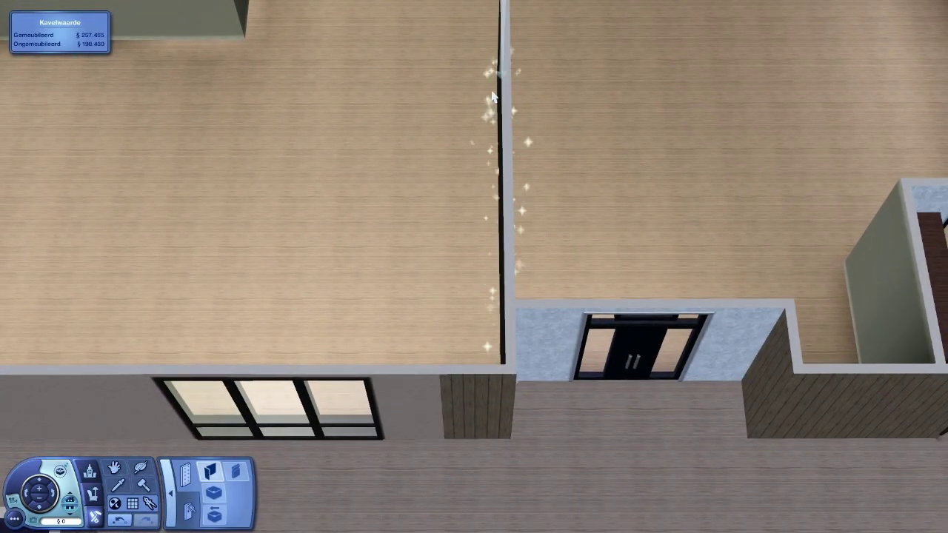
{"action": "scroll", "coordinate": [493, 96], "scroll_direction": "down", "scroll_amount": 3}
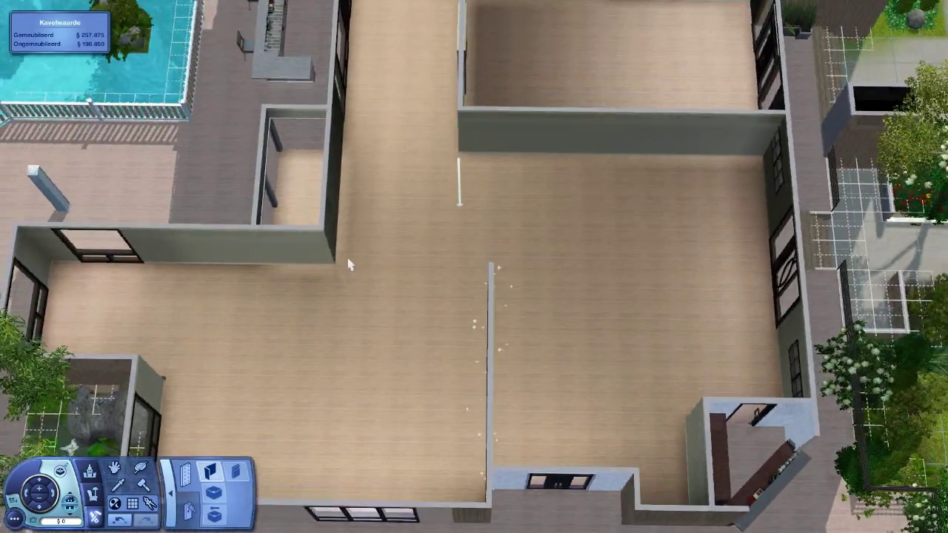
{"action": "scroll", "coordinate": [474, 296], "scroll_direction": "up", "scroll_amount": 3}
{"action": "left_click_drag", "start_coordinate": [496, 319], "coordinate": [485, 307]}
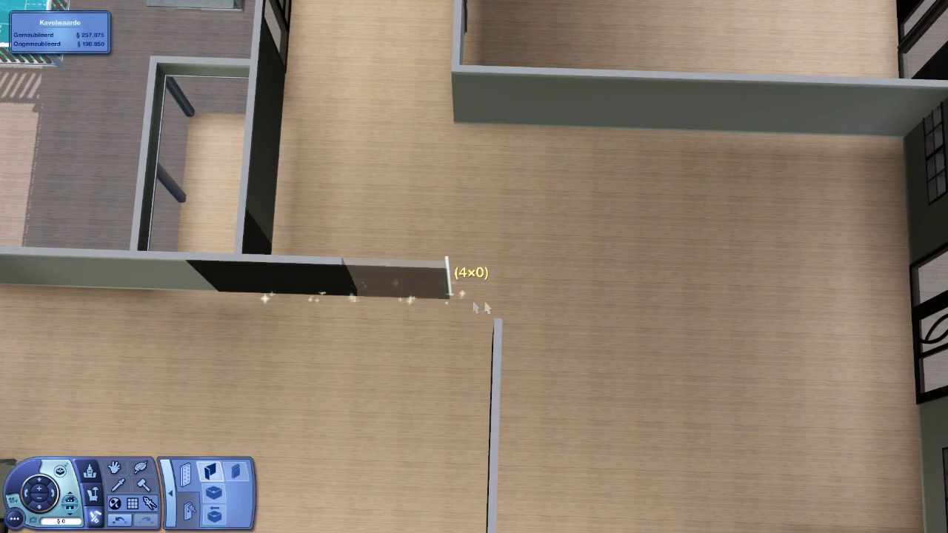
{"action": "left_click", "coordinate": [489, 372]}
{"action": "scroll", "coordinate": [489, 371], "scroll_direction": "down", "scroll_amount": 4}
{"action": "left_click_drag", "start_coordinate": [474, 370], "coordinate": [474, 222]}
{"action": "scroll", "coordinate": [482, 302], "scroll_direction": "up", "scroll_amount": 4}
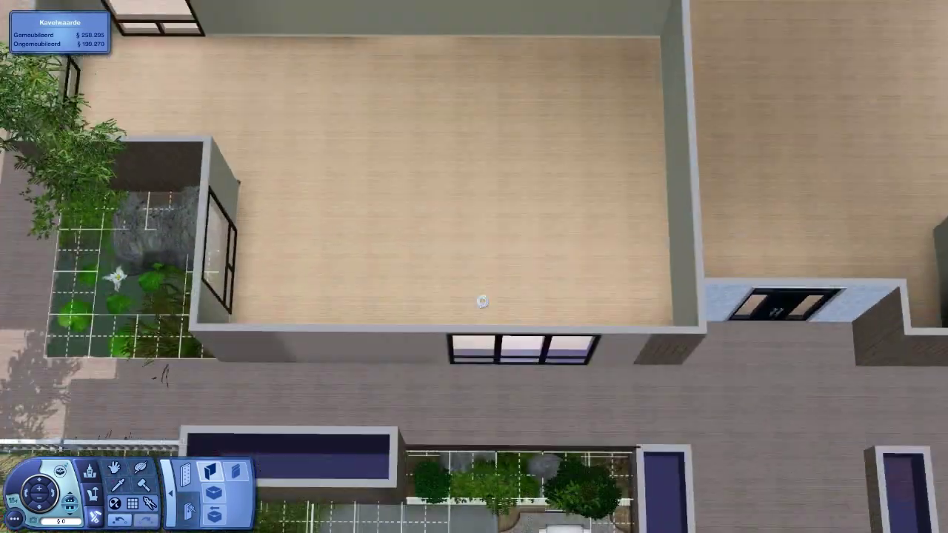
{"action": "left_click", "coordinate": [71, 504]}
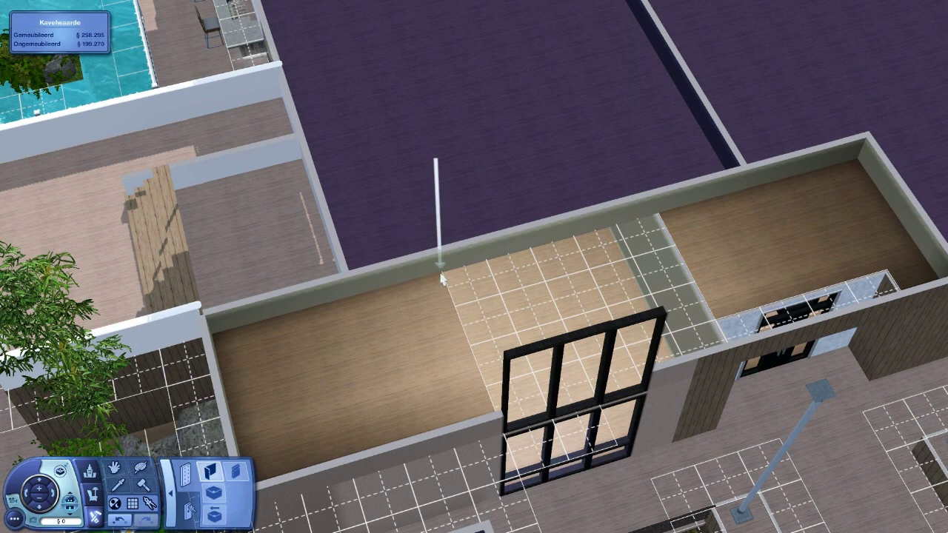
- Cover the two enclosed rooms and place a wall along the room's top edge
{"action": "left_click", "coordinate": [366, 413]}
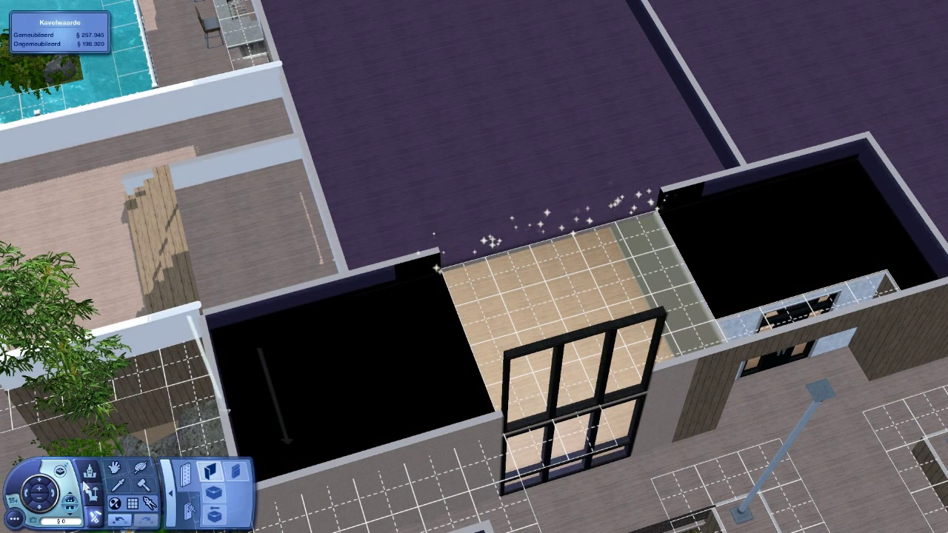
{"action": "left_click", "coordinate": [70, 501]}
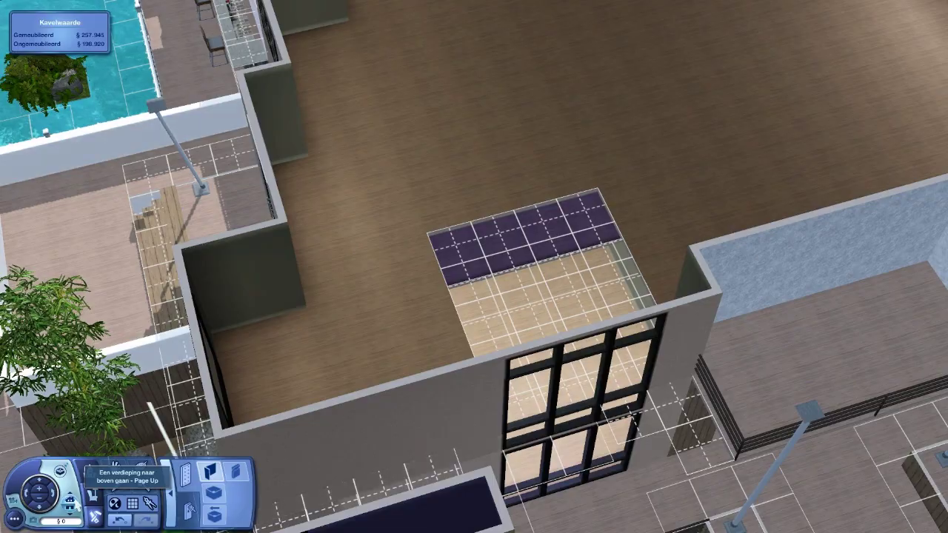
{"action": "key", "text": "period"}
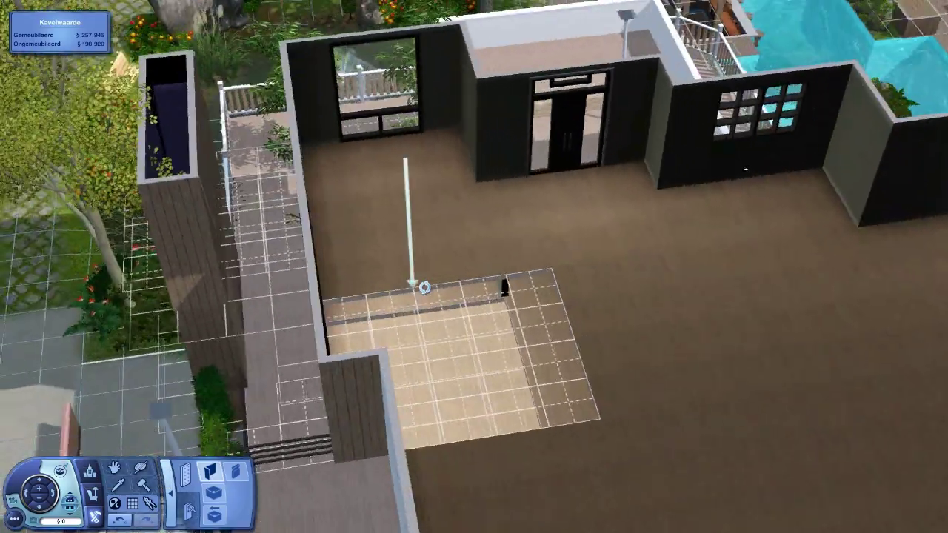
{"action": "key", "text": "period"}
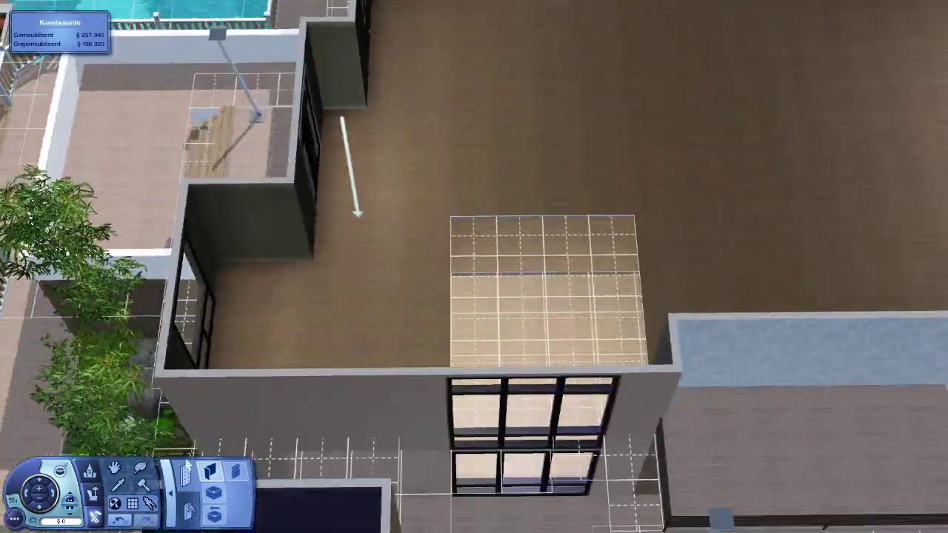
{"action": "key", "text": "period"}
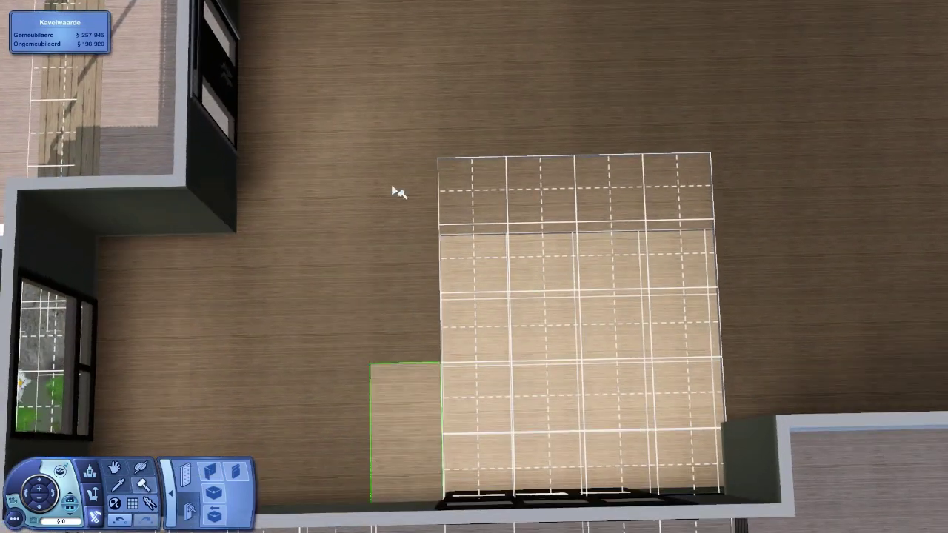
{"action": "key", "text": "period"}
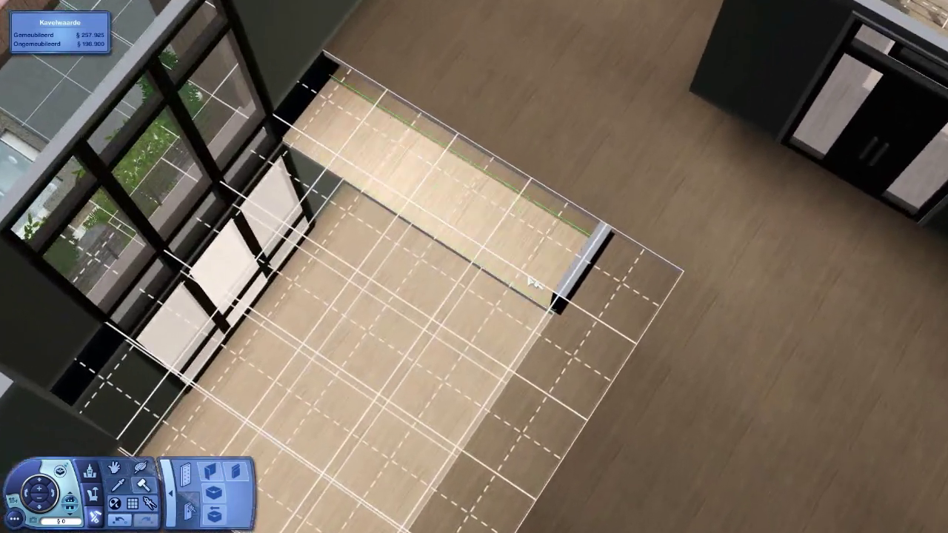
{"action": "left_click", "coordinate": [531, 280]}
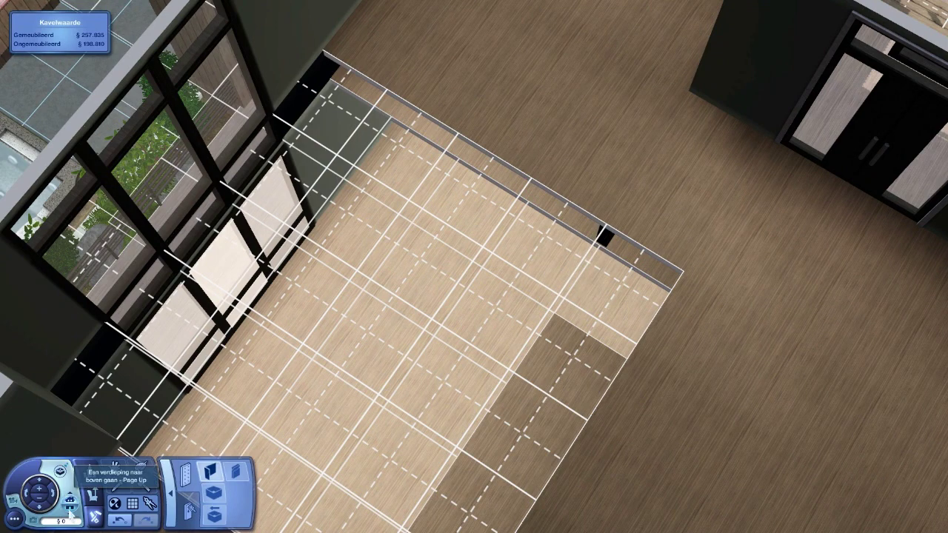
- On another floor level, draw walls around the floor area toward the lower right
{"action": "left_click", "coordinate": [92, 494]}
{"action": "left_click_drag", "start_coordinate": [337, 54], "coordinate": [607, 222]}
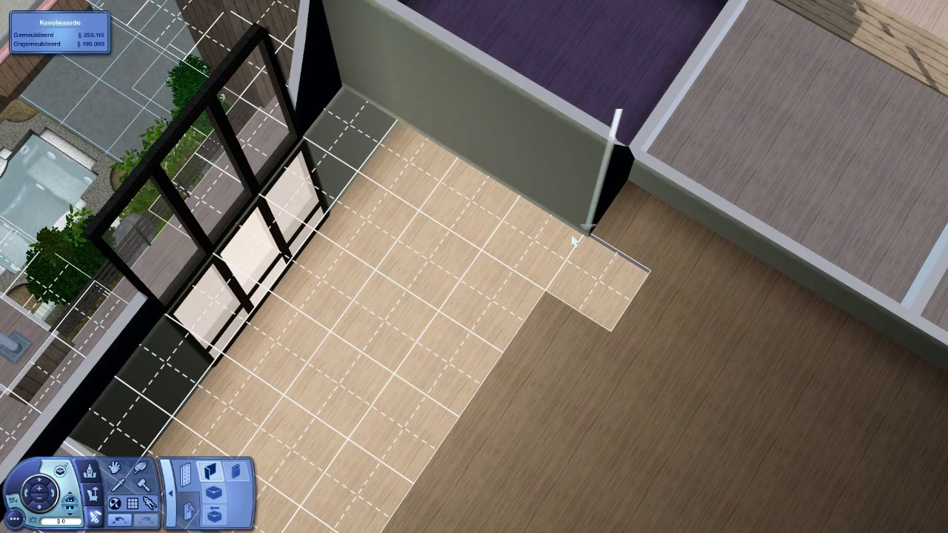
{"action": "left_click_drag", "start_coordinate": [592, 231], "coordinate": [852, 296]}
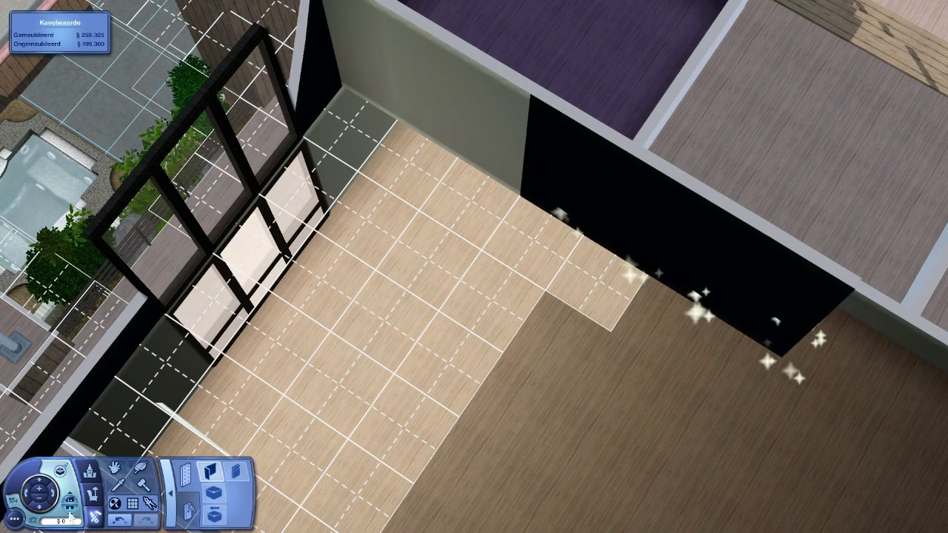
{"action": "left_click_drag", "start_coordinate": [474, 267], "coordinate": [296, 223]}
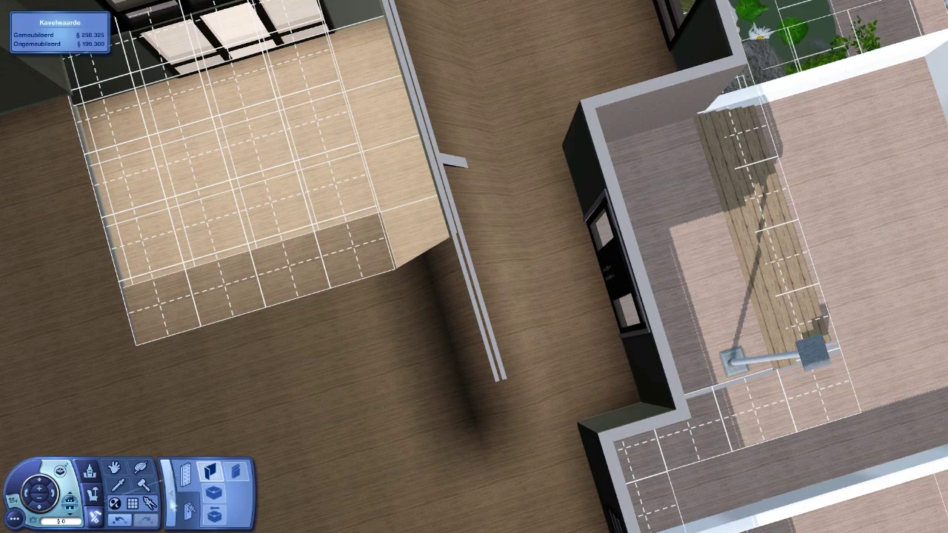
- Flatten a small patch of ground in the room
{"action": "left_click", "coordinate": [172, 493]}
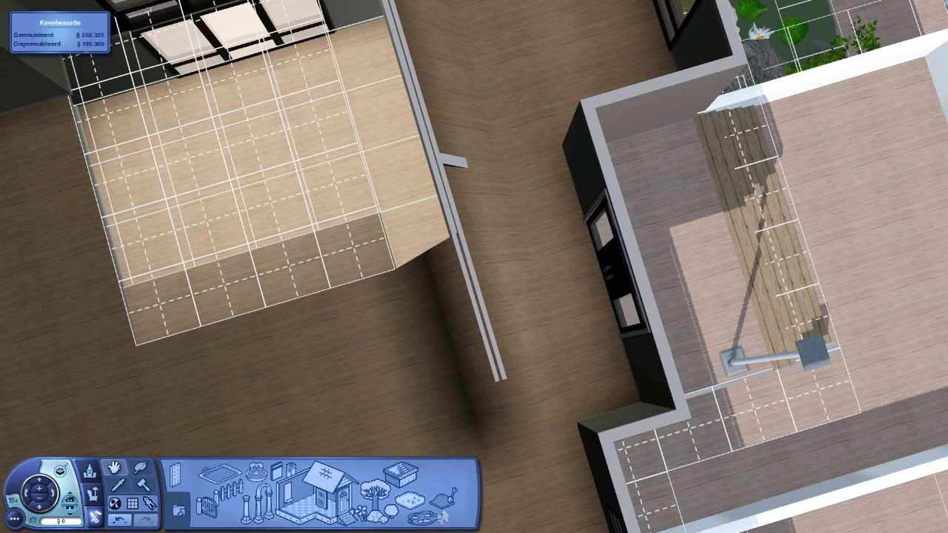
{"action": "left_click", "coordinate": [452, 490]}
{"action": "left_click_drag", "start_coordinate": [459, 488], "coordinate": [428, 16]}
{"action": "scroll", "coordinate": [445, 222], "scroll_direction": "down", "scroll_amount": 3}
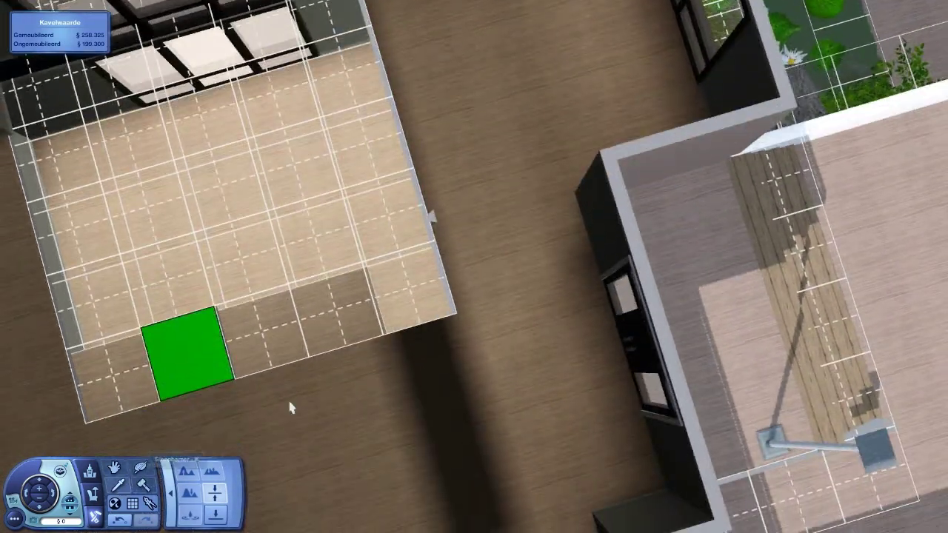
- Fill the missing light wood floor tiles in the library room and extend them over the empty area
{"action": "key", "text": "f"}
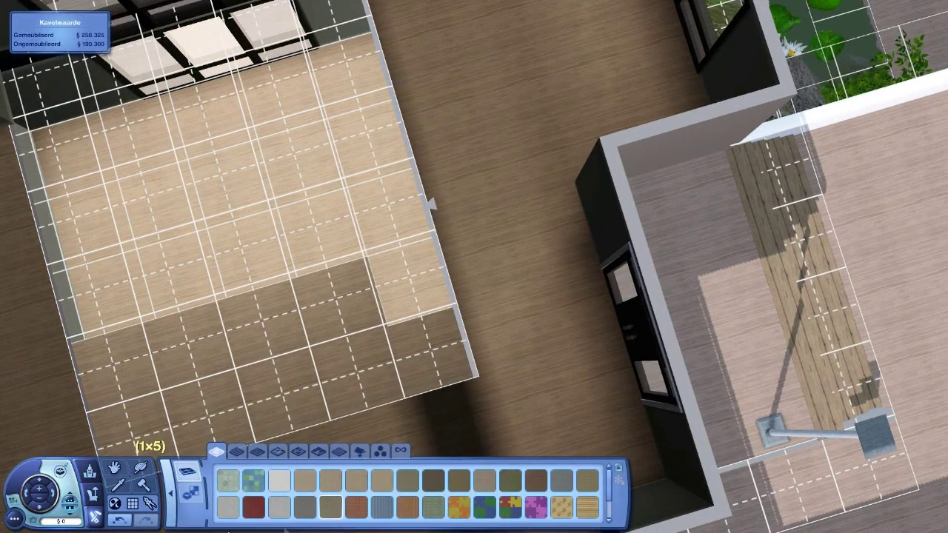
{"action": "left_click", "coordinate": [429, 355]}
{"action": "left_click", "coordinate": [355, 355]}
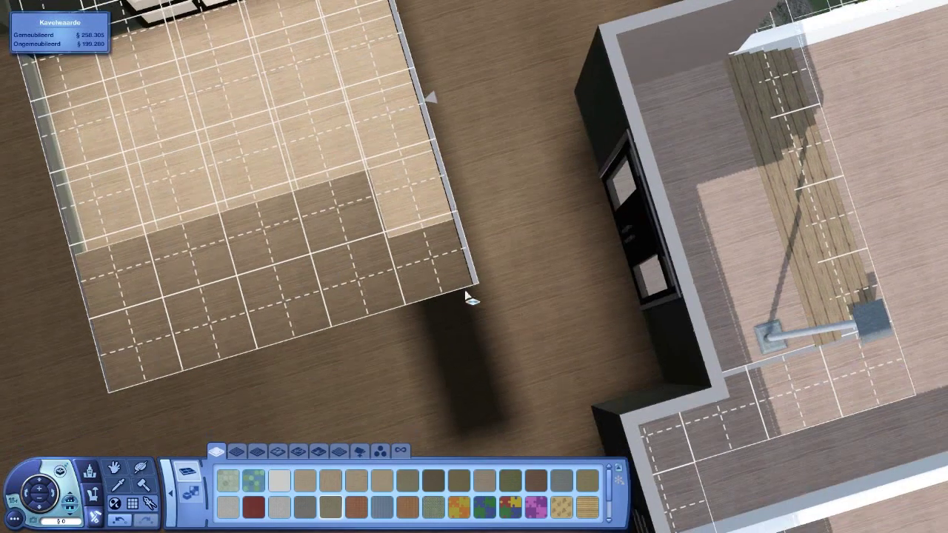
{"action": "left_click_drag", "start_coordinate": [508, 432], "coordinate": [465, 274]}
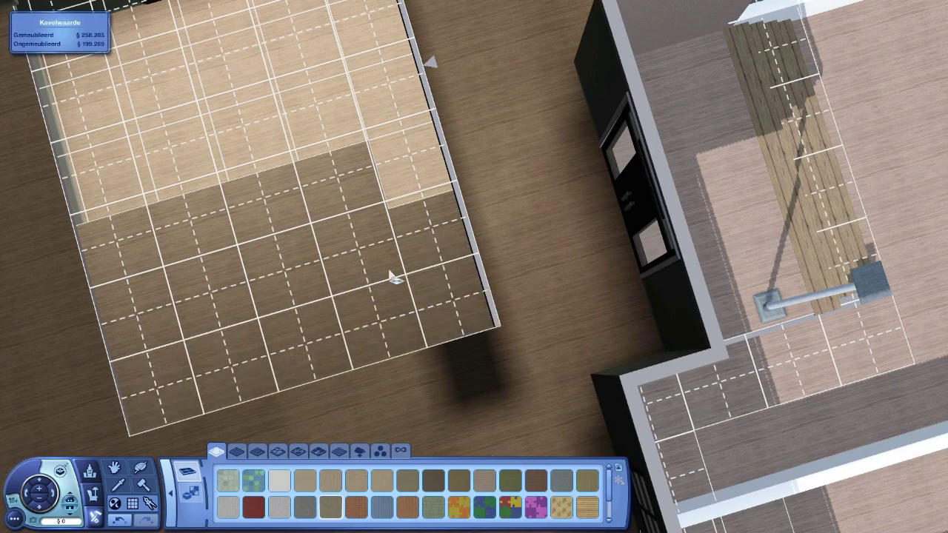
{"action": "scroll", "coordinate": [326, 266], "scroll_direction": "down", "scroll_amount": 5}
{"action": "left_click_drag", "start_coordinate": [415, 274], "coordinate": [489, 314]}
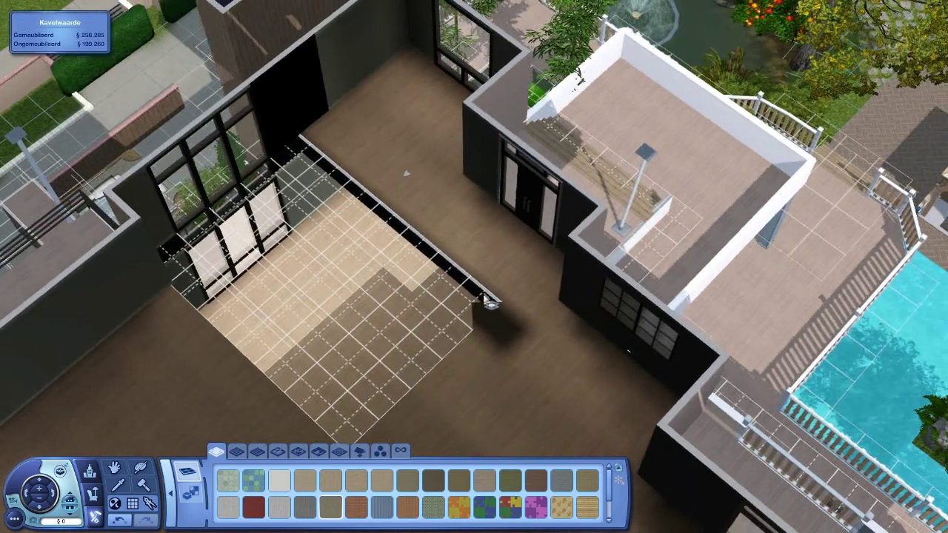
{"action": "mouse_move", "coordinate": [580, 283]}
{"action": "left_mouse_down"}
{"action": "mouse_move", "coordinate": [589, 309]}
{"action": "mouse_move", "coordinate": [636, 282]}
{"action": "mouse_move", "coordinate": [688, 226]}
{"action": "mouse_move", "coordinate": [667, 215]}
{"action": "left_mouse_up"}
{"action": "scroll", "coordinate": [659, 264], "scroll_direction": "up", "scroll_amount": 4}
{"action": "left_click_drag", "start_coordinate": [504, 385], "coordinate": [508, 267]}
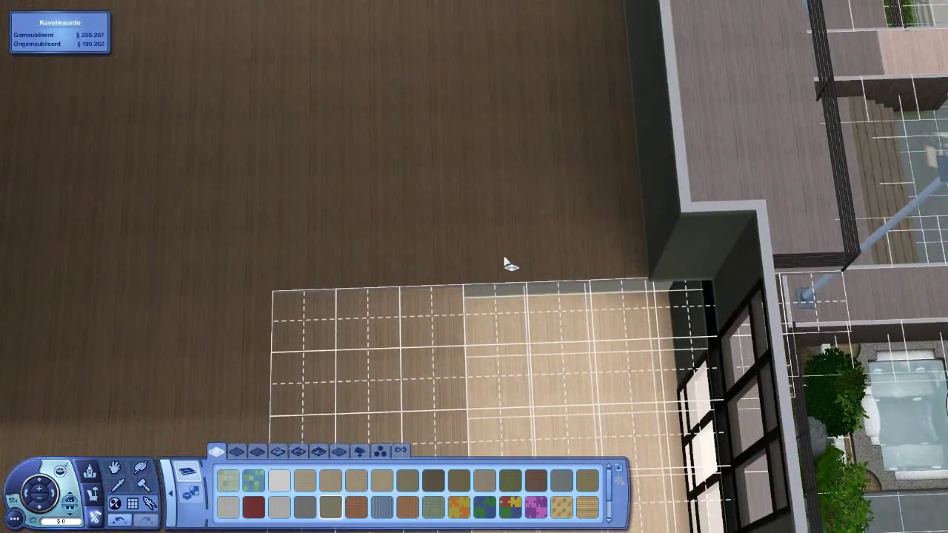
{"action": "left_click_drag", "start_coordinate": [344, 184], "coordinate": [293, 113]}
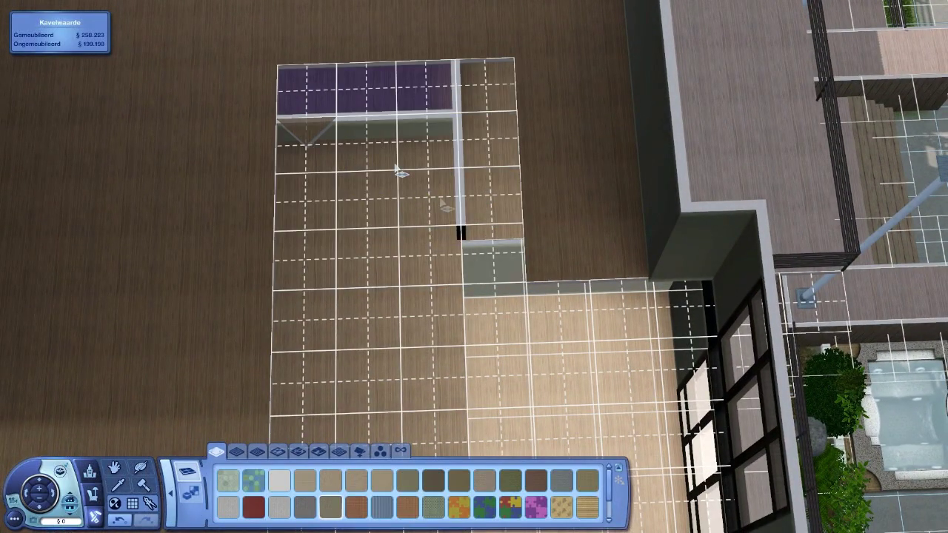
{"action": "scroll", "coordinate": [400, 172], "scroll_direction": "down", "scroll_amount": 3}
{"action": "left_click_drag", "start_coordinate": [430, 215], "coordinate": [527, 334]}
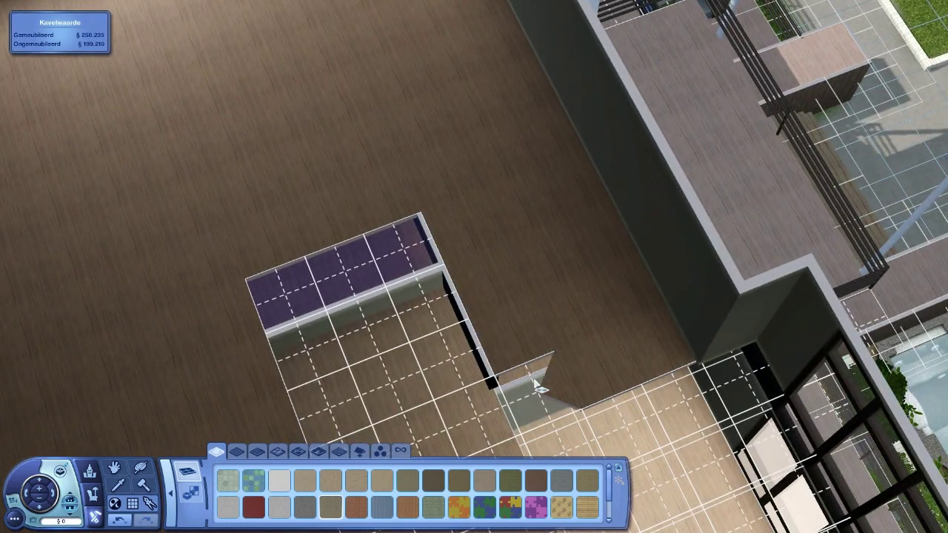
{"action": "left_click_drag", "start_coordinate": [696, 511], "coordinate": [644, 235]}
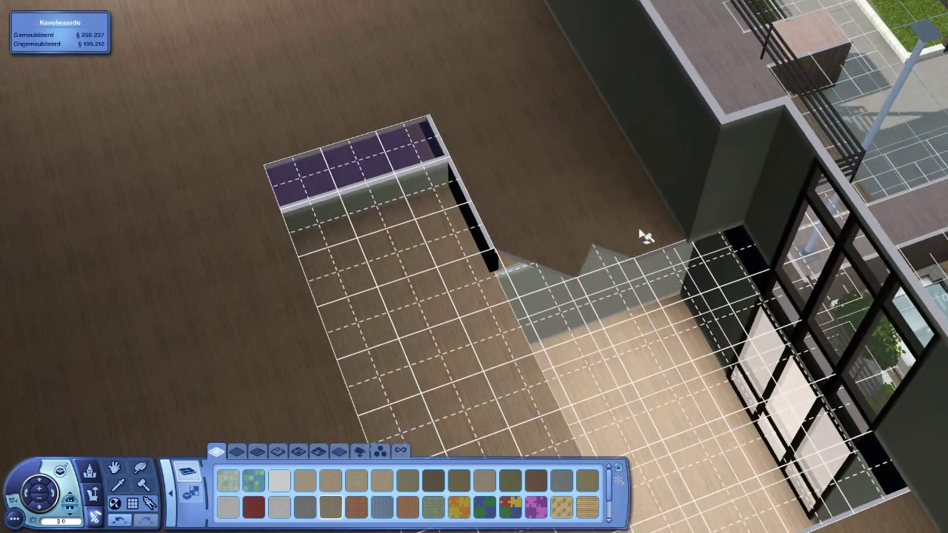
{"action": "mouse_move", "coordinate": [549, 227]}
{"action": "left_mouse_down"}
{"action": "mouse_move", "coordinate": [538, 251]}
{"action": "mouse_move", "coordinate": [670, 296]}
{"action": "left_mouse_up"}
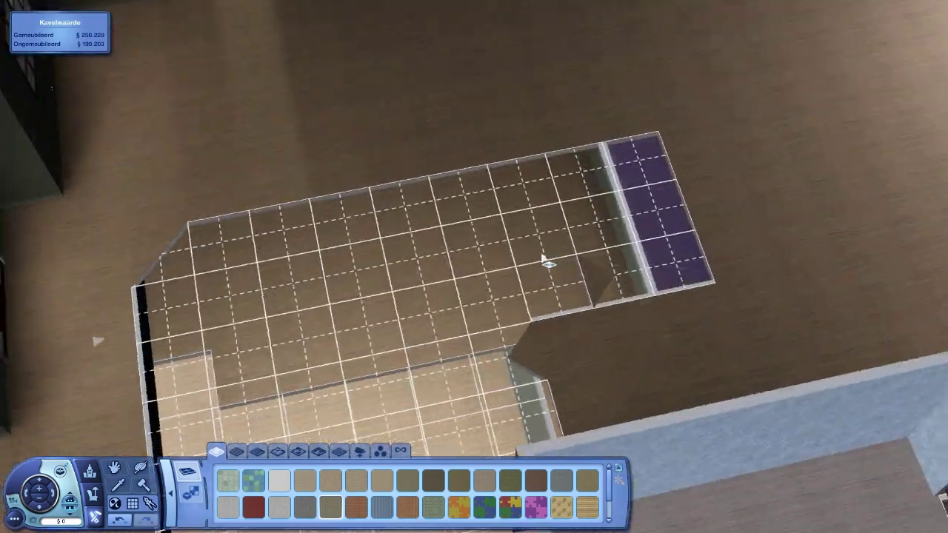
{"action": "scroll", "coordinate": [644, 134], "scroll_direction": "down", "scroll_amount": 4}
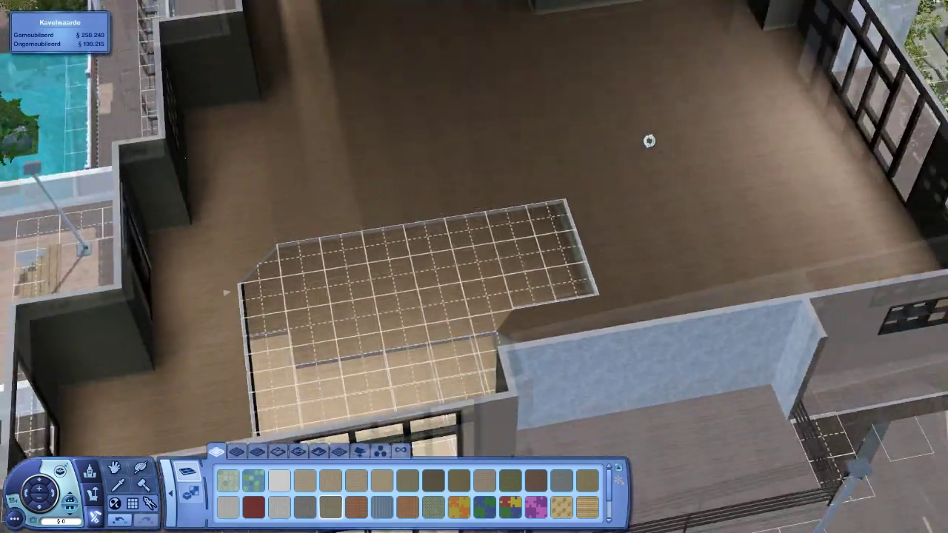
{"action": "scroll", "coordinate": [548, 311], "scroll_direction": "up", "scroll_amount": 4}
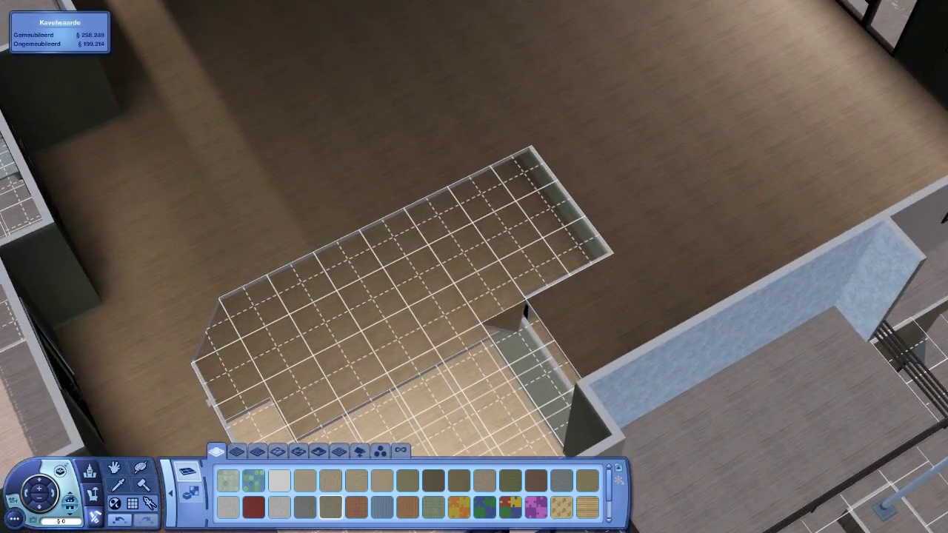
{"action": "left_click_drag", "start_coordinate": [535, 335], "coordinate": [591, 271]}
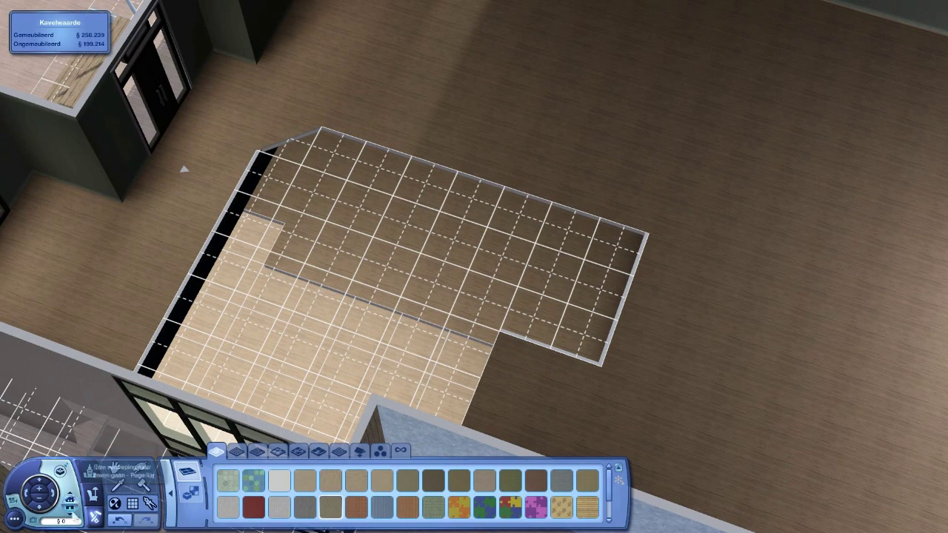
- Lay a 3x7 strip of floor tiles on the level above
{"action": "key", "text": "Page_Up"}
{"action": "left_click_drag", "start_coordinate": [541, 238], "coordinate": [618, 242]}
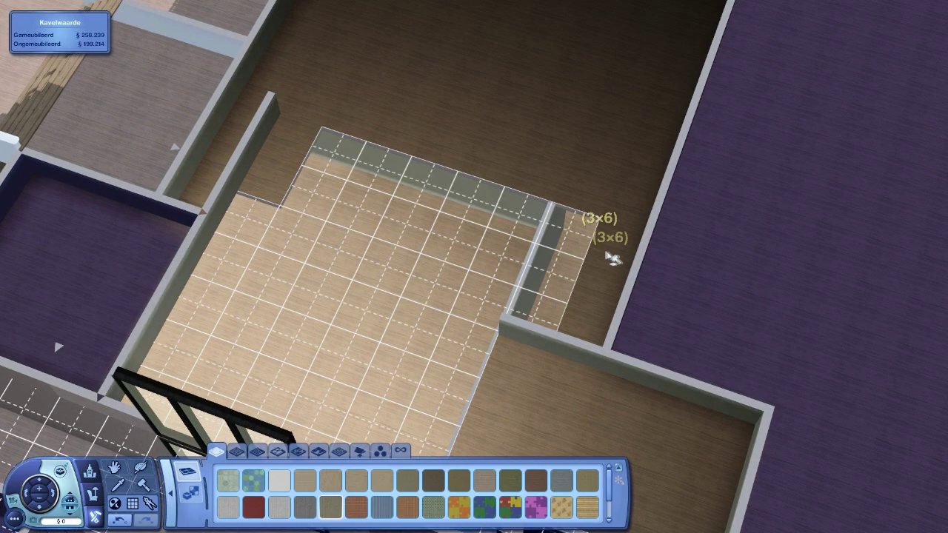
{"action": "left_click", "coordinate": [239, 183]}
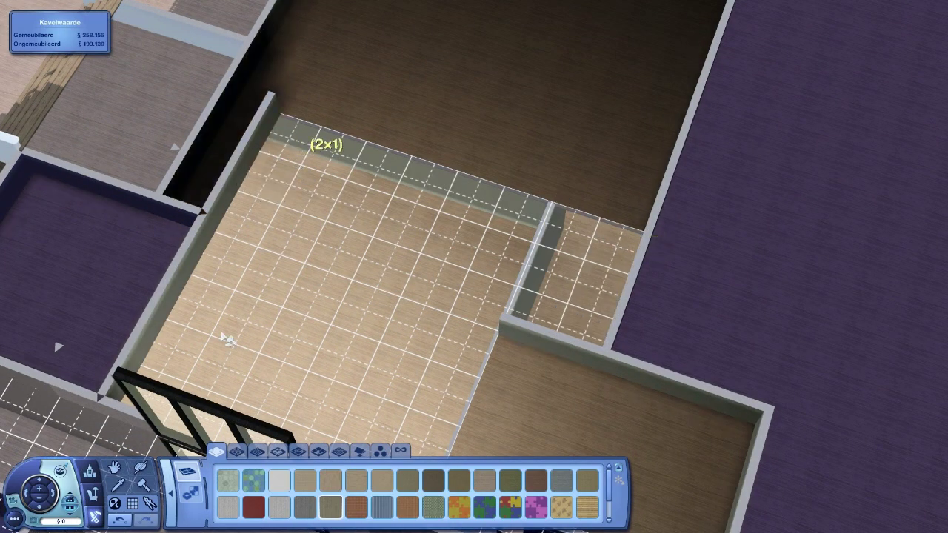
{"action": "left_click", "coordinate": [77, 500]}
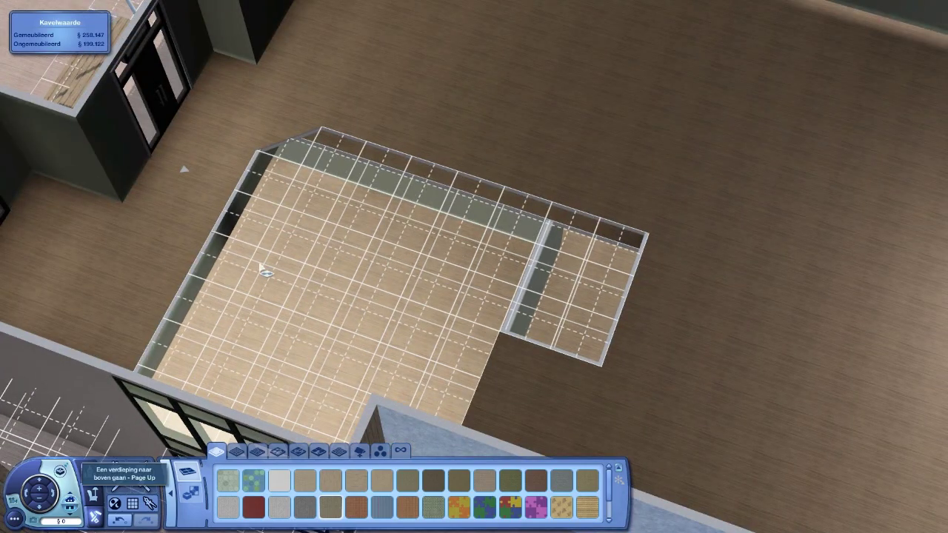
{"action": "key", "text": "Page_Up"}
{"action": "scroll", "coordinate": [296, 237], "scroll_direction": "up", "scroll_amount": 3}
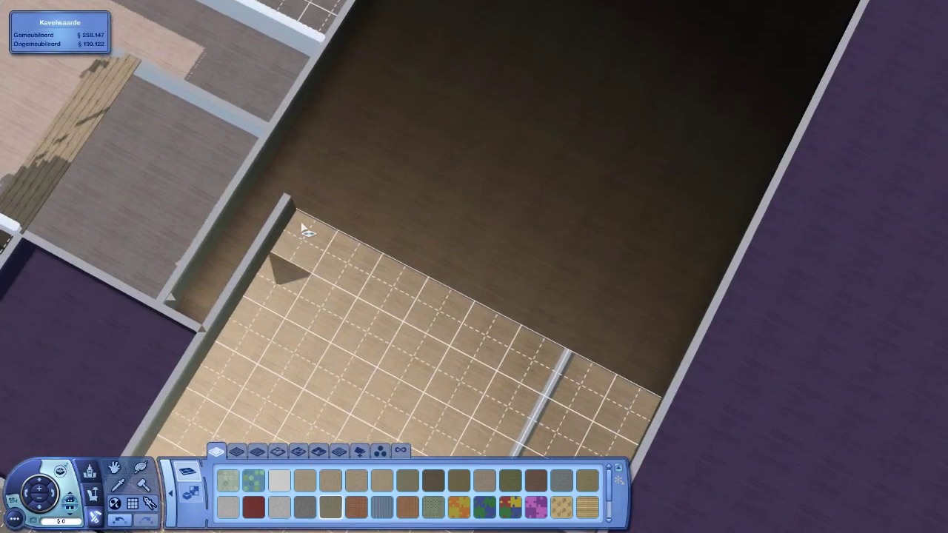
{"action": "scroll", "coordinate": [304, 228], "scroll_direction": "up", "scroll_amount": 1}
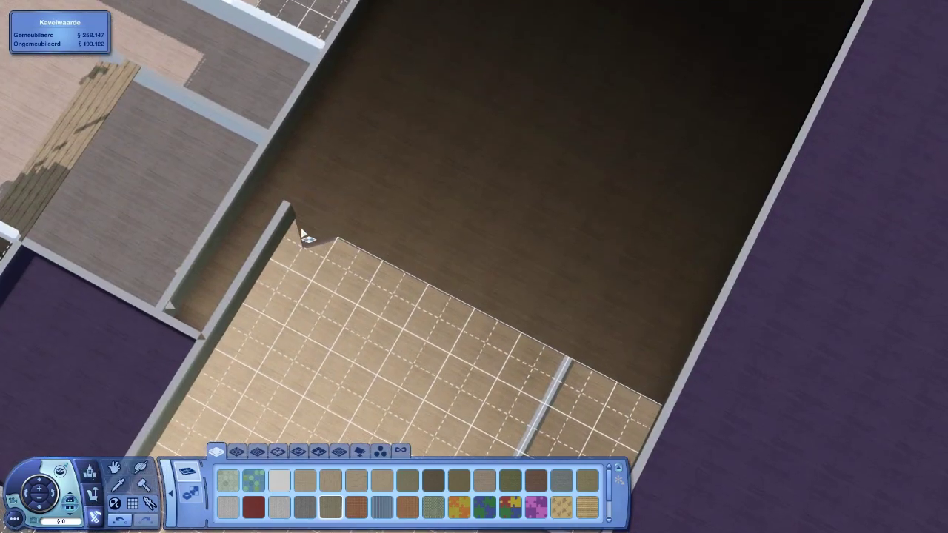
{"action": "left_click", "coordinate": [191, 512]}
- Draw walls along the tiled floor's edges, forming an L around the upper library room
{"action": "key", "text": "r"}
{"action": "mouse_move", "coordinate": [337, 243]}
{"action": "left_mouse_down"}
{"action": "mouse_move", "coordinate": [567, 363]}
{"action": "mouse_move", "coordinate": [511, 403]}
{"action": "left_mouse_up"}
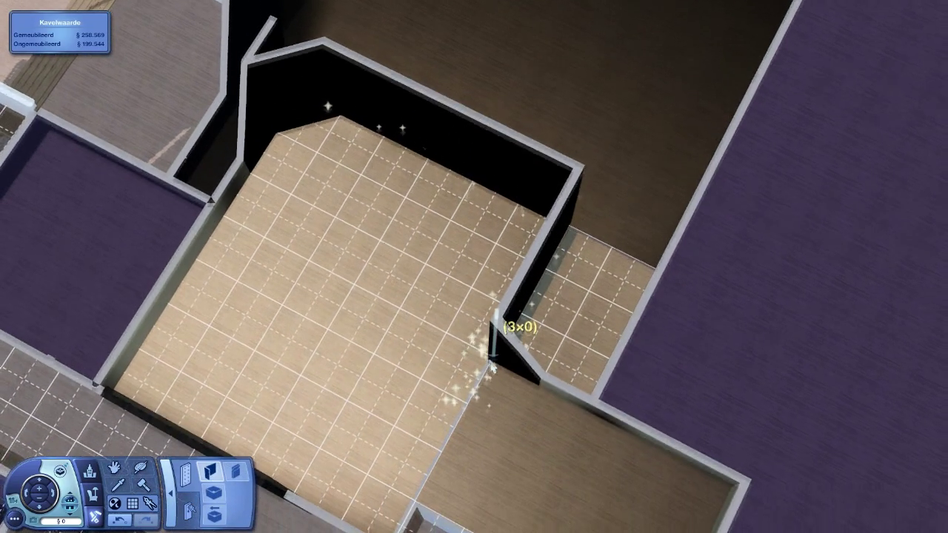
{"action": "key", "text": "Page_Up"}
{"action": "left_click_drag", "start_coordinate": [485, 489], "coordinate": [498, 416]}
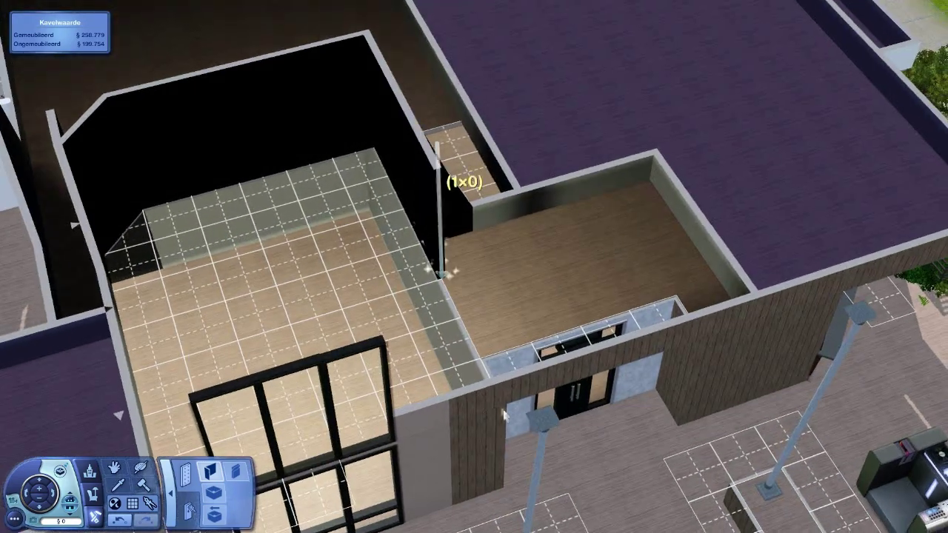
{"action": "mouse_move", "coordinate": [445, 274]}
{"action": "left_mouse_down"}
{"action": "mouse_move", "coordinate": [504, 311]}
{"action": "mouse_move", "coordinate": [677, 307]}
{"action": "mouse_move", "coordinate": [699, 244]}
{"action": "left_mouse_up"}
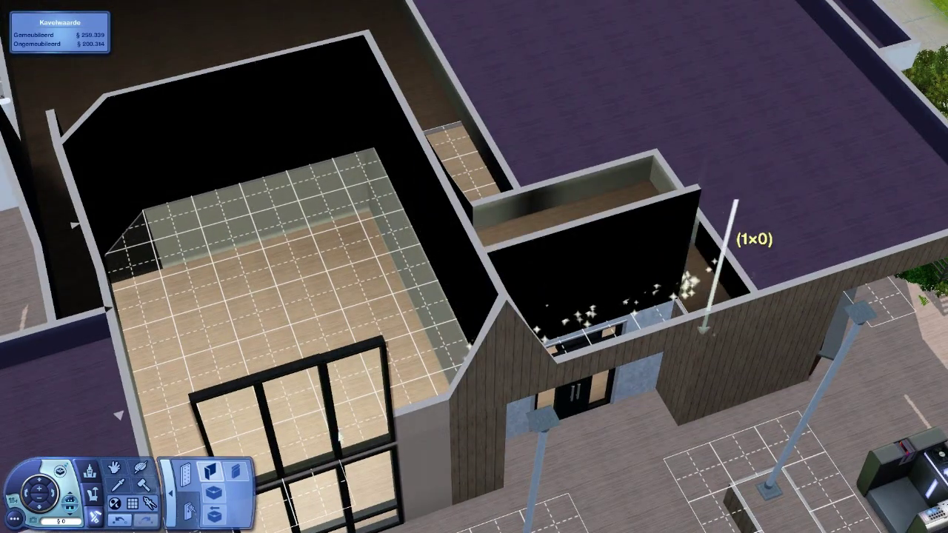
- Cover the room on the level above with floor tiles
{"action": "key", "text": "Page_Up"}
{"action": "left_click", "coordinate": [142, 468]}
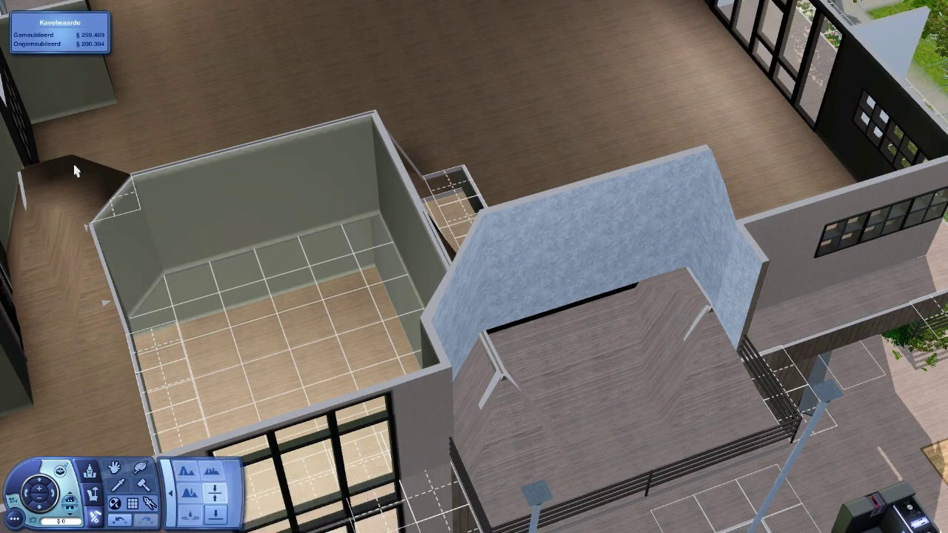
{"action": "left_click_drag", "start_coordinate": [729, 418], "coordinate": [287, 311]}
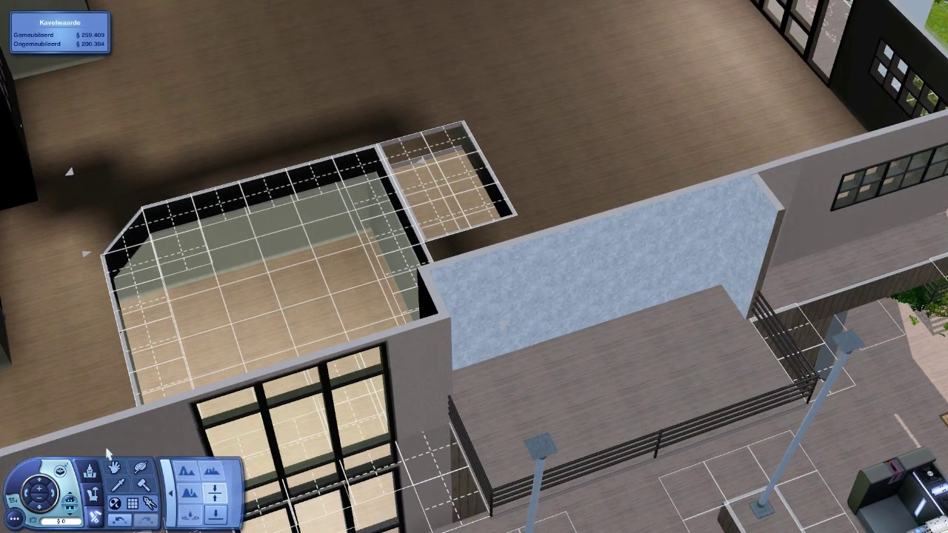
{"action": "left_click", "coordinate": [171, 474]}
{"action": "scroll", "coordinate": [474, 267], "scroll_direction": "down", "scroll_amount": 2}
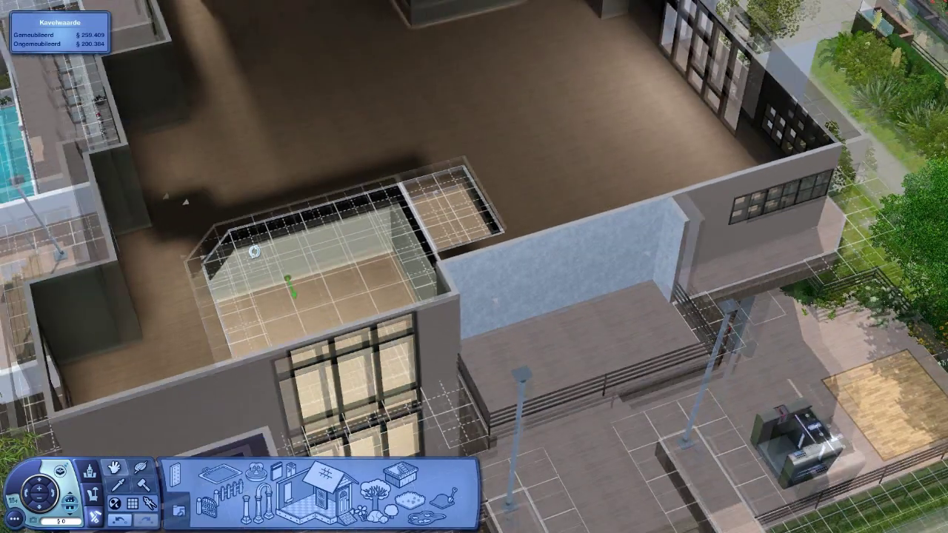
{"action": "scroll", "coordinate": [184, 201], "scroll_direction": "up", "scroll_amount": 4}
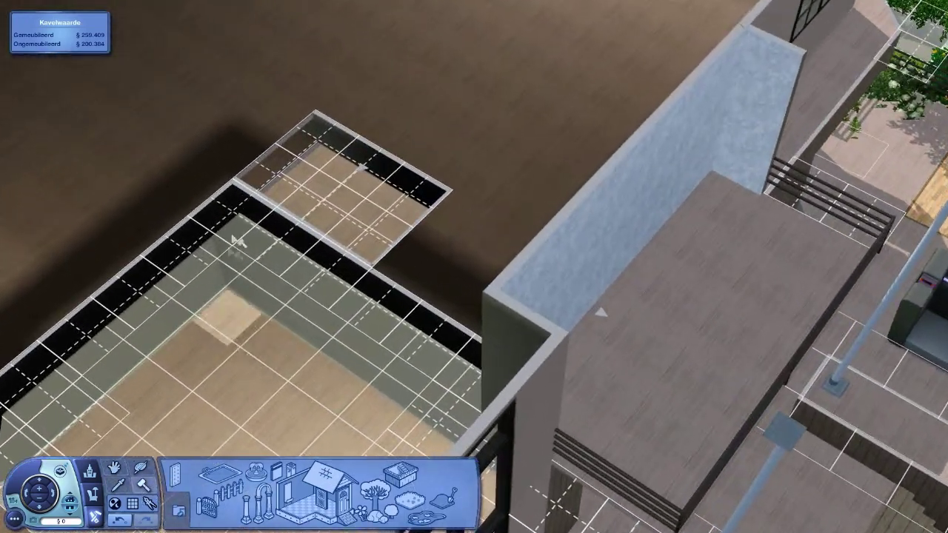
- Delete two inner wall segments and draw new interior walls inside the room
{"action": "left_click", "coordinate": [250, 226]}
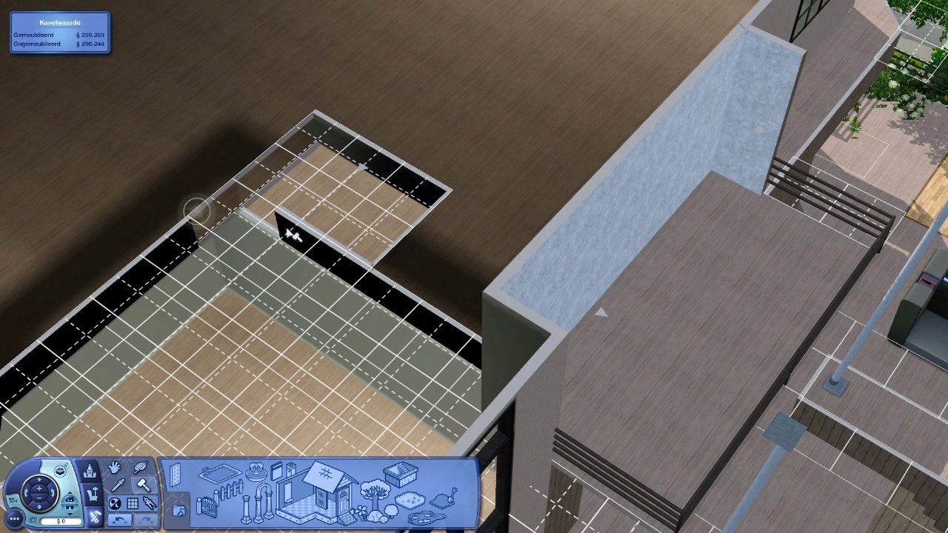
{"action": "left_click", "coordinate": [337, 251]}
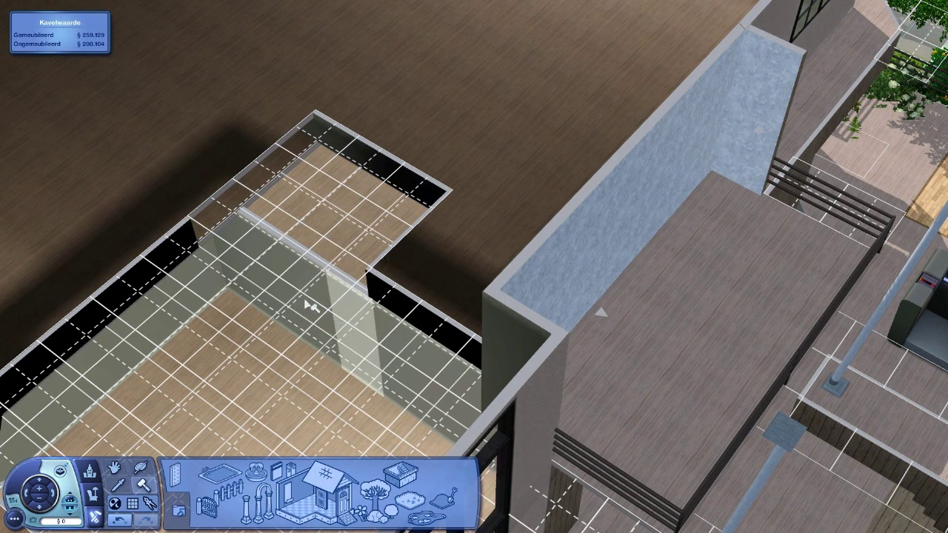
{"action": "left_click_drag", "start_coordinate": [342, 322], "coordinate": [255, 287]}
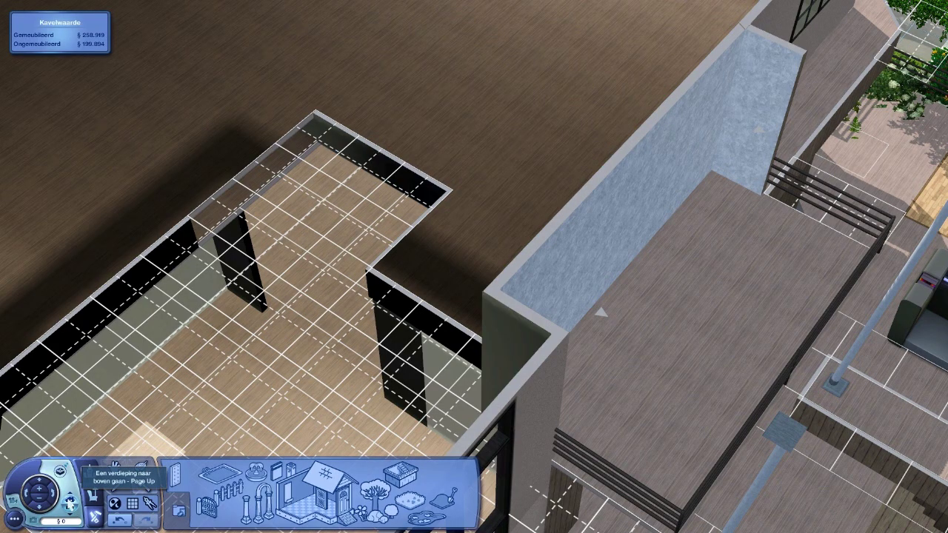
{"action": "key", "text": "Page_Up"}
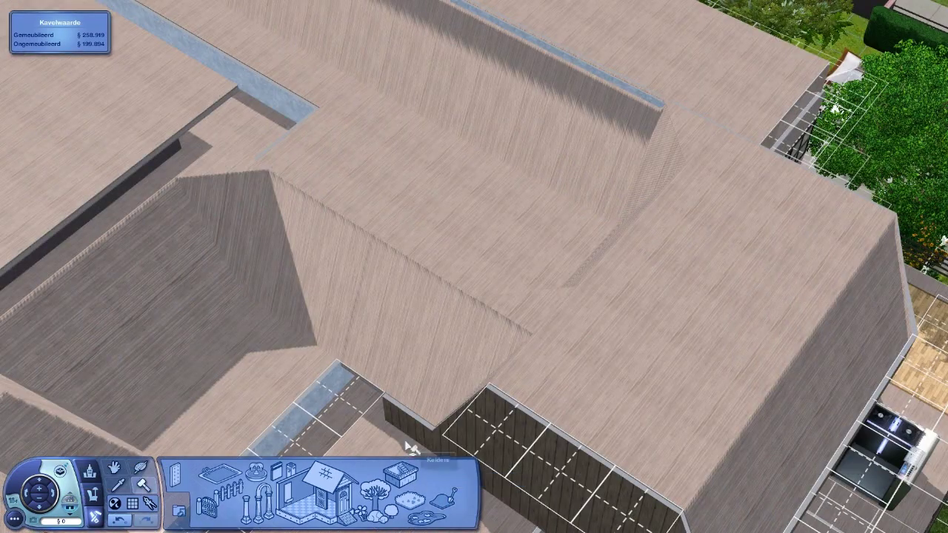
{"action": "scroll", "coordinate": [411, 448], "scroll_direction": "down", "scroll_amount": 3}
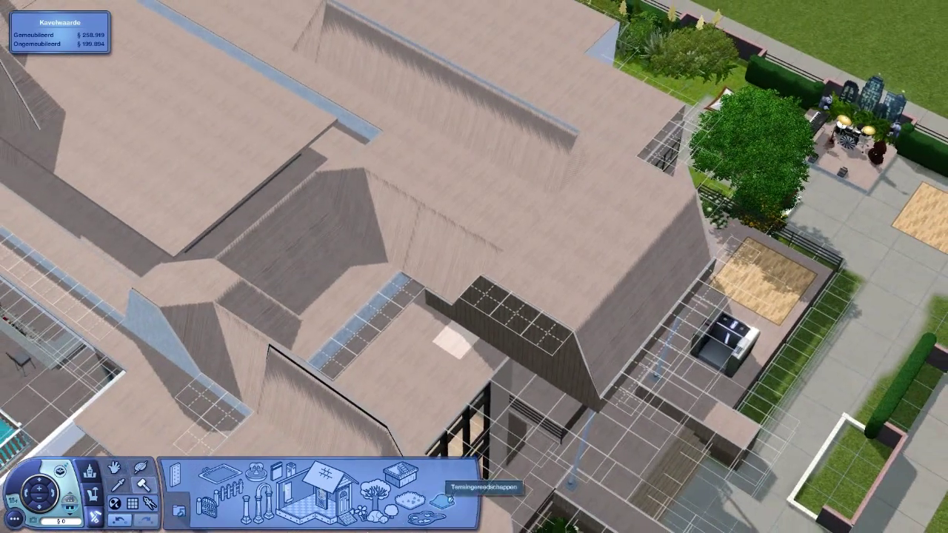
- Replace the gabled upper roofs with flat roofs over the flat and rectangular sections
{"action": "left_click", "coordinate": [450, 500]}
{"action": "mouse_move", "coordinate": [311, 433]}
{"action": "left_mouse_down"}
{"action": "mouse_move", "coordinate": [374, 28]}
{"action": "mouse_move", "coordinate": [414, 45]}
{"action": "left_mouse_up"}
{"action": "scroll", "coordinate": [415, 44], "scroll_direction": "down", "scroll_amount": 3}
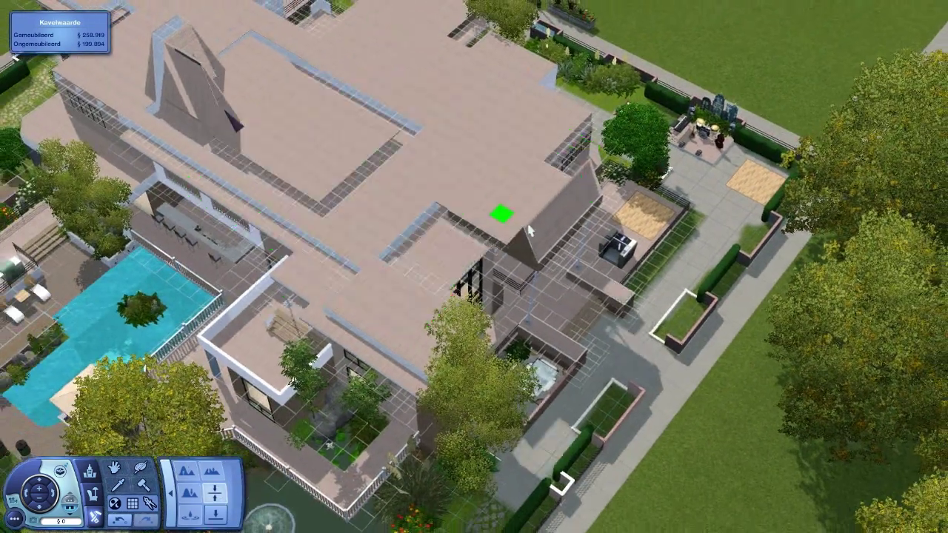
{"action": "left_click_drag", "start_coordinate": [508, 203], "coordinate": [130, 111]}
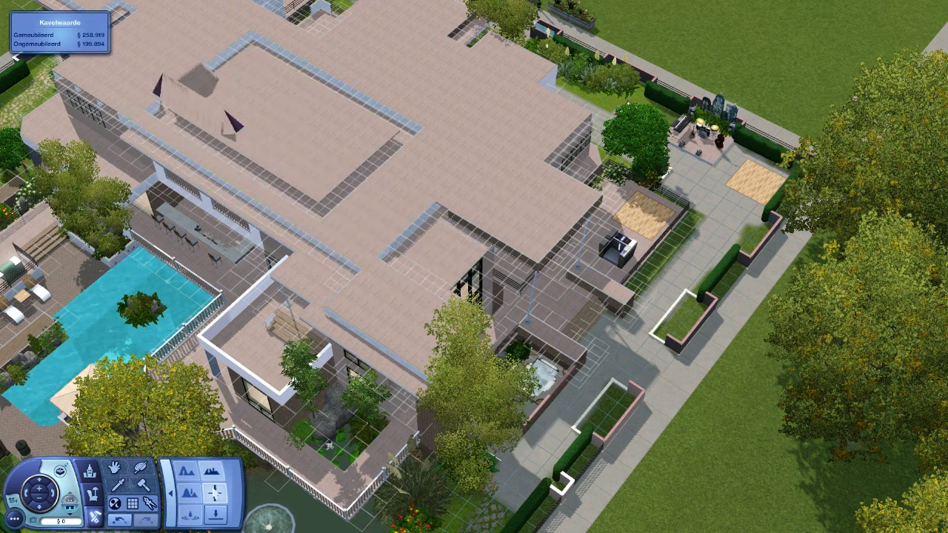
{"action": "left_click", "coordinate": [215, 492]}
{"action": "left_click_drag", "start_coordinate": [317, 194], "coordinate": [171, 89]}
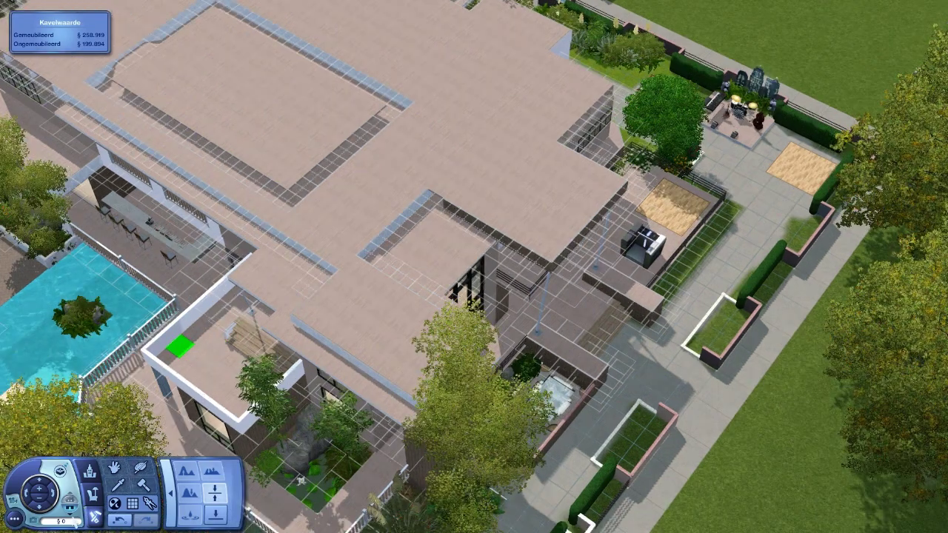
{"action": "scroll", "coordinate": [474, 266], "scroll_direction": "up", "scroll_amount": 3}
- Fill the rooftop opening with floor tiles
{"action": "key", "text": "Page_Down"}
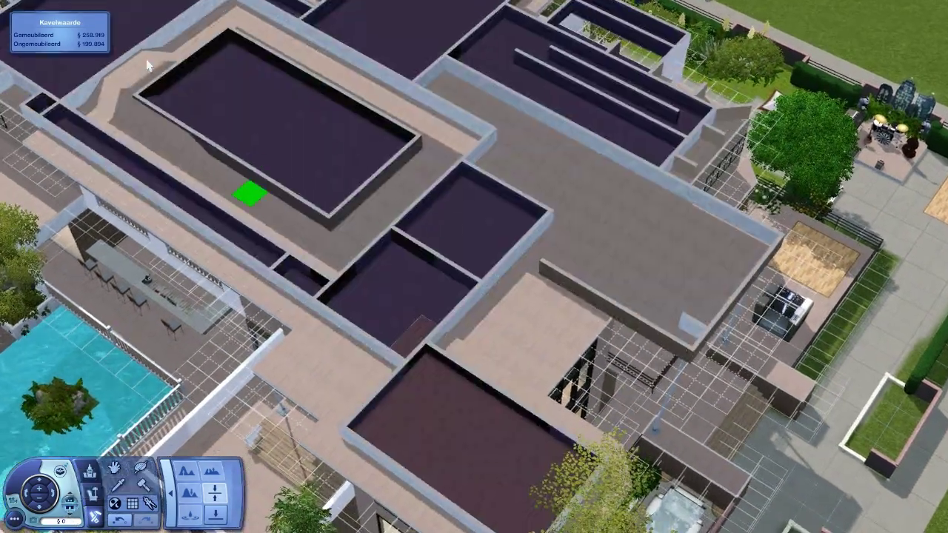
{"action": "key", "text": "Page_Up"}
{"action": "scroll", "coordinate": [474, 266], "scroll_direction": "up", "scroll_amount": 3}
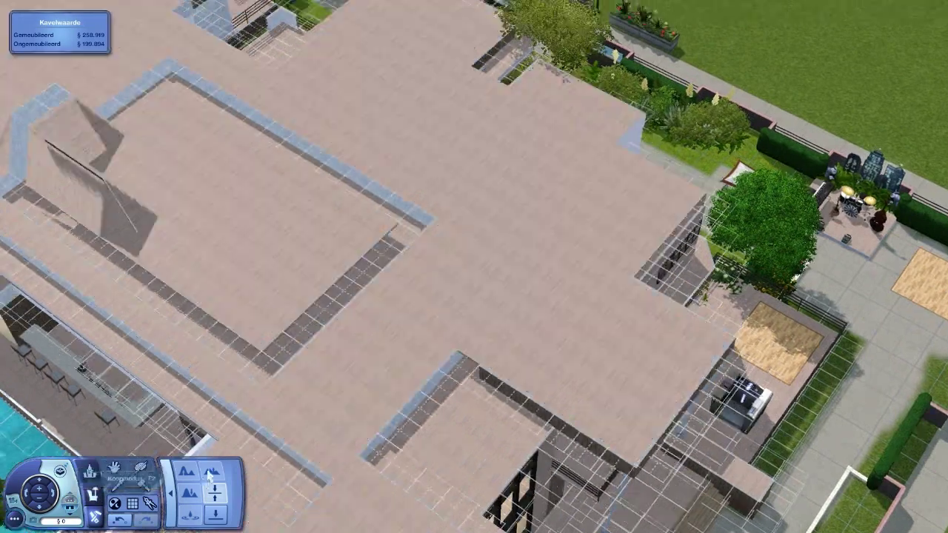
{"action": "left_click_drag", "start_coordinate": [262, 193], "coordinate": [273, 200]}
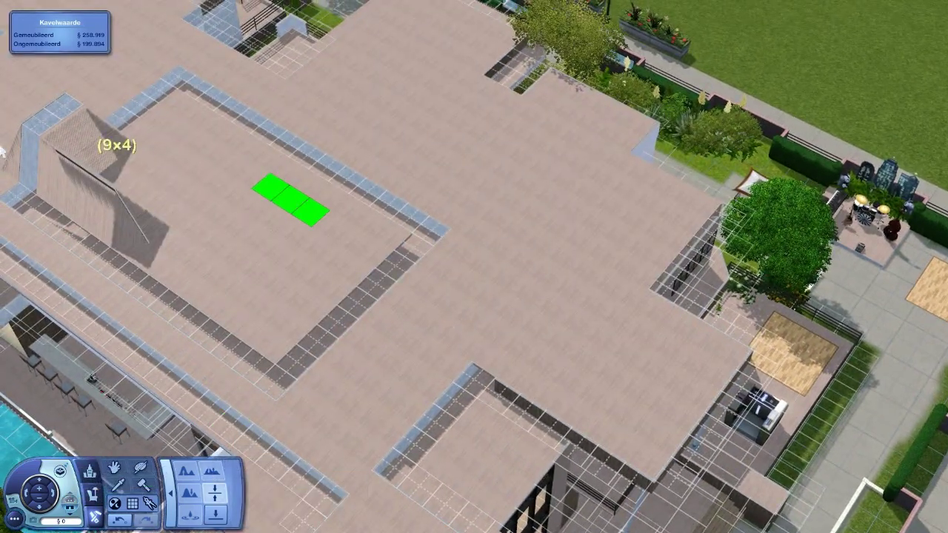
{"action": "left_click_drag", "start_coordinate": [2, 151], "coordinate": [245, 222]}
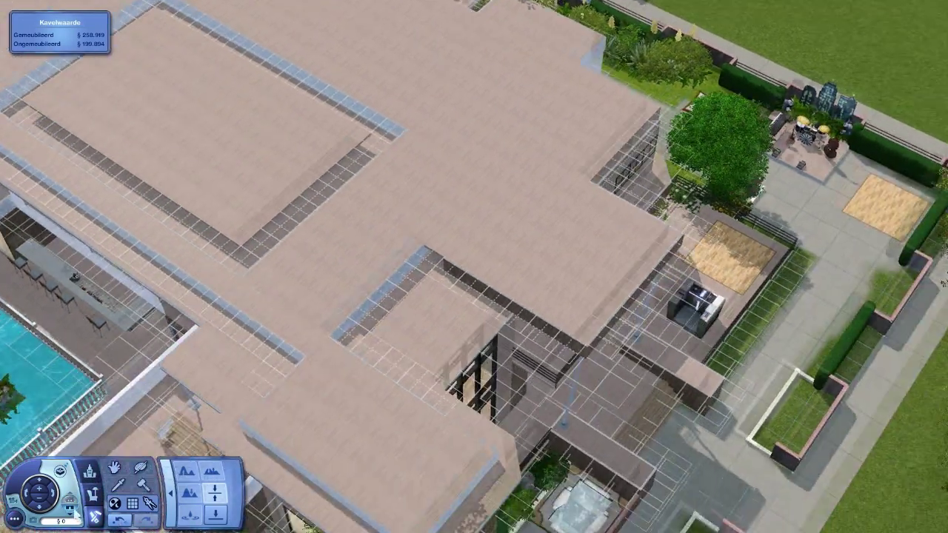
{"action": "left_click", "coordinate": [74, 509]}
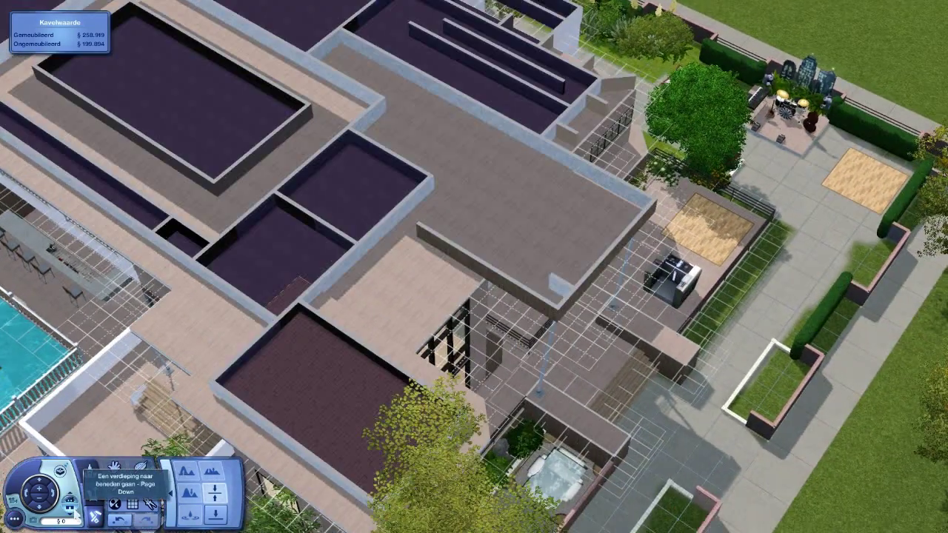
- Draw a short wall on the upper storey
{"action": "key", "text": "Page_Up"}
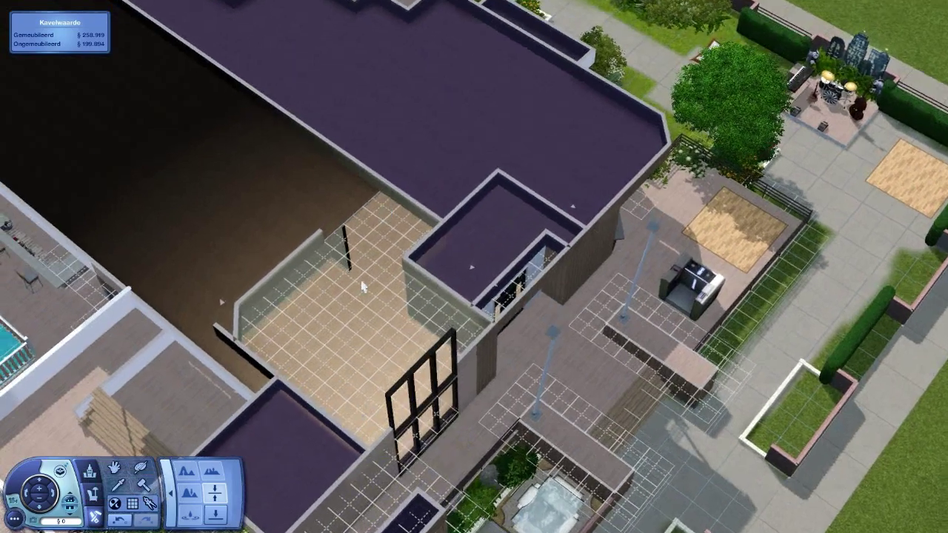
{"action": "scroll", "coordinate": [474, 266], "scroll_direction": "up", "scroll_amount": 4}
{"action": "left_click", "coordinate": [231, 495]}
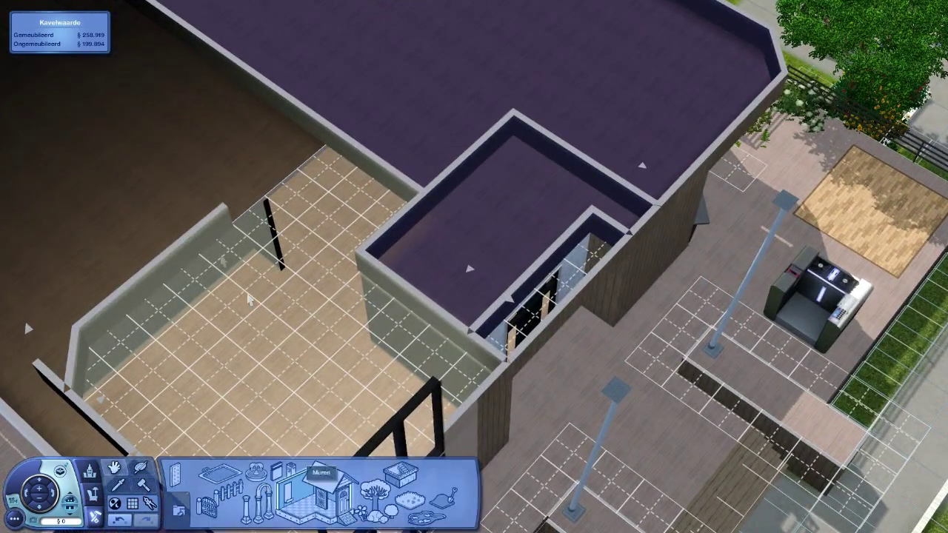
{"action": "left_click", "coordinate": [320, 485]}
{"action": "left_click_drag", "start_coordinate": [241, 215], "coordinate": [318, 159]}
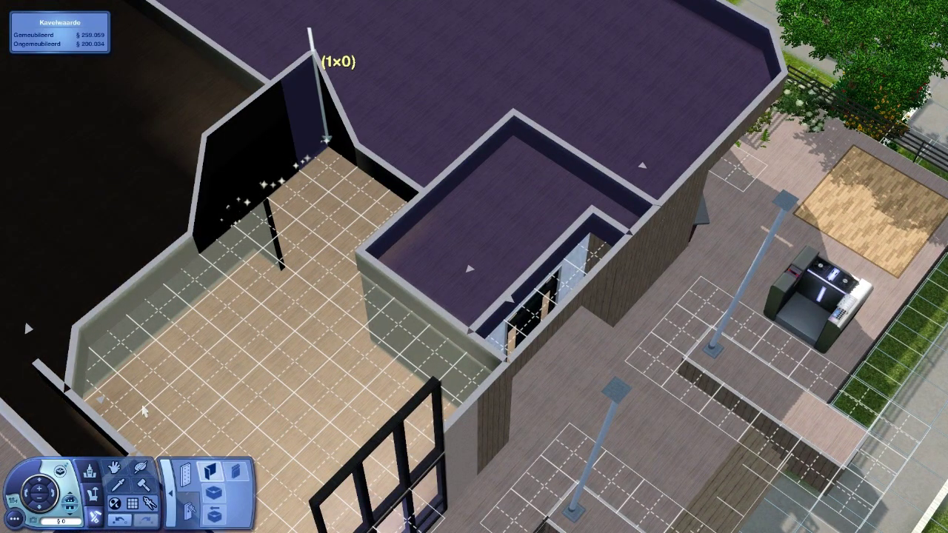
- Remove and flatten the roof wall section near the stairwell
{"action": "key", "text": "Page_Up"}
{"action": "left_click", "coordinate": [185, 474]}
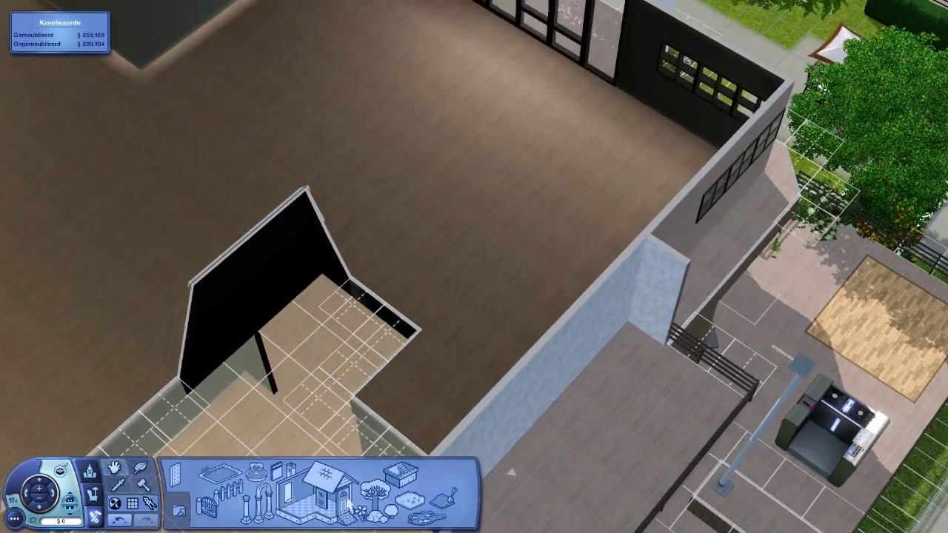
{"action": "left_click", "coordinate": [189, 493]}
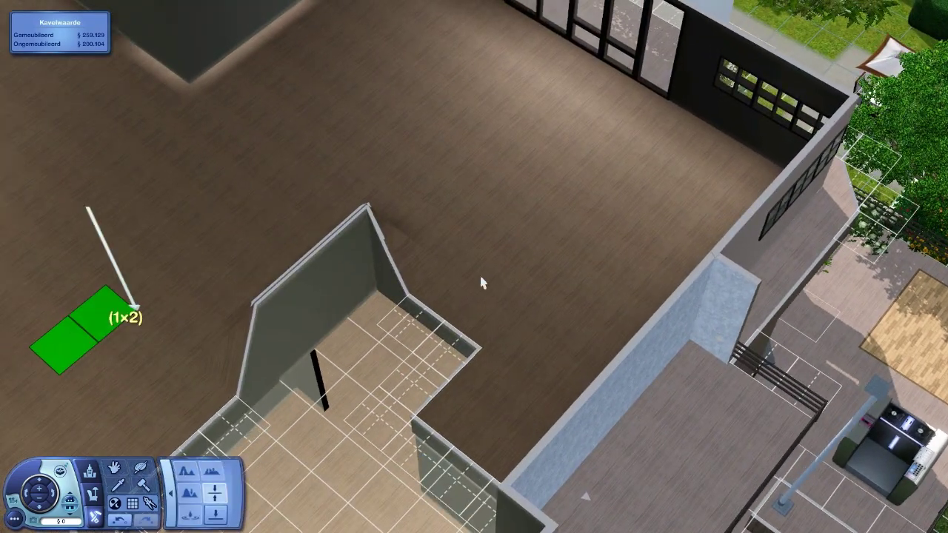
{"action": "left_click_drag", "start_coordinate": [96, 333], "coordinate": [518, 311]}
- Delete the stair block on the roof, then return to the ground-floor interior
{"action": "key", "text": "Page_Up"}
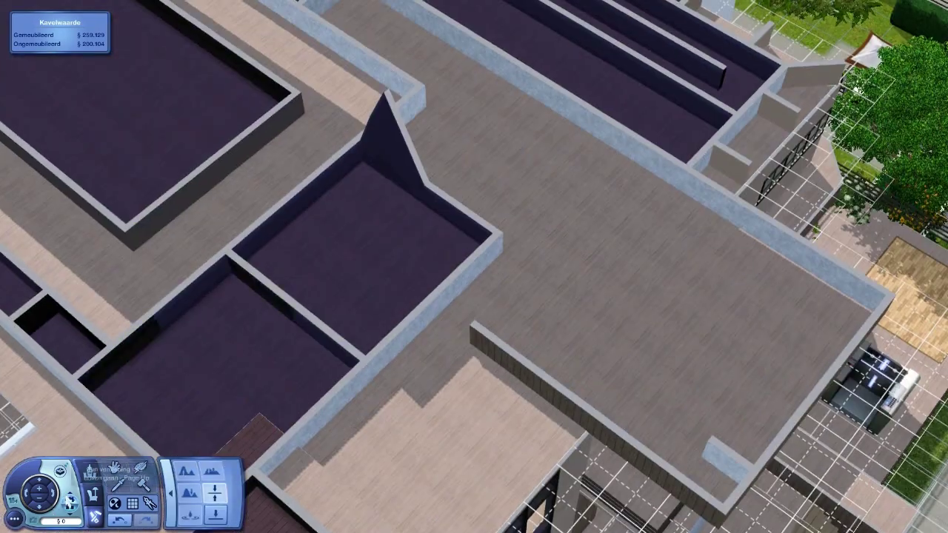
{"action": "key", "text": "Page_Up"}
{"action": "left_click", "coordinate": [220, 474]}
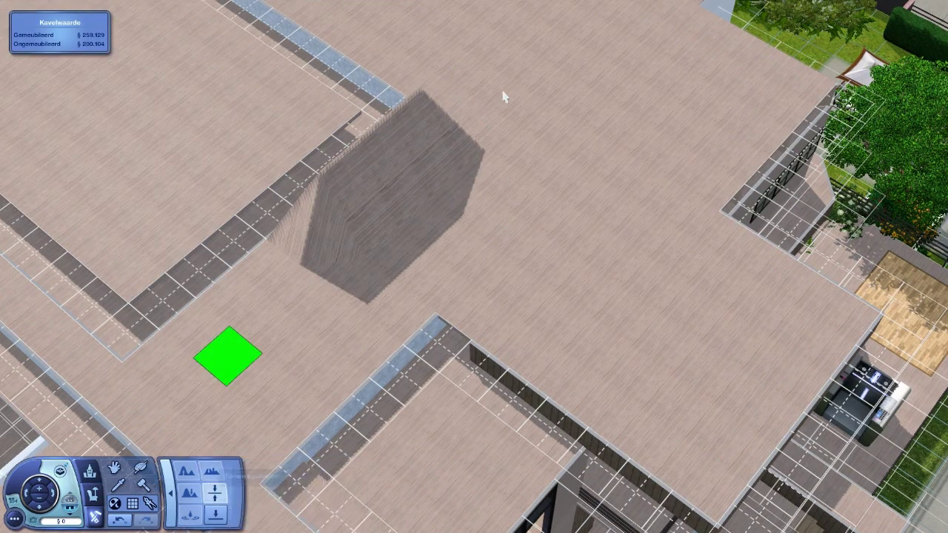
{"action": "left_click", "coordinate": [385, 208]}
{"action": "key", "text": "Page_Down"}
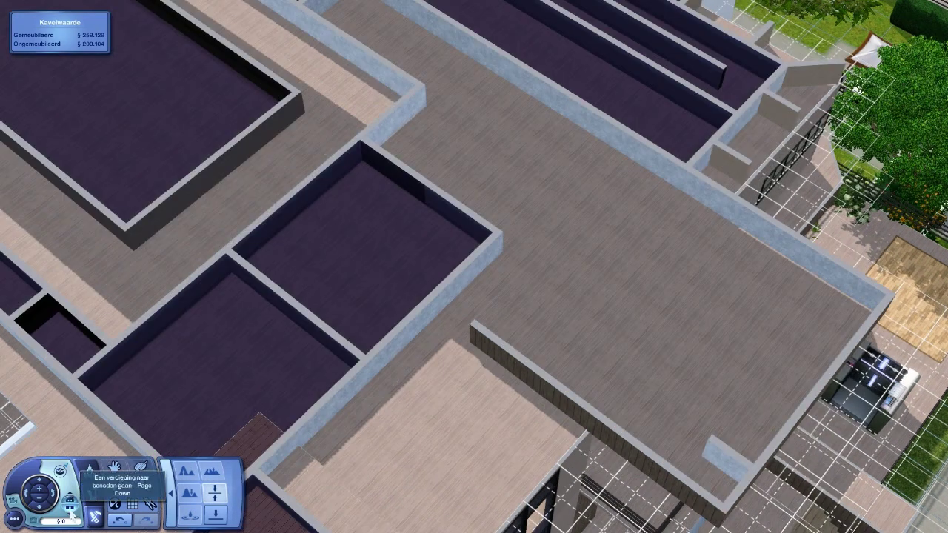
{"action": "key", "text": "Page_Down"}
{"action": "scroll", "coordinate": [157, 354], "scroll_direction": "up", "scroll_amount": 3}
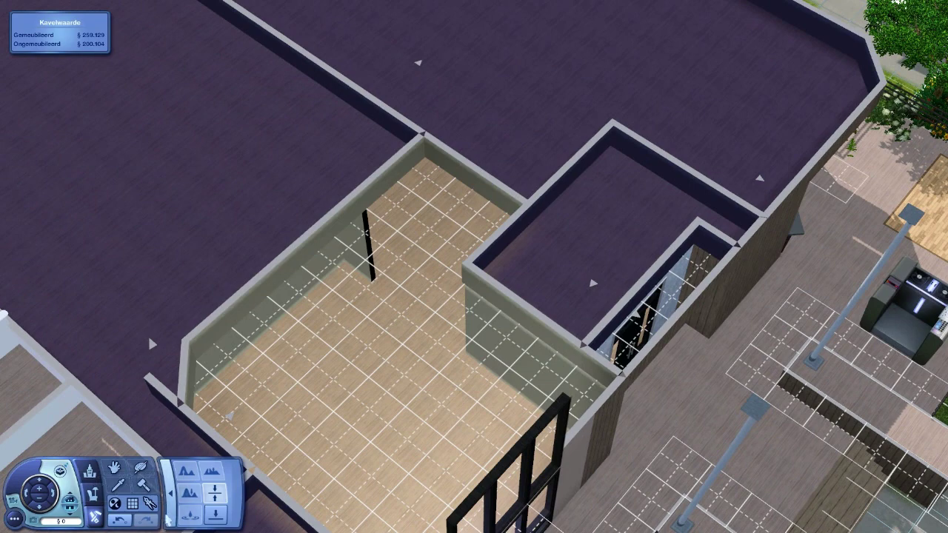
{"action": "key", "text": "Page_Down"}
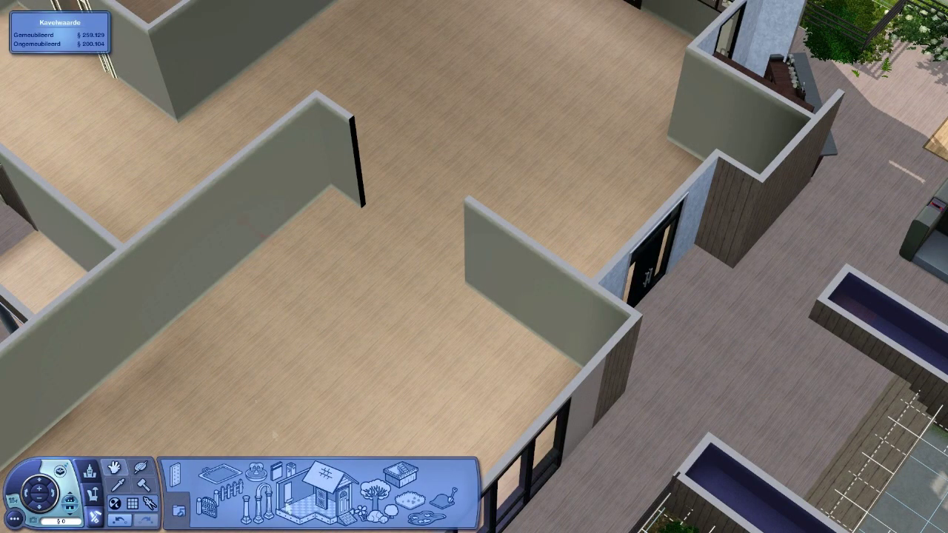
- Delete the corner wall segment and draw a replacement wall turning right from the corner
{"action": "left_click", "coordinate": [301, 495]}
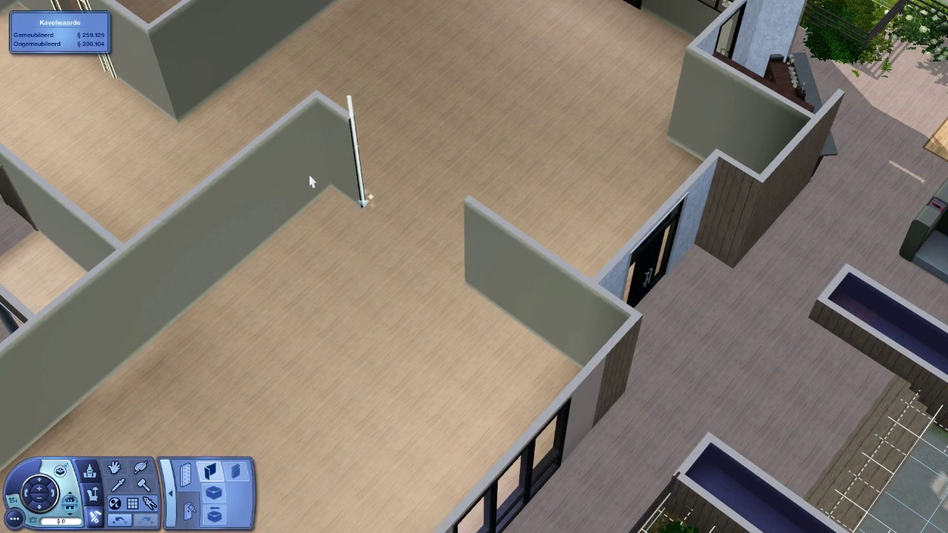
{"action": "mouse_move", "coordinate": [362, 201]}
{"action": "left_mouse_down"}
{"action": "mouse_move", "coordinate": [296, 208]}
{"action": "mouse_move", "coordinate": [136, 293]}
{"action": "mouse_move", "coordinate": [343, 147]}
{"action": "left_mouse_up"}
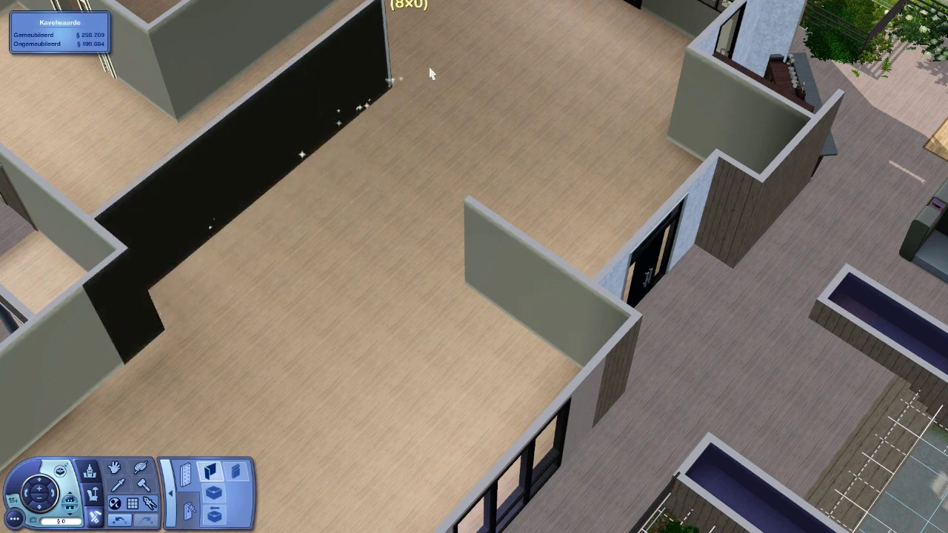
{"action": "left_click_drag", "start_coordinate": [404, 74], "coordinate": [551, 178]}
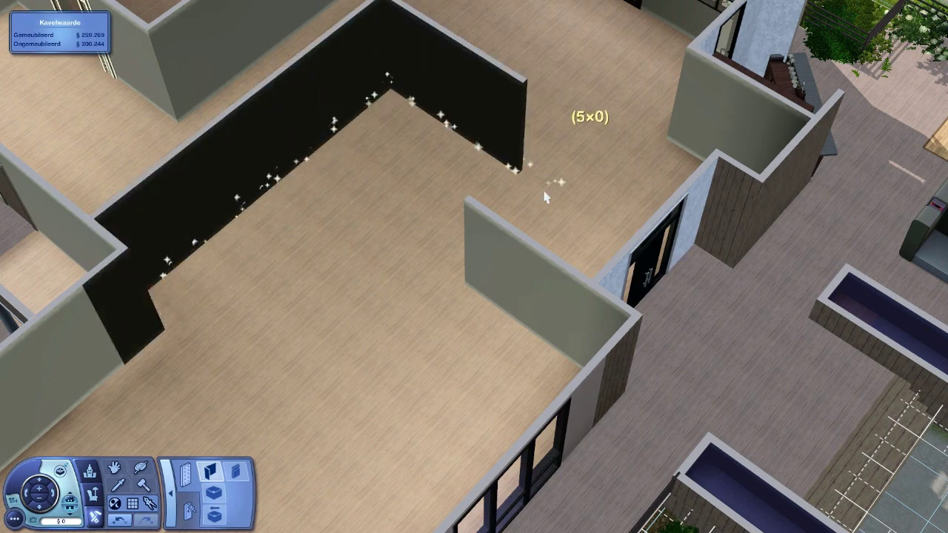
{"action": "left_click_drag", "start_coordinate": [503, 148], "coordinate": [474, 280]}
{"action": "scroll", "coordinate": [474, 278], "scroll_direction": "down", "scroll_amount": 8}
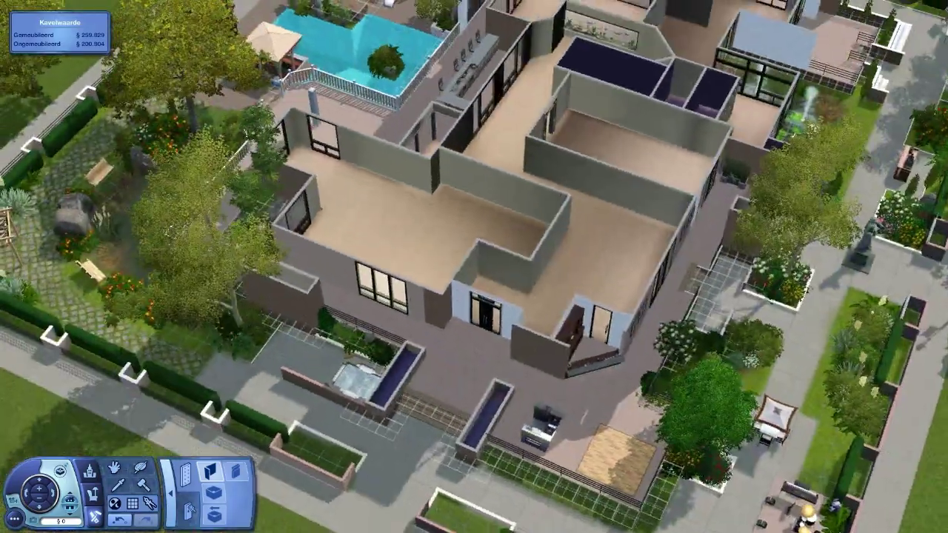
{"action": "scroll", "coordinate": [572, 276], "scroll_direction": "up", "scroll_amount": 4}
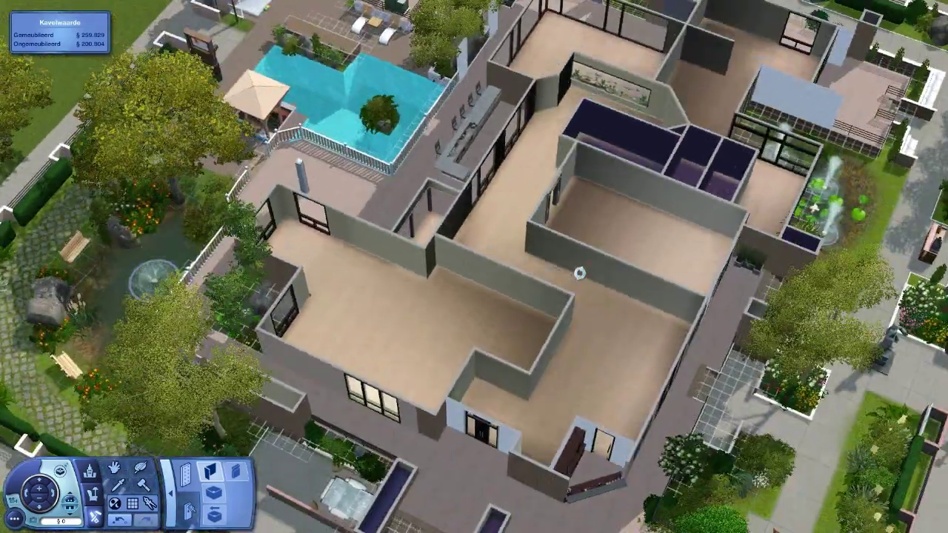
{"action": "mouse_move", "coordinate": [519, 311]}
{"action": "left_mouse_down"}
{"action": "mouse_move", "coordinate": [563, 376]}
{"action": "mouse_move", "coordinate": [546, 353]}
{"action": "mouse_move", "coordinate": [565, 361]}
{"action": "left_mouse_up"}
{"action": "scroll", "coordinate": [545, 353], "scroll_direction": "down", "scroll_amount": 5}
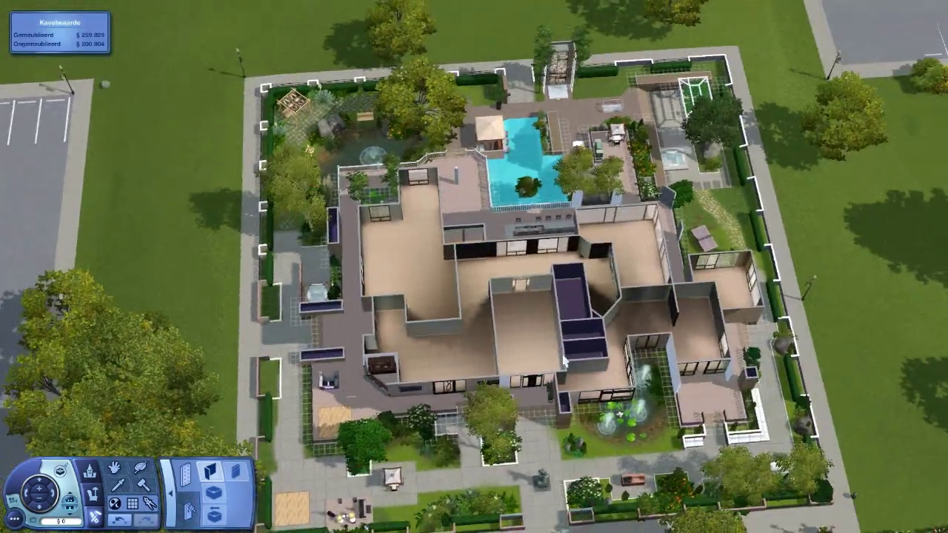
{"action": "scroll", "coordinate": [584, 367], "scroll_direction": "up", "scroll_amount": 4}
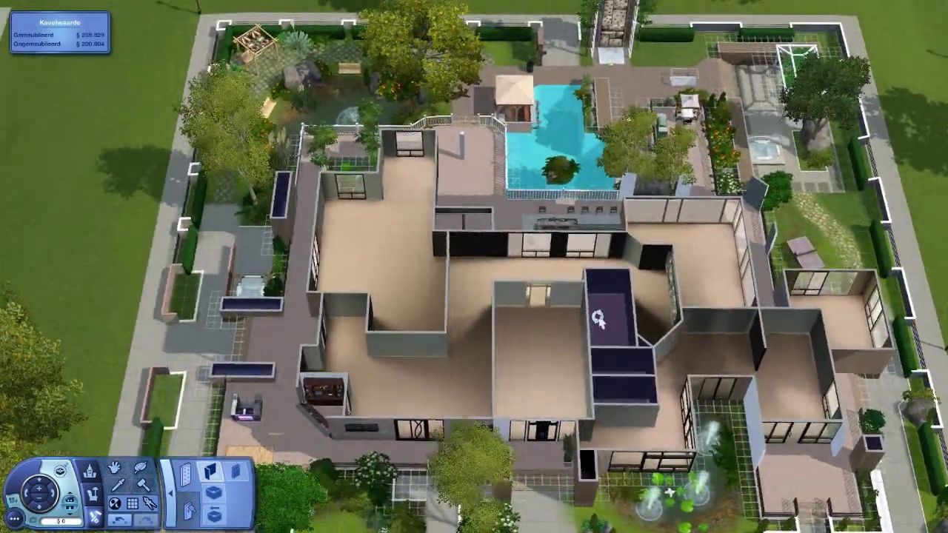